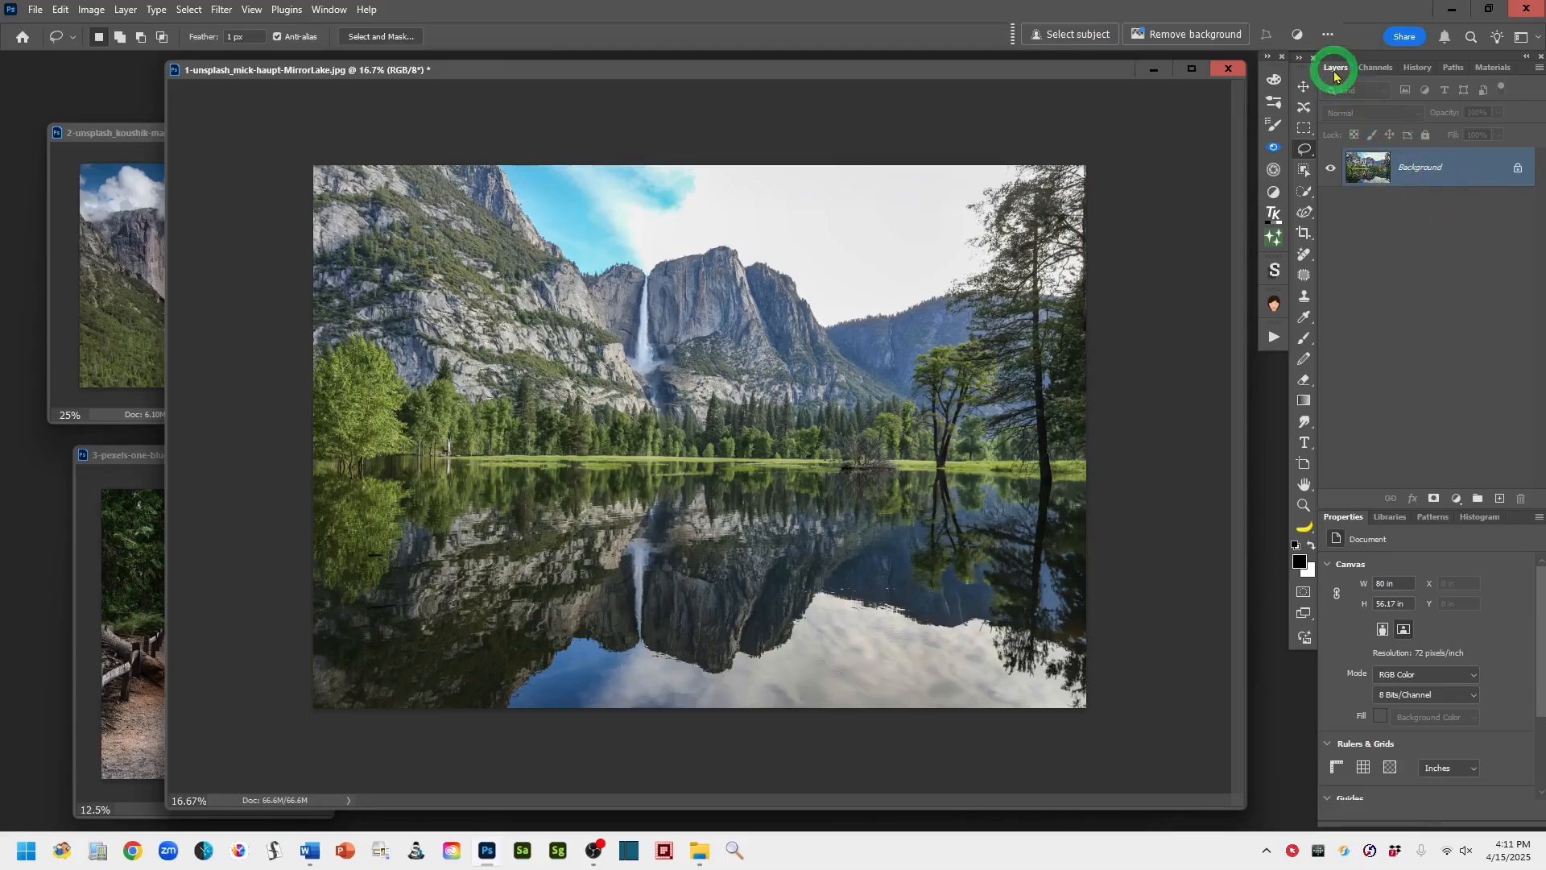
Duplicate the Background layer and add a Curves adjustment layer above the copy, with its adjustment active instead of its mask.
drag(1472, 165, 1501, 500)
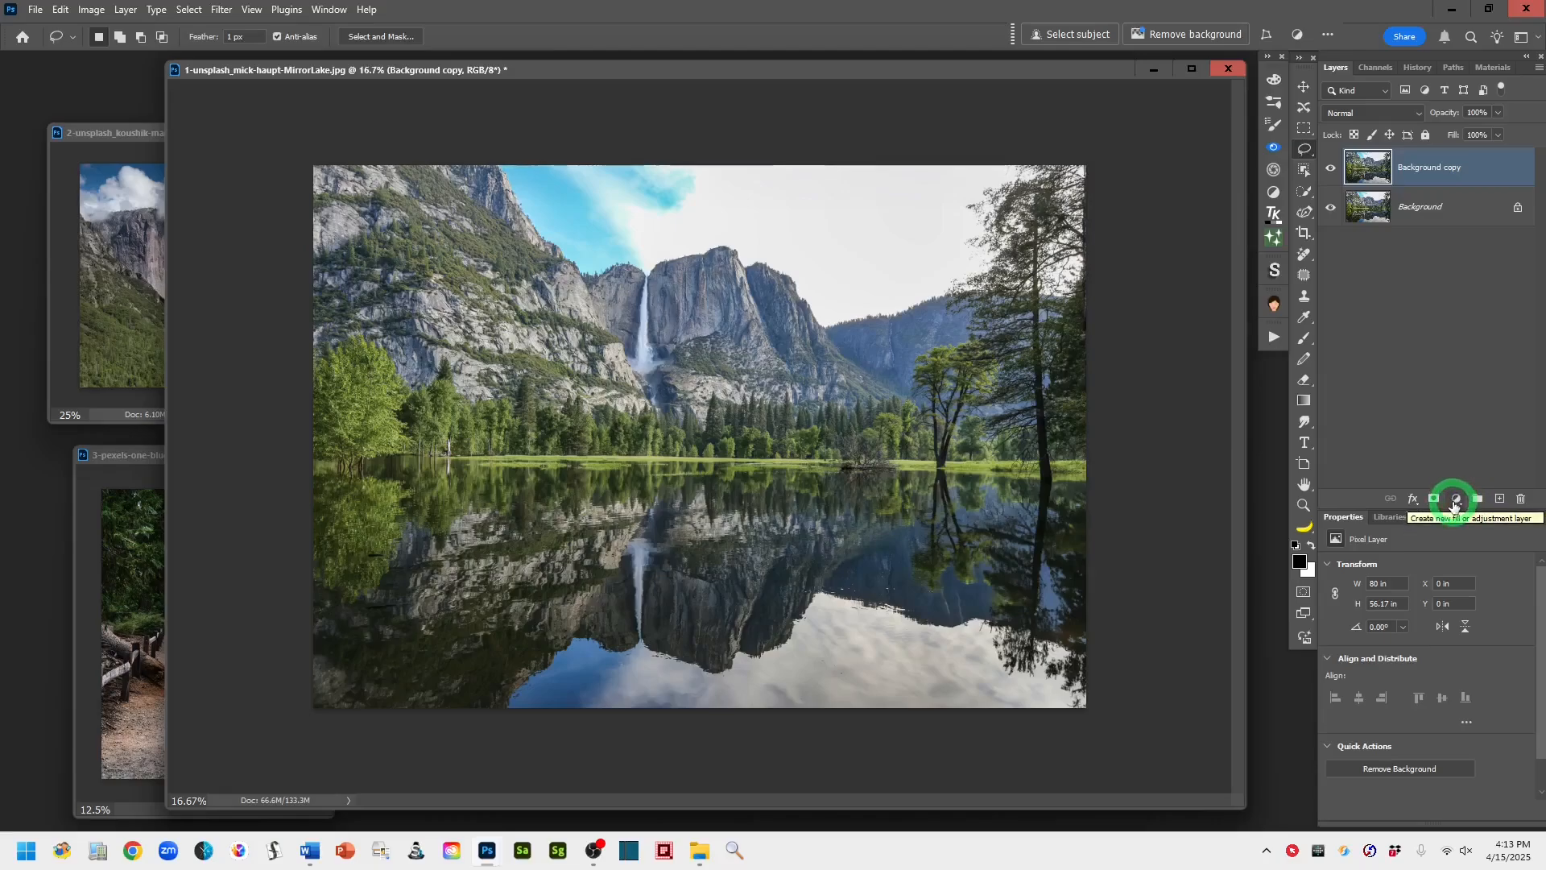
click(1455, 500)
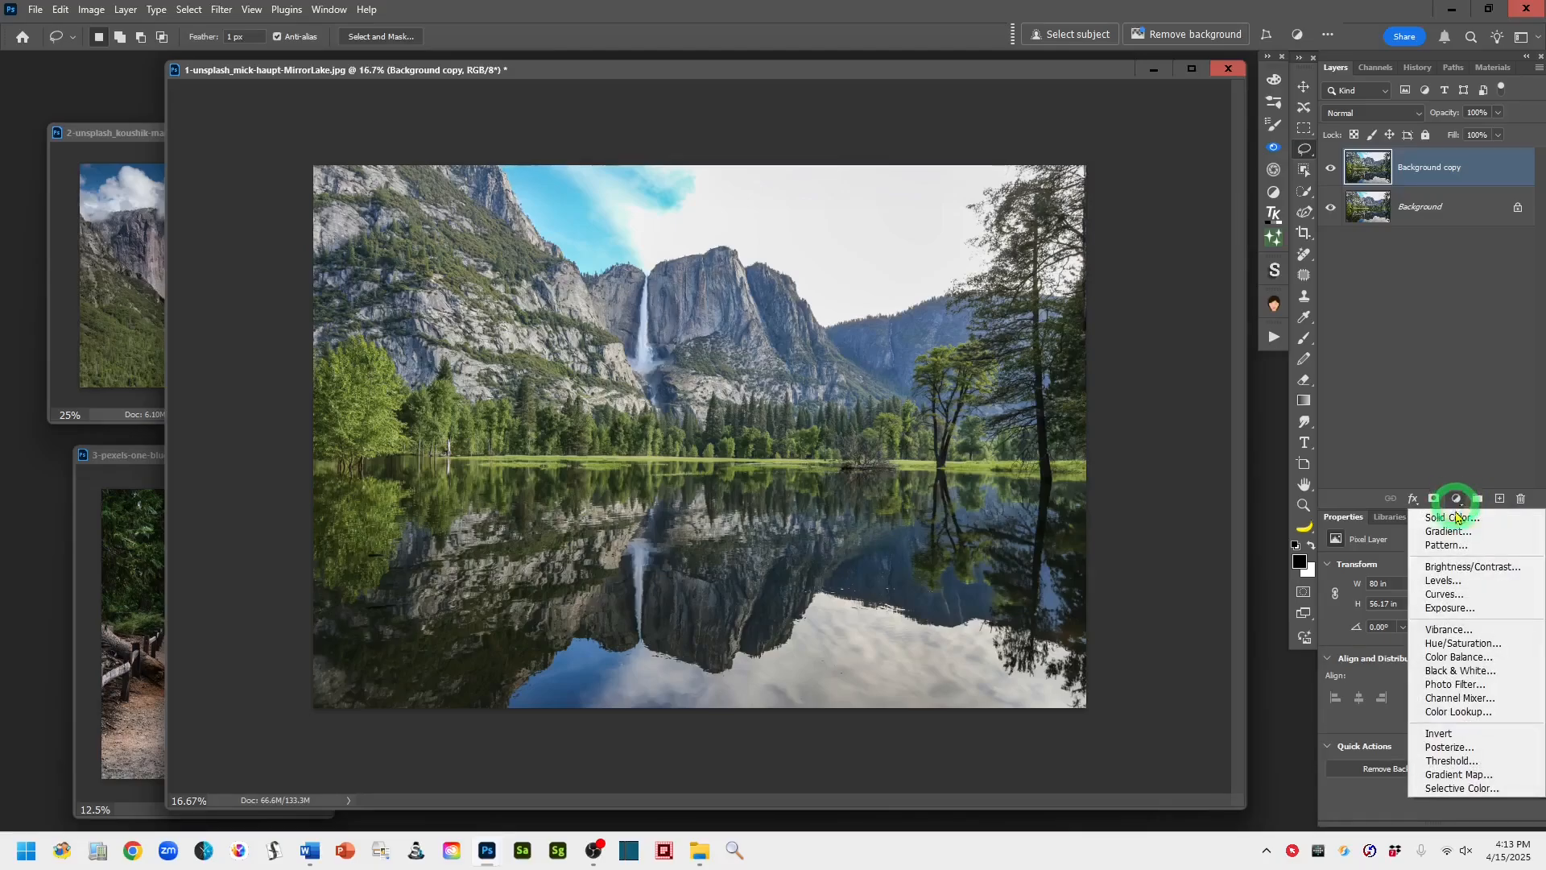
click(1479, 596)
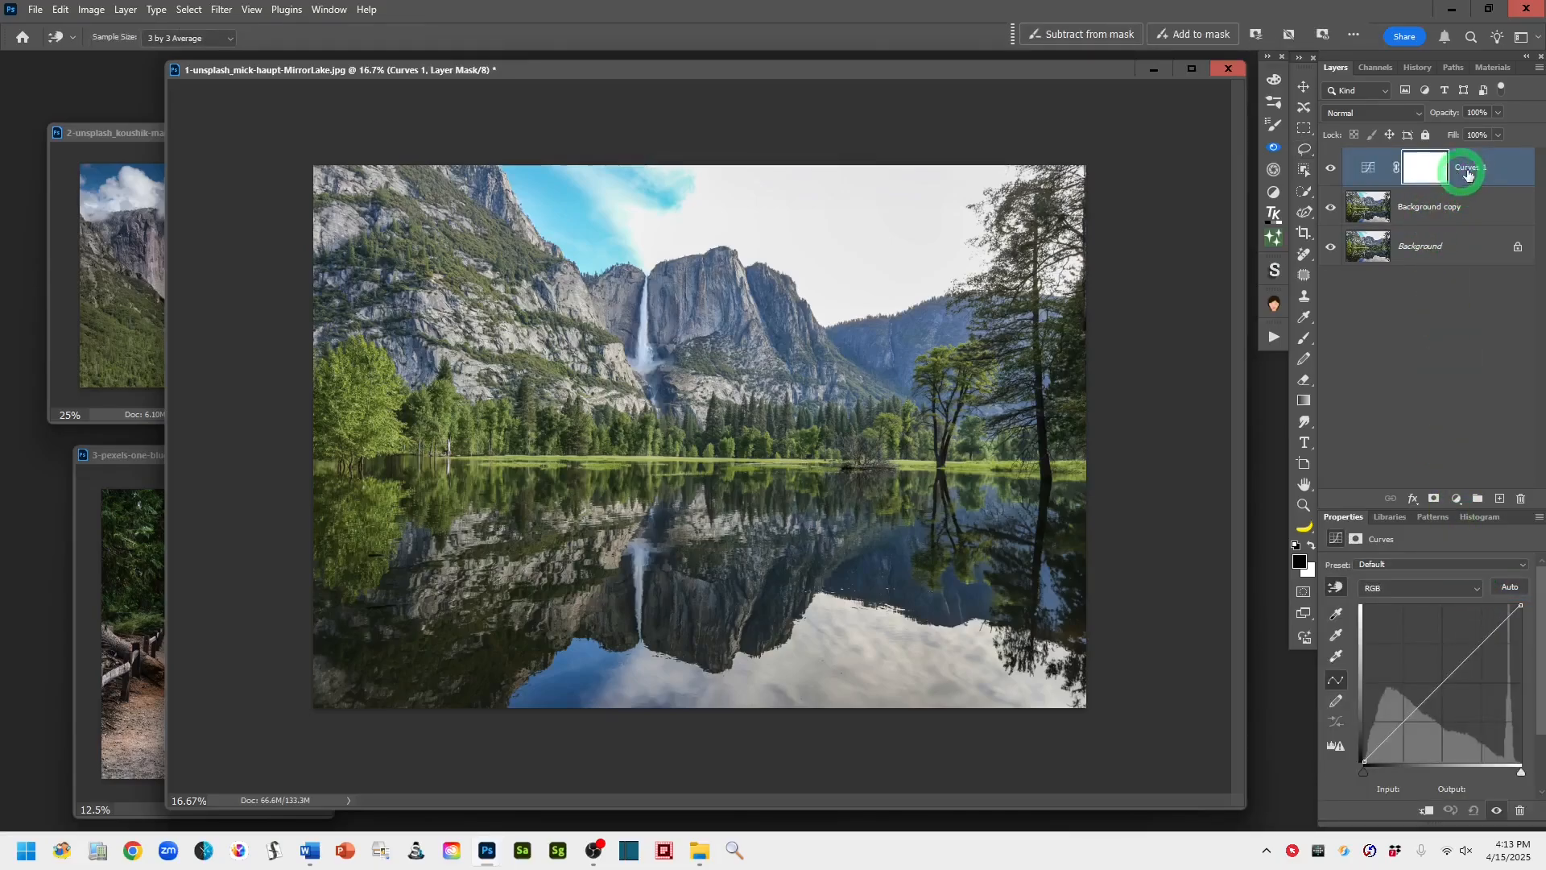
click(1368, 166)
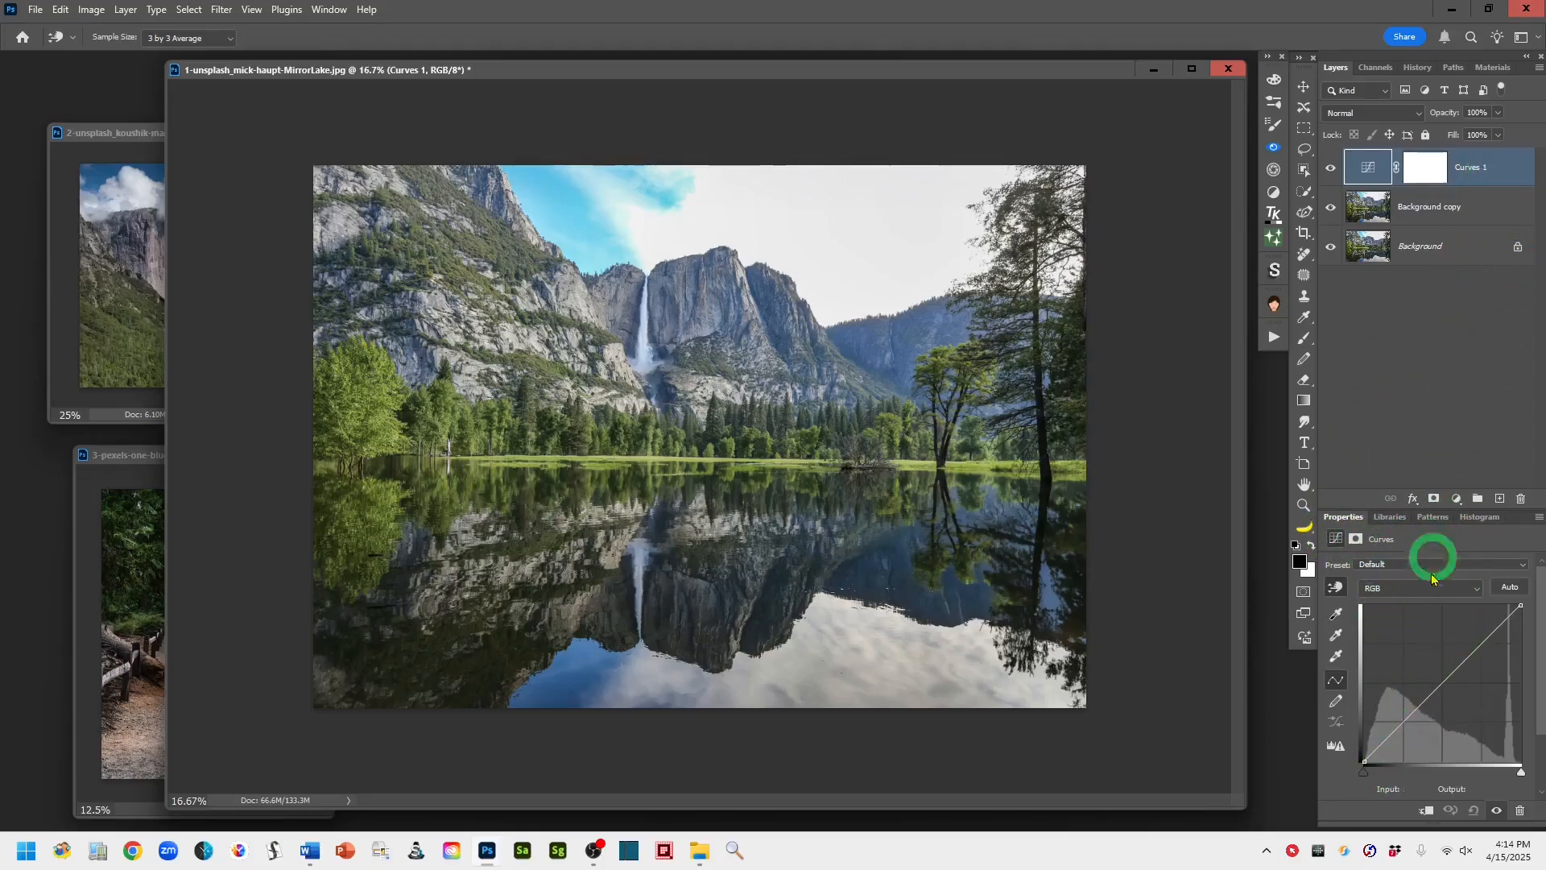
Raise the RGB curve's midtones to about input 132, output 141 and its highlights to about input 189, output 207.
click(1442, 682)
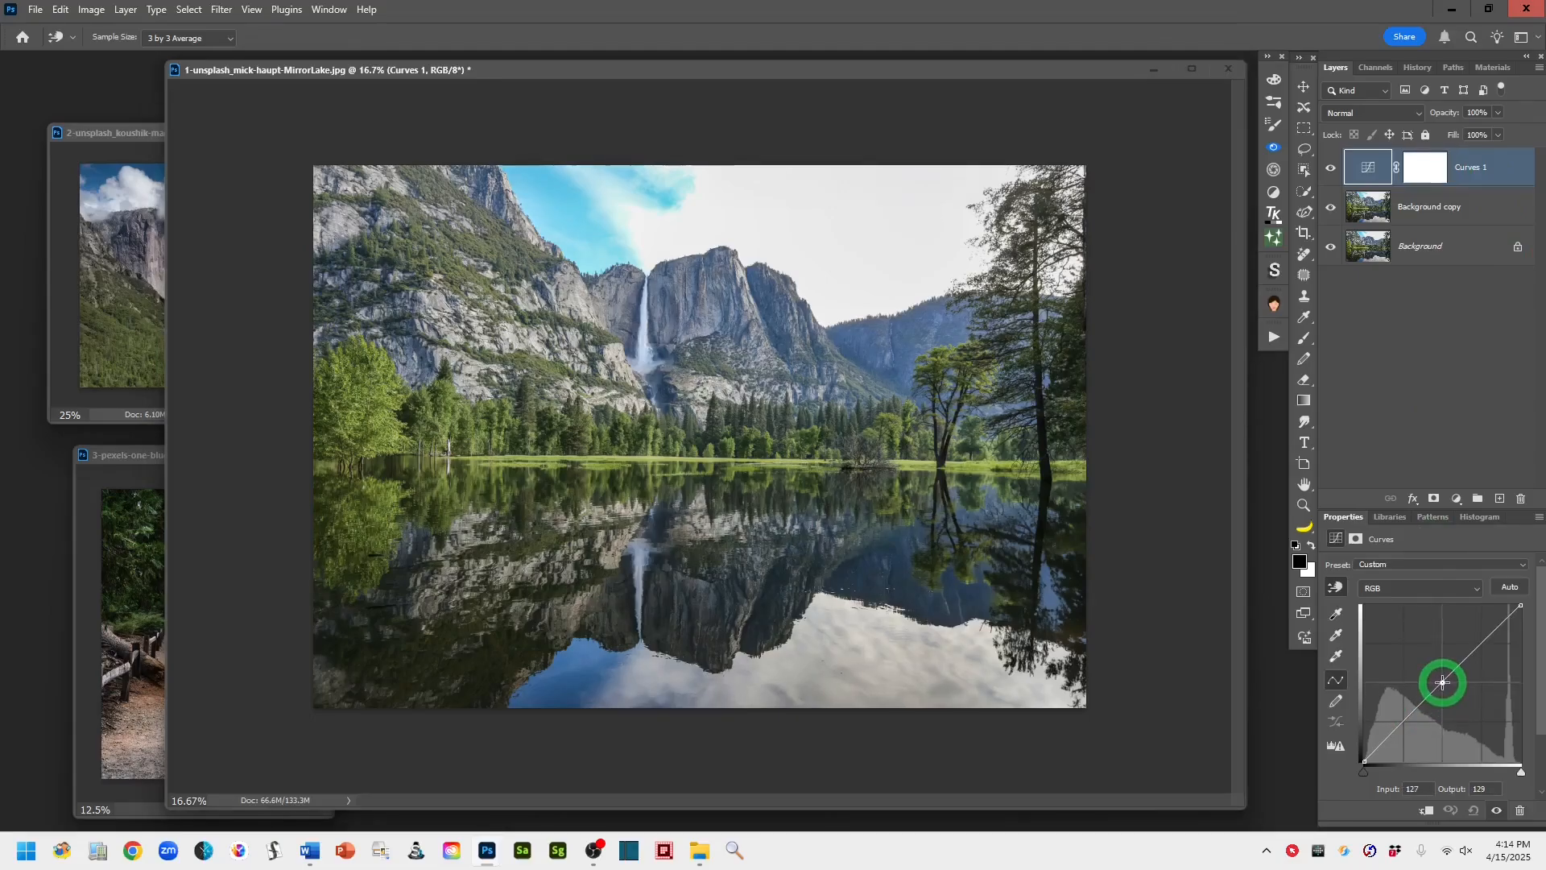
drag(1442, 682, 1442, 678)
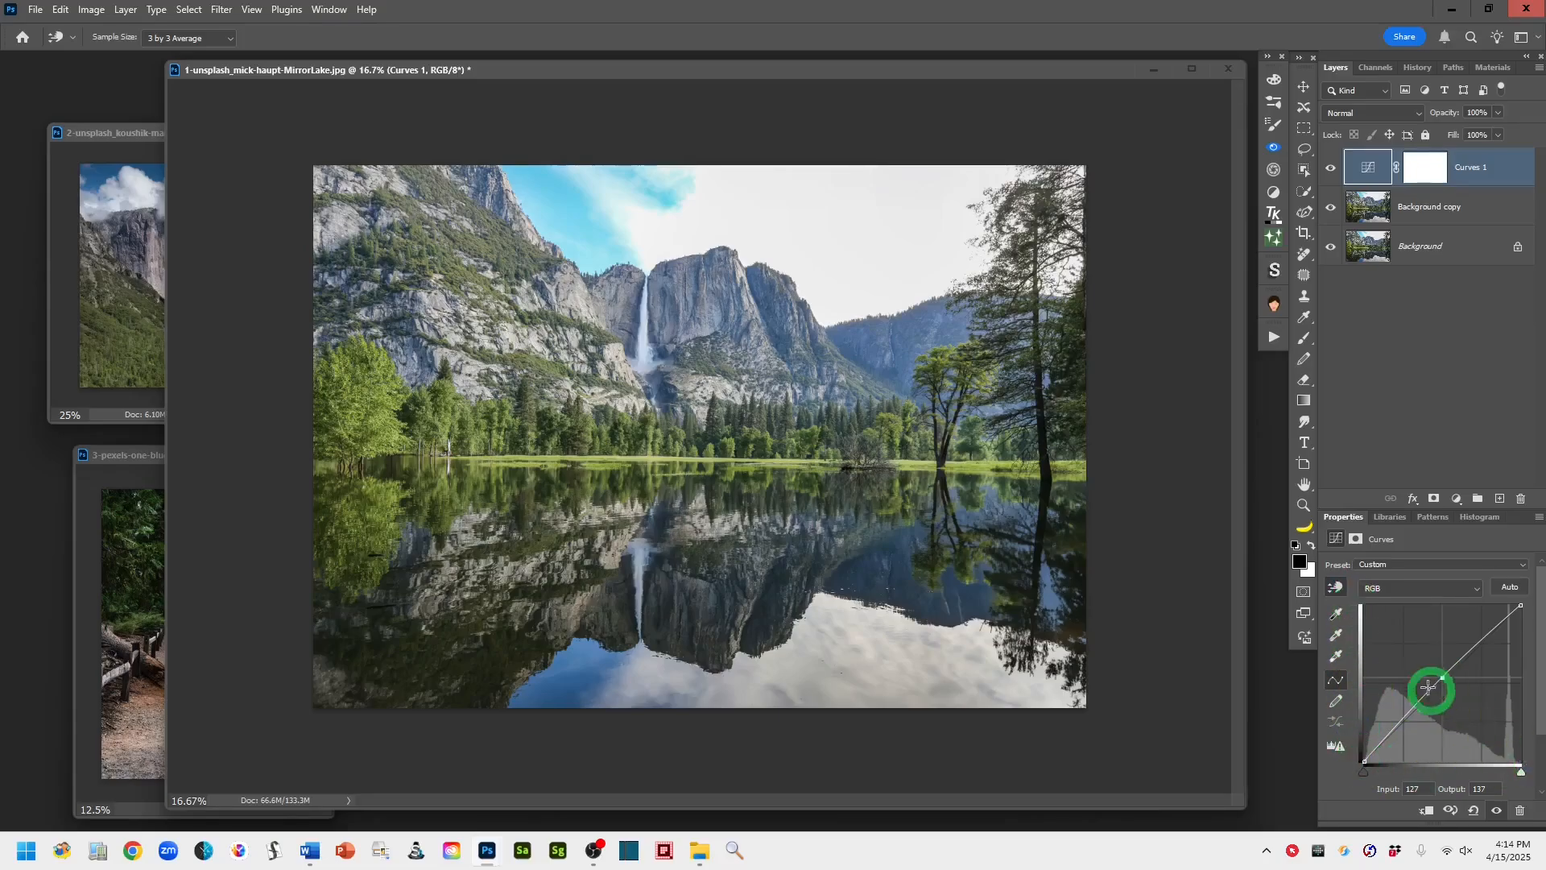
drag(1443, 678, 1447, 676)
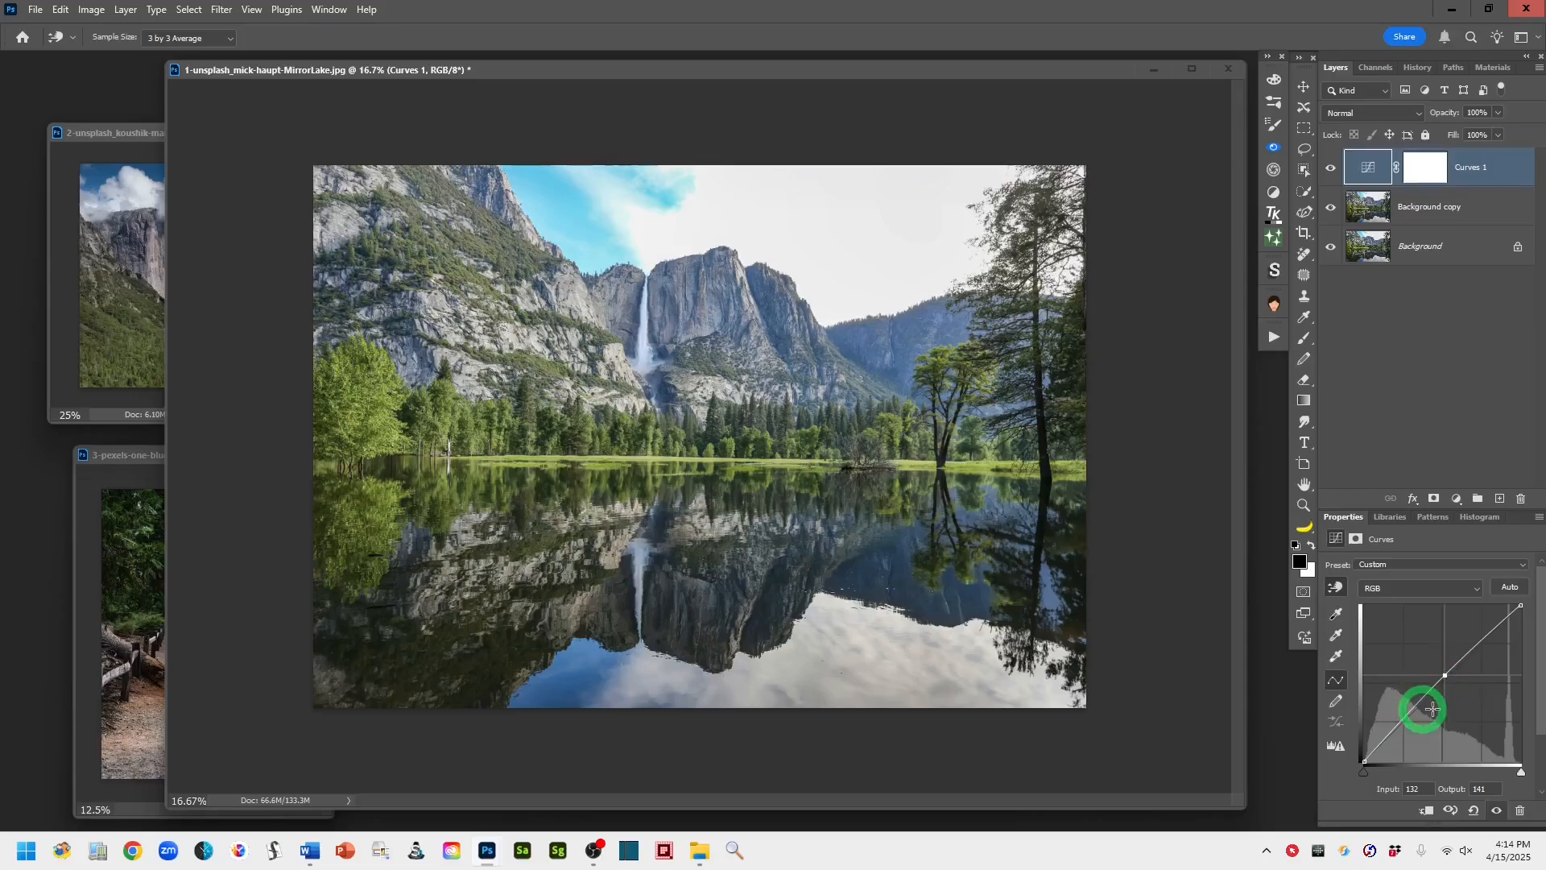
click(1482, 642)
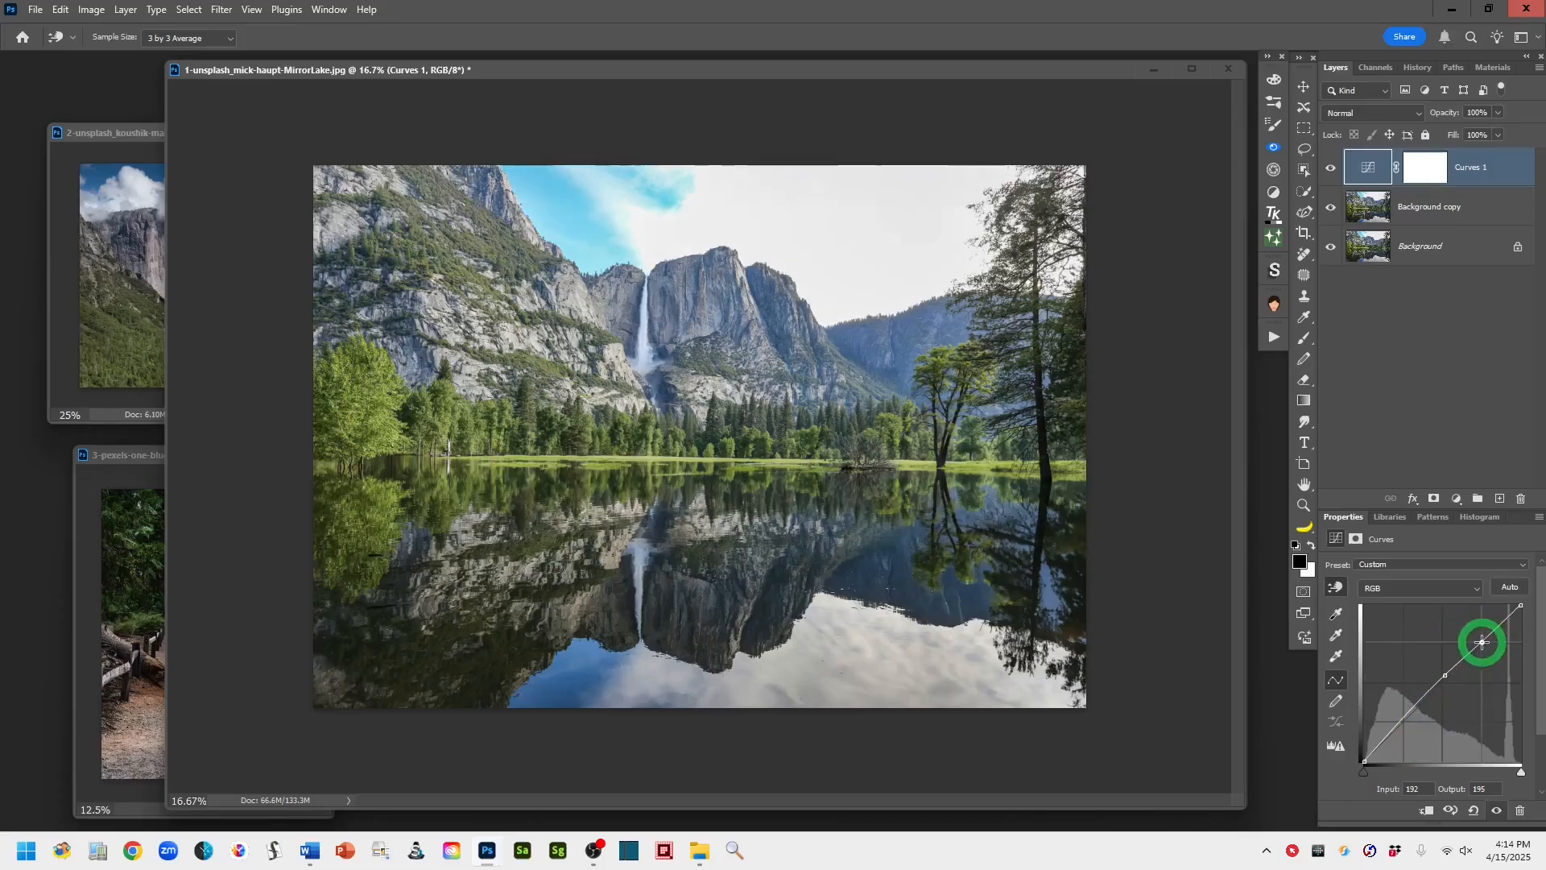
drag(1482, 642, 1481, 635)
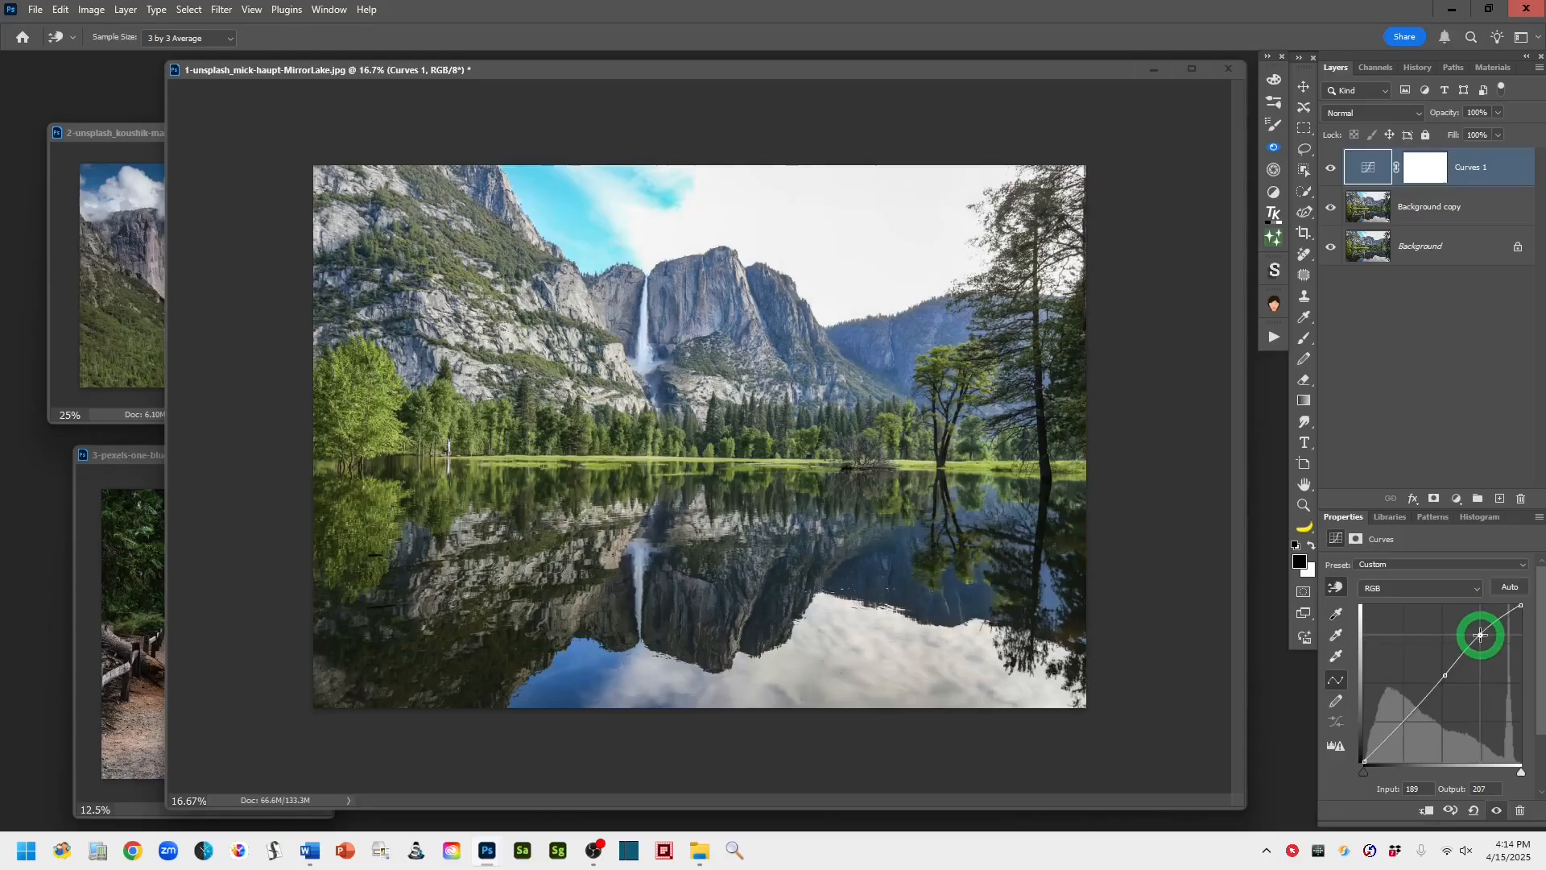
Lower the RGB curve's shadows to about input 60, output 57 and lift its black point to output 16.
click(1403, 720)
drag(1400, 723, 1402, 727)
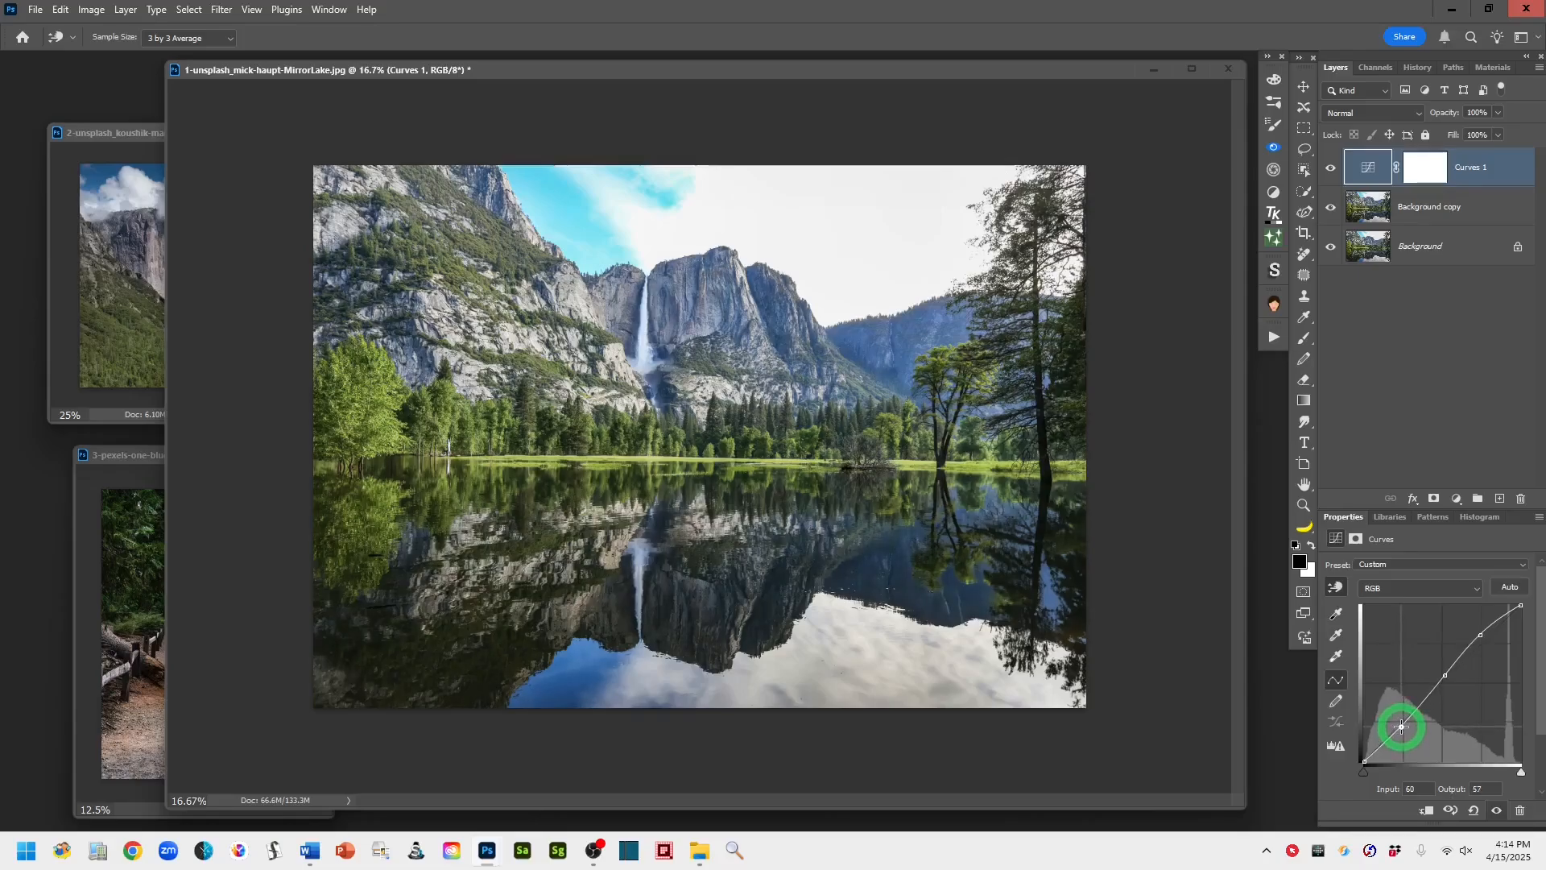
drag(1401, 725, 1402, 728)
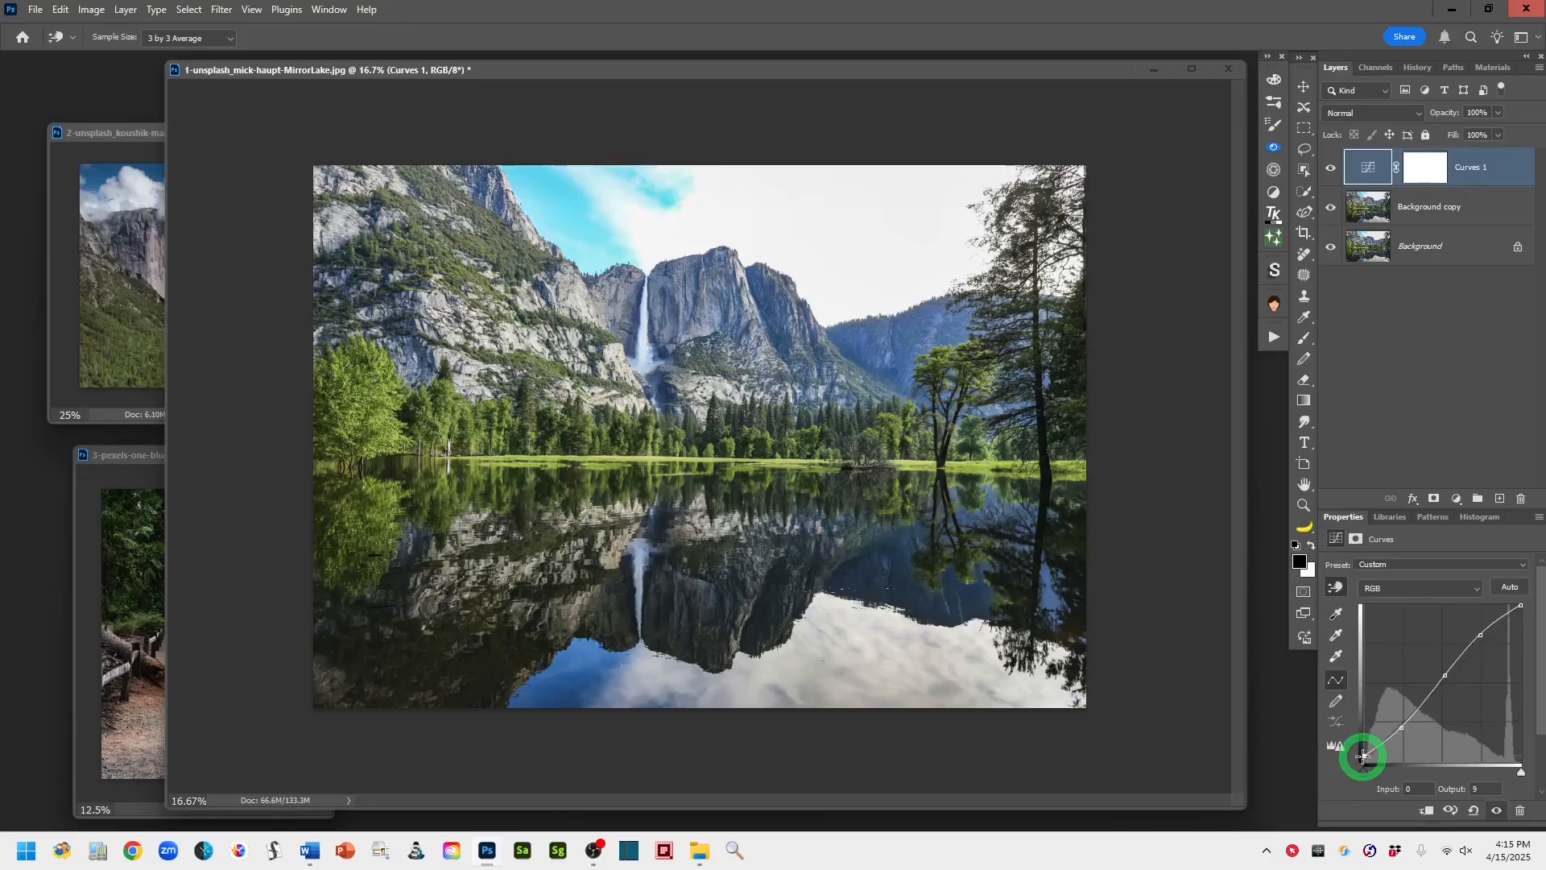
mouse_move(1360, 754)
mouse_down()
mouse_move(1356, 774)
mouse_move(1354, 730)
mouse_move(1355, 763)
mouse_move(1352, 751)
mouse_up()
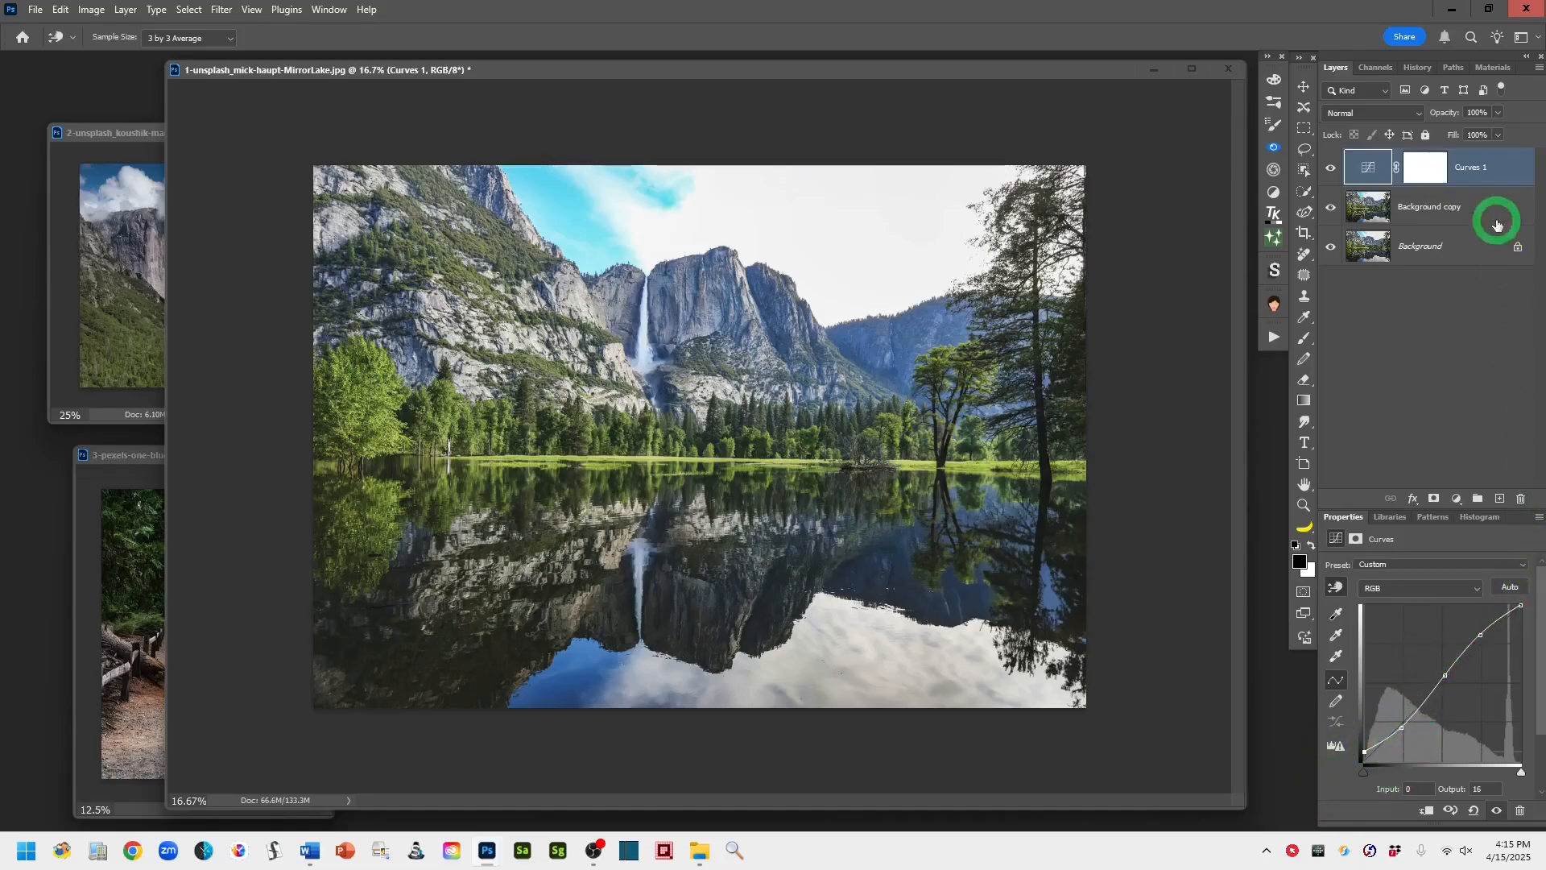
Rename the Curves layer Global Curve and add a second Curves adjustment layer above it, with its adjustment active.
double_click(1468, 169)
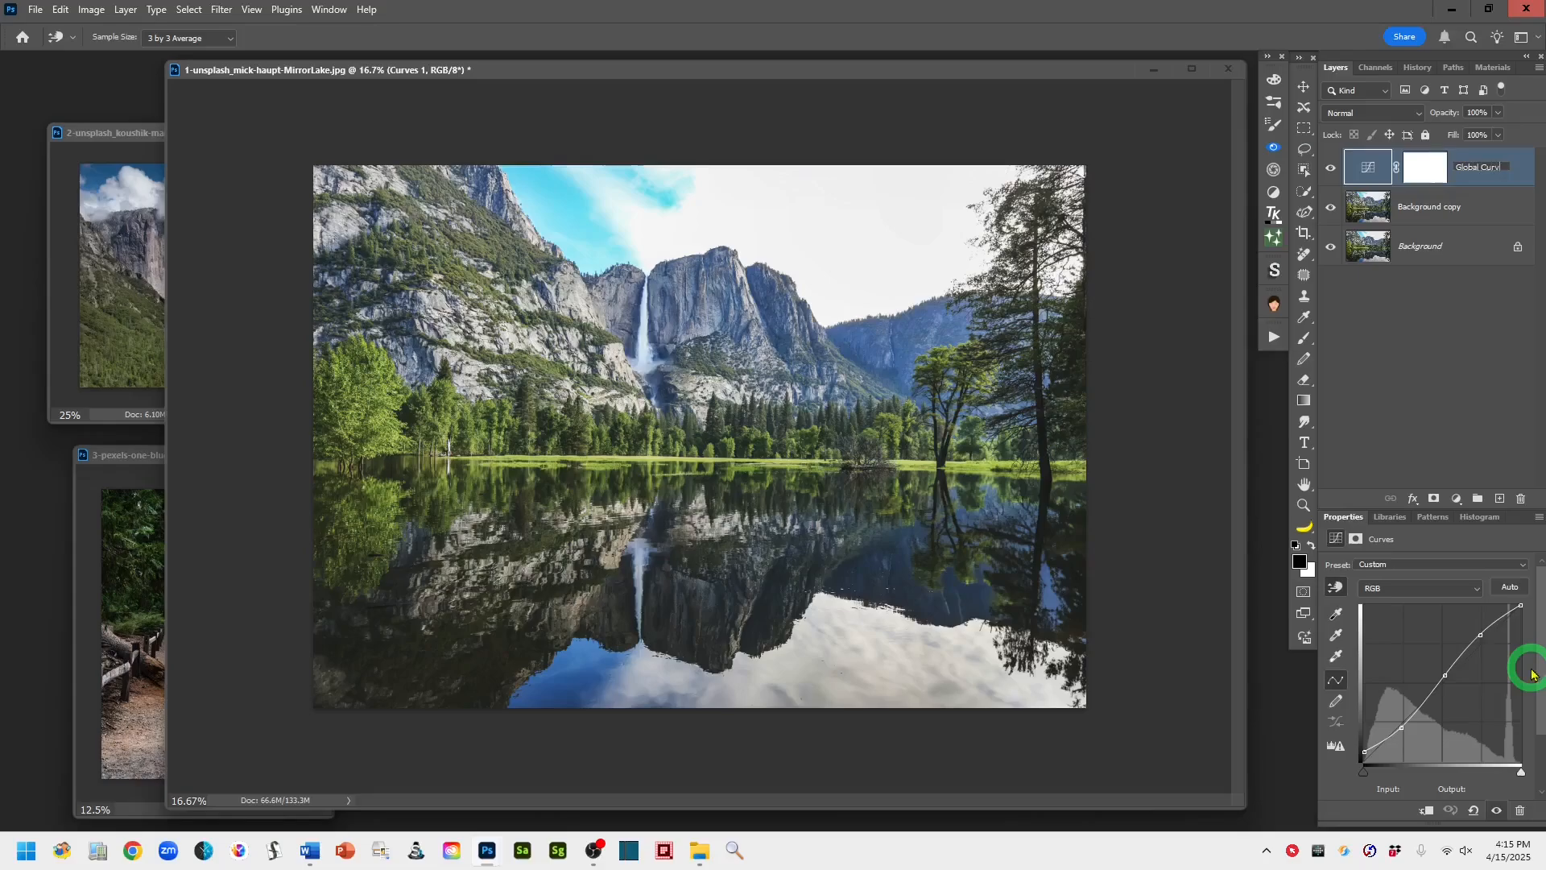
click(1517, 182)
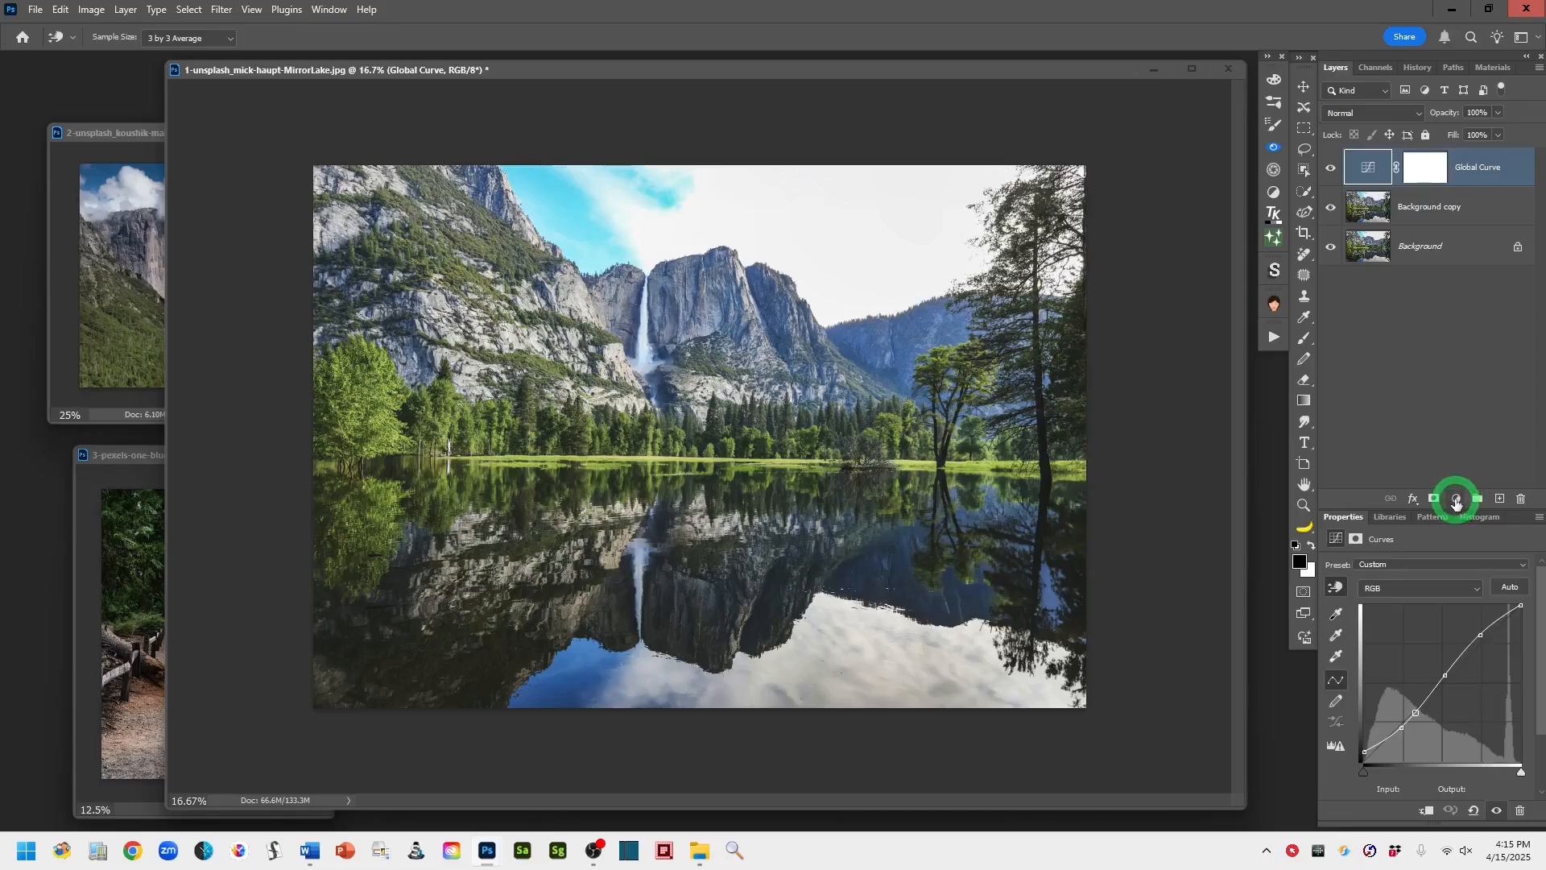
click(1455, 500)
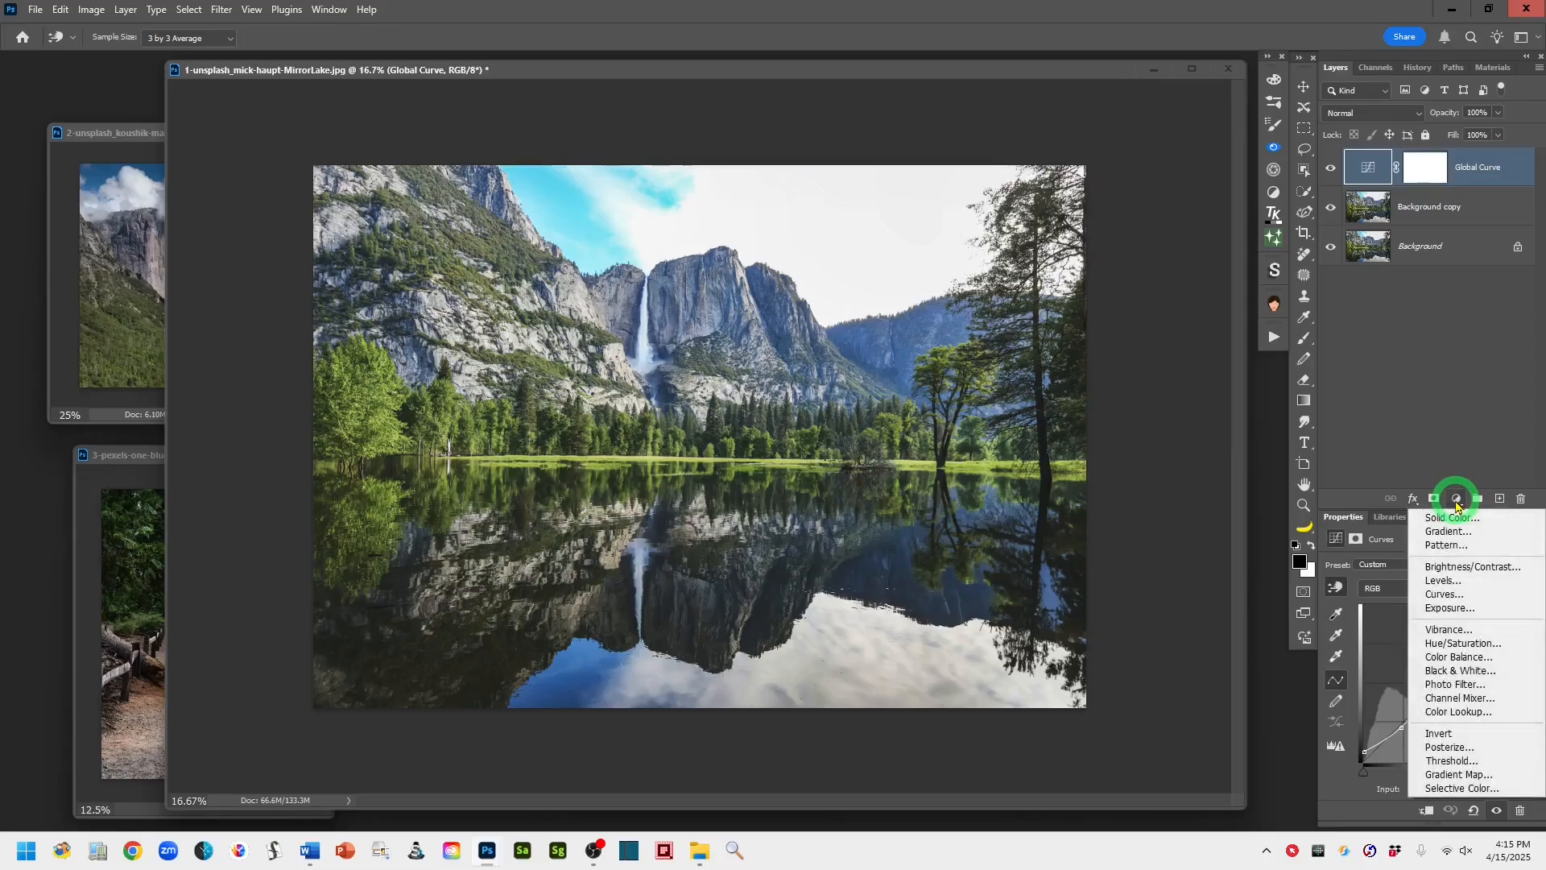
click(1449, 596)
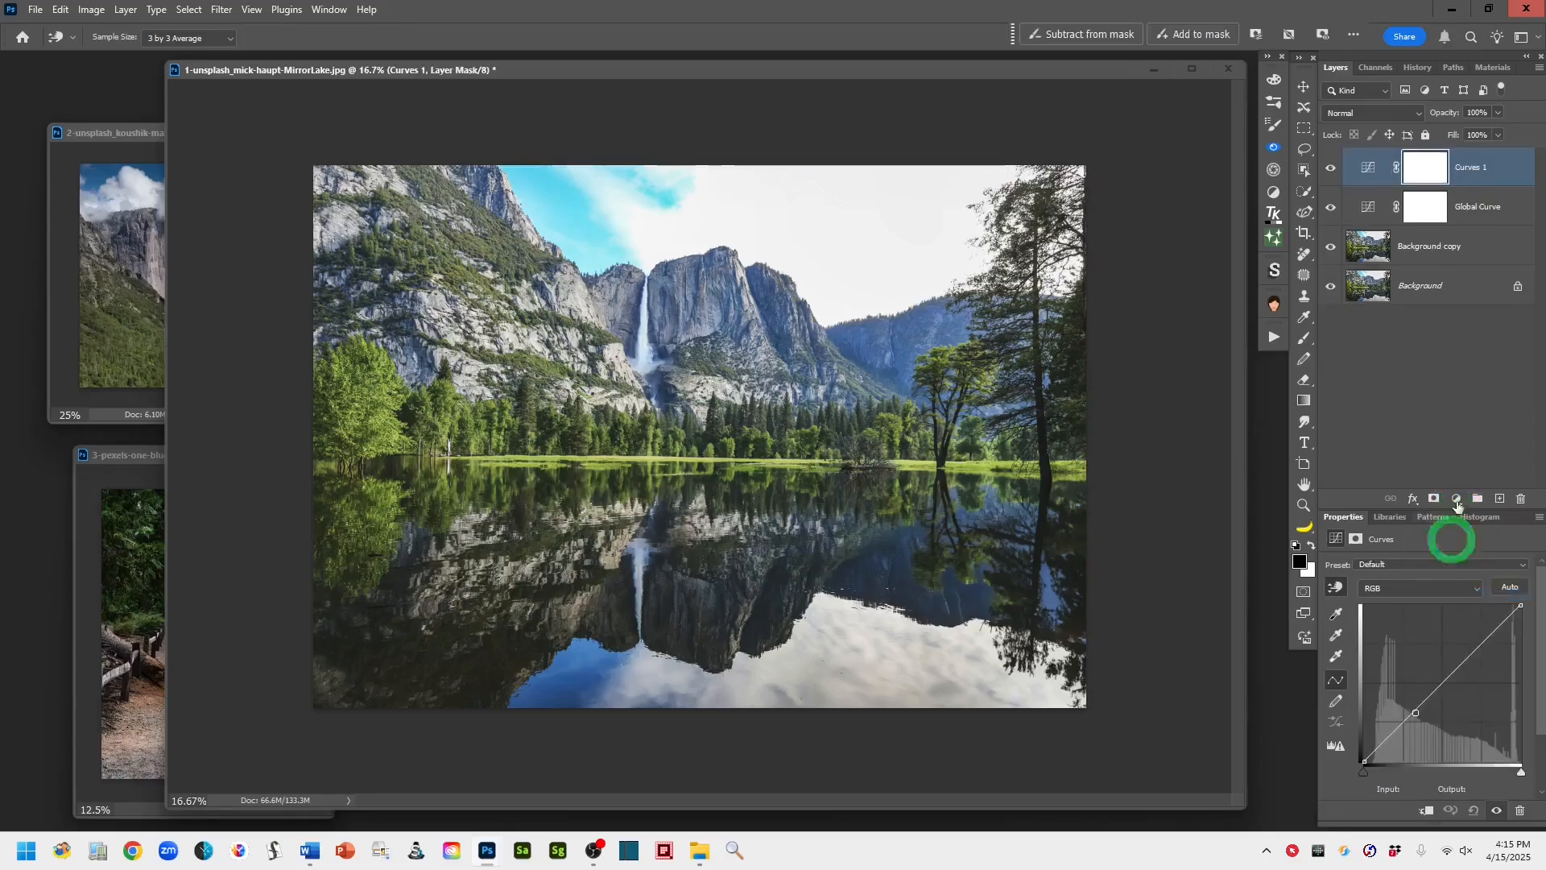
click(1369, 171)
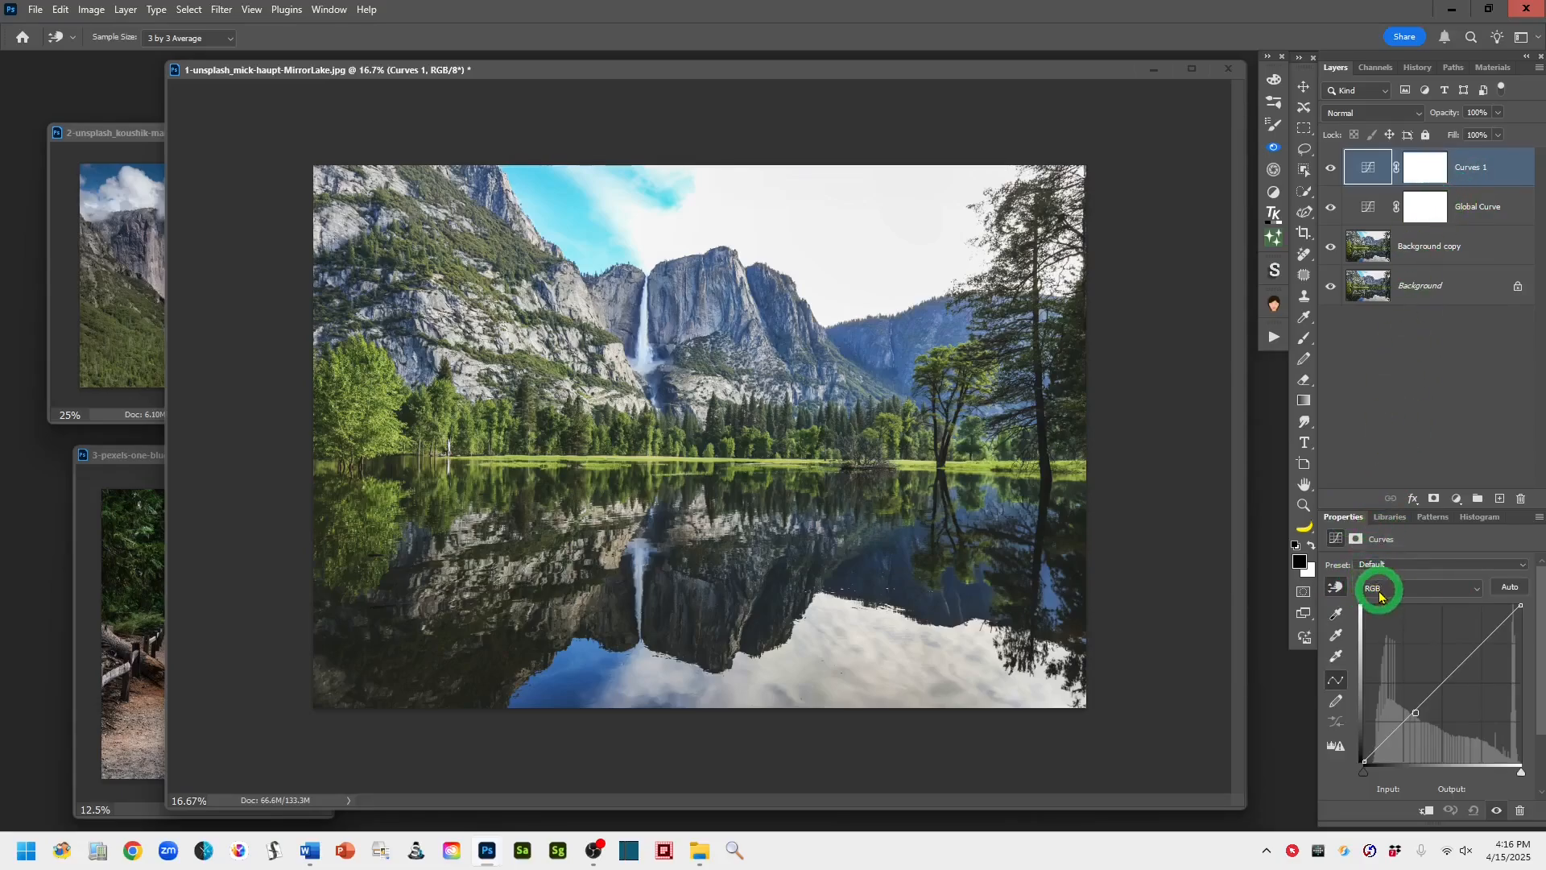
Look through the Red, Green and Blue channel curves of the new Curves layer.
click(1477, 590)
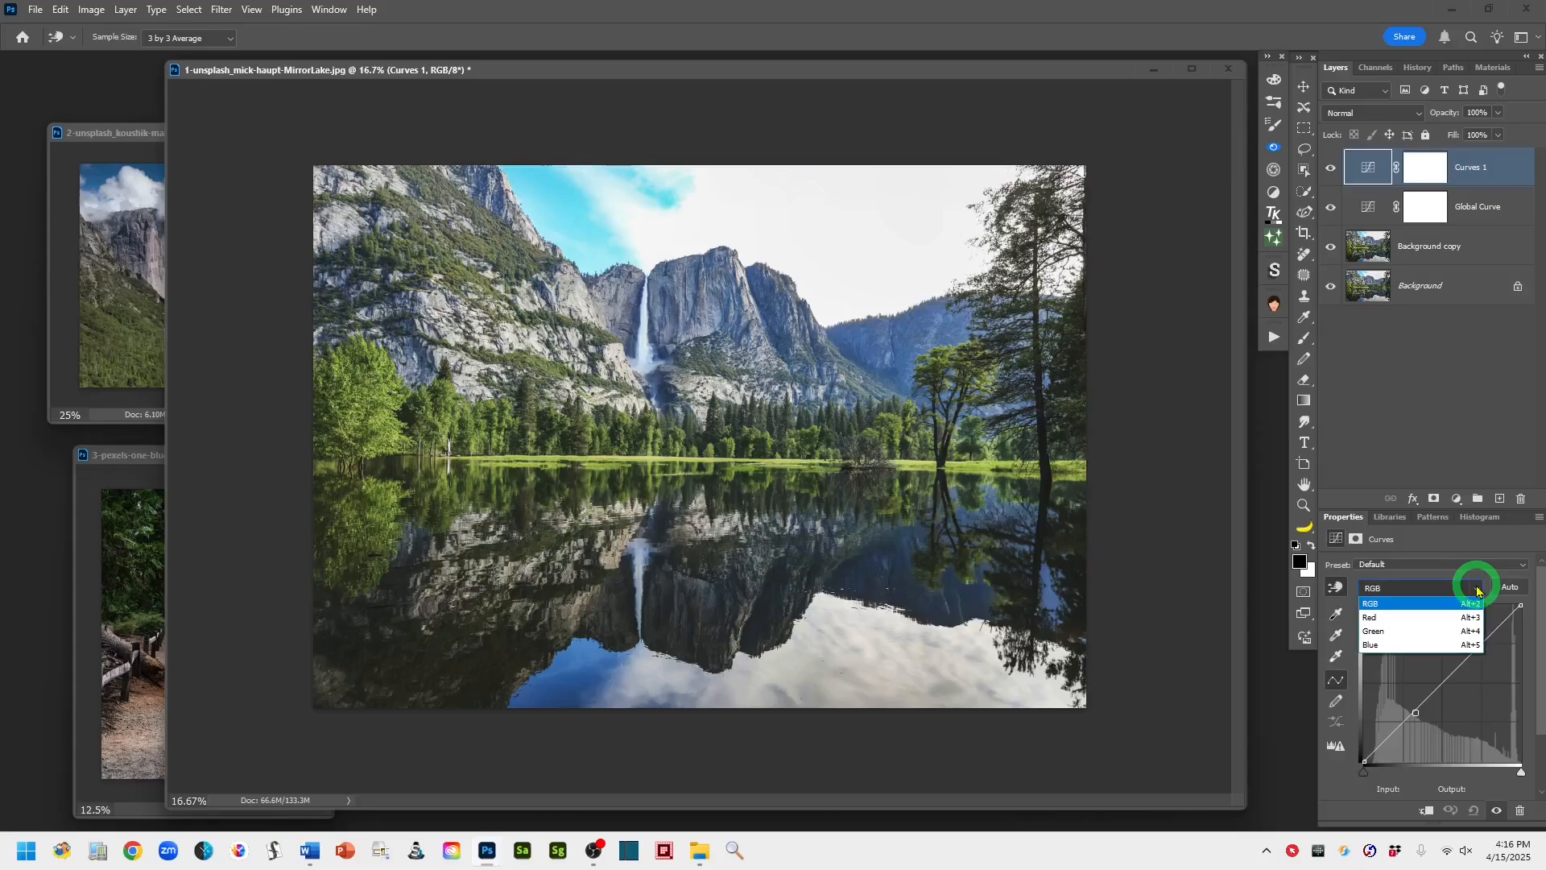
click(1393, 622)
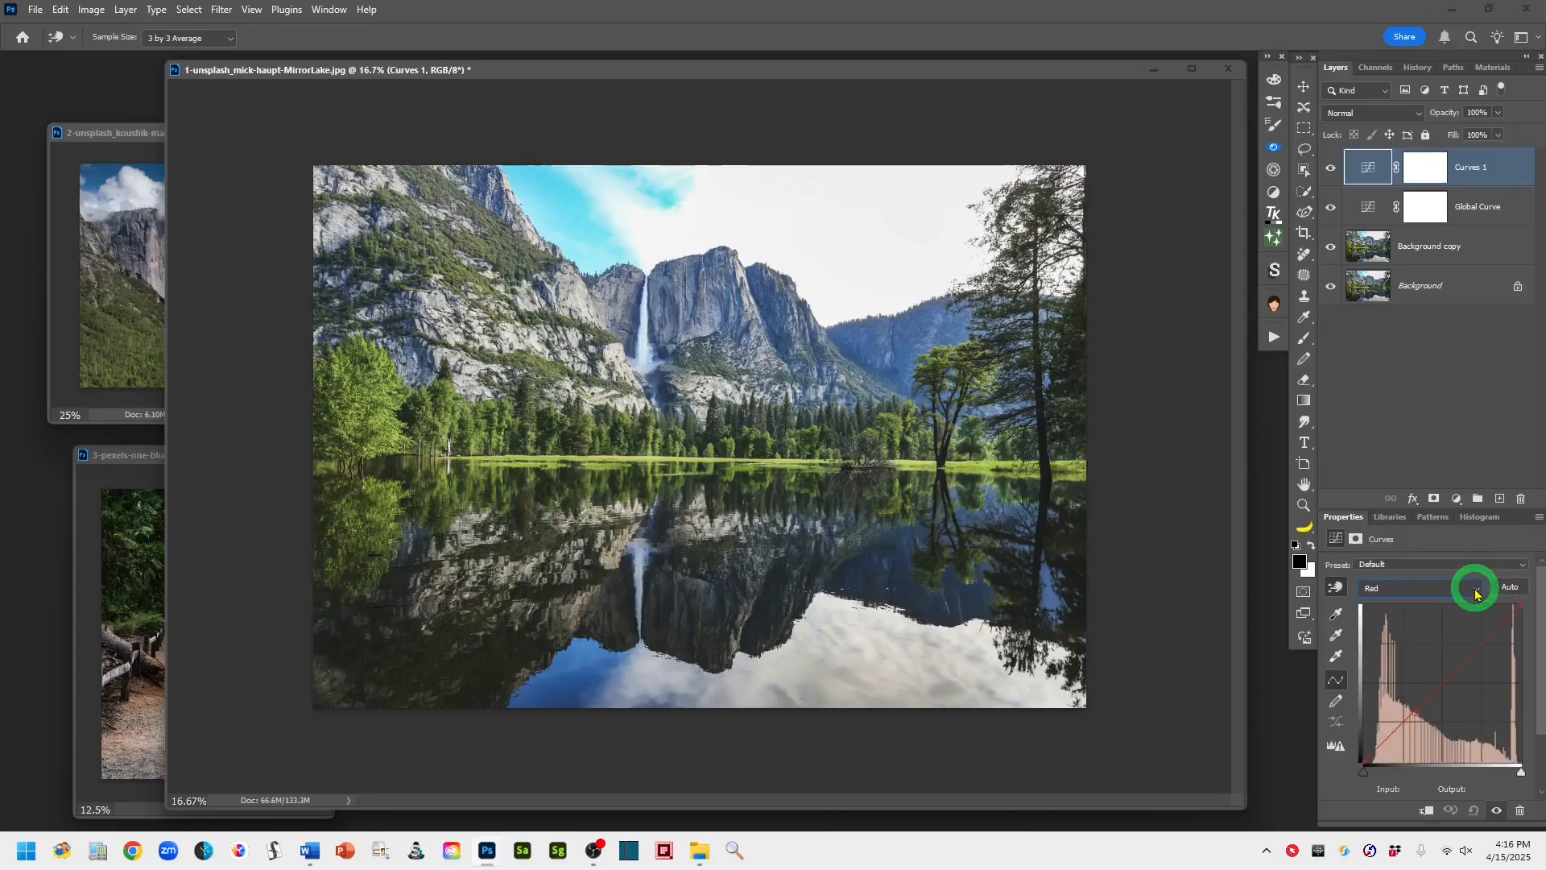
click(1477, 590)
click(1399, 636)
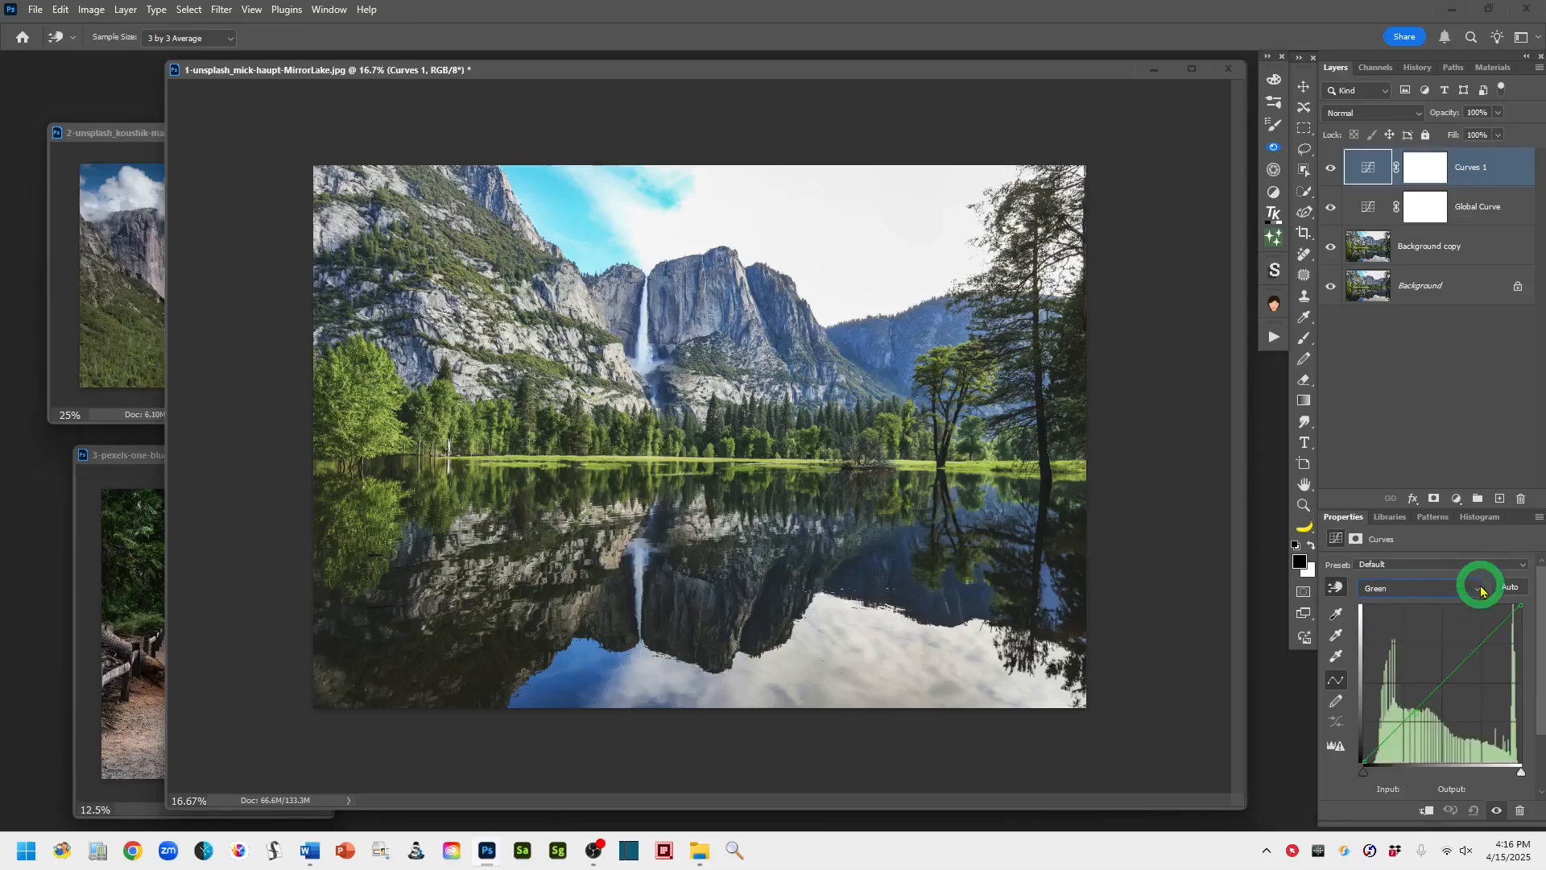
click(1479, 590)
click(1375, 652)
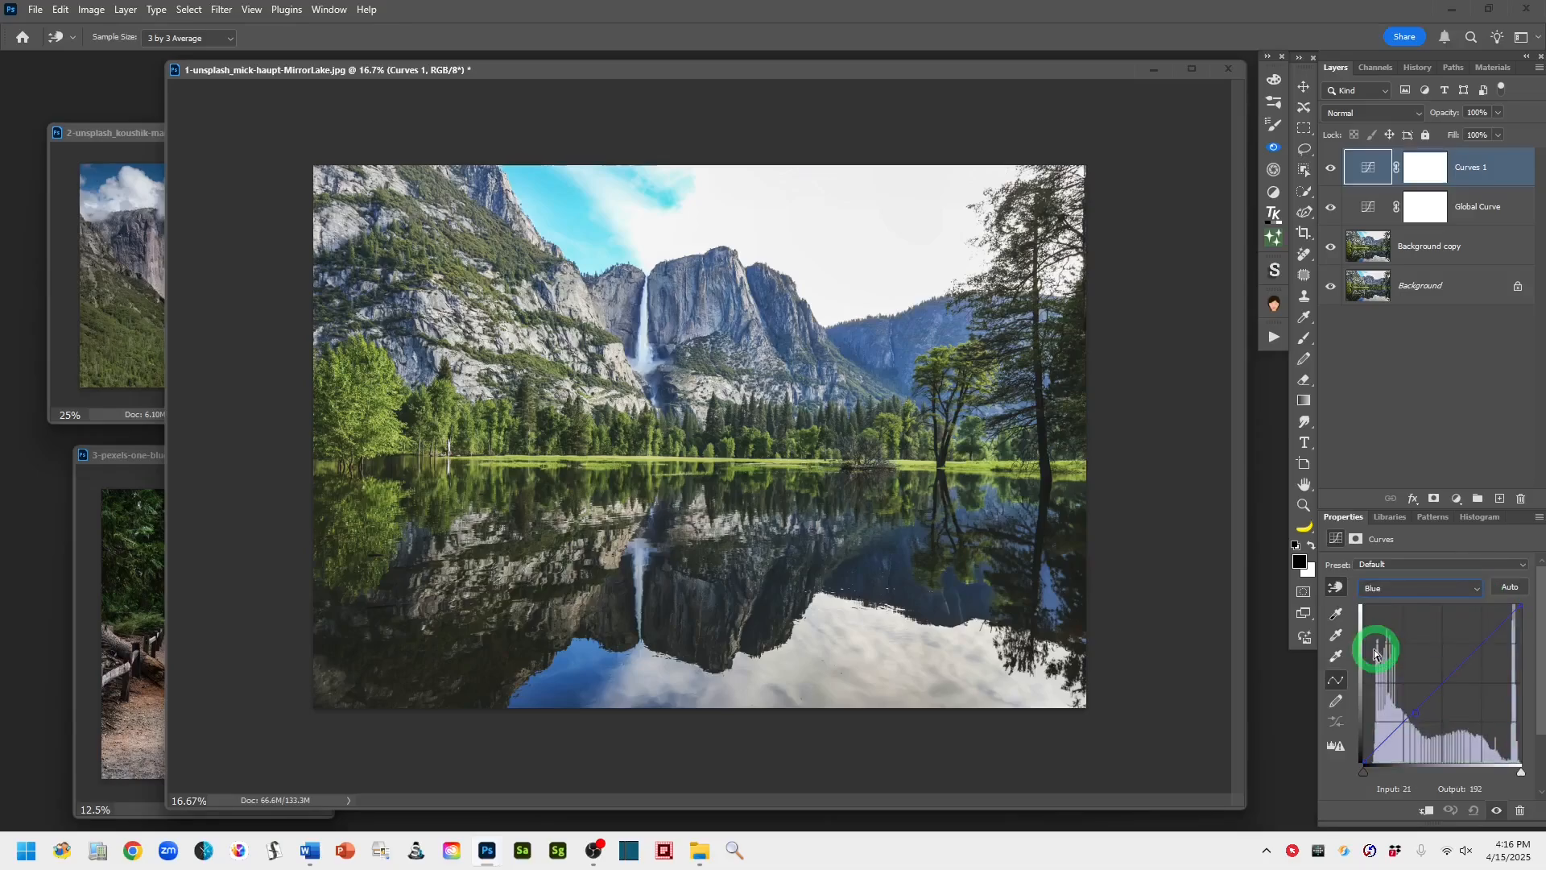
Switch the new Curves layer to the Red channel and raise its midtones slightly above the diagonal.
click(1478, 596)
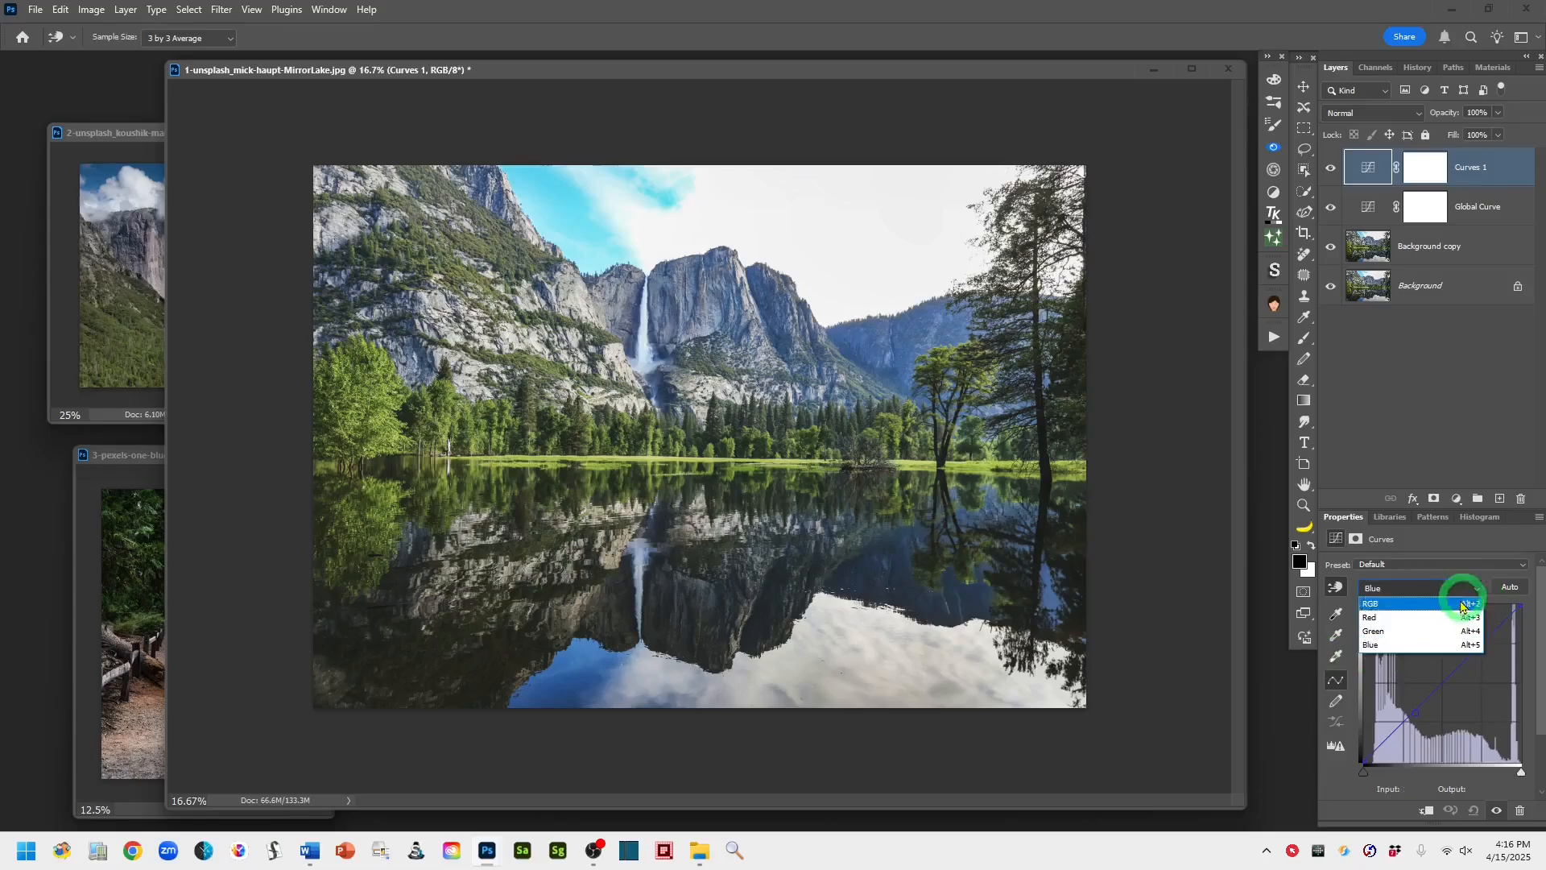
click(1377, 619)
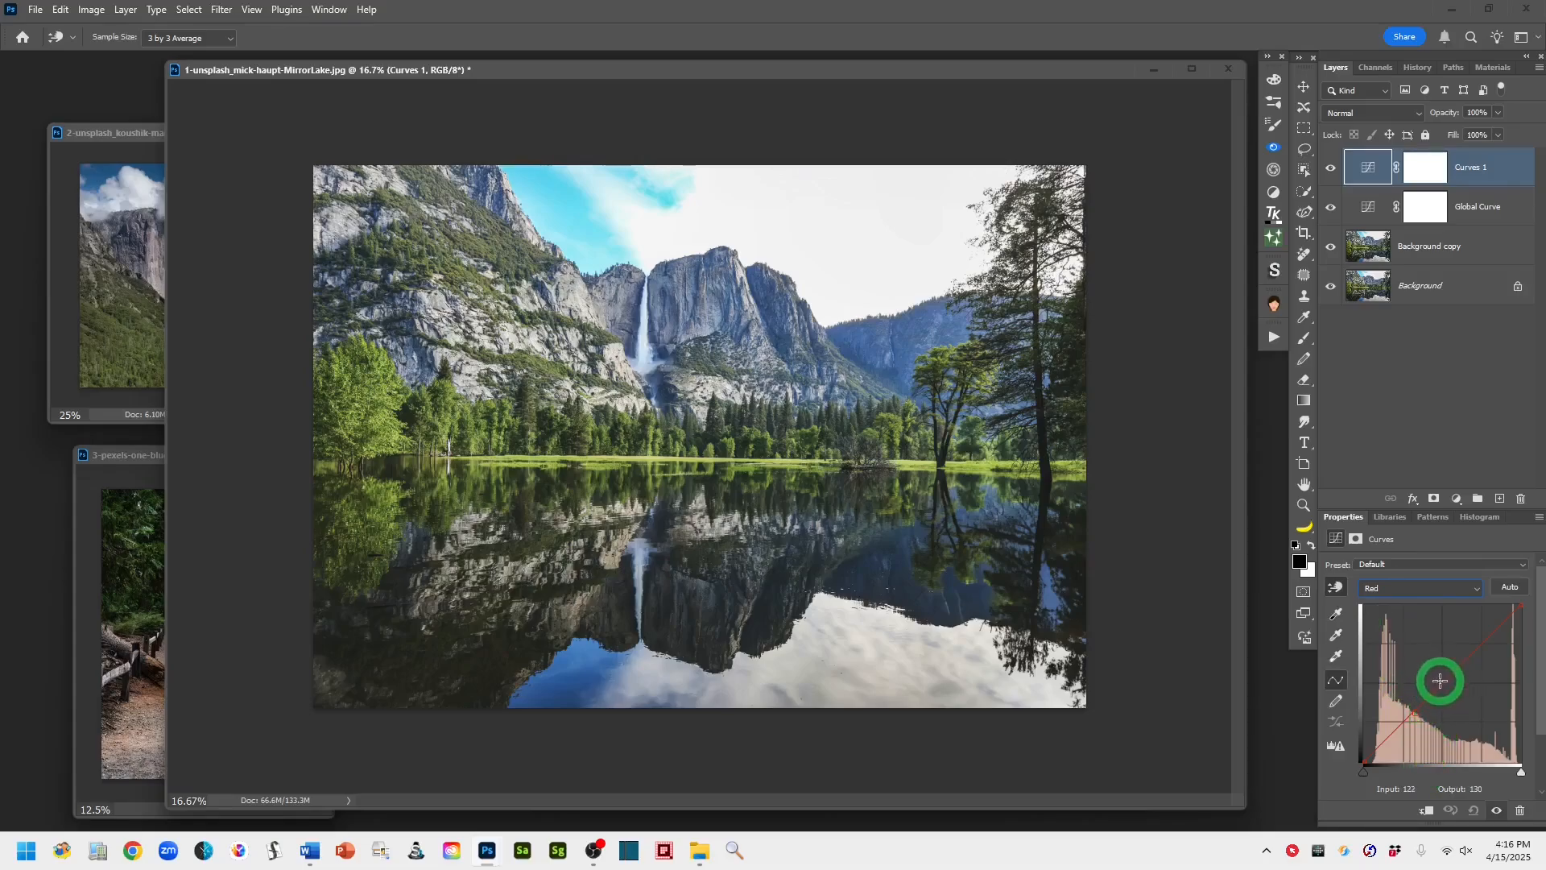
drag(1441, 685, 1442, 747)
drag(1442, 712, 1442, 673)
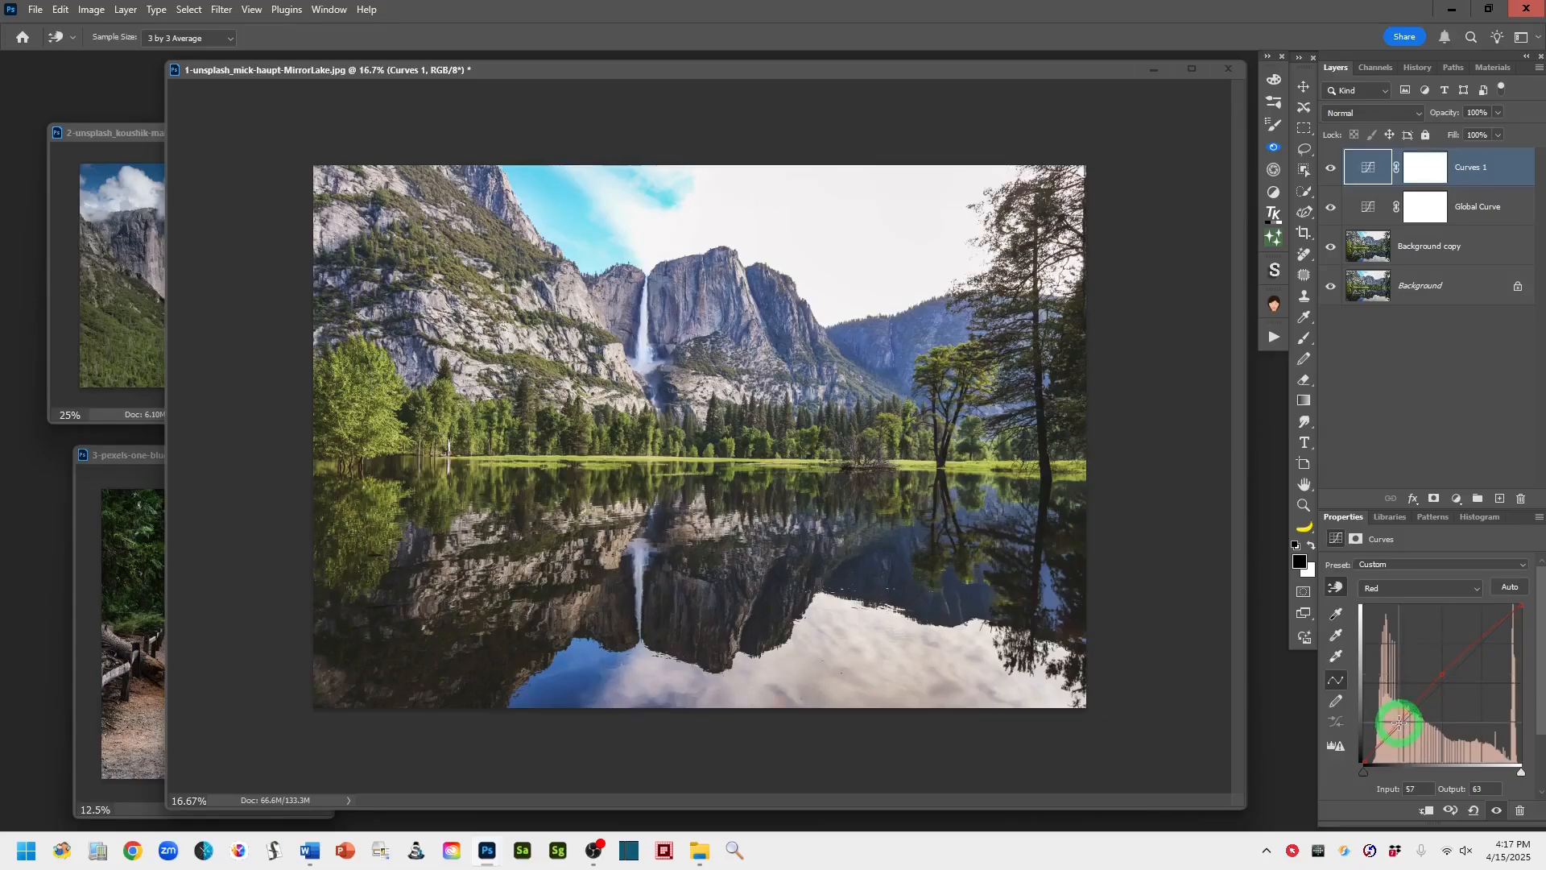
Refine the Red curve with a slightly raised shadow point, highlights at about input 164, output 186, and midtones at about input 126, output 139.
drag(1400, 719, 1396, 718)
click(1467, 643)
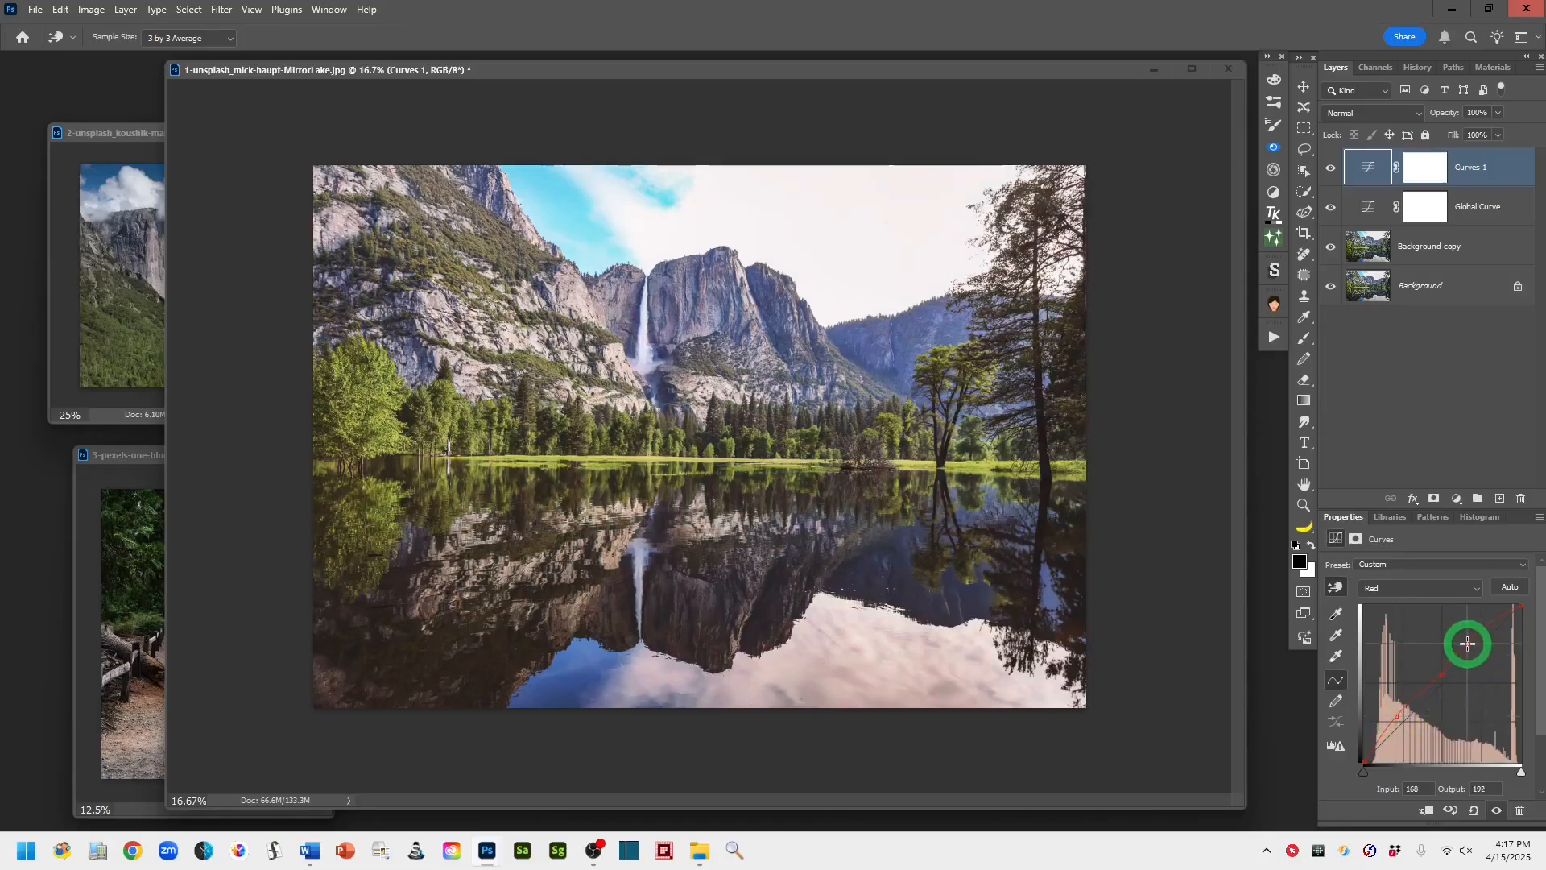
drag(1467, 643, 1465, 647)
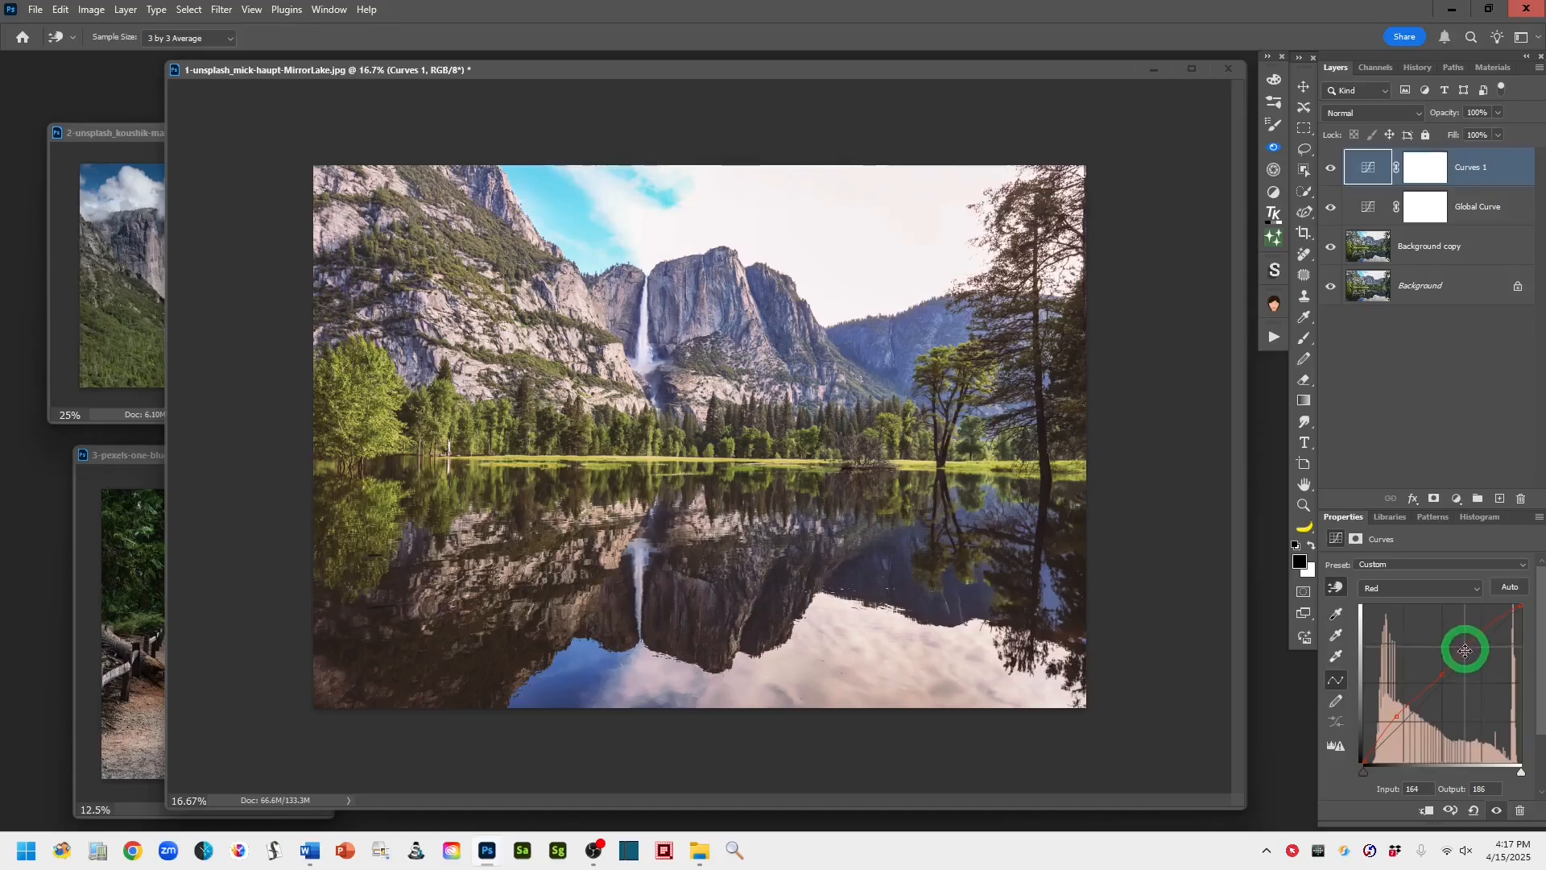
click(1442, 672)
drag(1442, 672, 1442, 675)
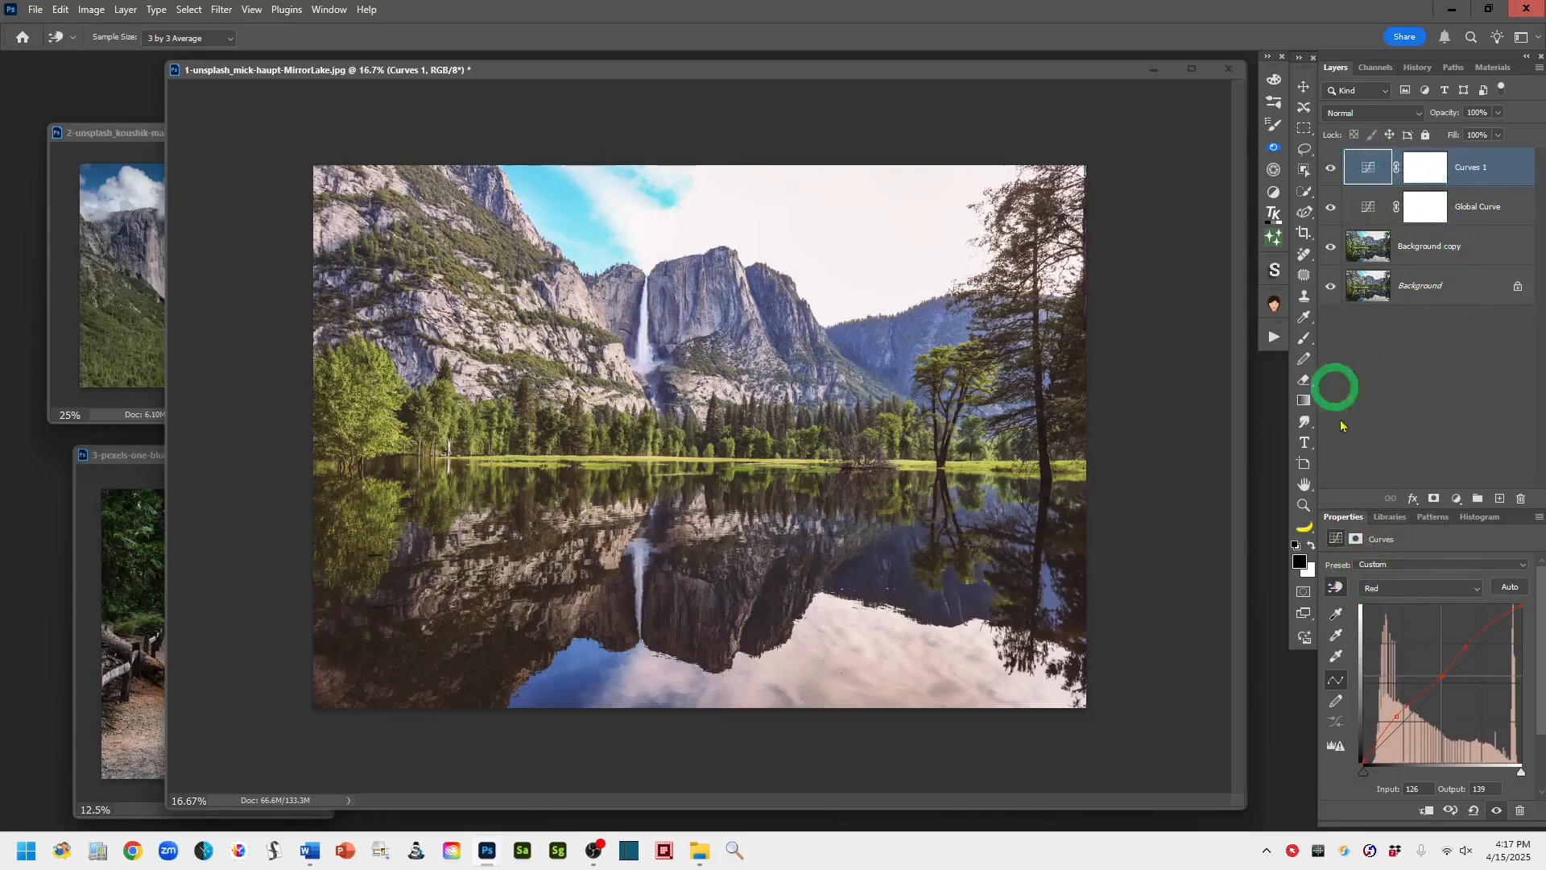
Lower the Blue curve's shadows and midtones, including a point at about input 111, output 78, and anchor its highlights near the diagonal.
click(1478, 595)
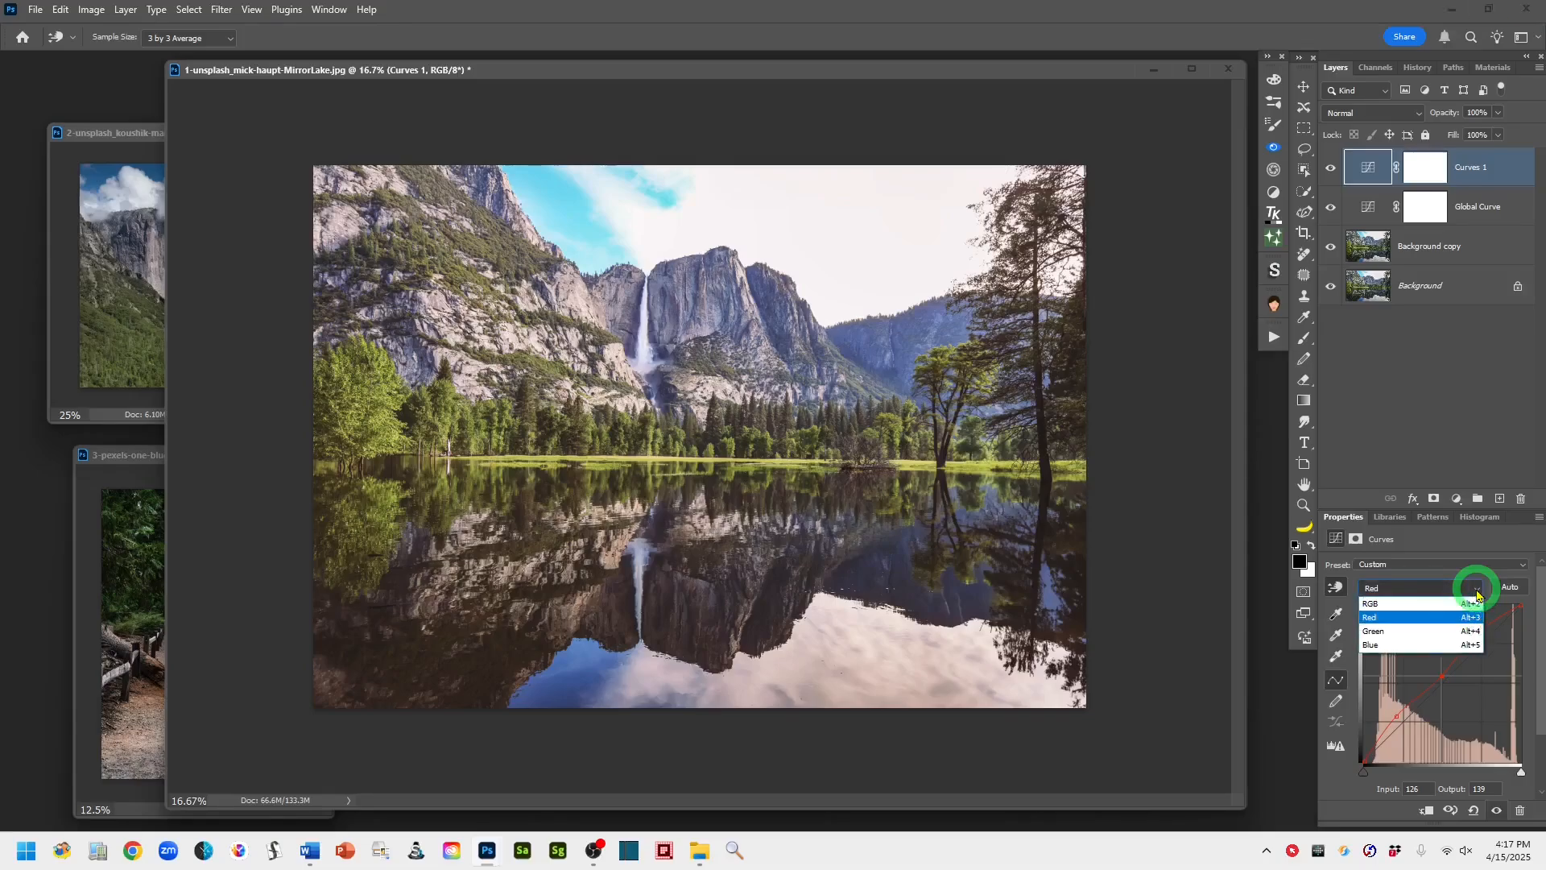
click(1374, 645)
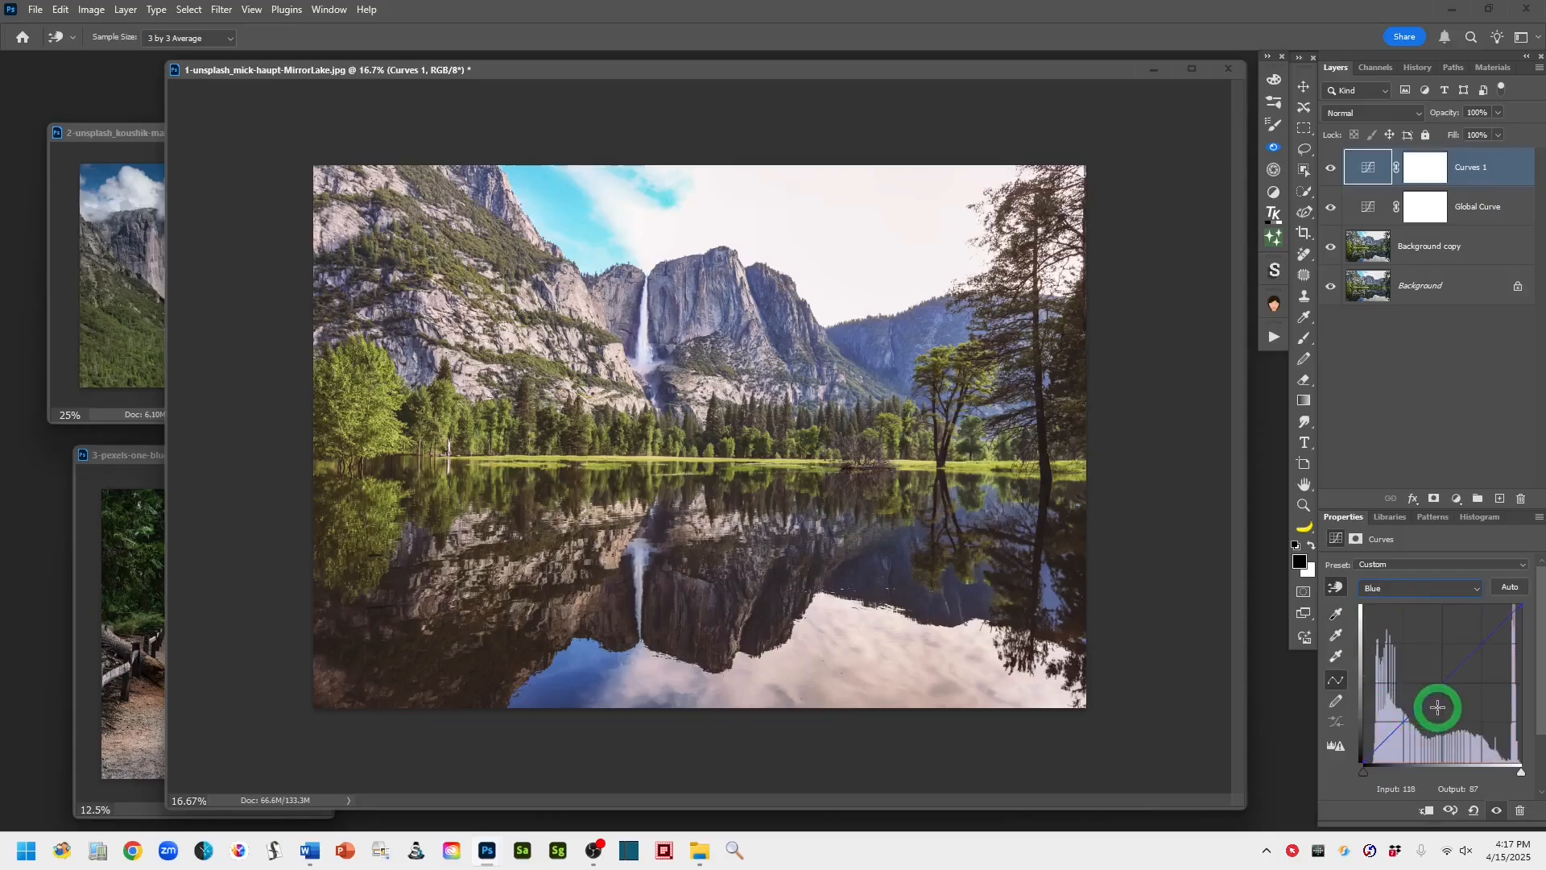
drag(1438, 707, 1408, 733)
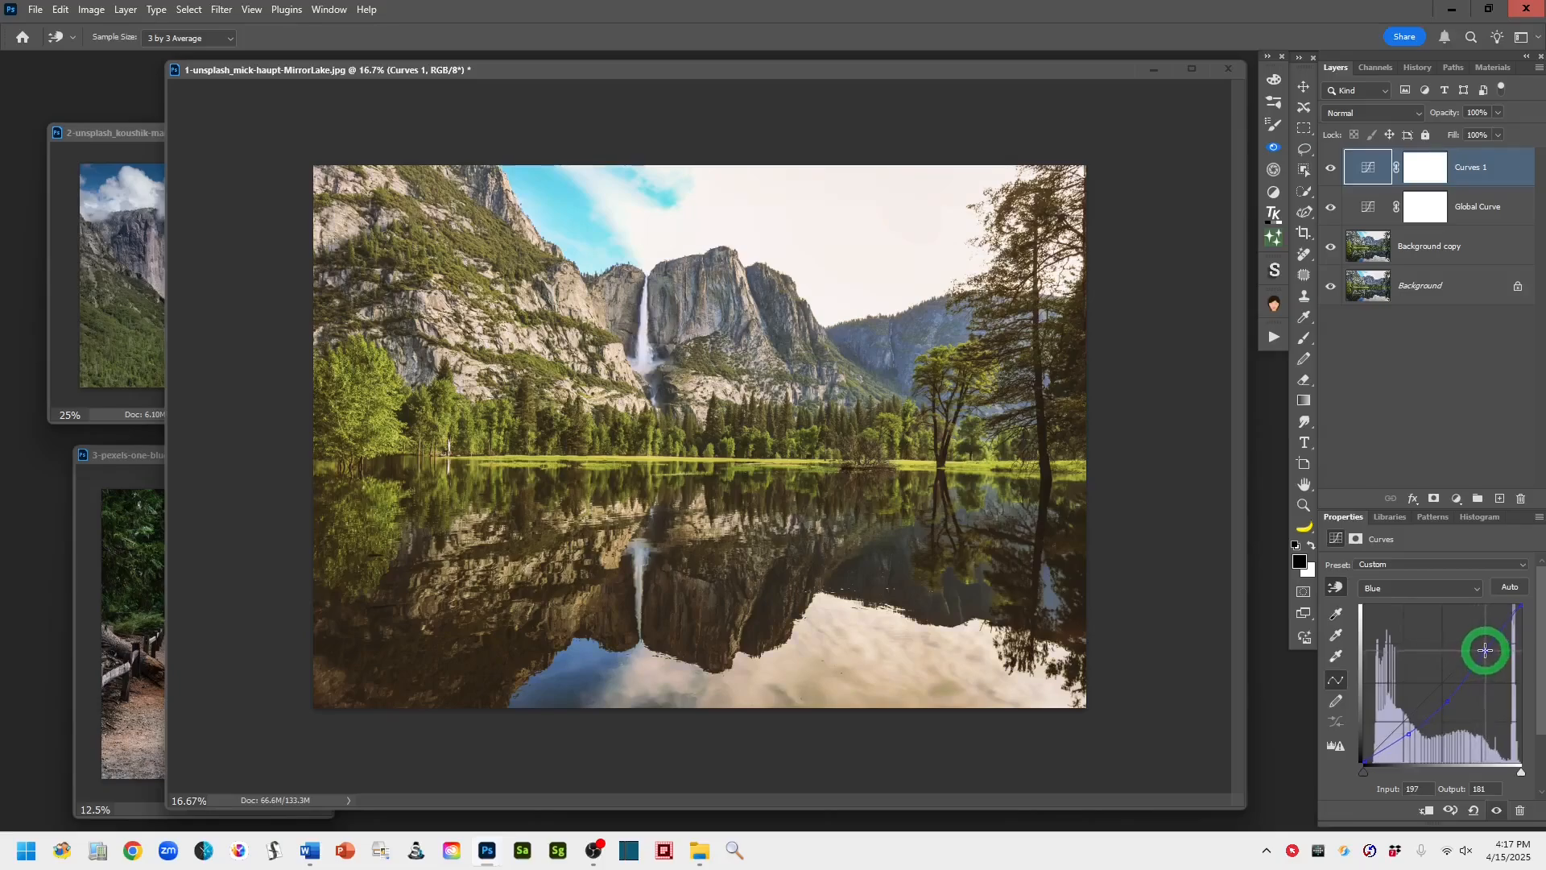
drag(1485, 650, 1486, 646)
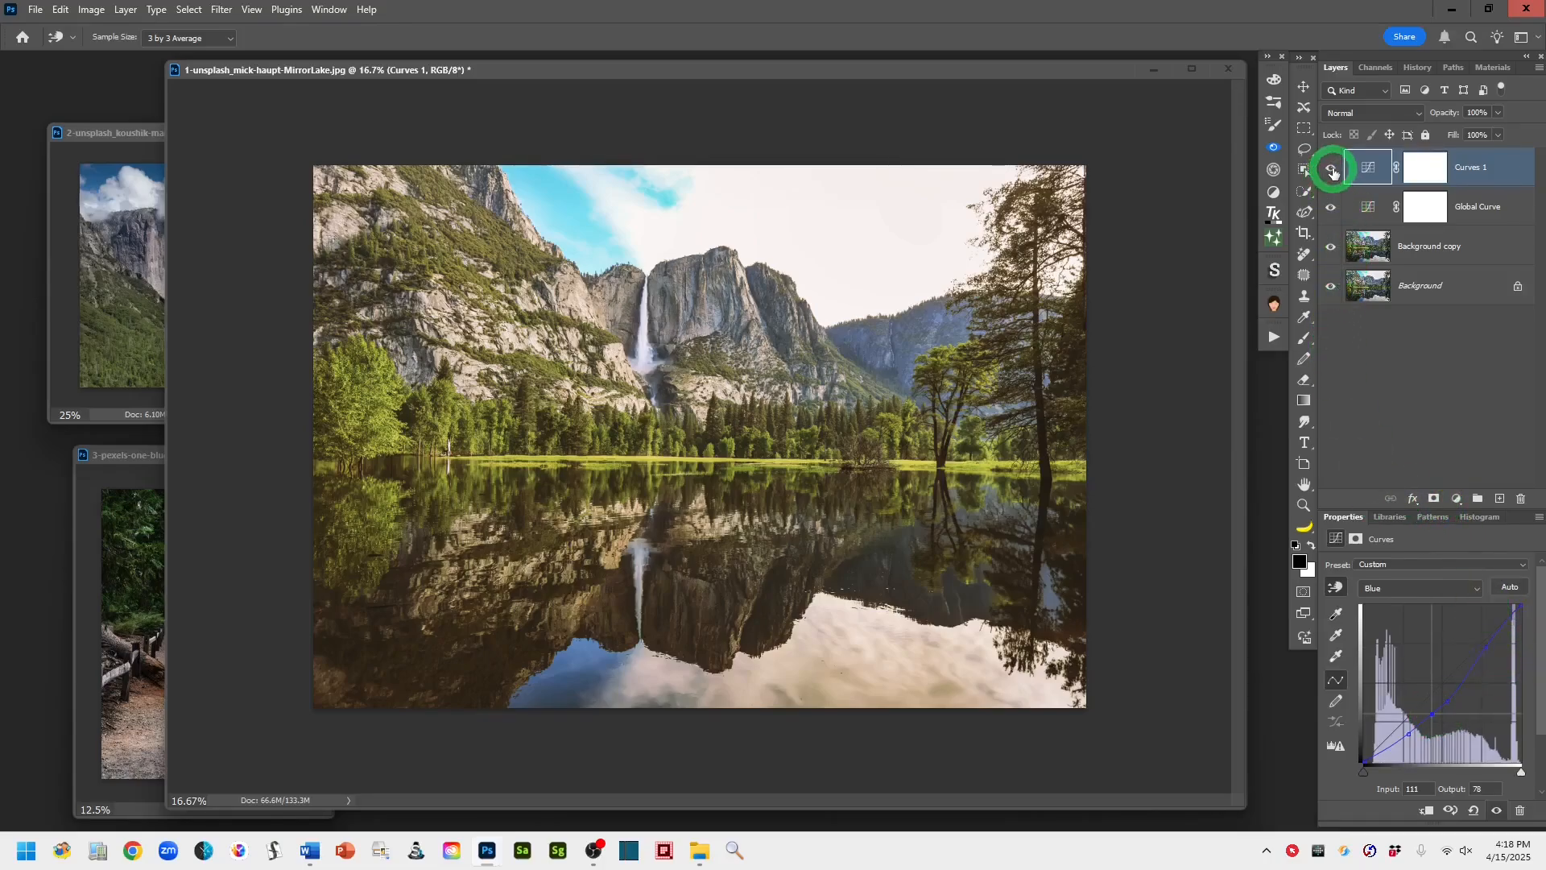
Compare the image with and without the colour Curves layer by toggling its visibility, leaving it visible with its adjustment selected.
click(1331, 169)
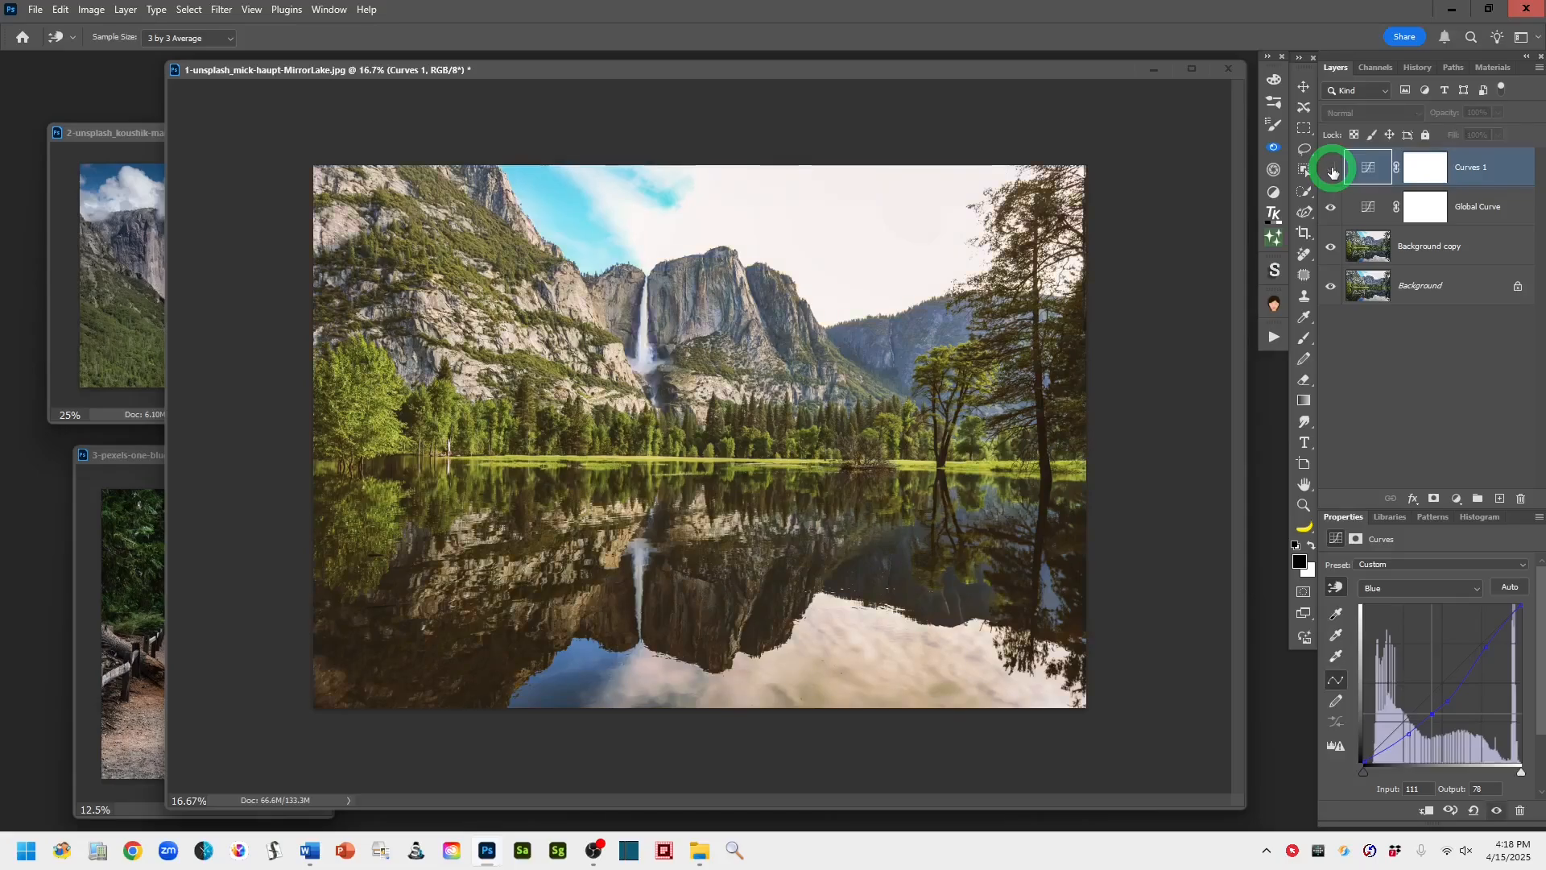
click(1331, 168)
click(1385, 179)
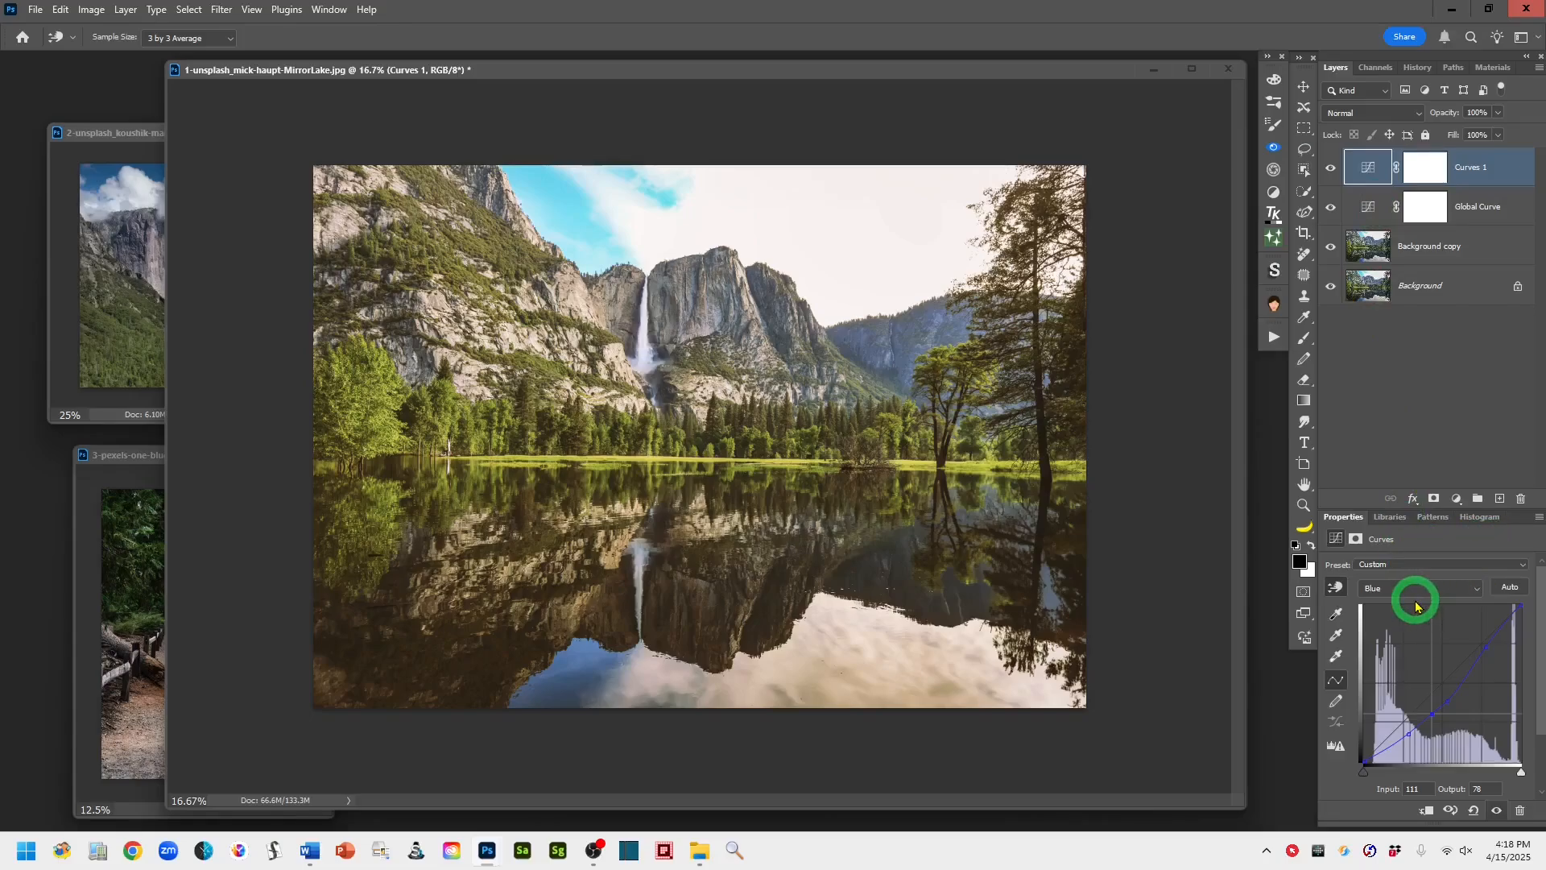
click(1473, 595)
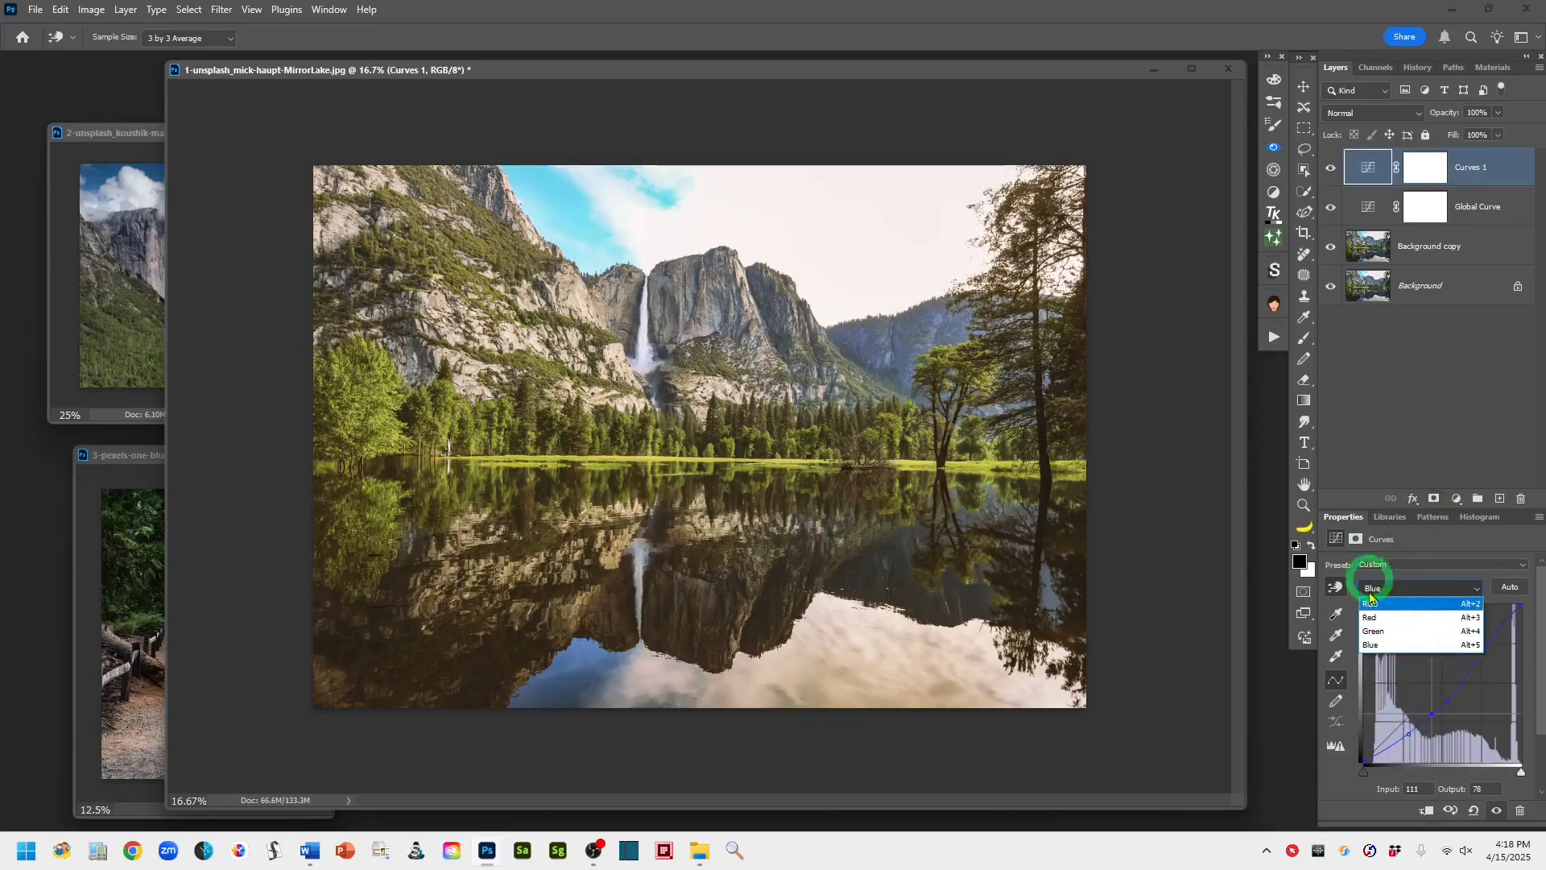
click(1393, 405)
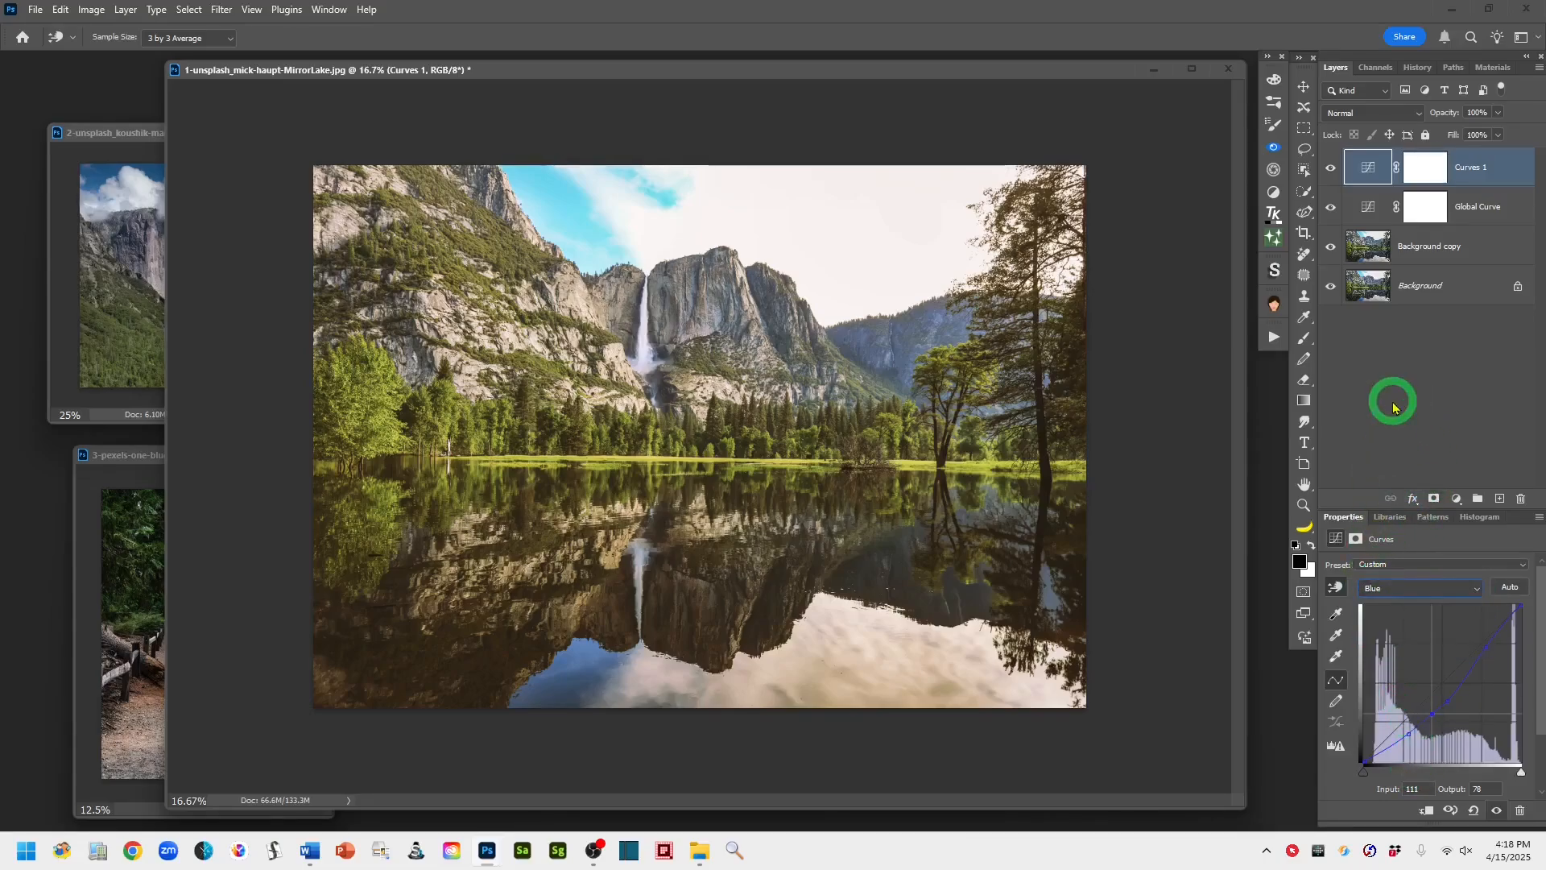
Rename the Curves 1 layer to "Red, Blue Curves".
double_click(1462, 173)
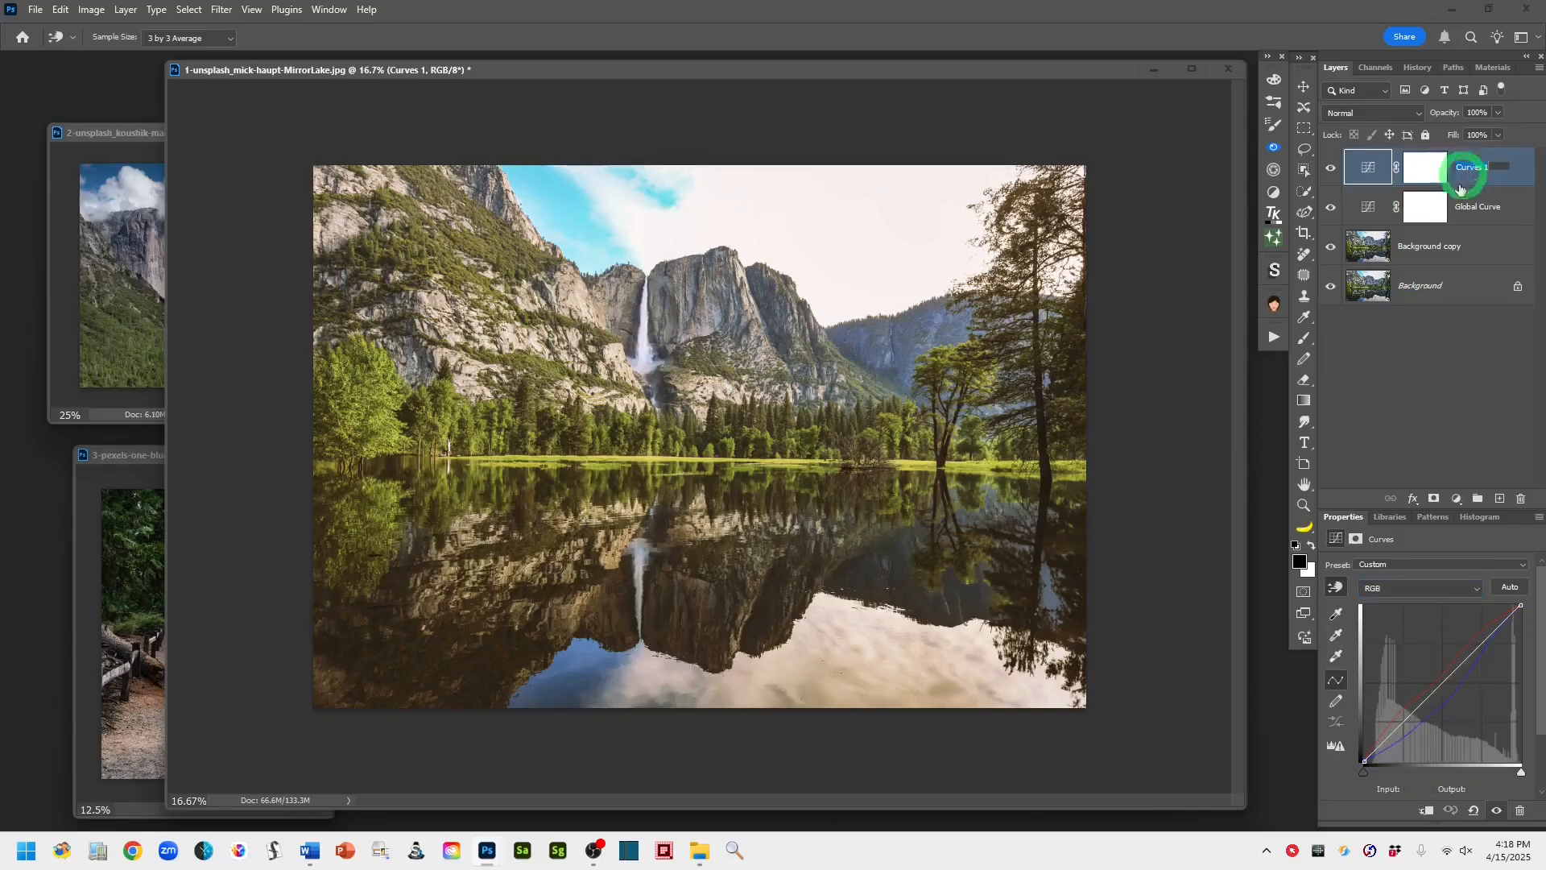
click(1425, 392)
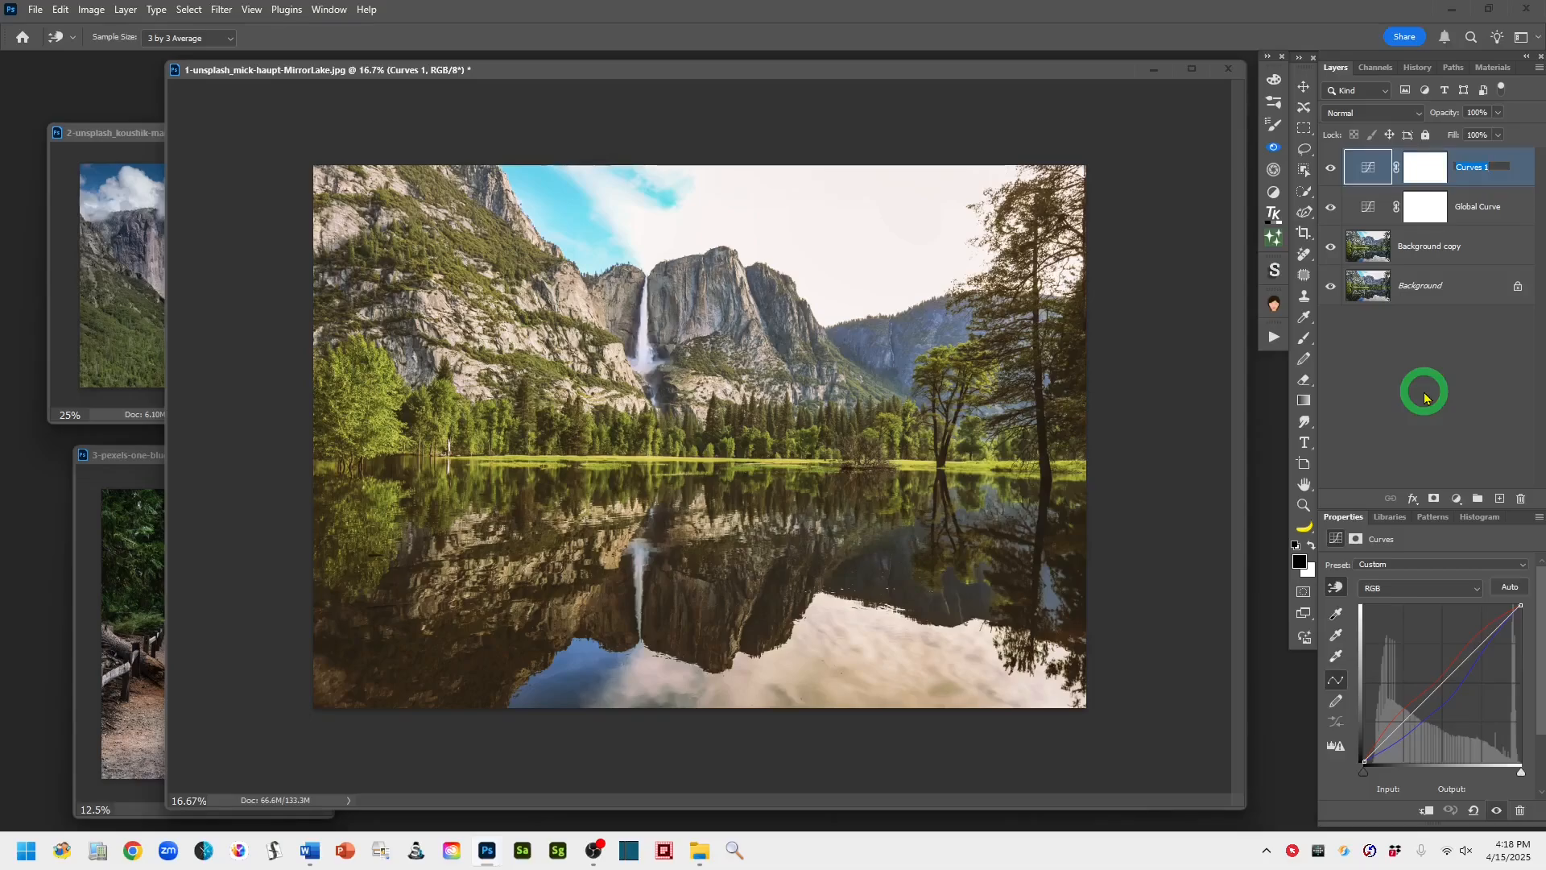
text(d, Blue Curves)
click(1468, 182)
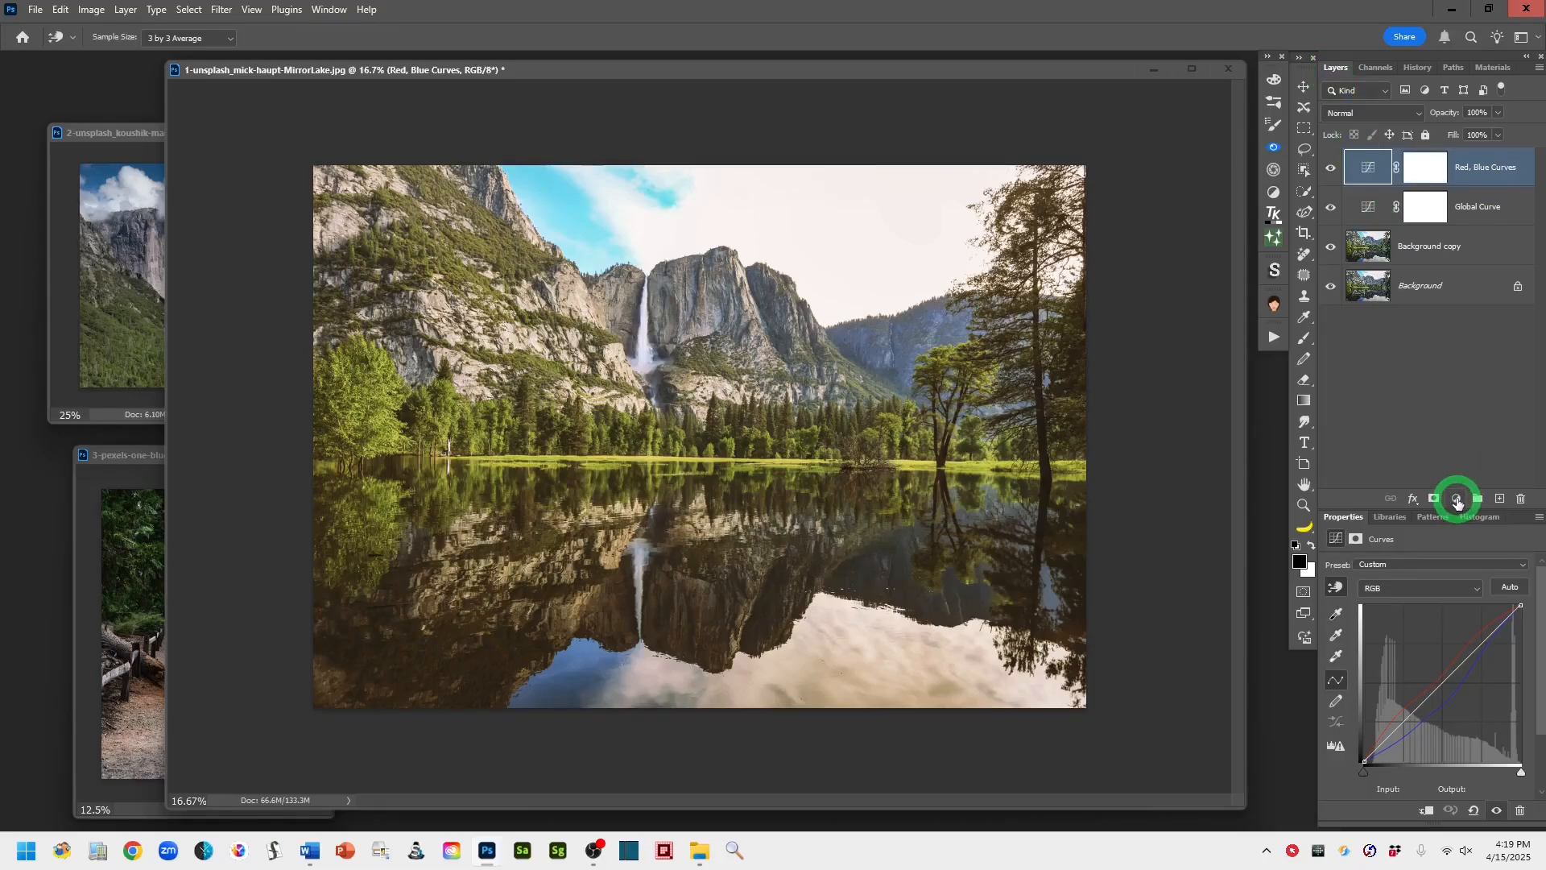
Add a Color Balance adjustment layer above Red, Blue Curves and select its adjustment instead of its mask.
click(1457, 501)
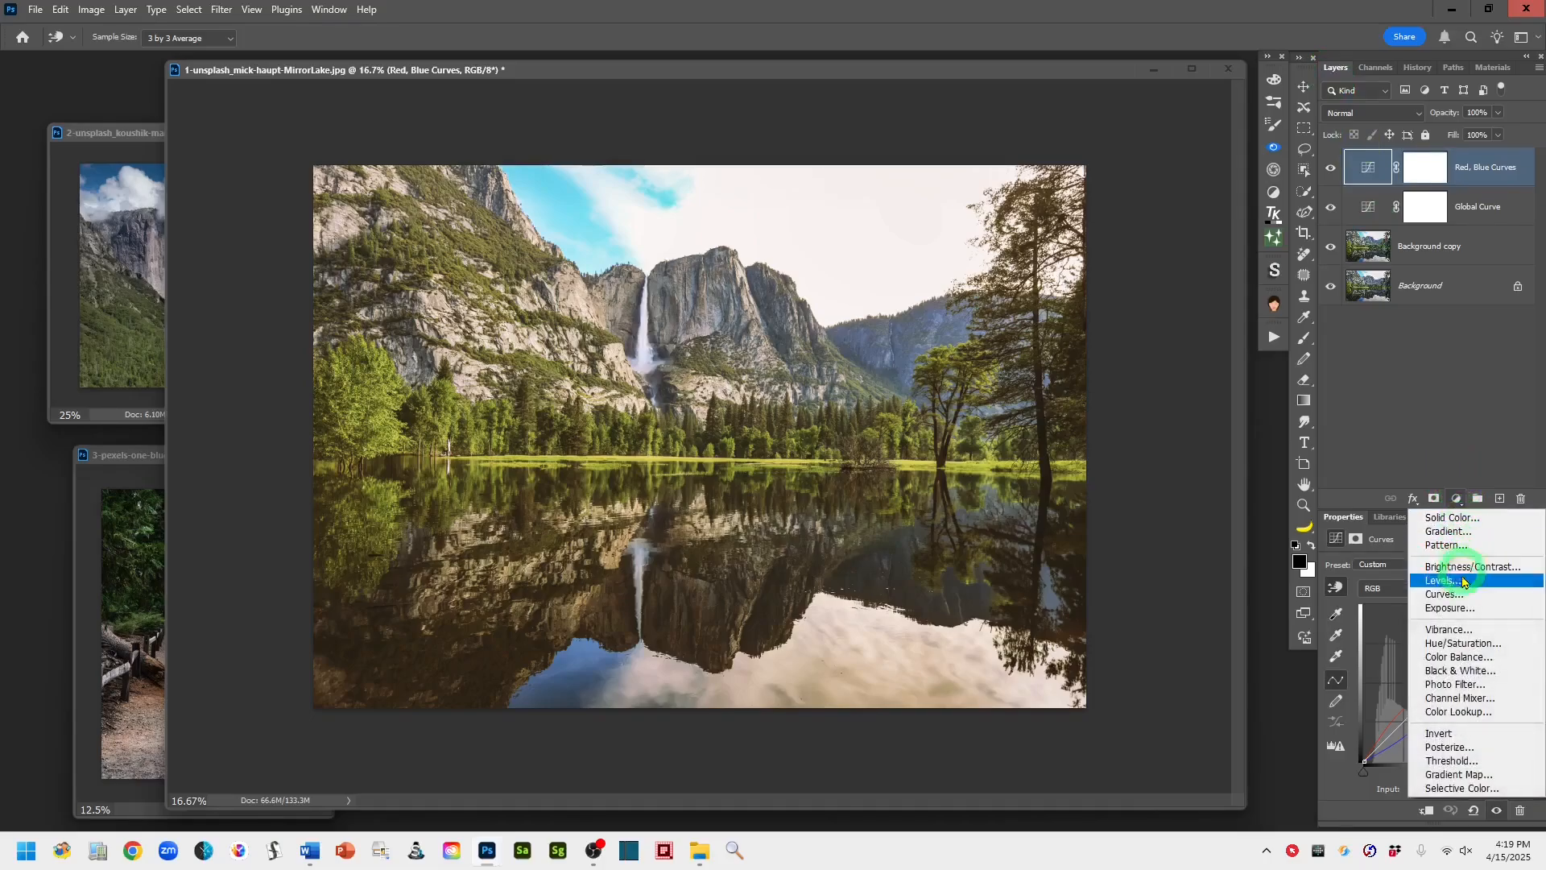
click(1508, 659)
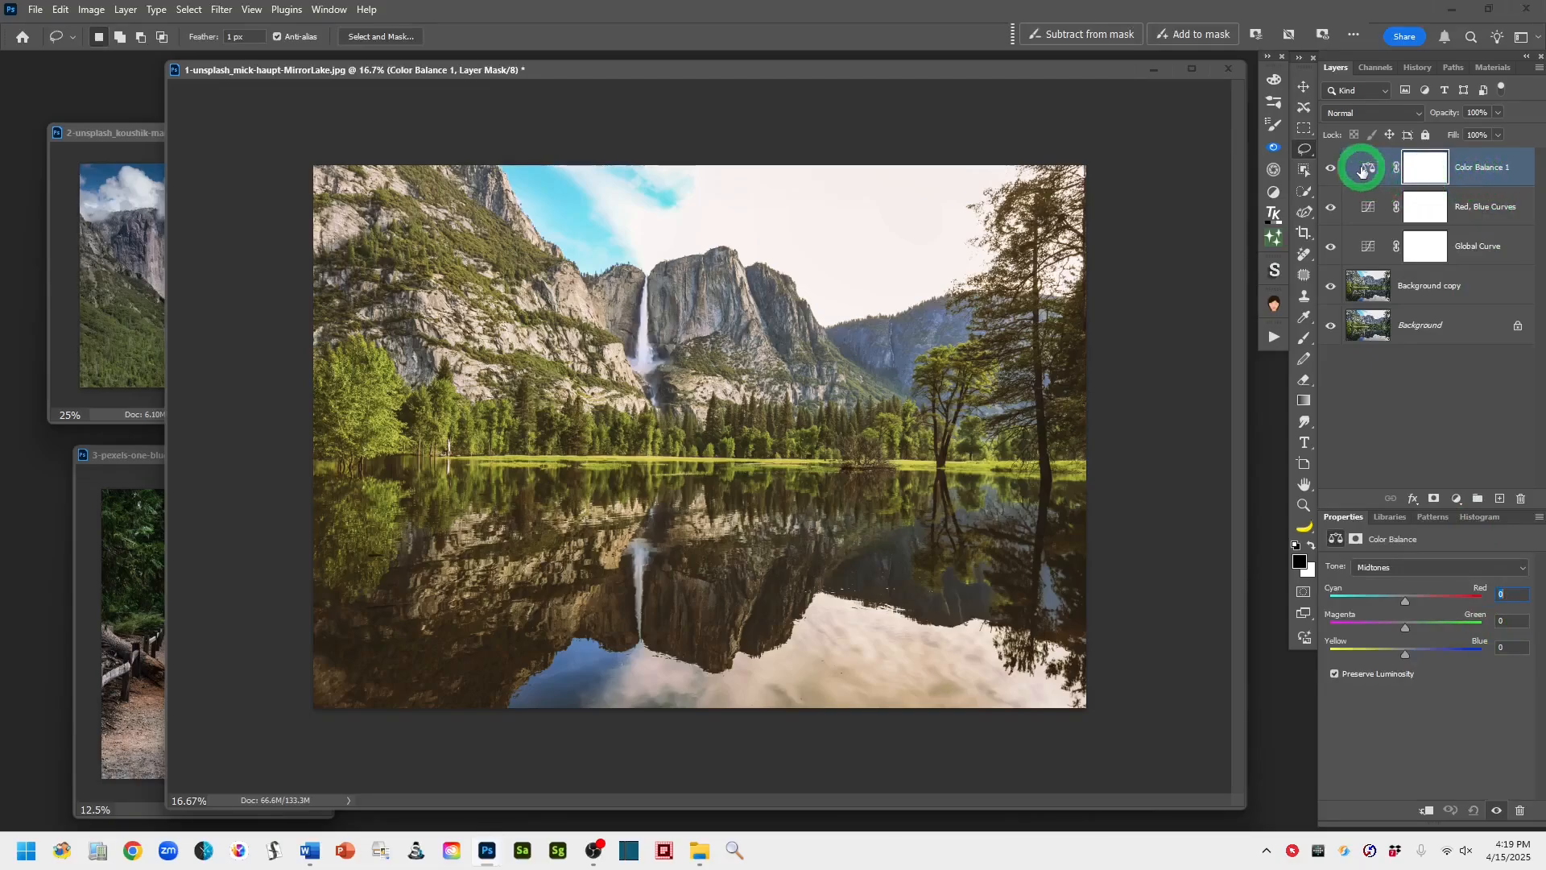
click(1361, 169)
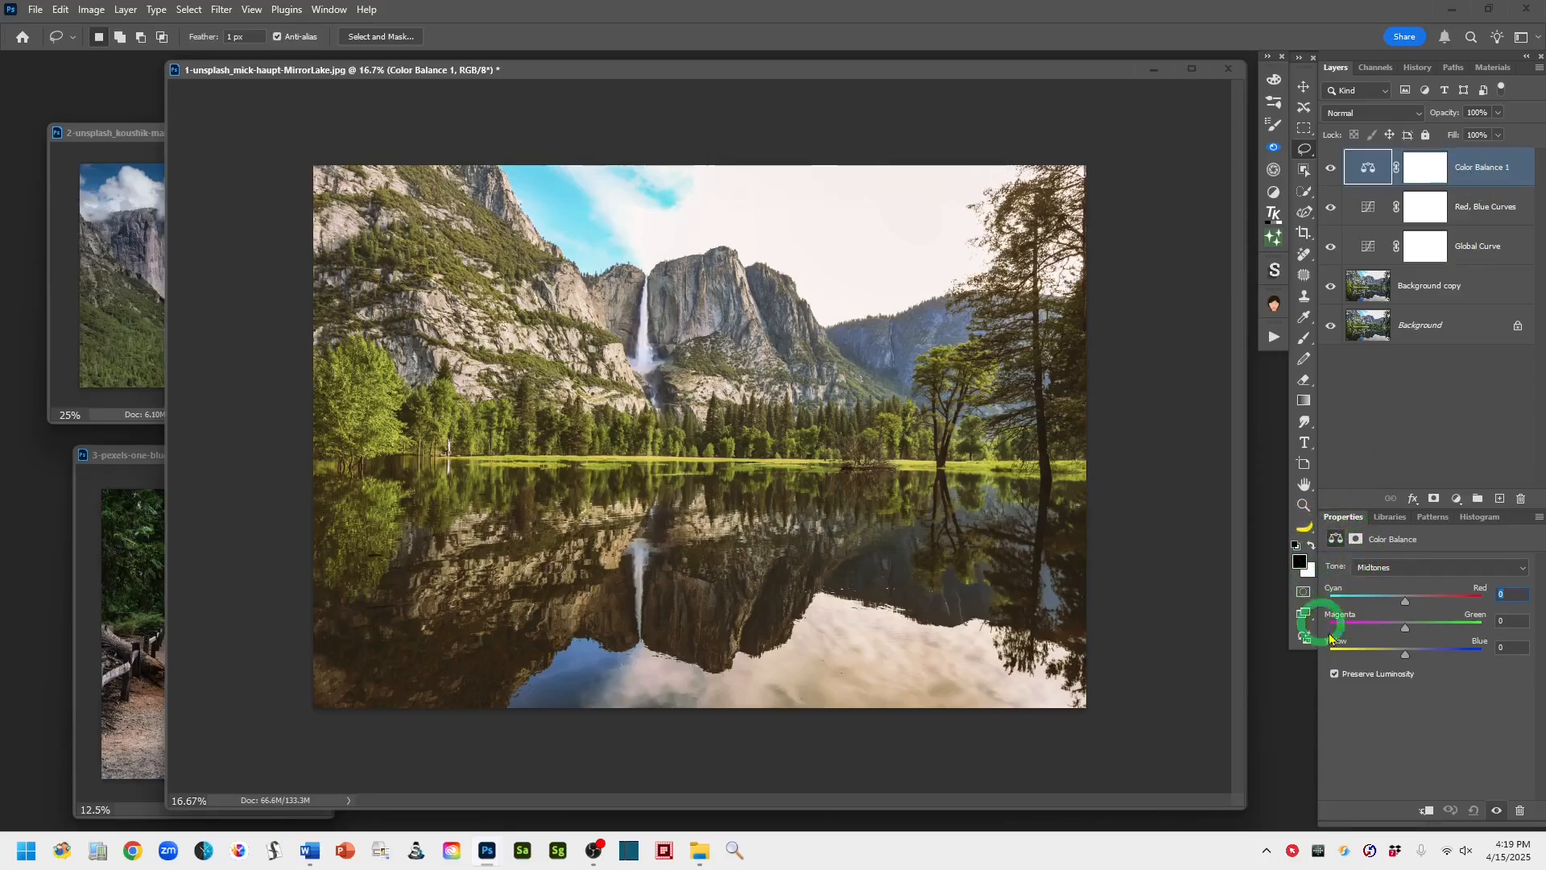
Shift the Color Balance shadows toward blue, setting Yellow–Blue to +13.
click(1514, 570)
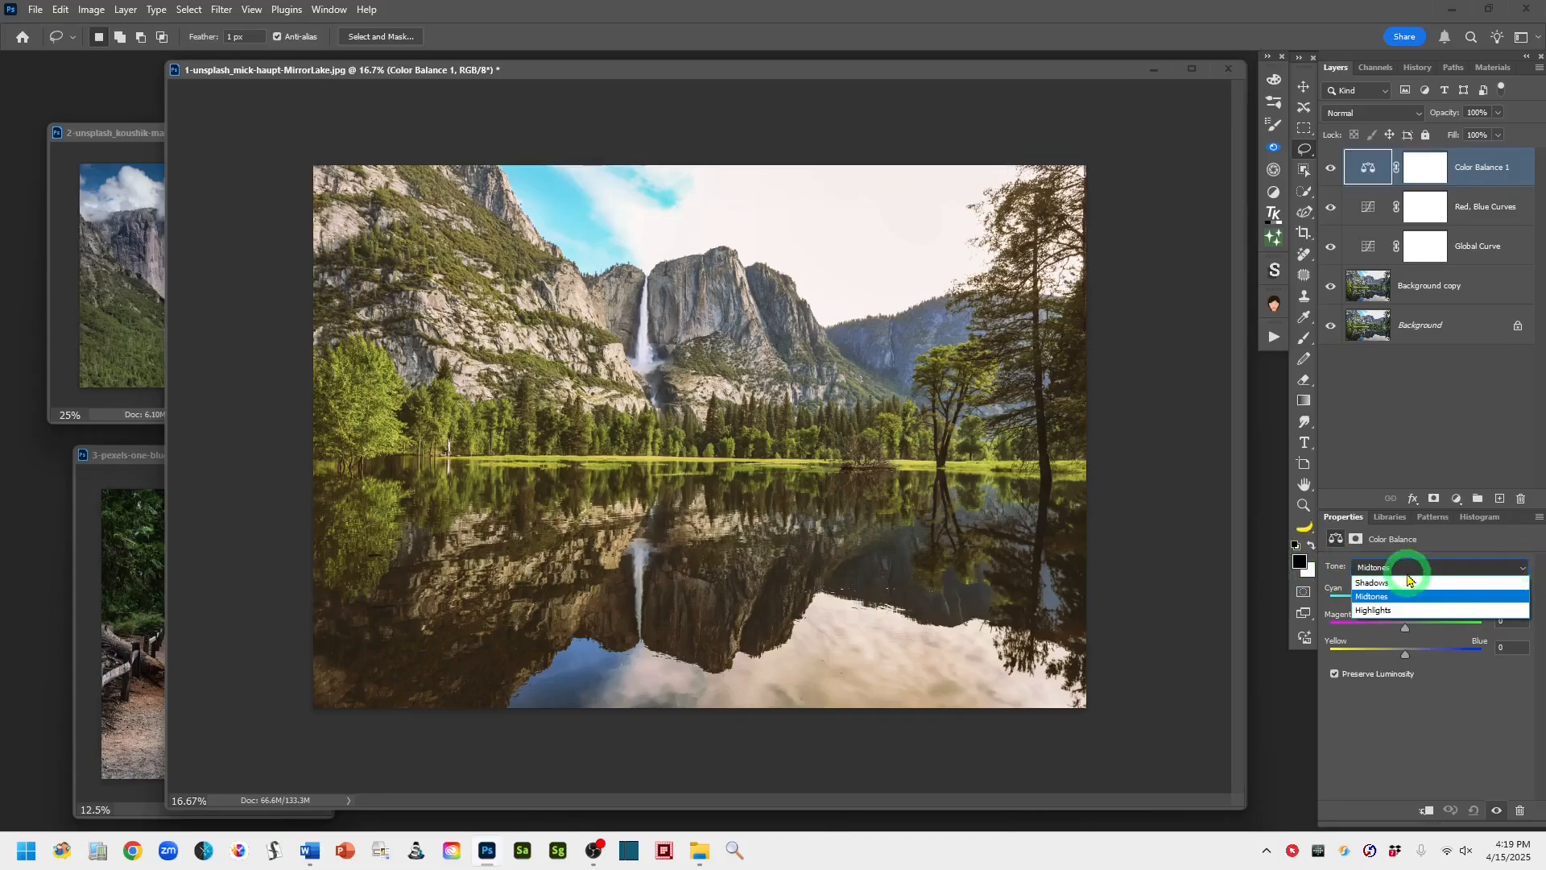
click(1382, 582)
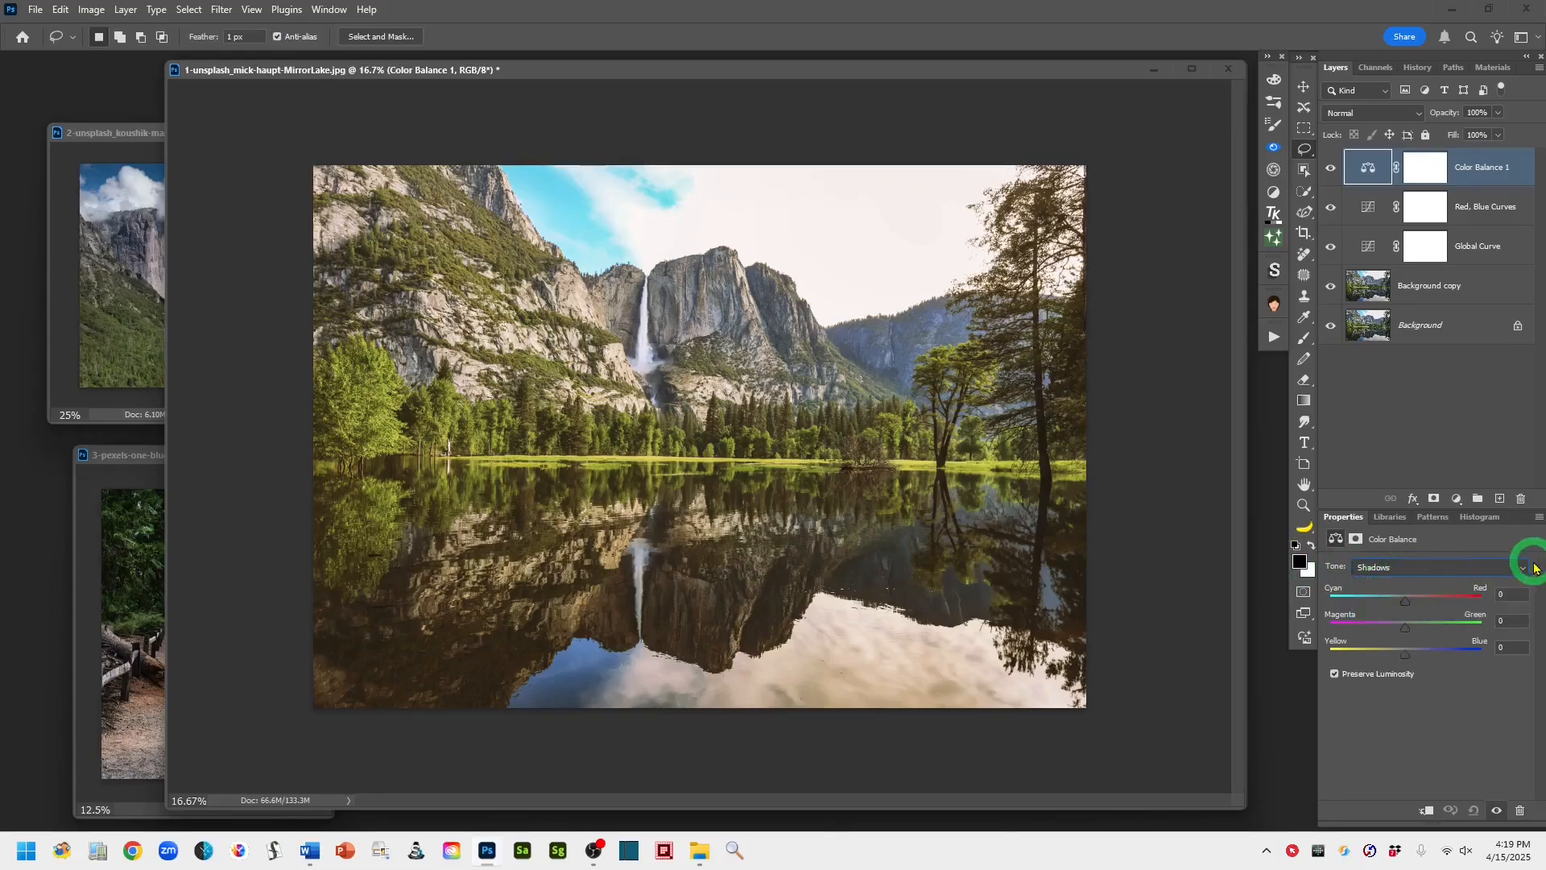
click(1517, 569)
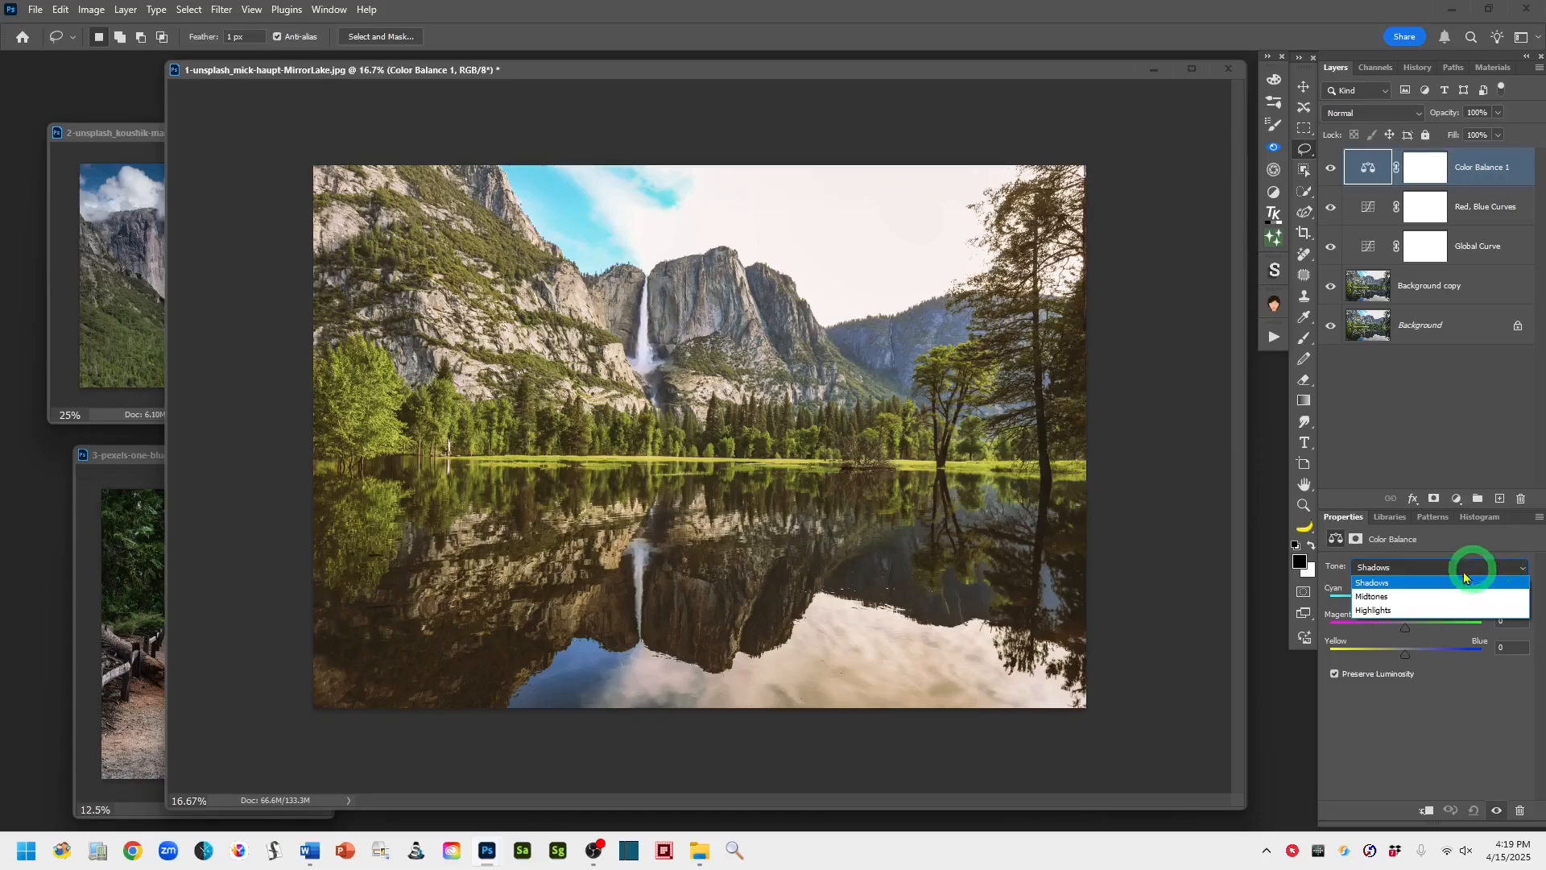
click(1374, 584)
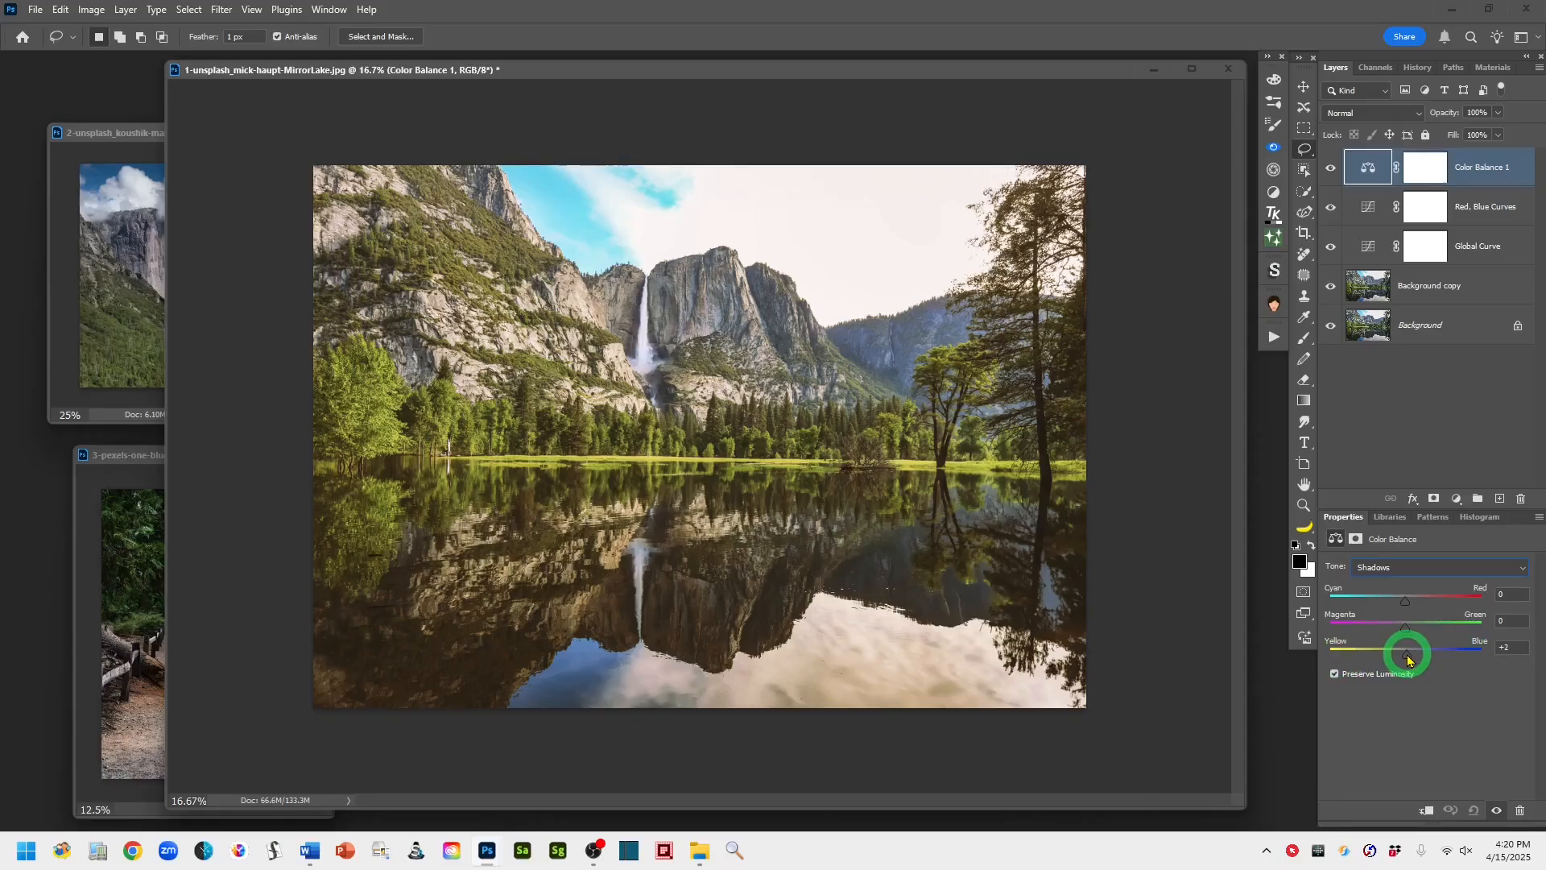
drag(1407, 659, 1411, 660)
drag(1412, 659, 1428, 659)
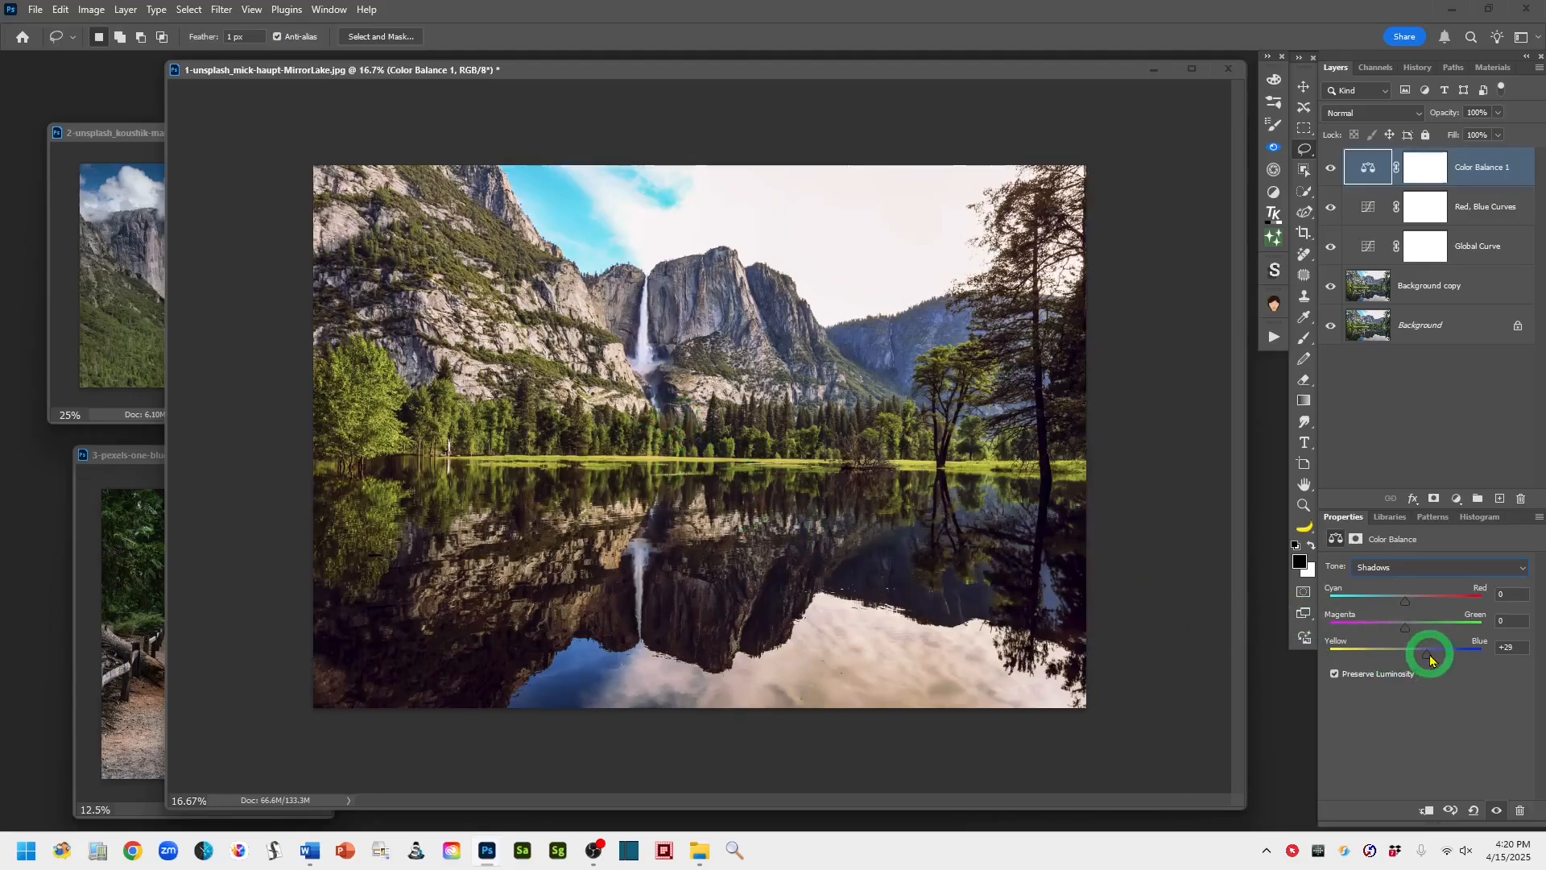
drag(1429, 660, 1427, 660)
drag(1428, 661, 1418, 660)
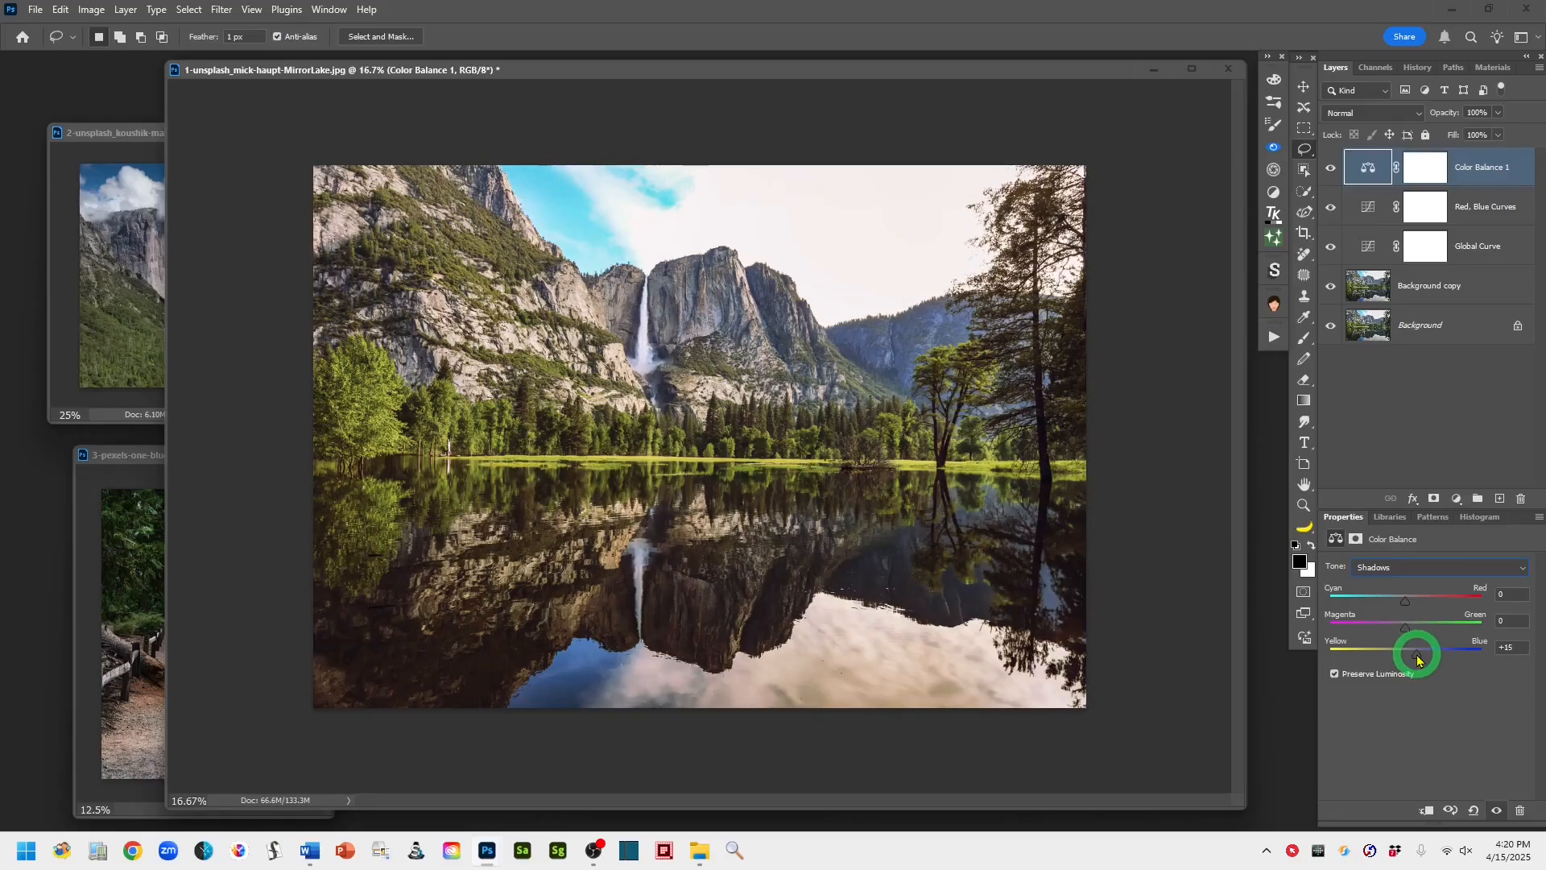
drag(1417, 661, 1416, 663)
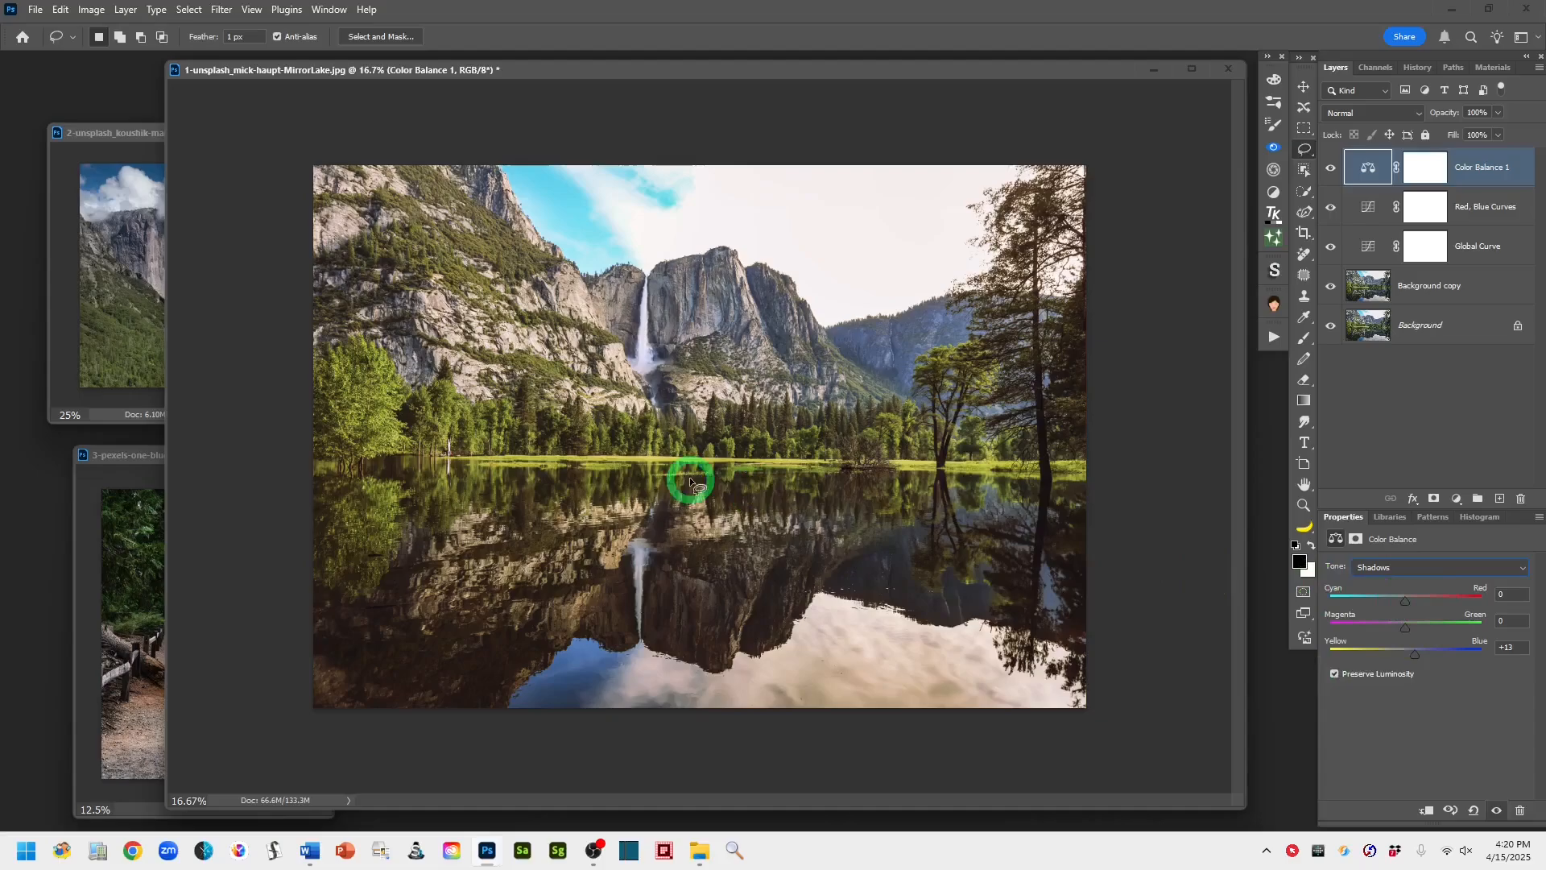
Shift the Color Balance highlights toward yellow, setting Yellow–Blue to -24.
click(1525, 567)
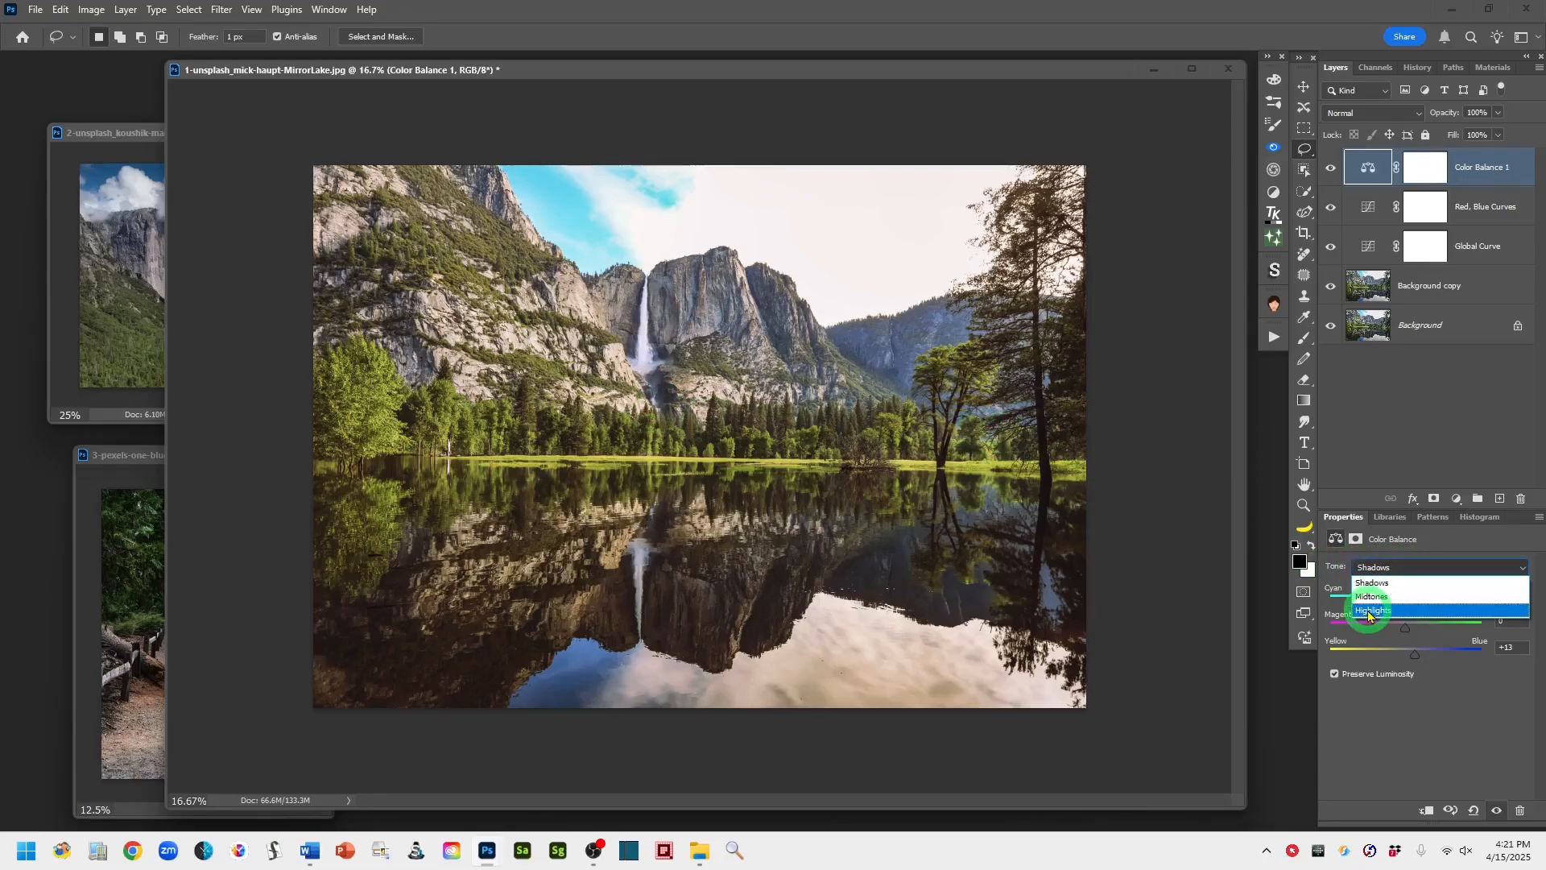
click(1375, 613)
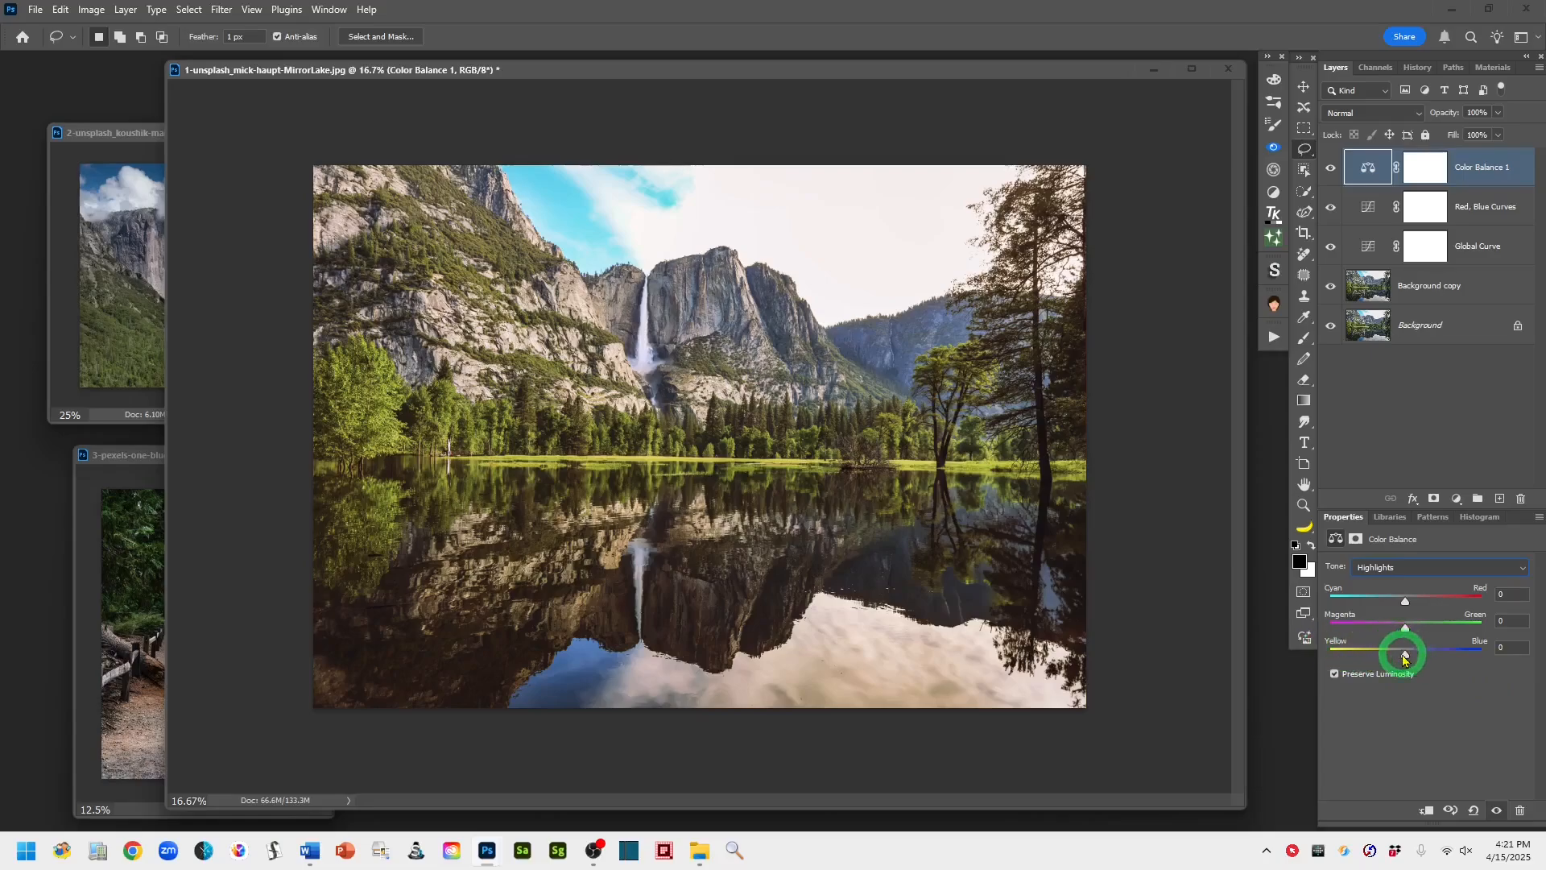
drag(1406, 661, 1391, 662)
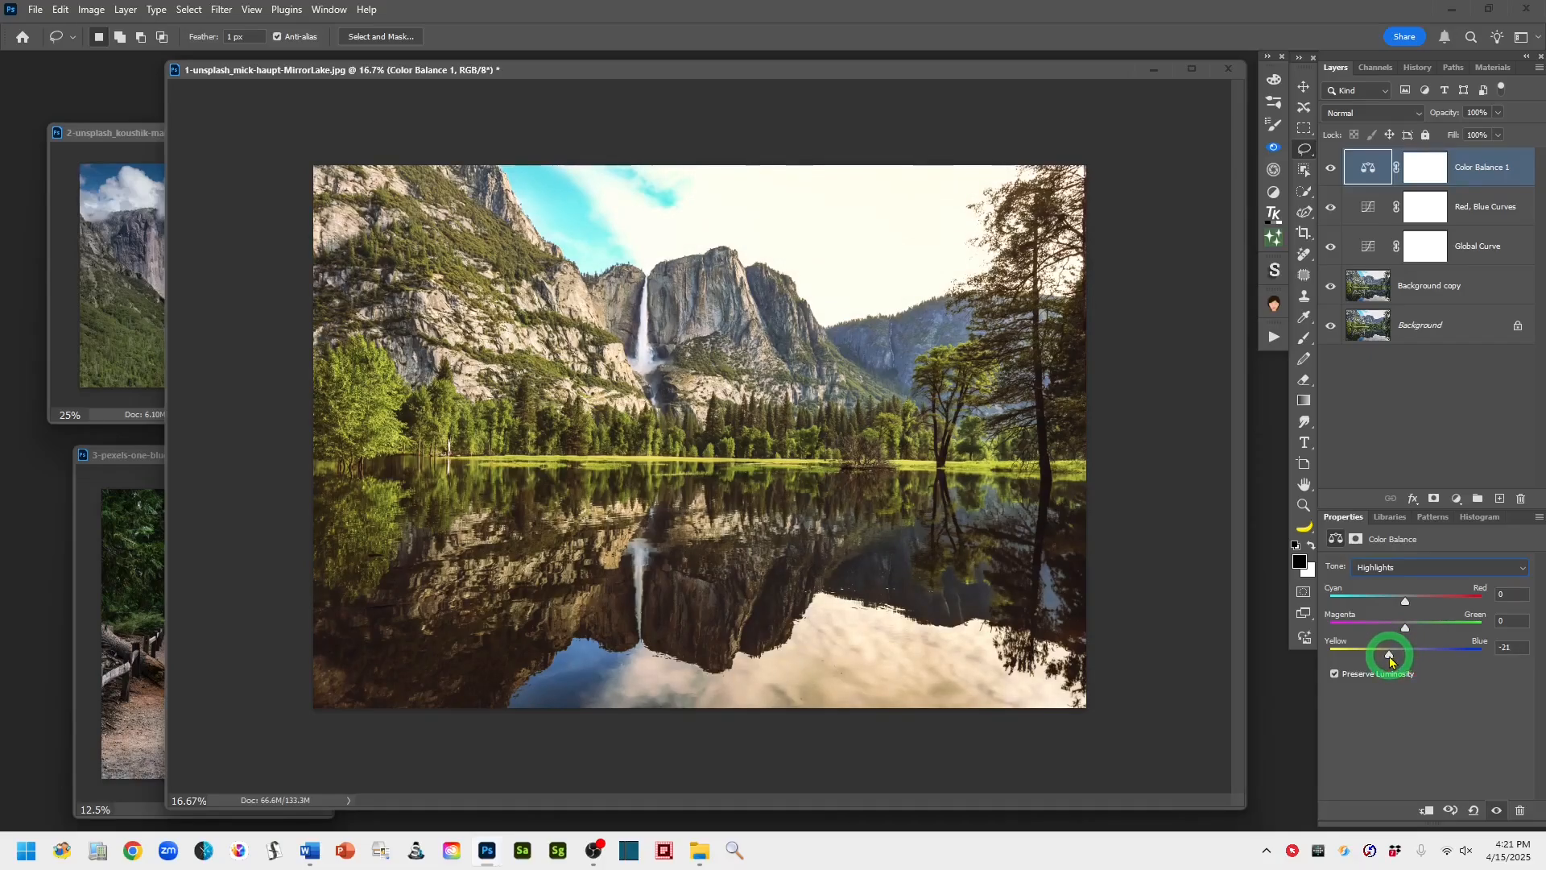
drag(1390, 661, 1388, 661)
drag(1388, 657, 1384, 658)
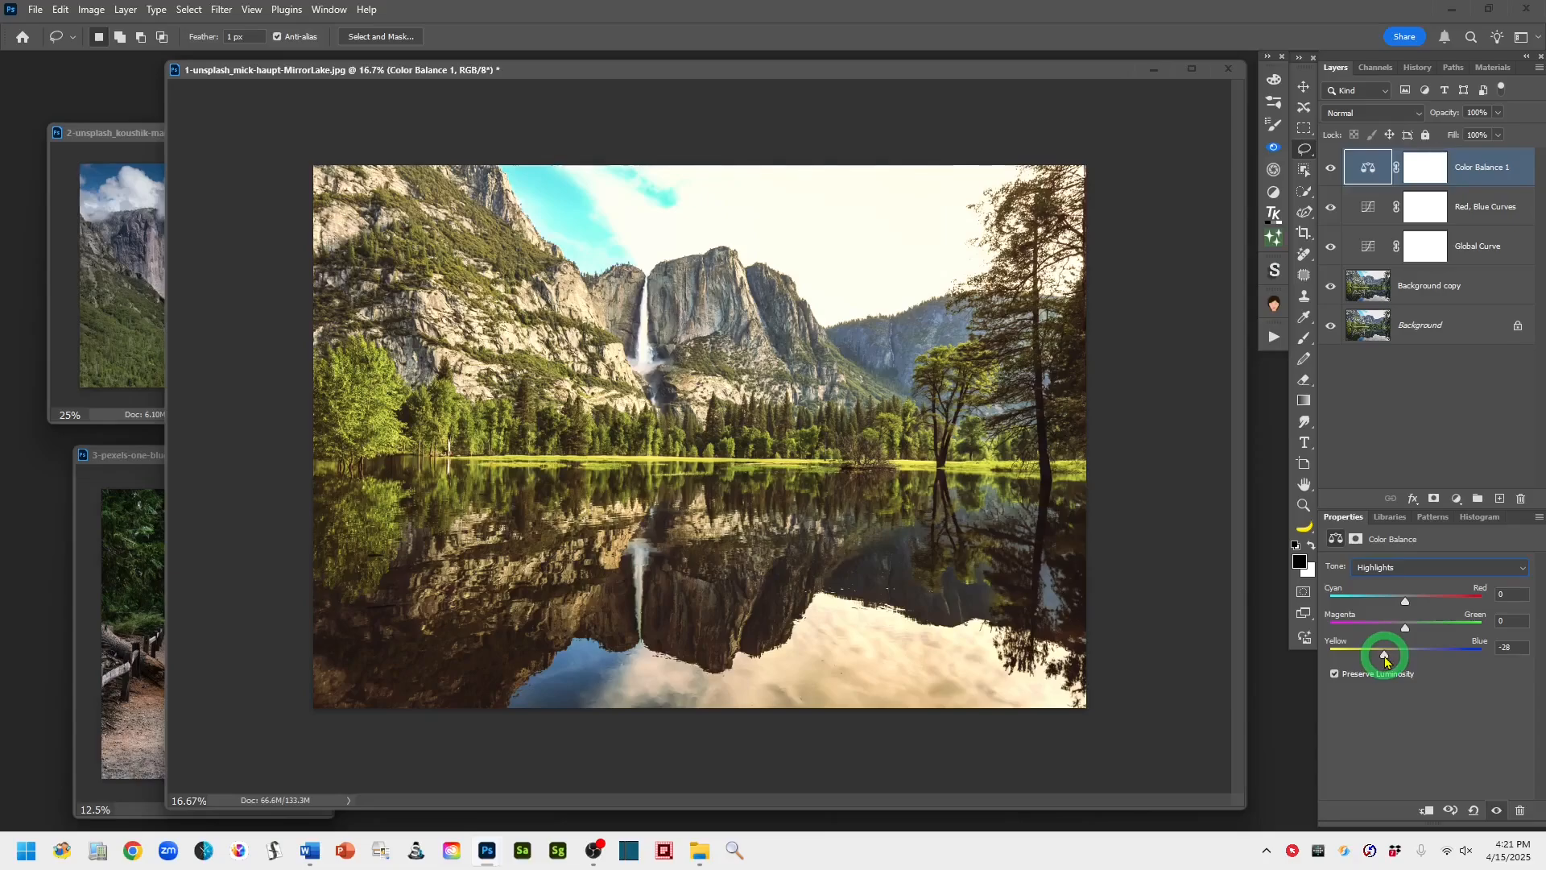
drag(1384, 660, 1386, 660)
Compare the image with and without the shadow and highlight colour shifts by toggling the Color Balance layer, leaving it visible.
click(1330, 169)
click(1330, 169)
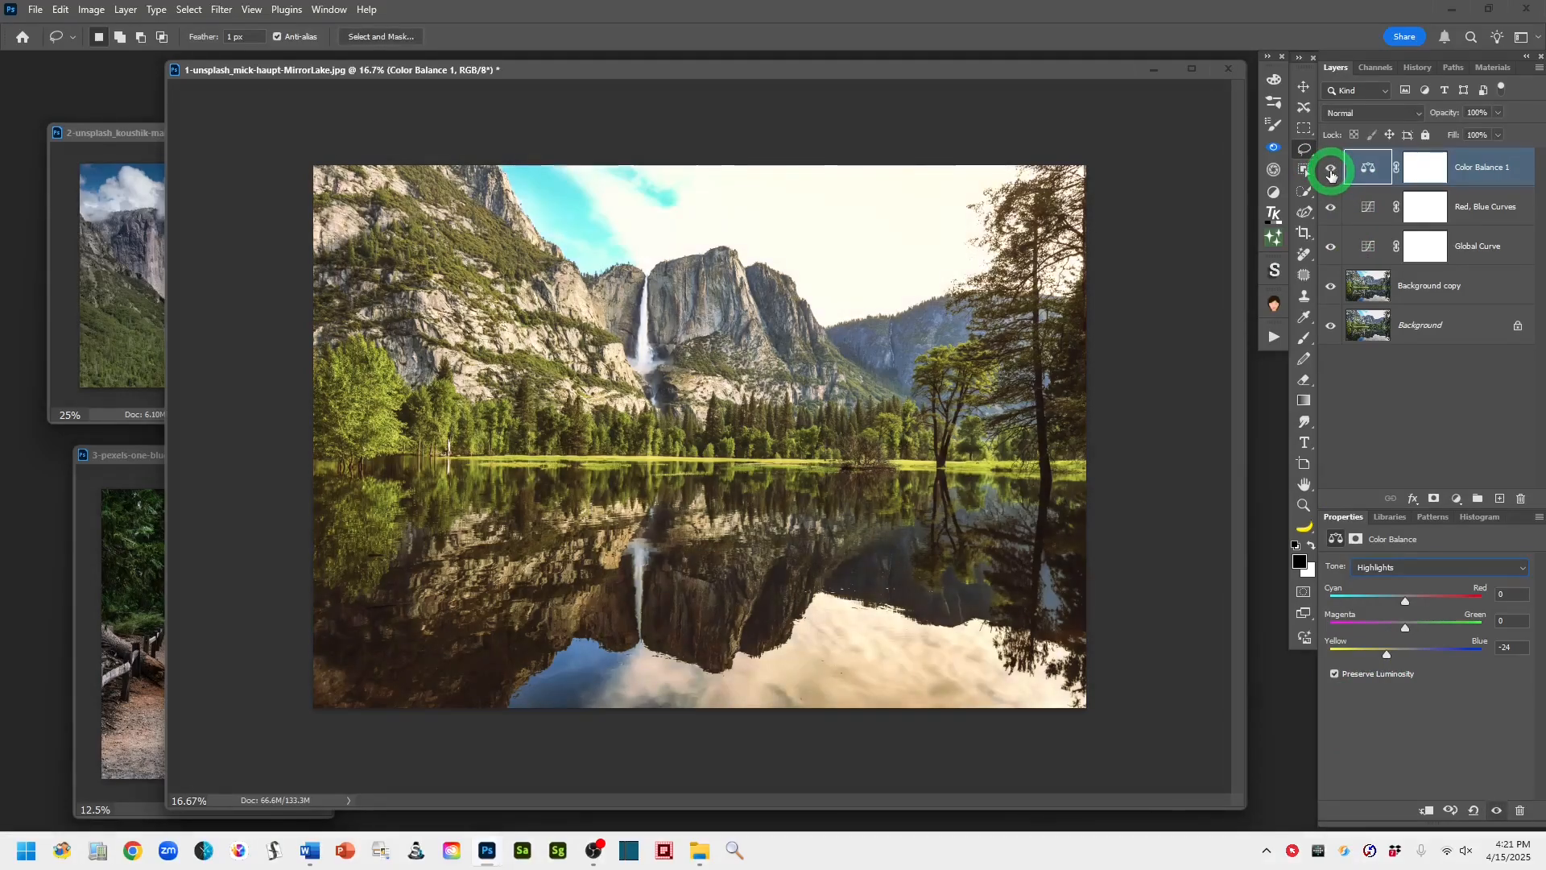
click(1330, 168)
click(1330, 168)
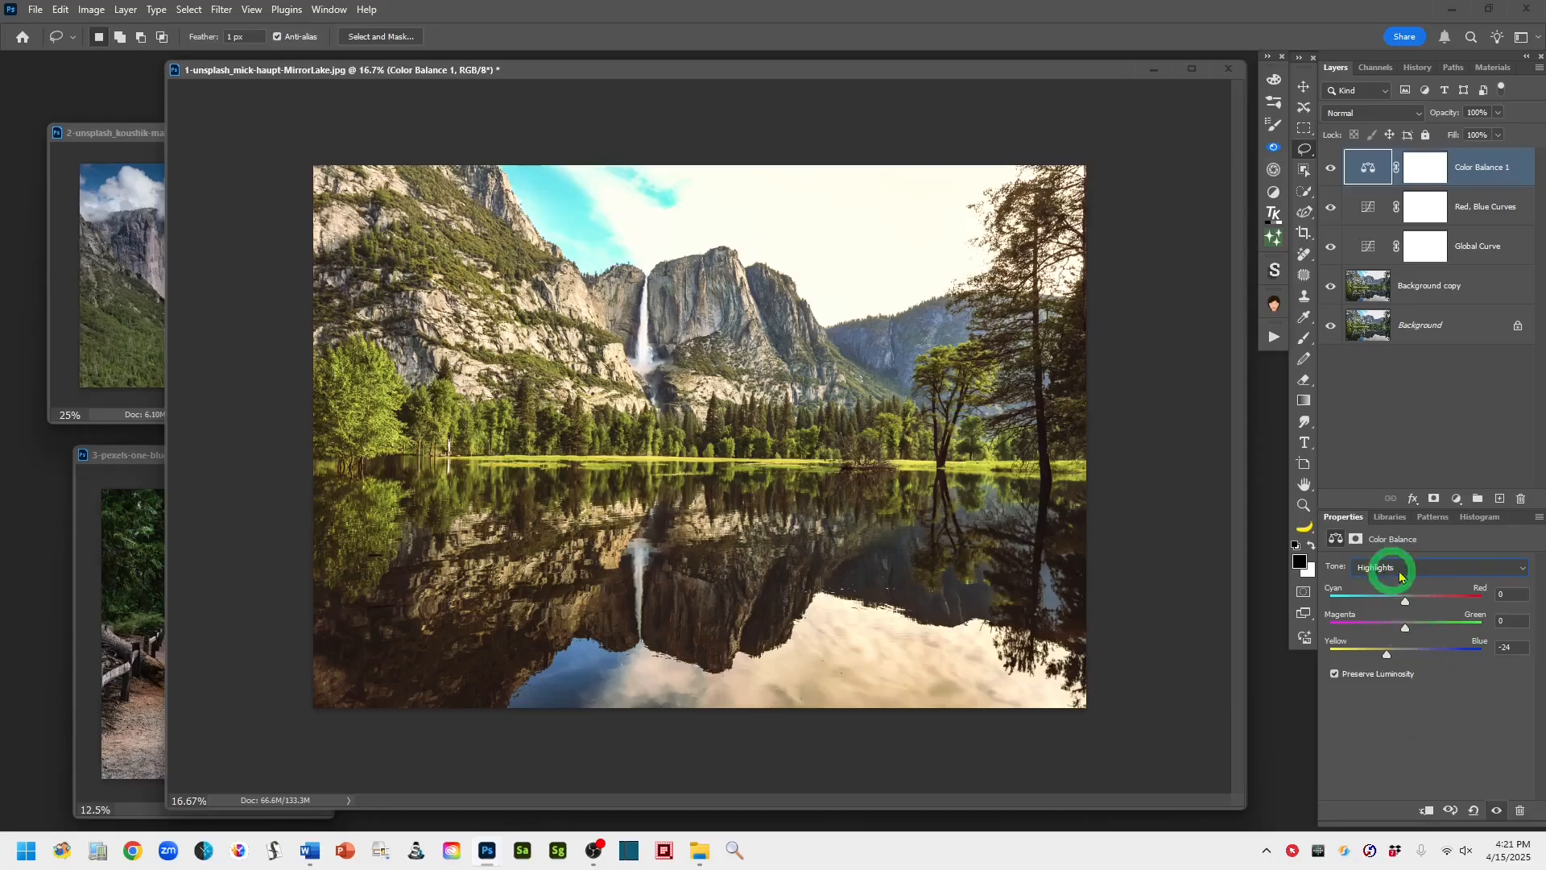
Warm the Color Balance midtones by setting Cyan–Red to +13 and Yellow–Blue to -15.
click(1518, 569)
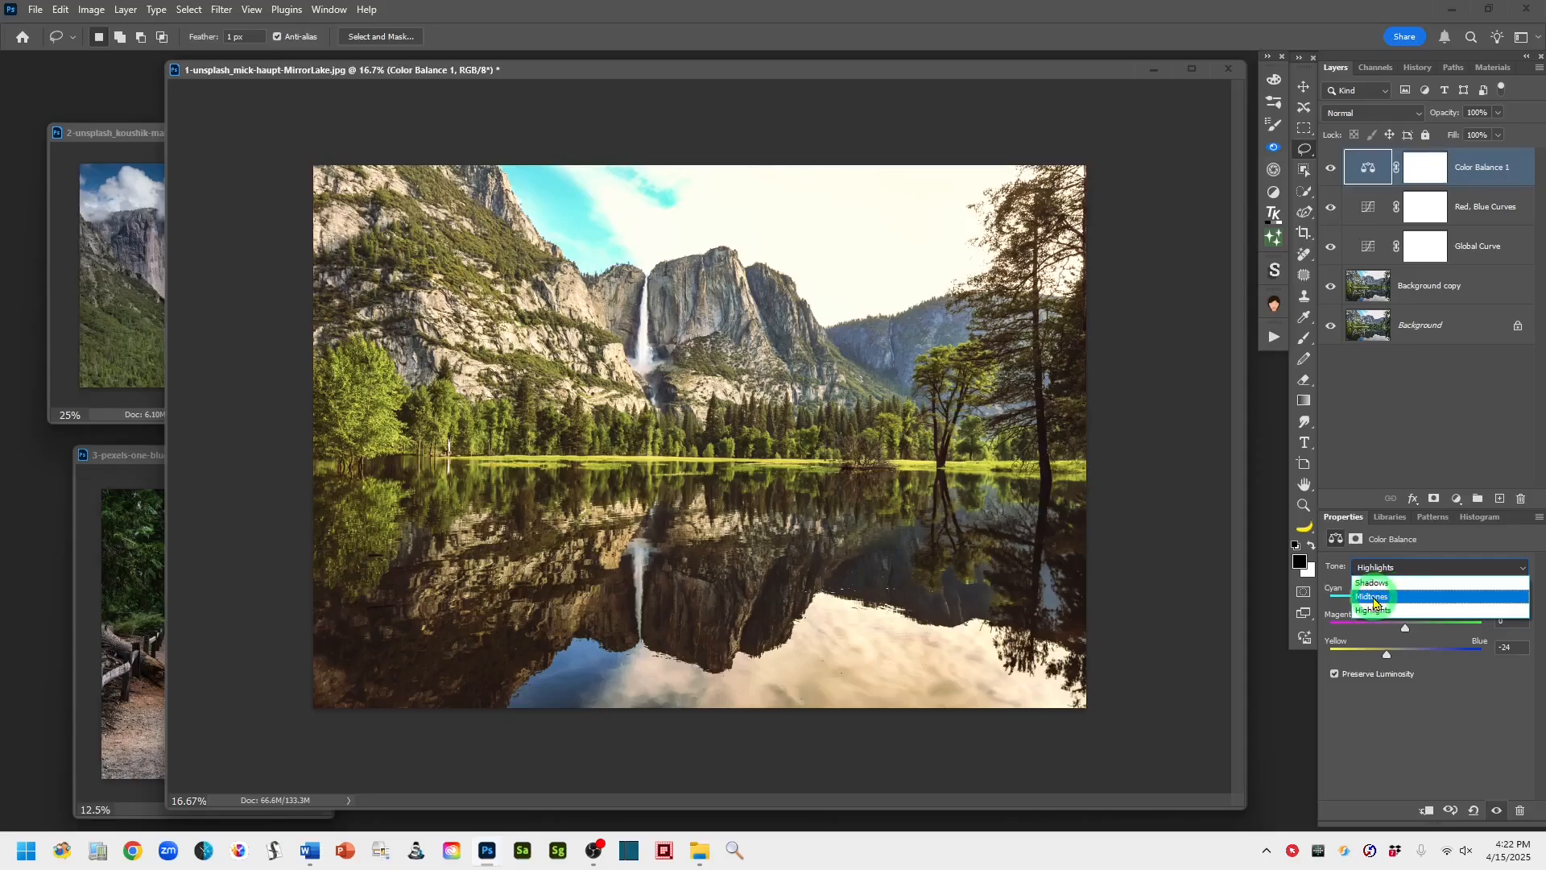
click(1374, 596)
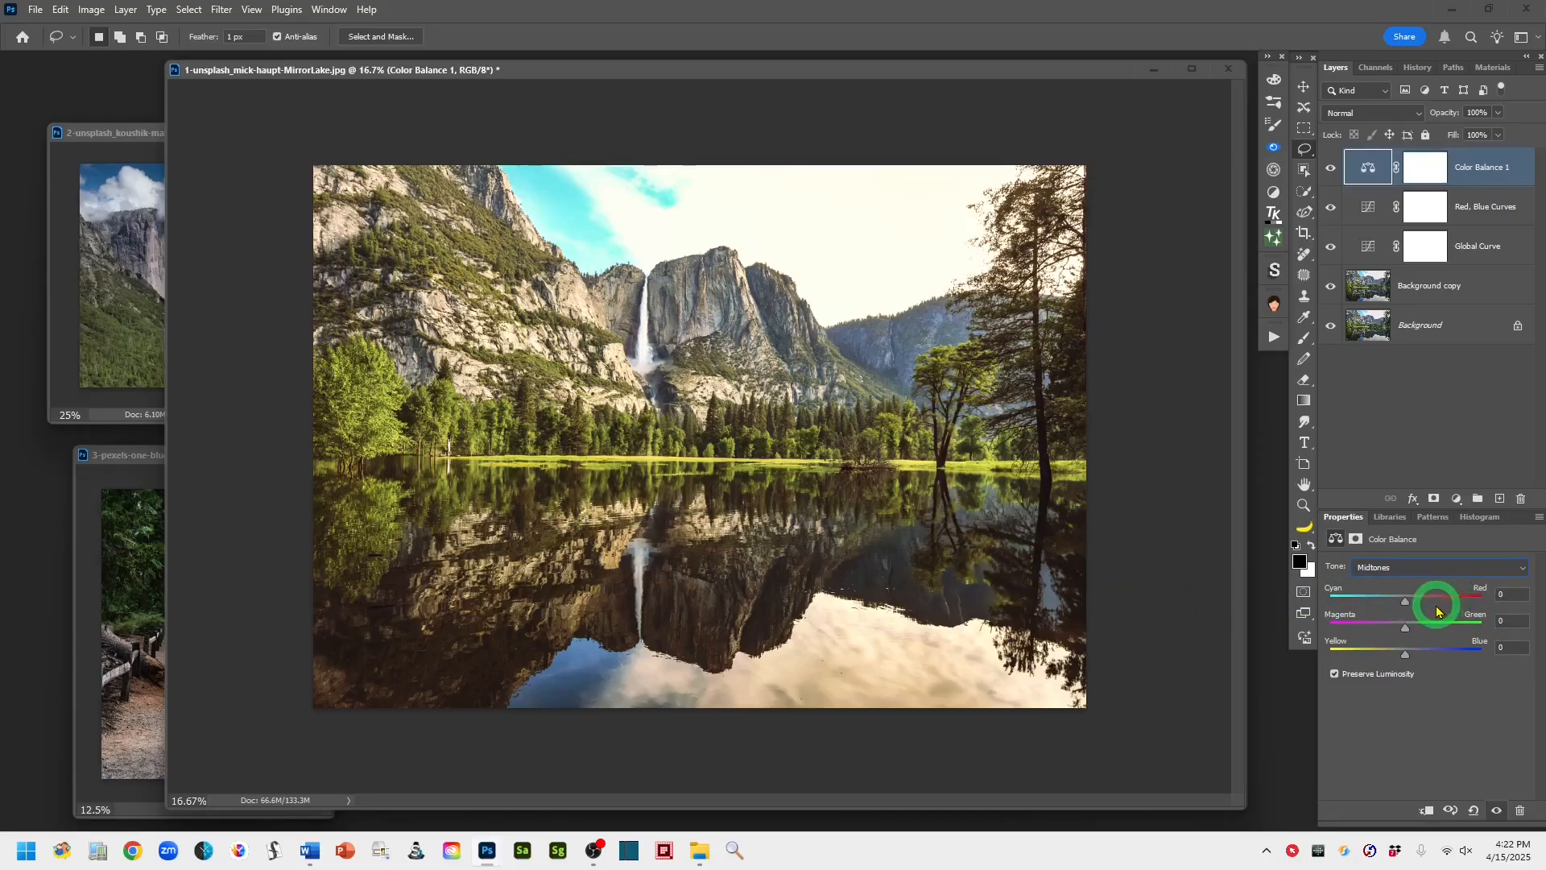
drag(1405, 608, 1420, 610)
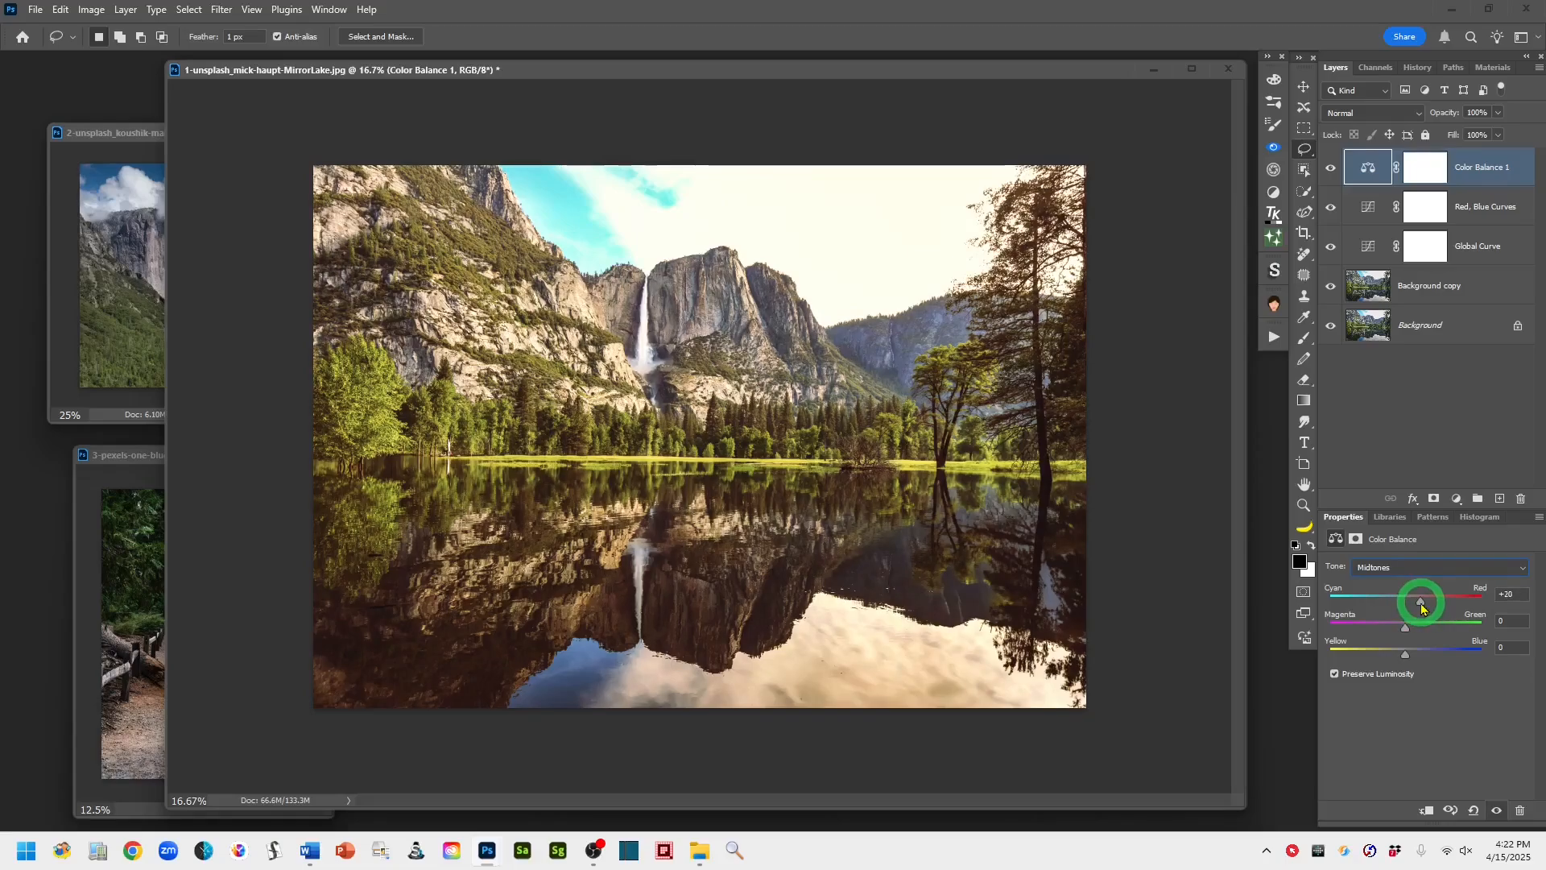
drag(1421, 608, 1415, 604)
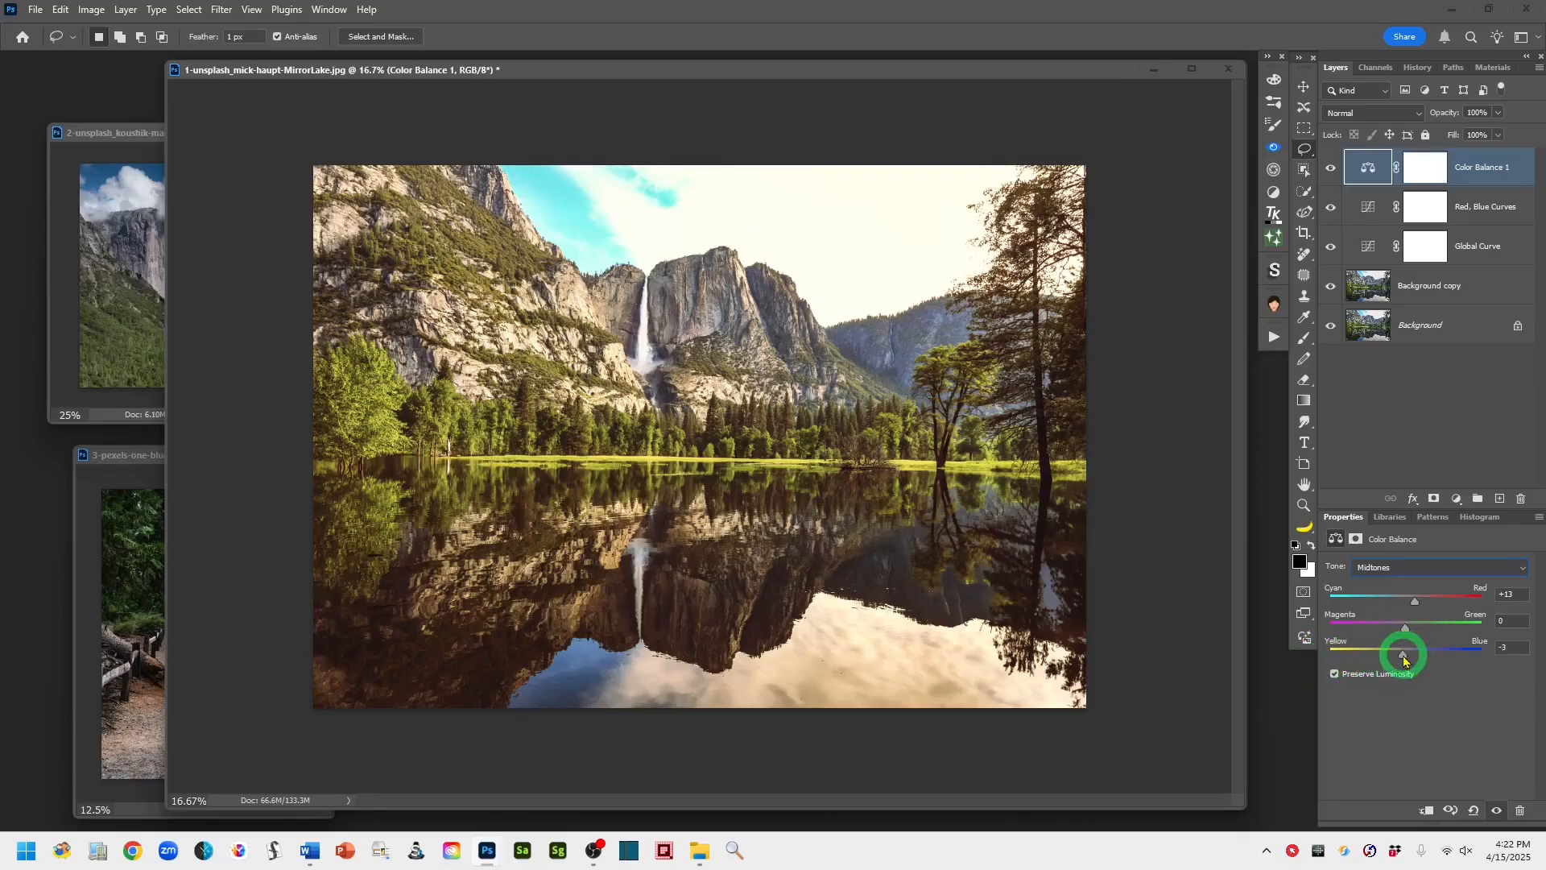
drag(1403, 661, 1396, 661)
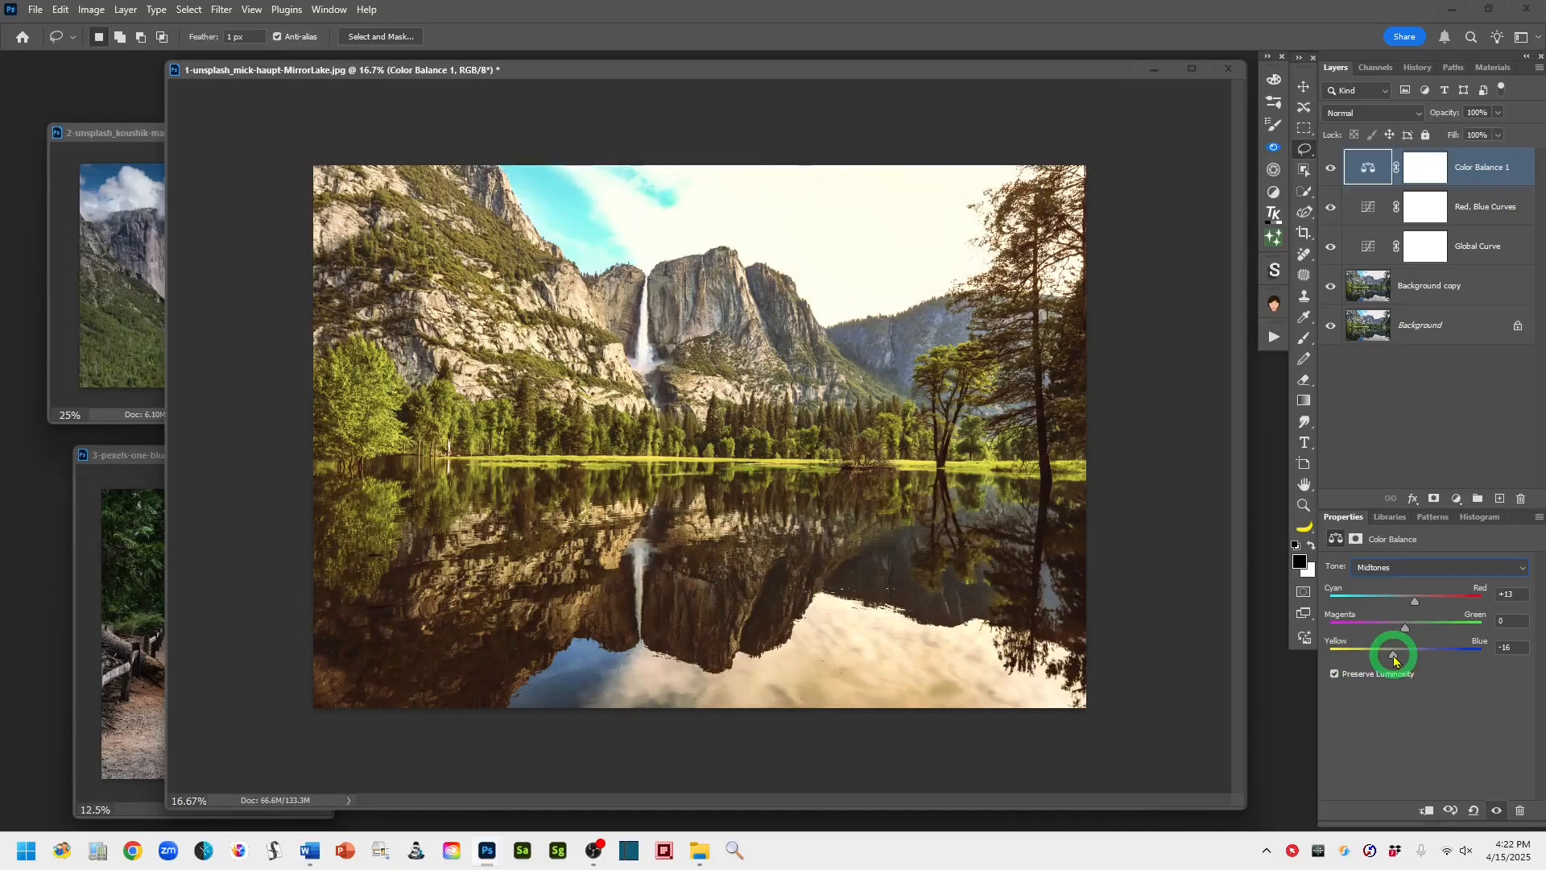
drag(1396, 661, 1396, 661)
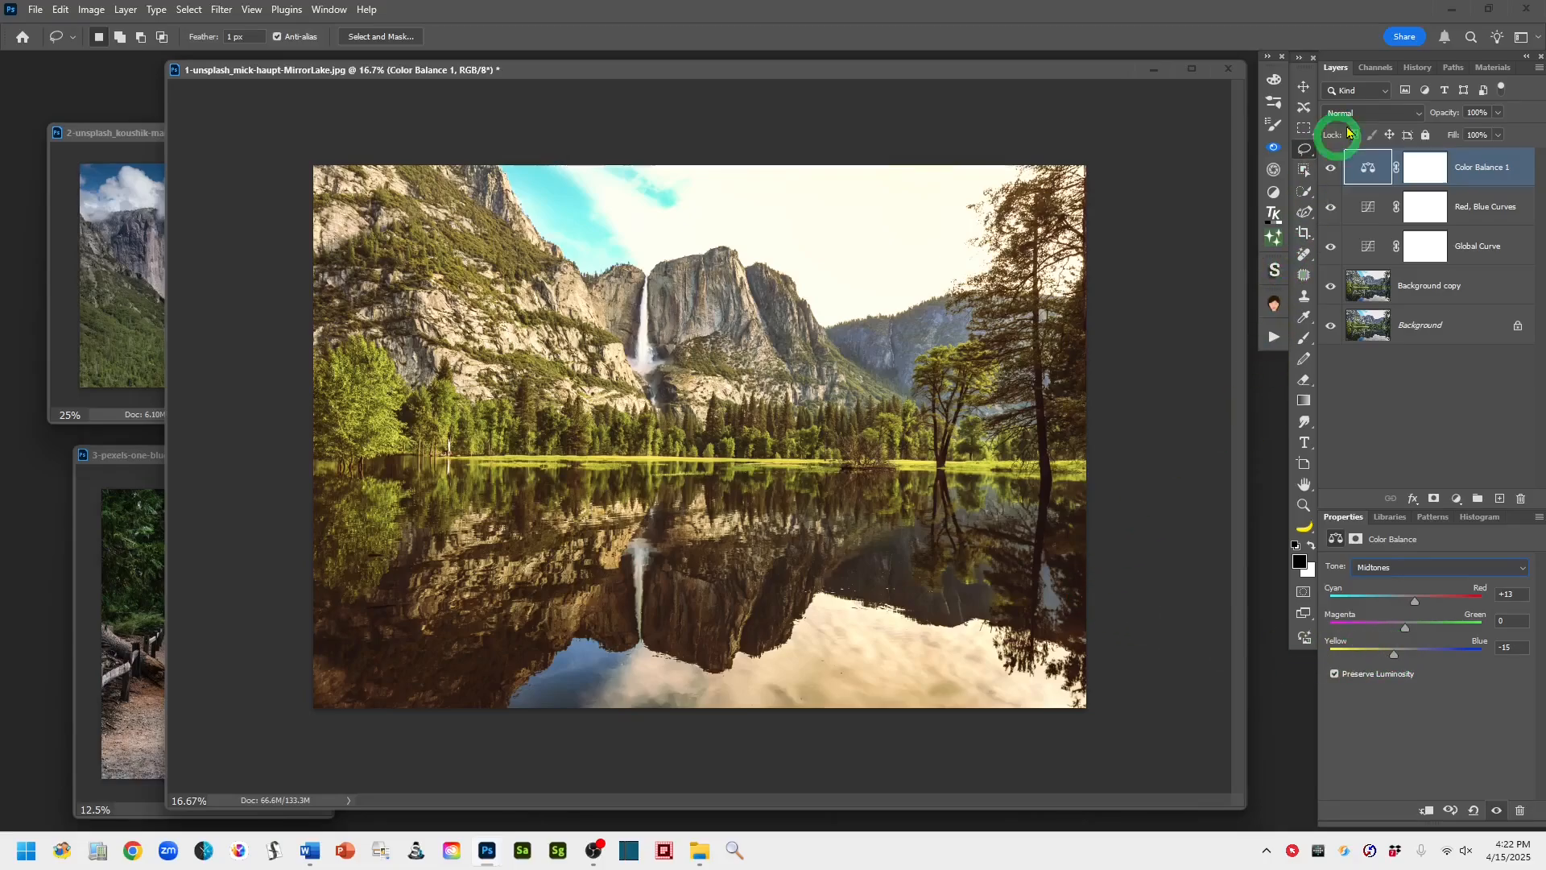
Toggle the Color Balance layer's visibility to judge its complete effect on the photo, leaving it visible.
click(1331, 169)
click(1331, 169)
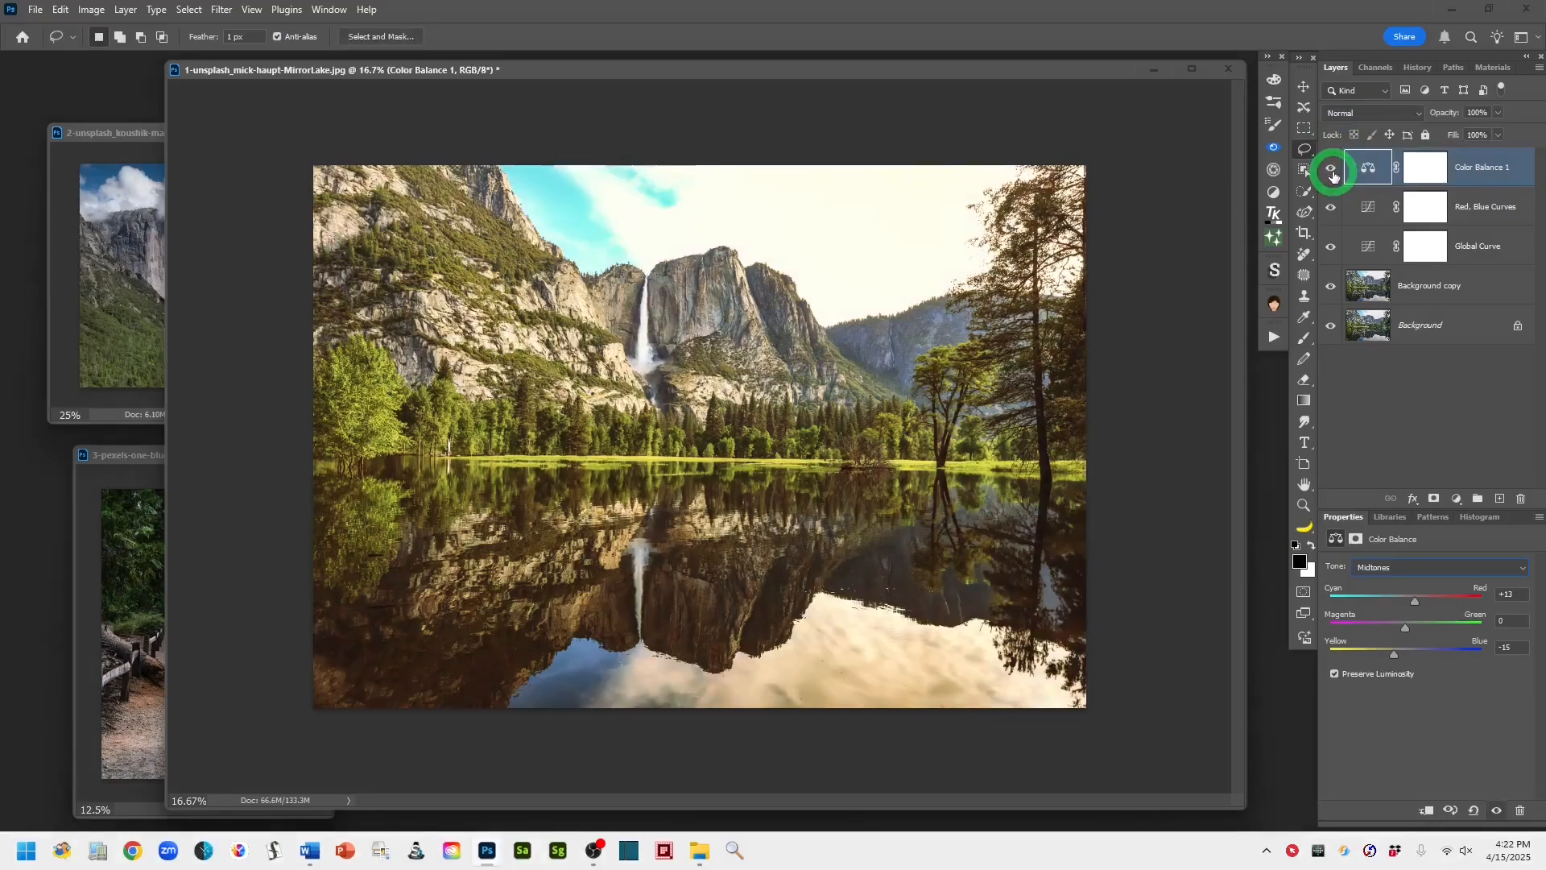
click(1332, 173)
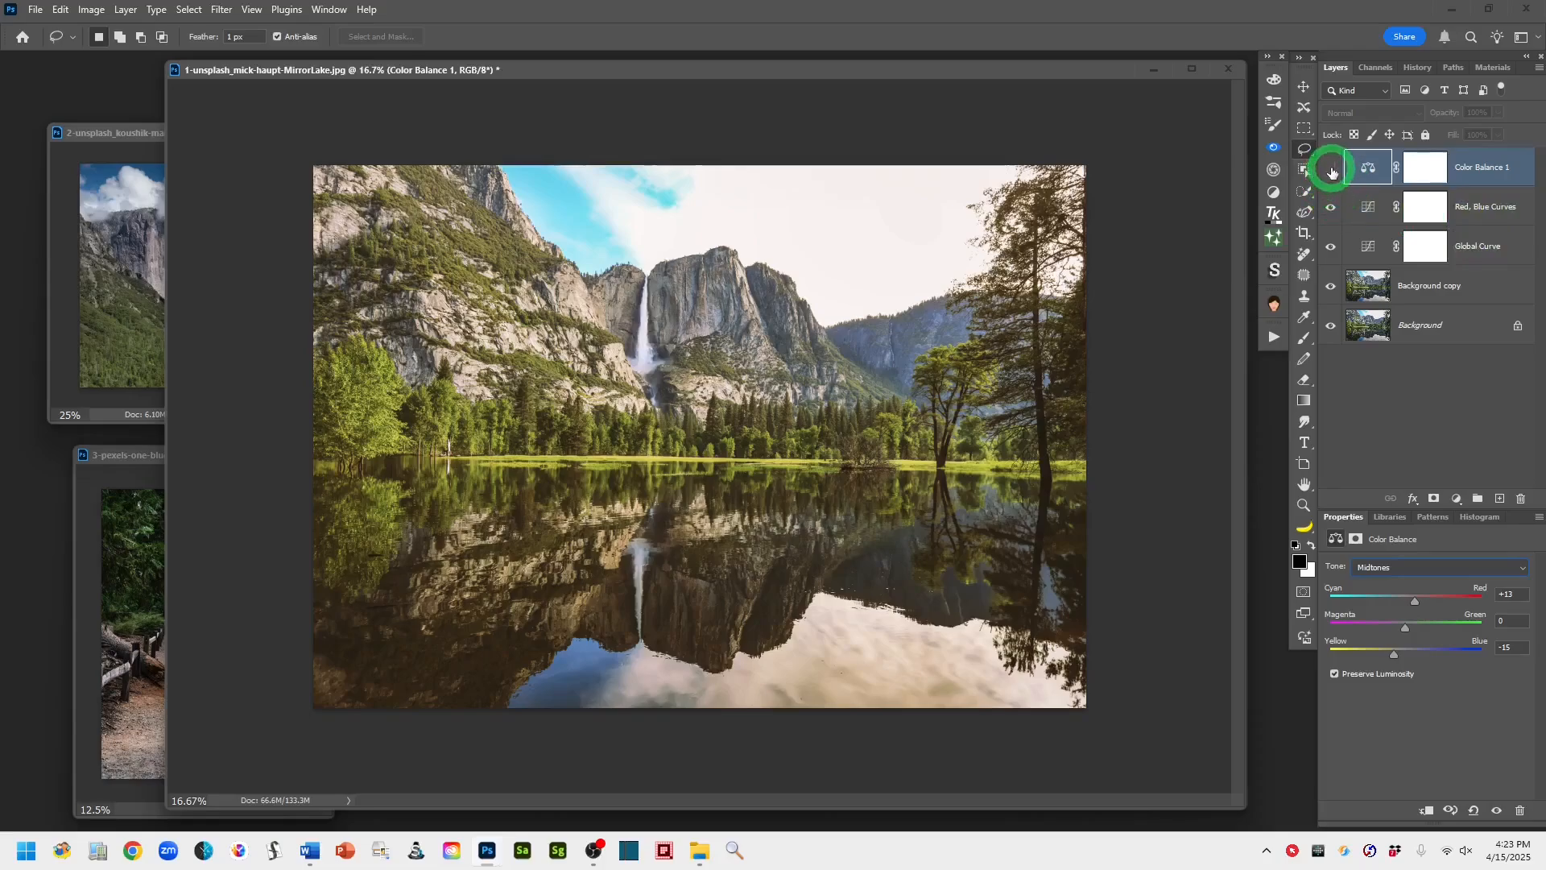
click(1330, 169)
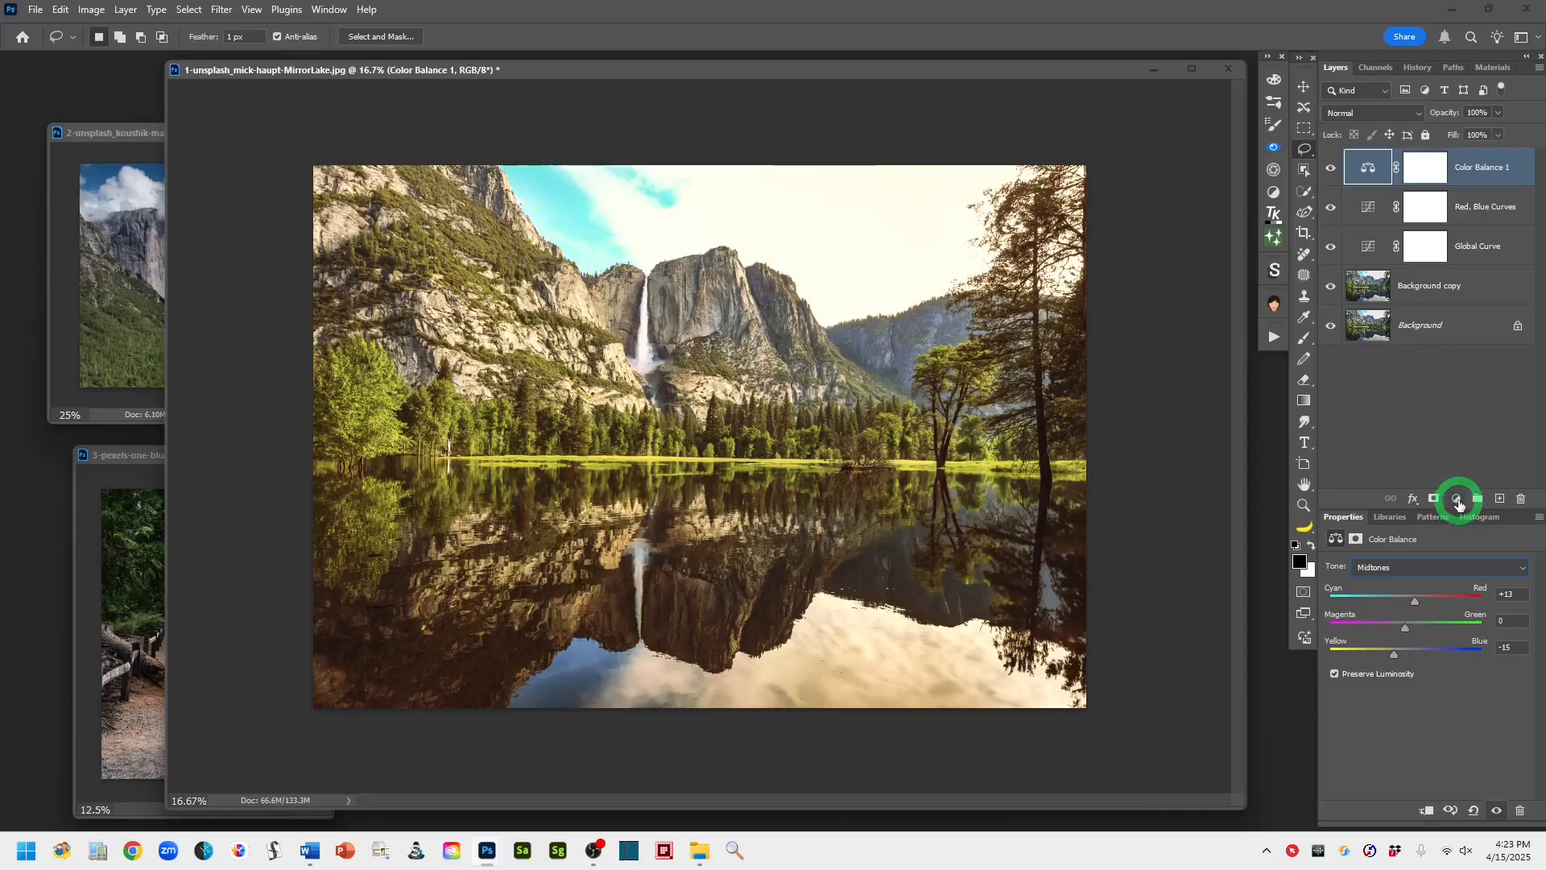
Add a Selective Color adjustment layer above Color Balance and choose Reds as the colour range to edit.
click(1457, 501)
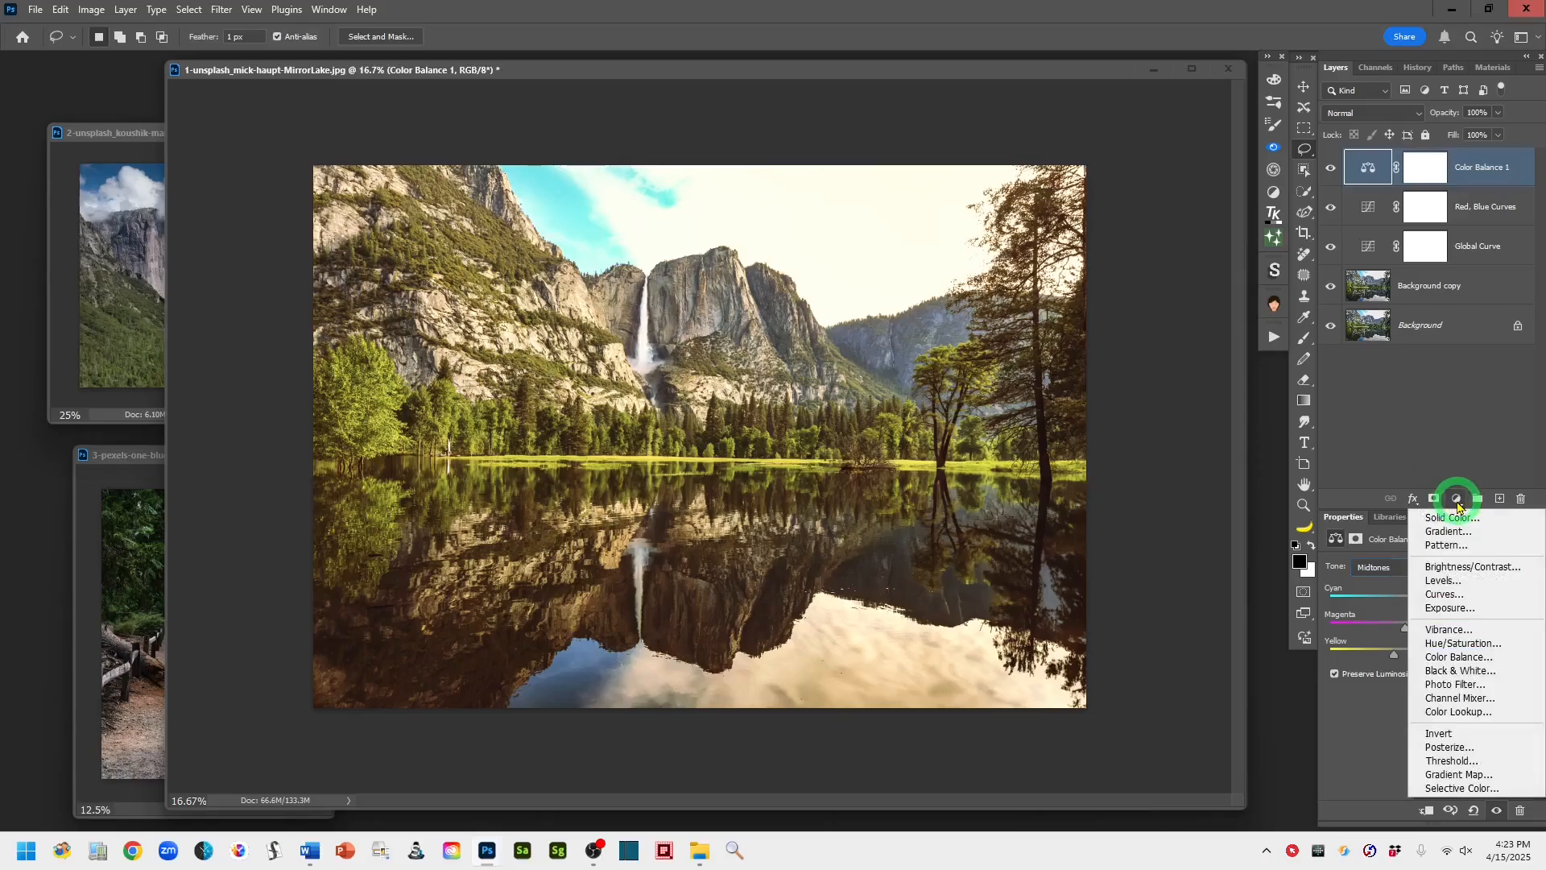
click(1517, 796)
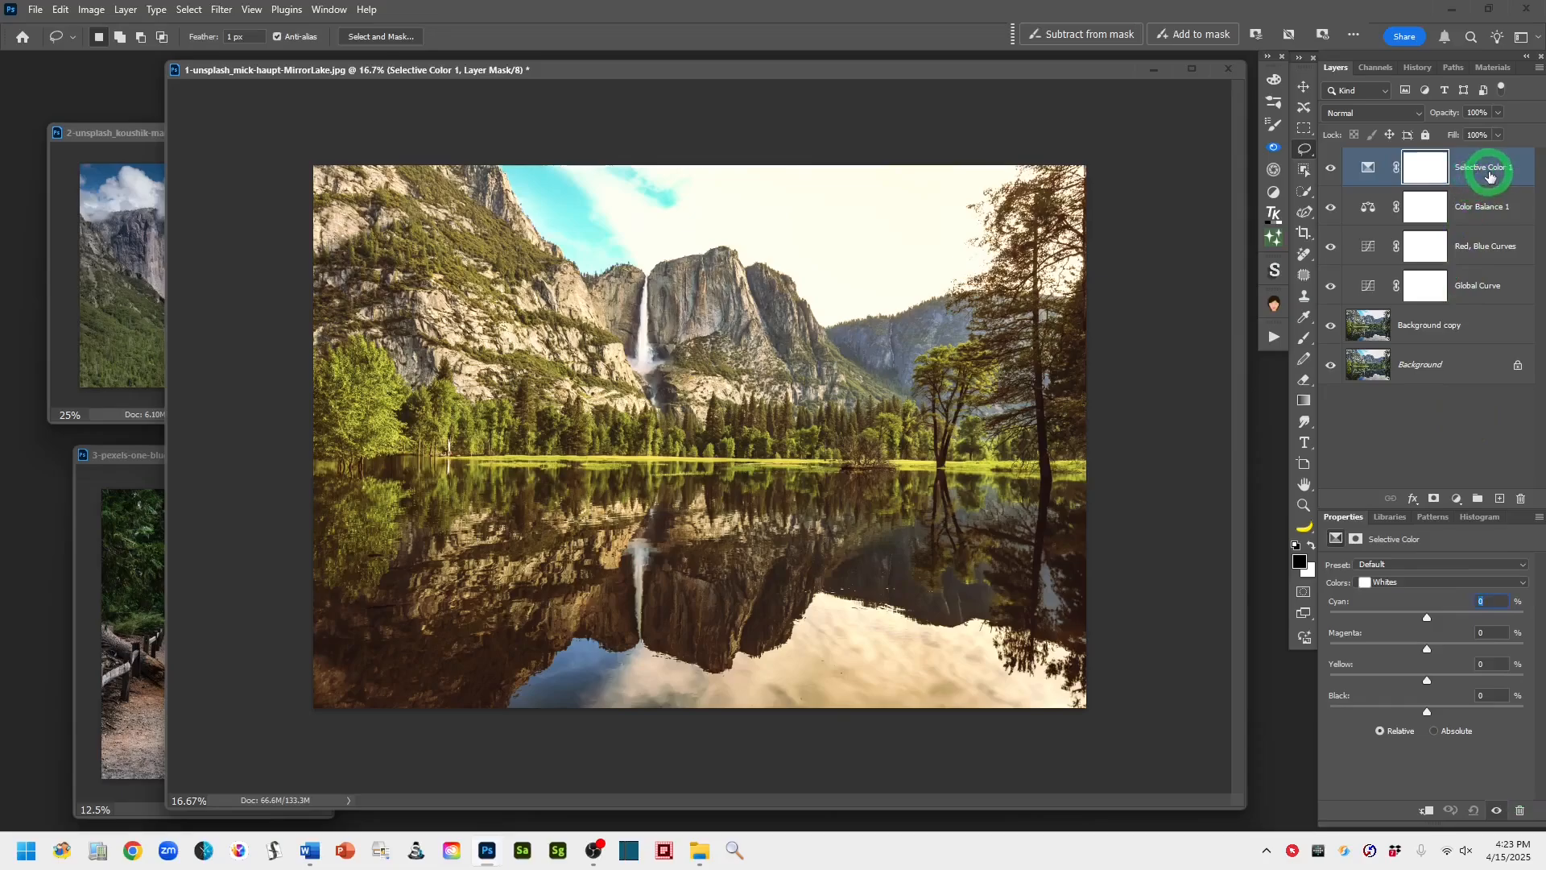
click(1368, 167)
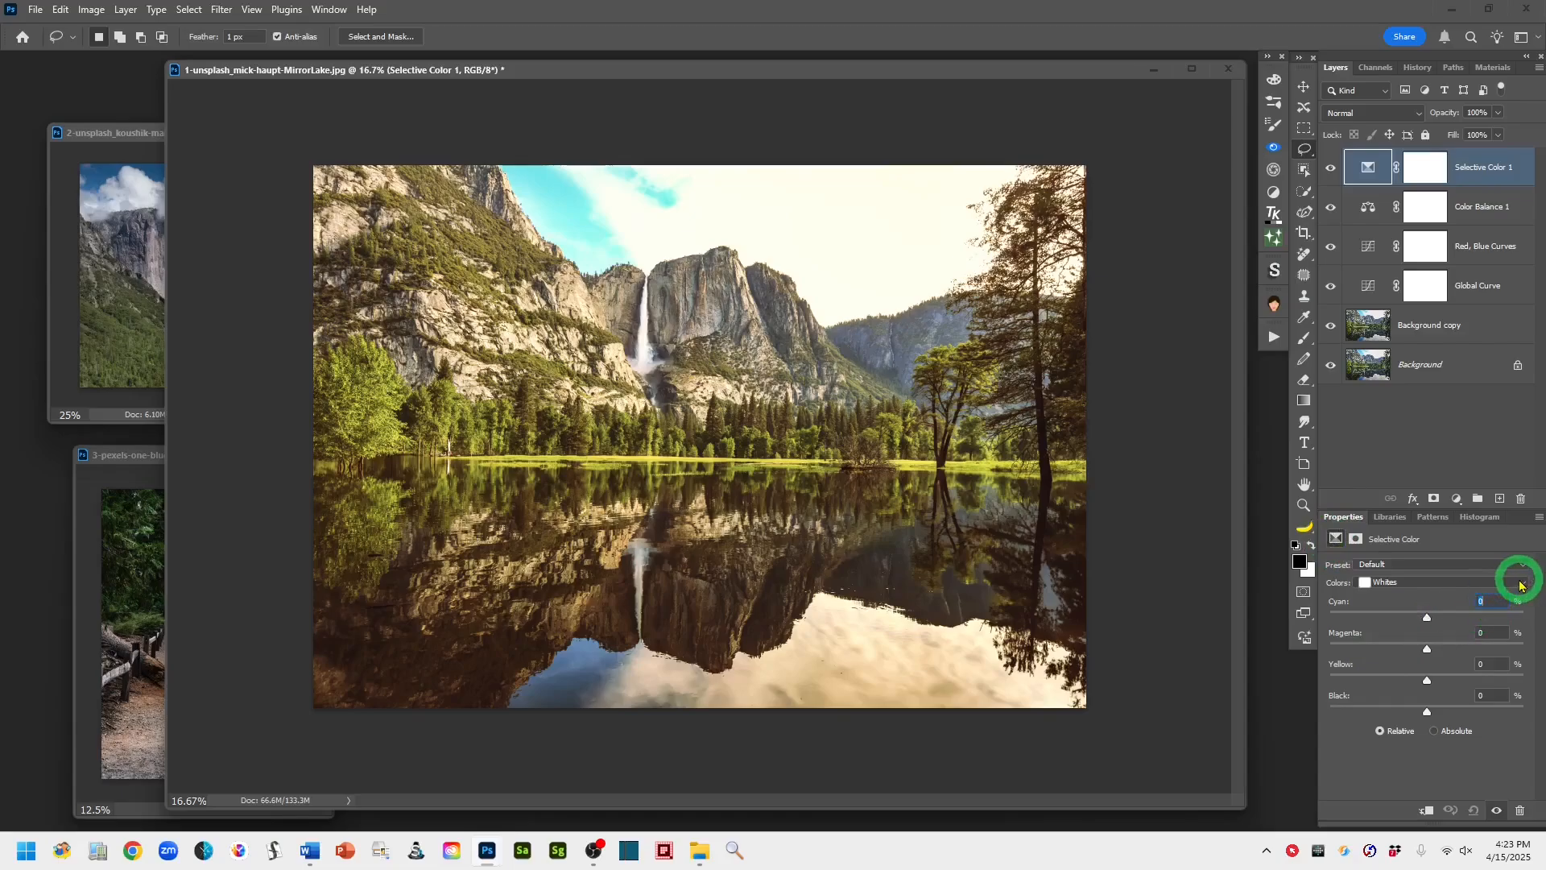
click(1521, 586)
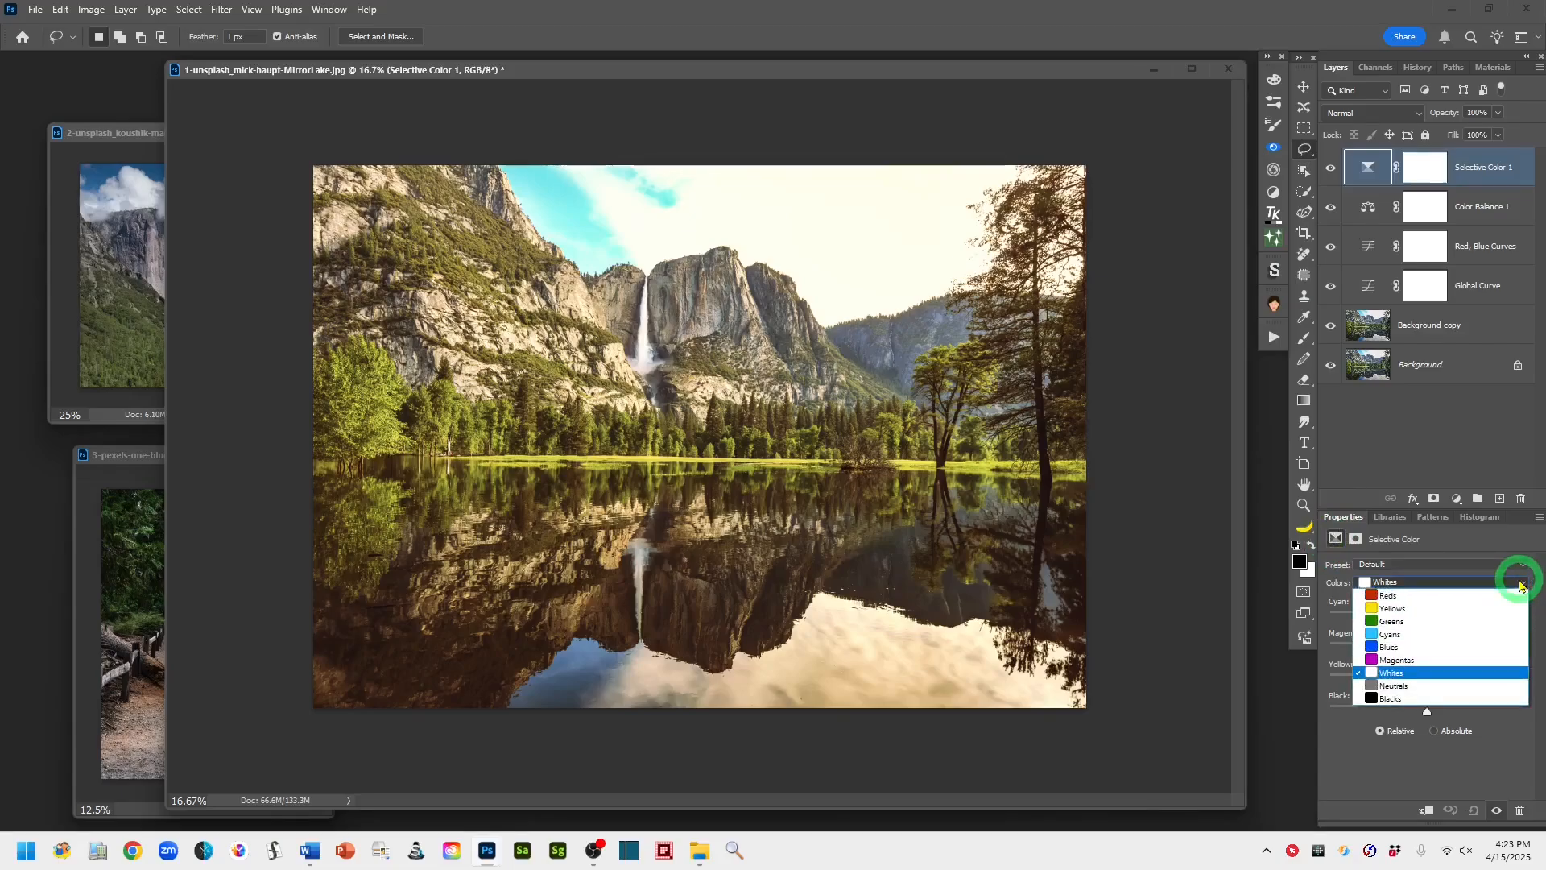
click(1368, 598)
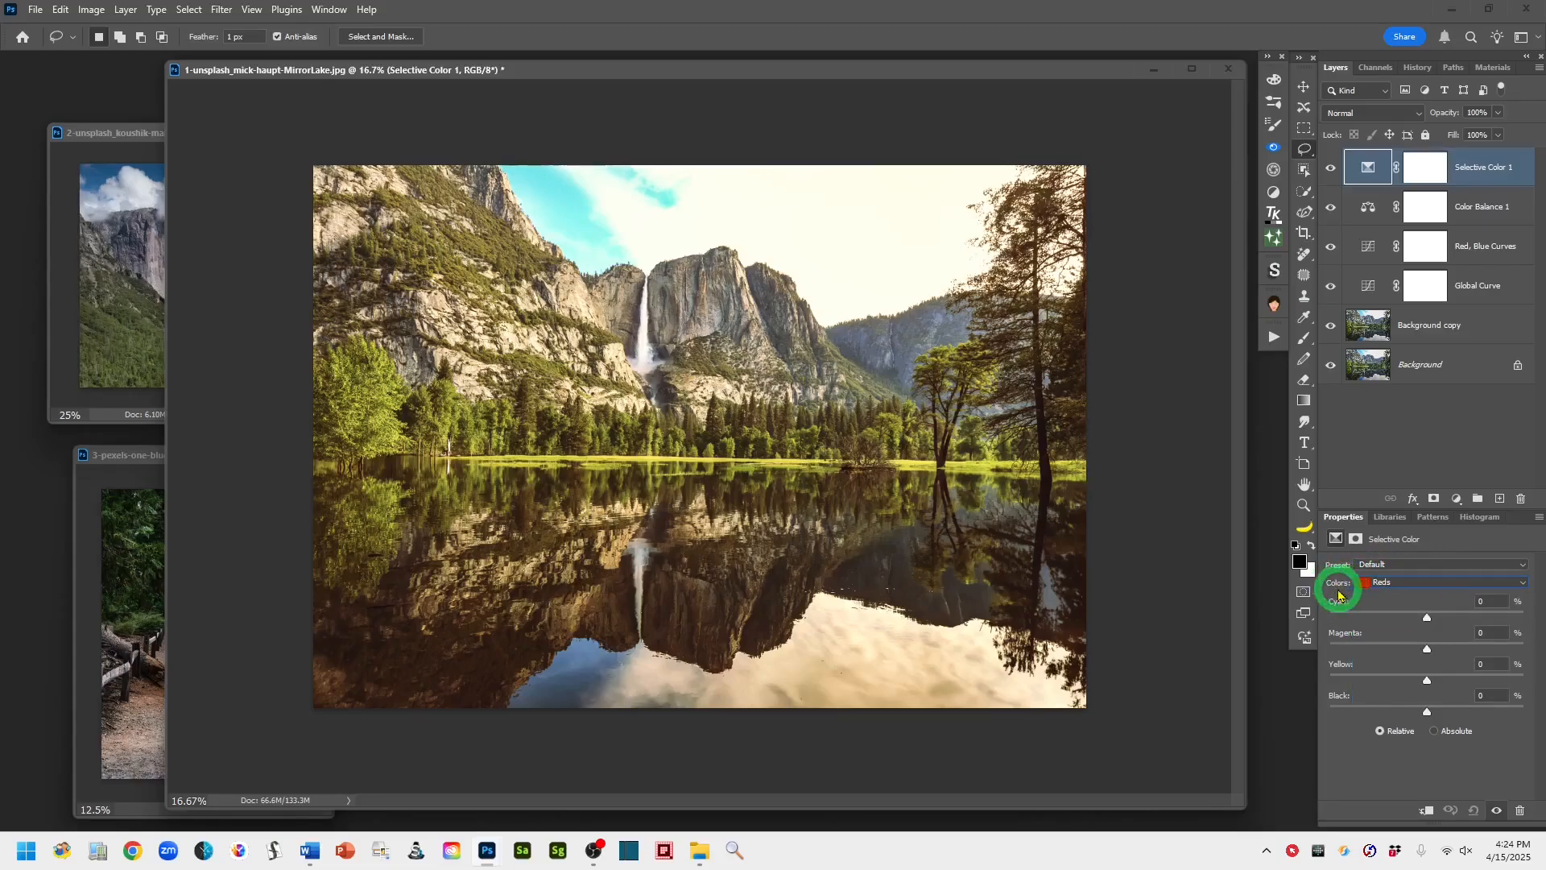
click(1520, 590)
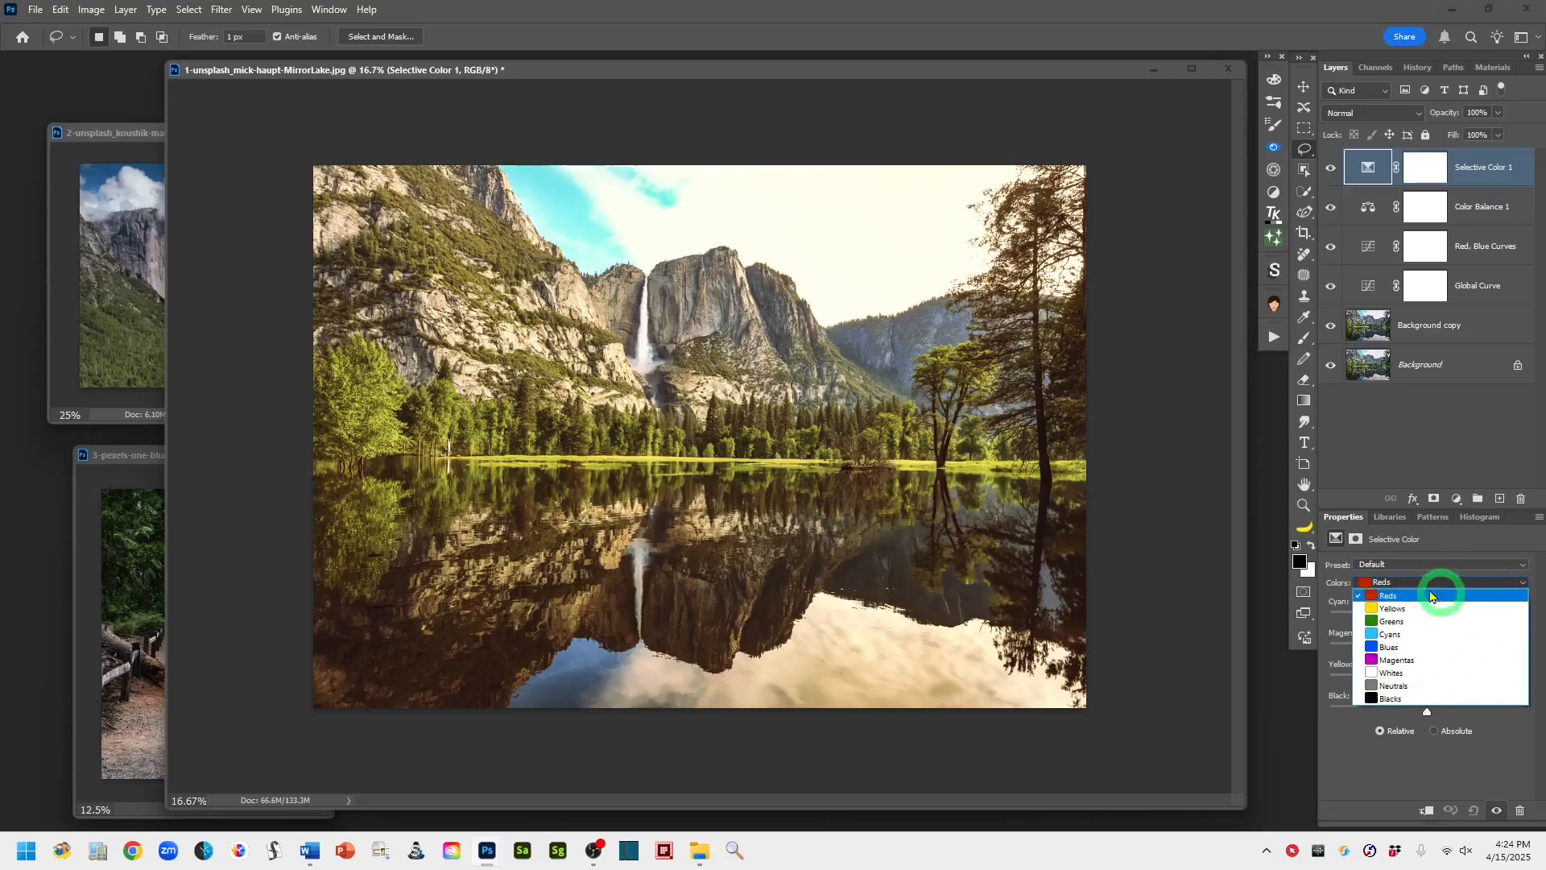
click(1385, 597)
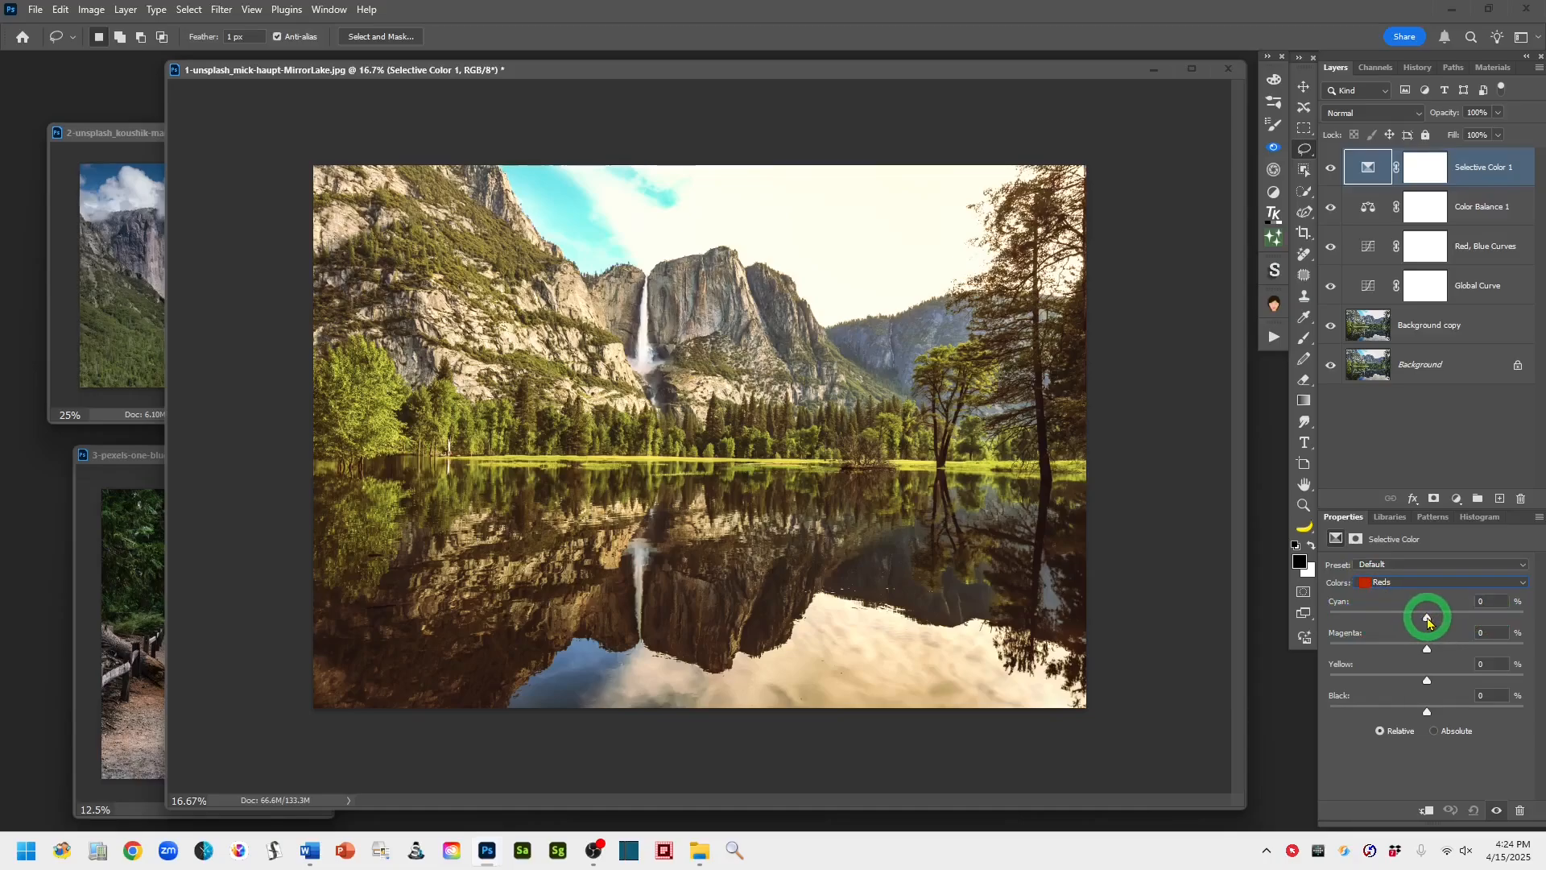
Adjust the Reds of the Selective Color layer to Cyan -11, Yellow +12 and Black -100.
drag(1428, 620, 1417, 622)
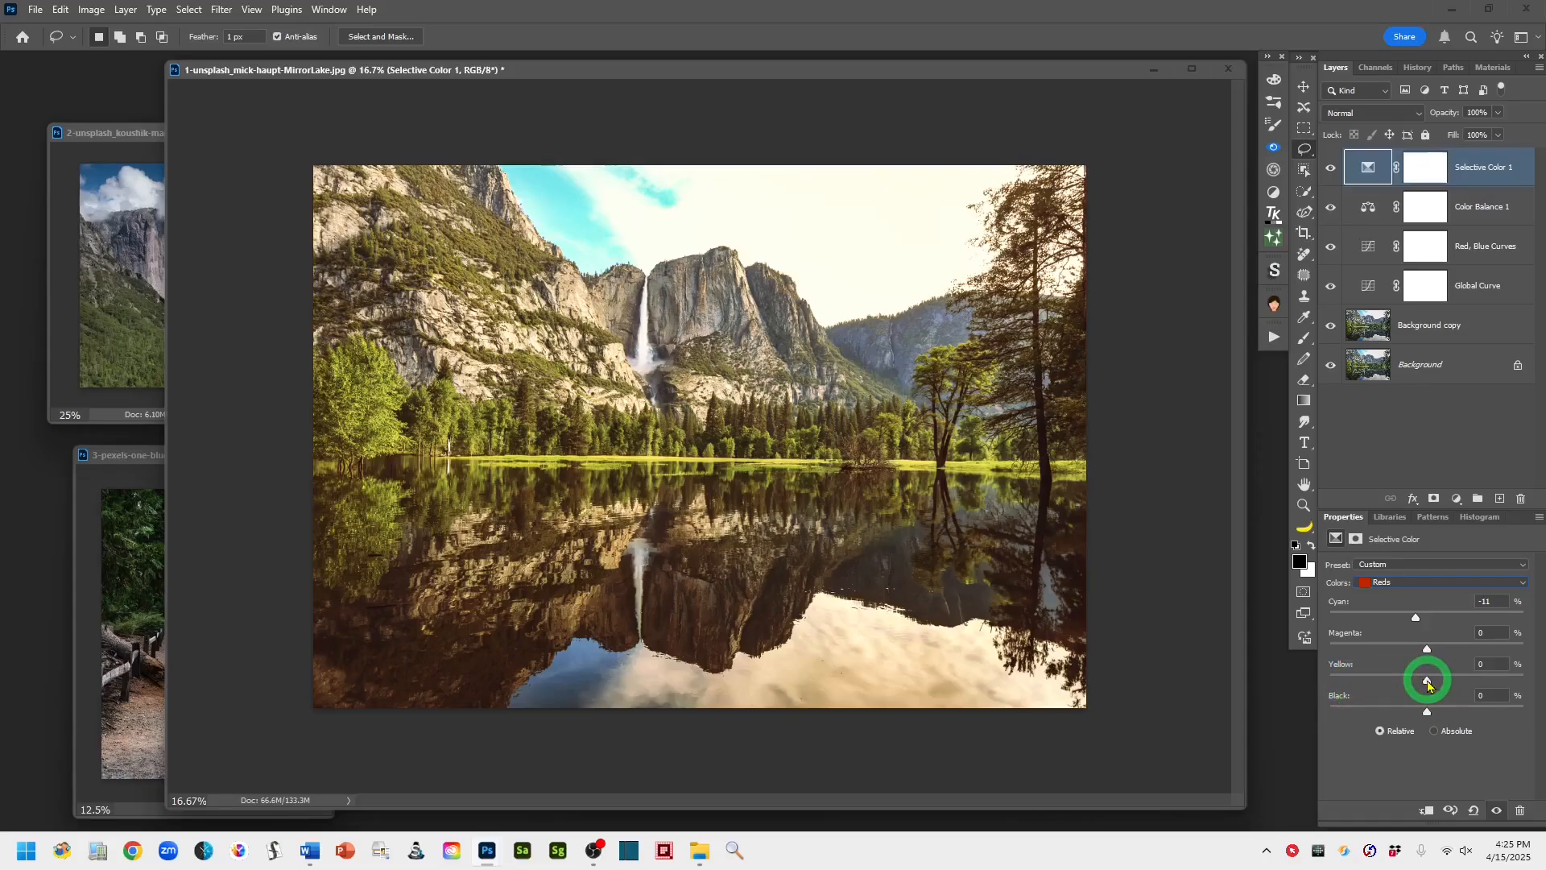
drag(1428, 683, 1439, 681)
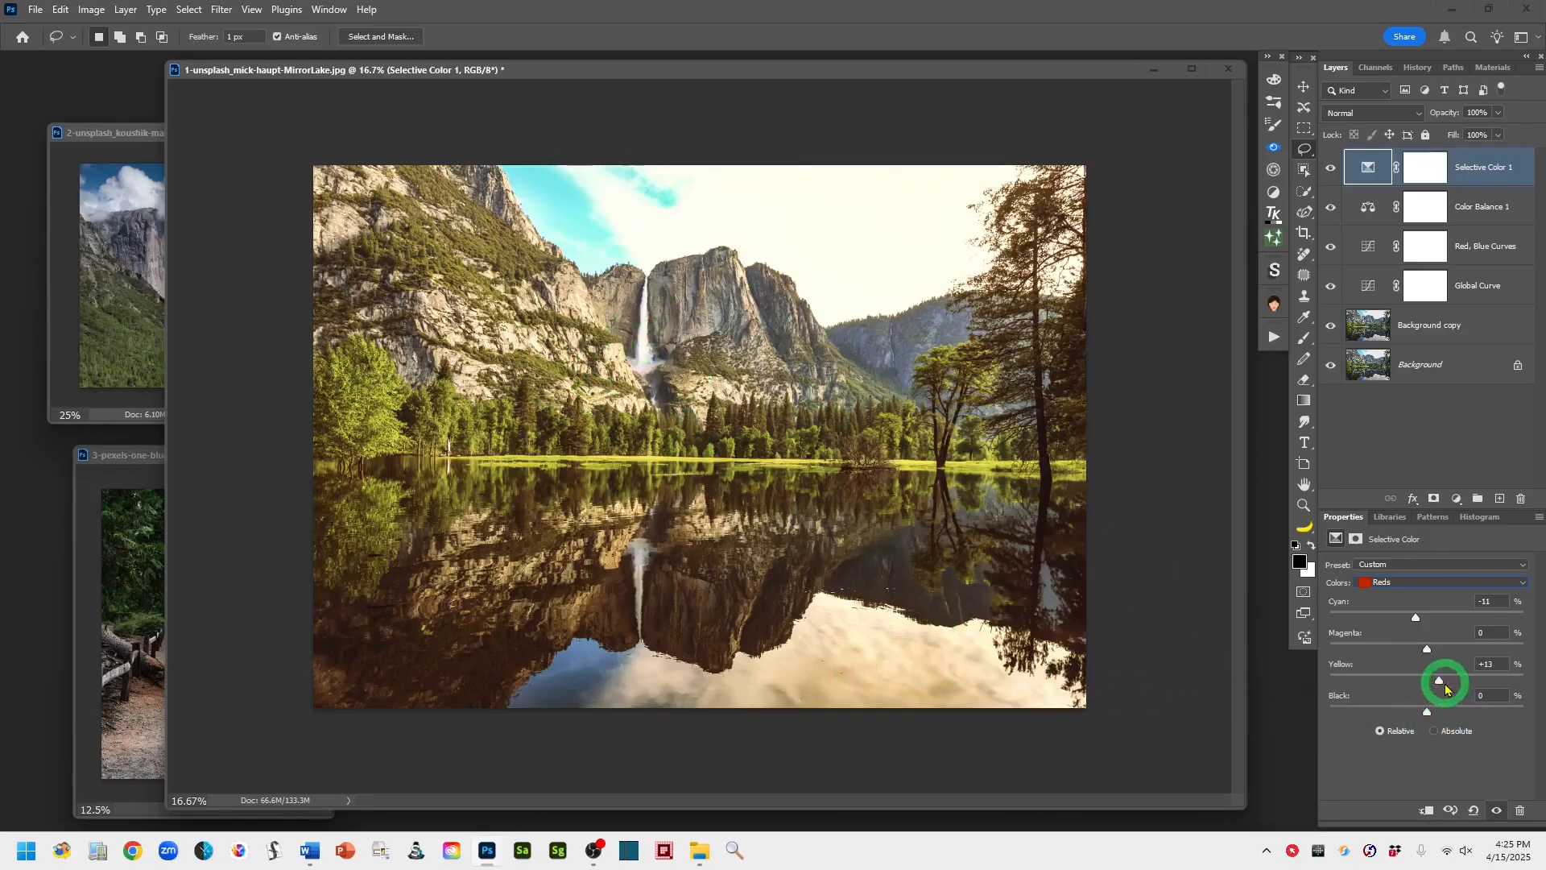
drag(1439, 685, 1444, 685)
drag(1445, 683, 1440, 685)
drag(1428, 716, 1314, 717)
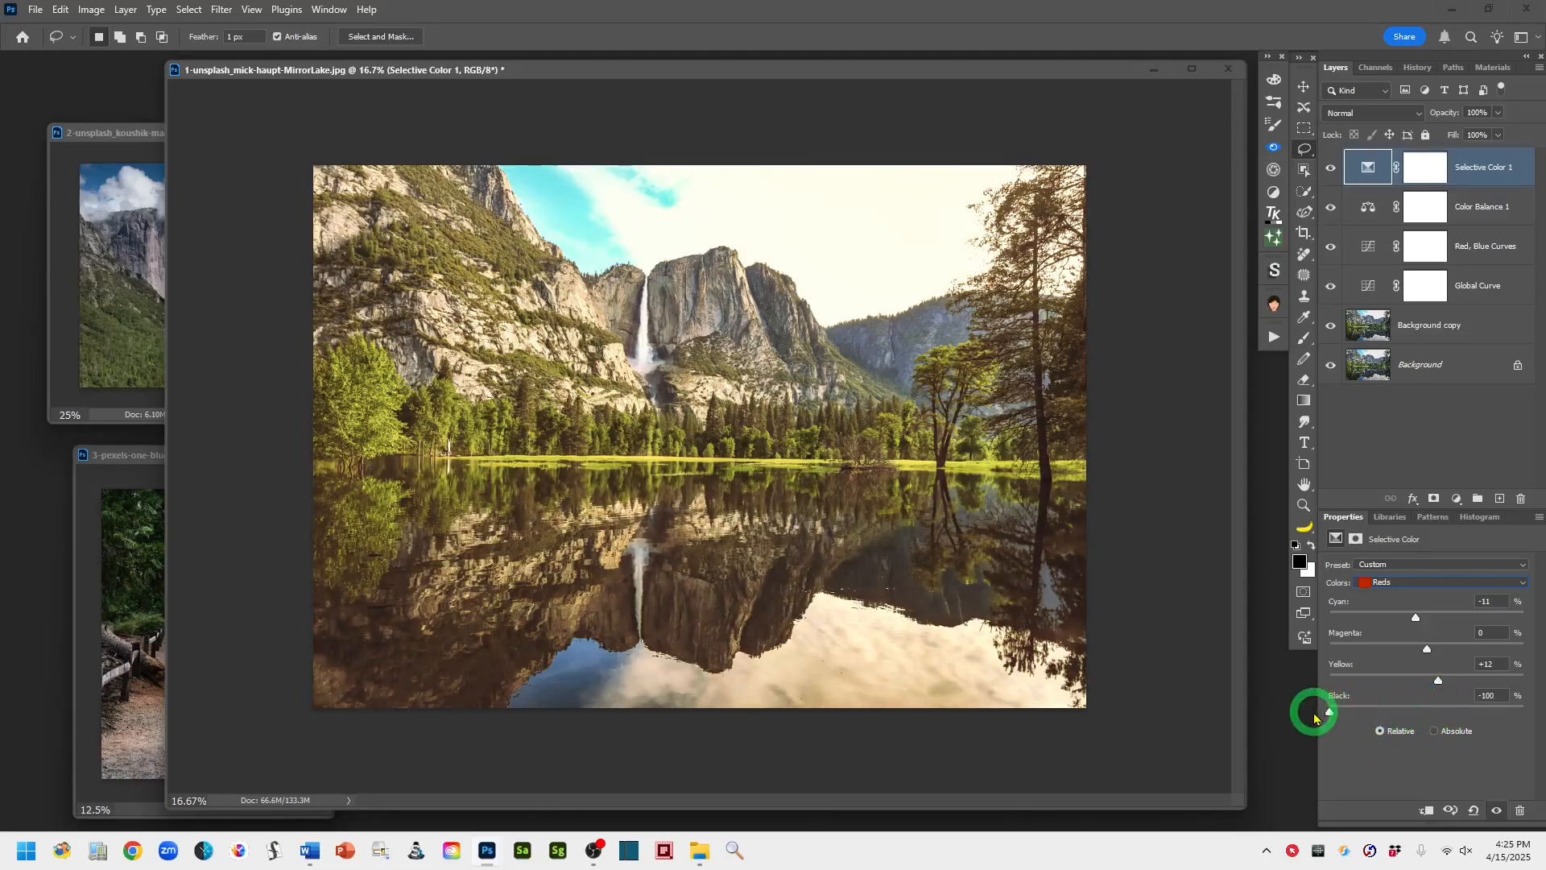
Switch Selective Color to the Yellows range and raise Magenta to +5 and Yellow to +52.
click(1522, 583)
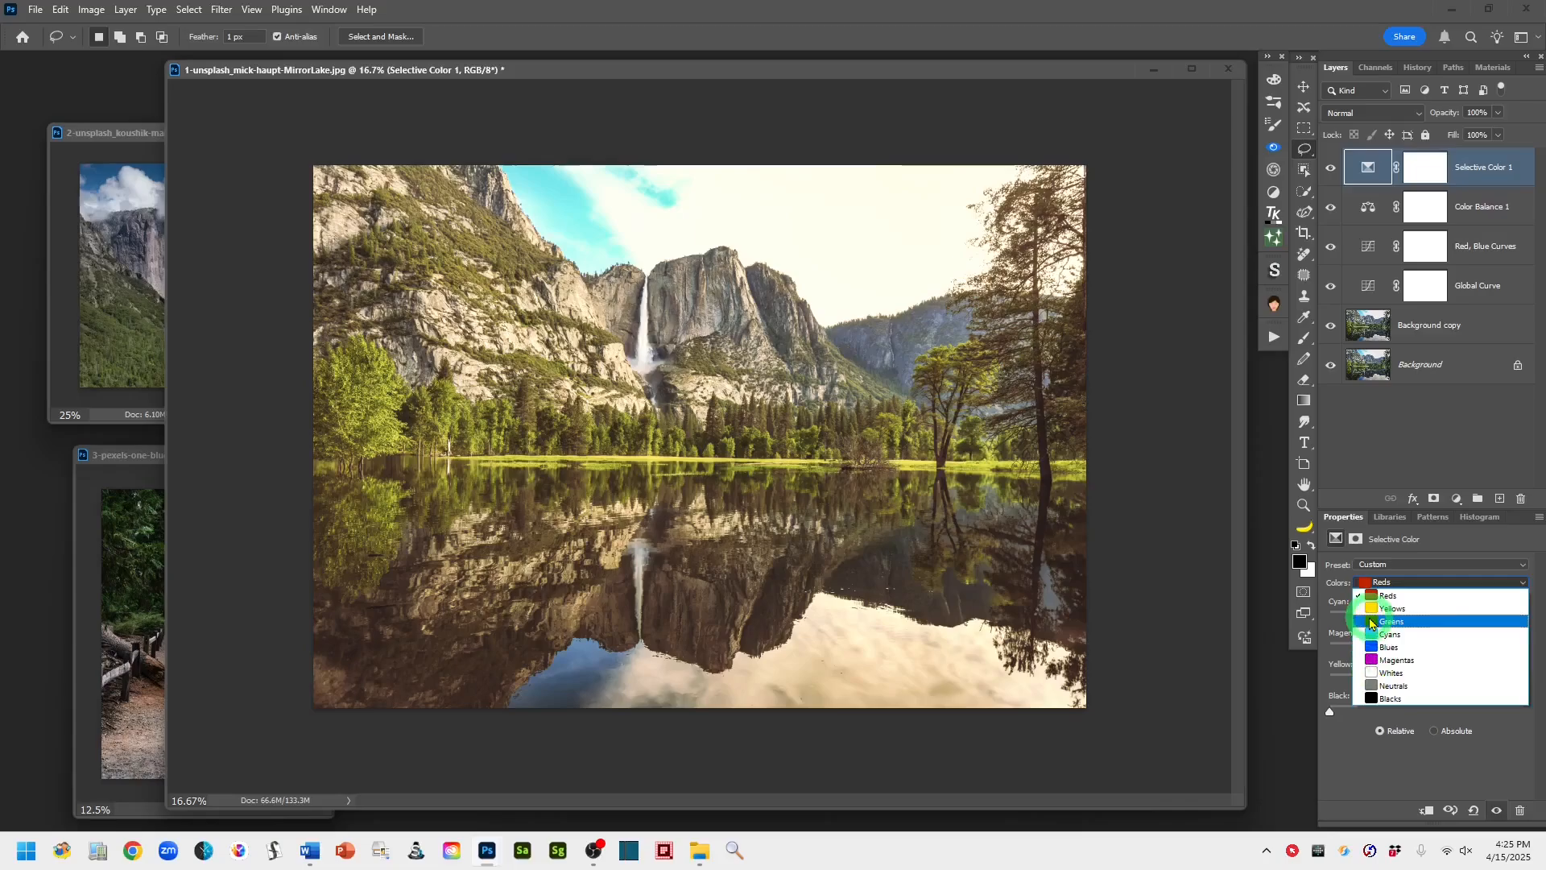
click(1371, 609)
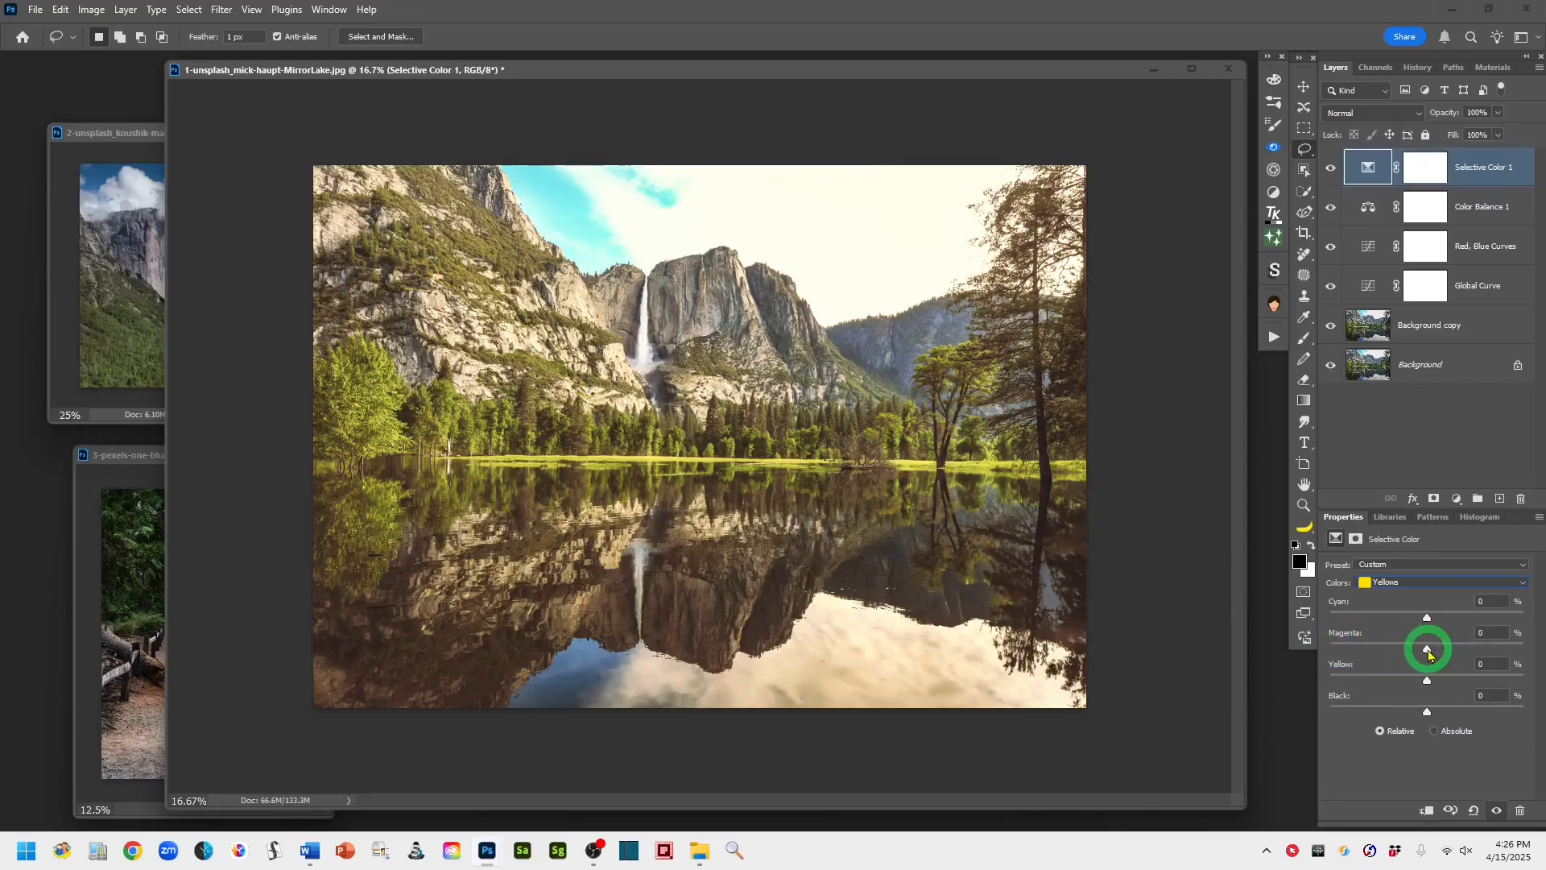
drag(1428, 654, 1431, 653)
drag(1425, 684, 1449, 685)
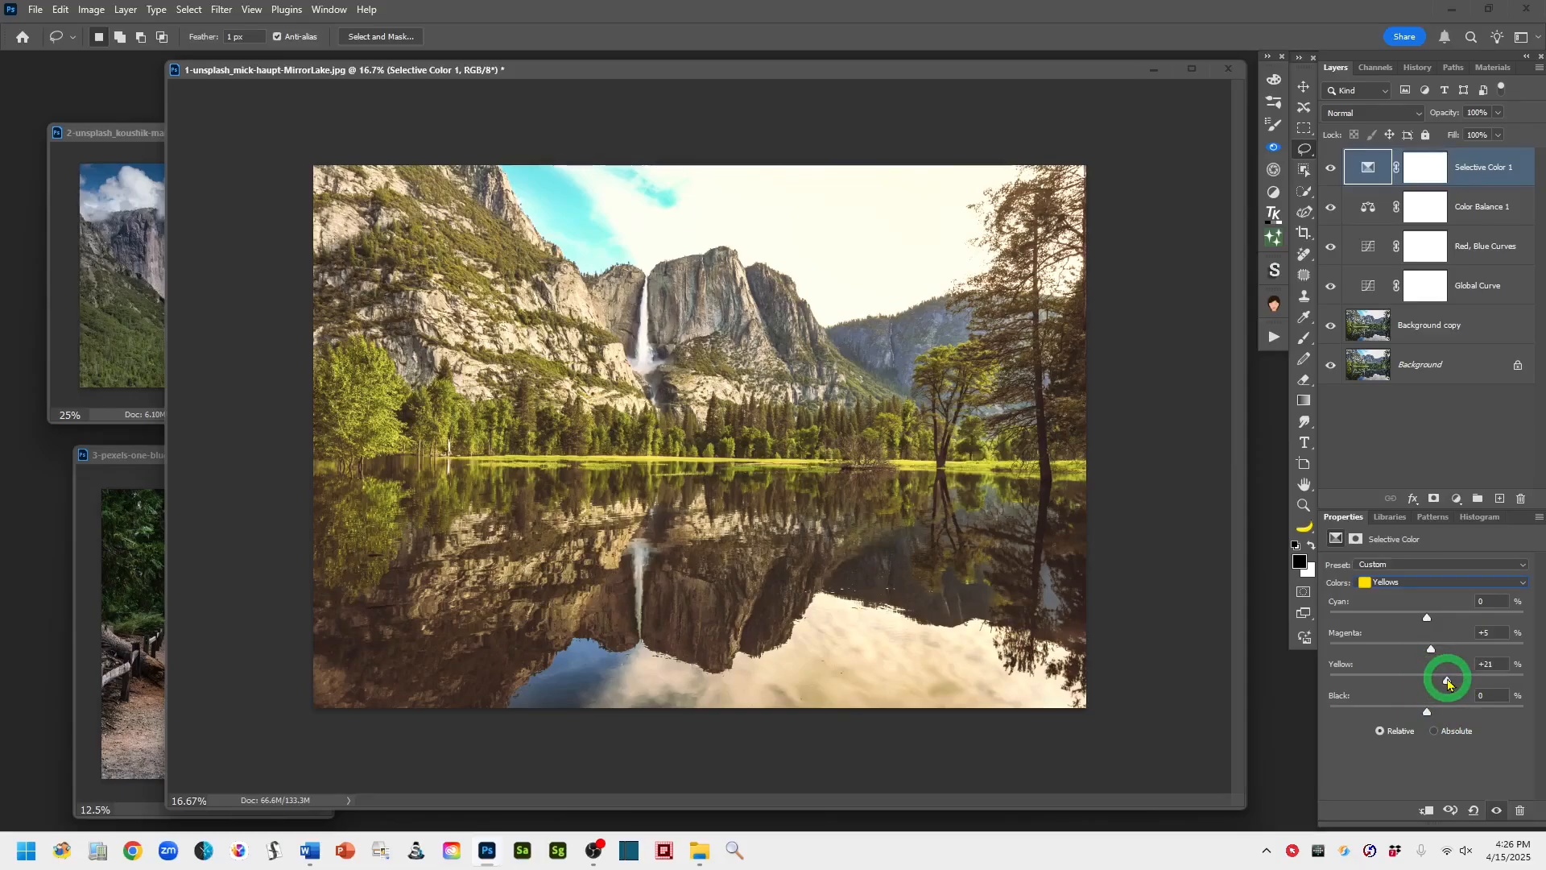
drag(1448, 685, 1478, 683)
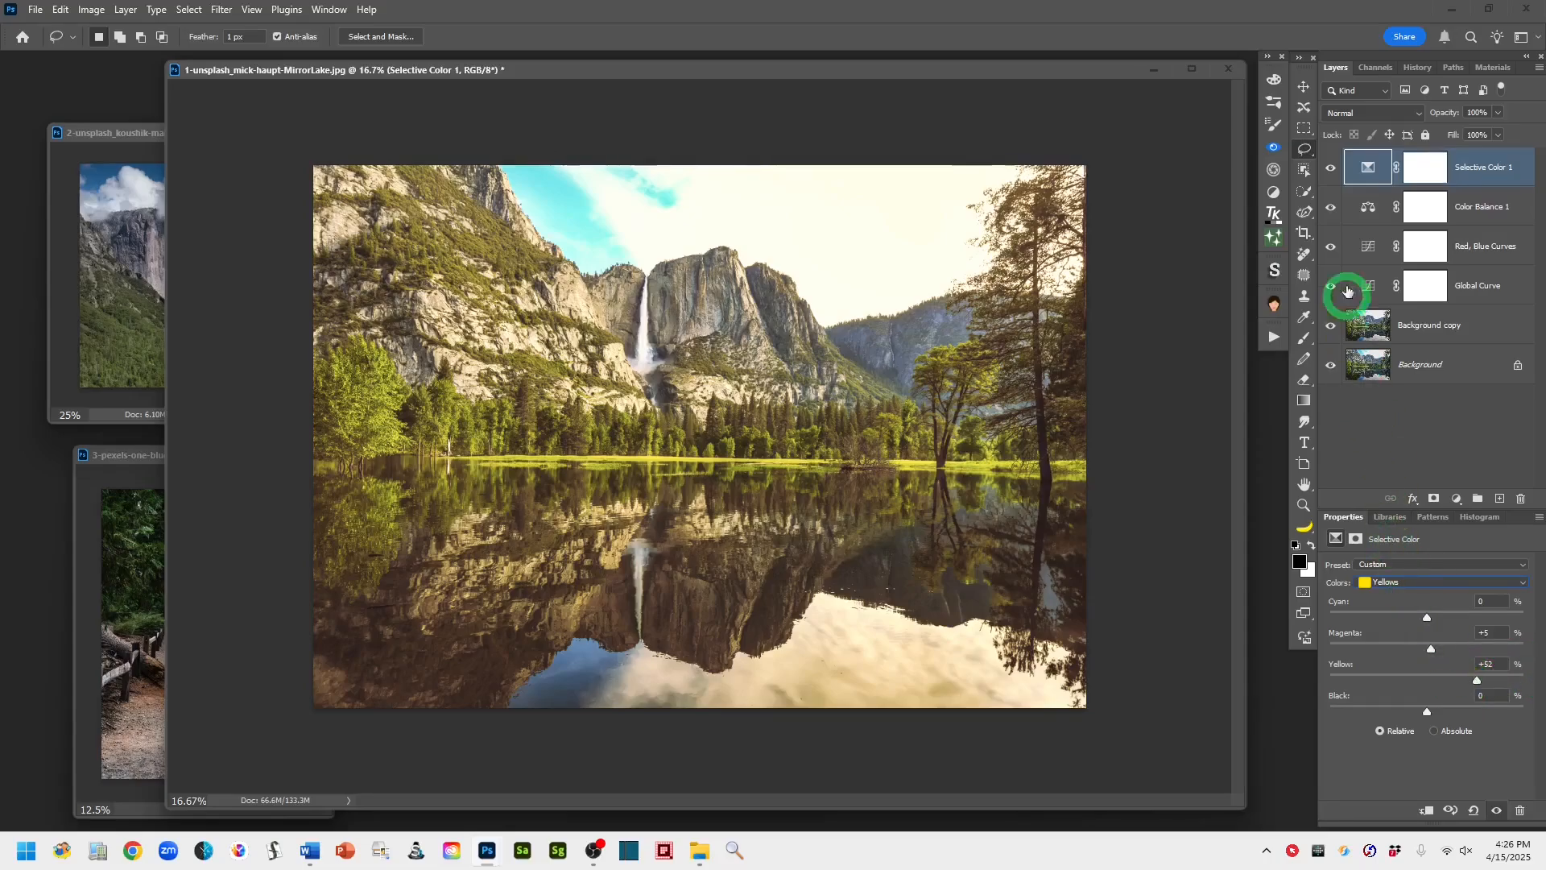
Compare the photo with and without the Reds and Yellows edits by toggling the Selective Color layer, leaving it visible.
click(1332, 170)
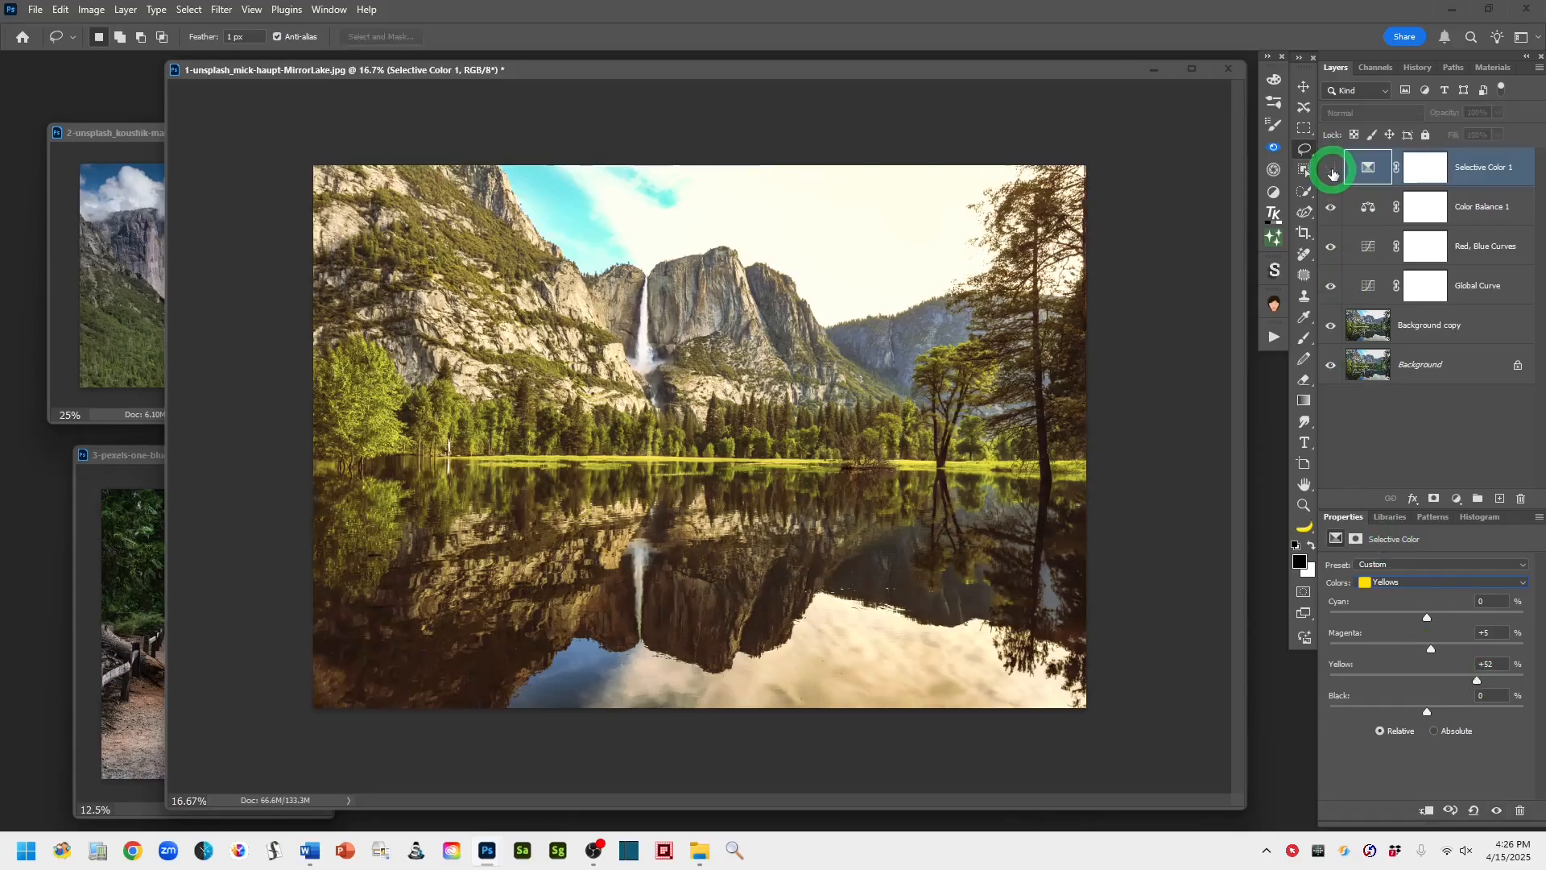
click(1332, 170)
click(1332, 171)
click(1332, 171)
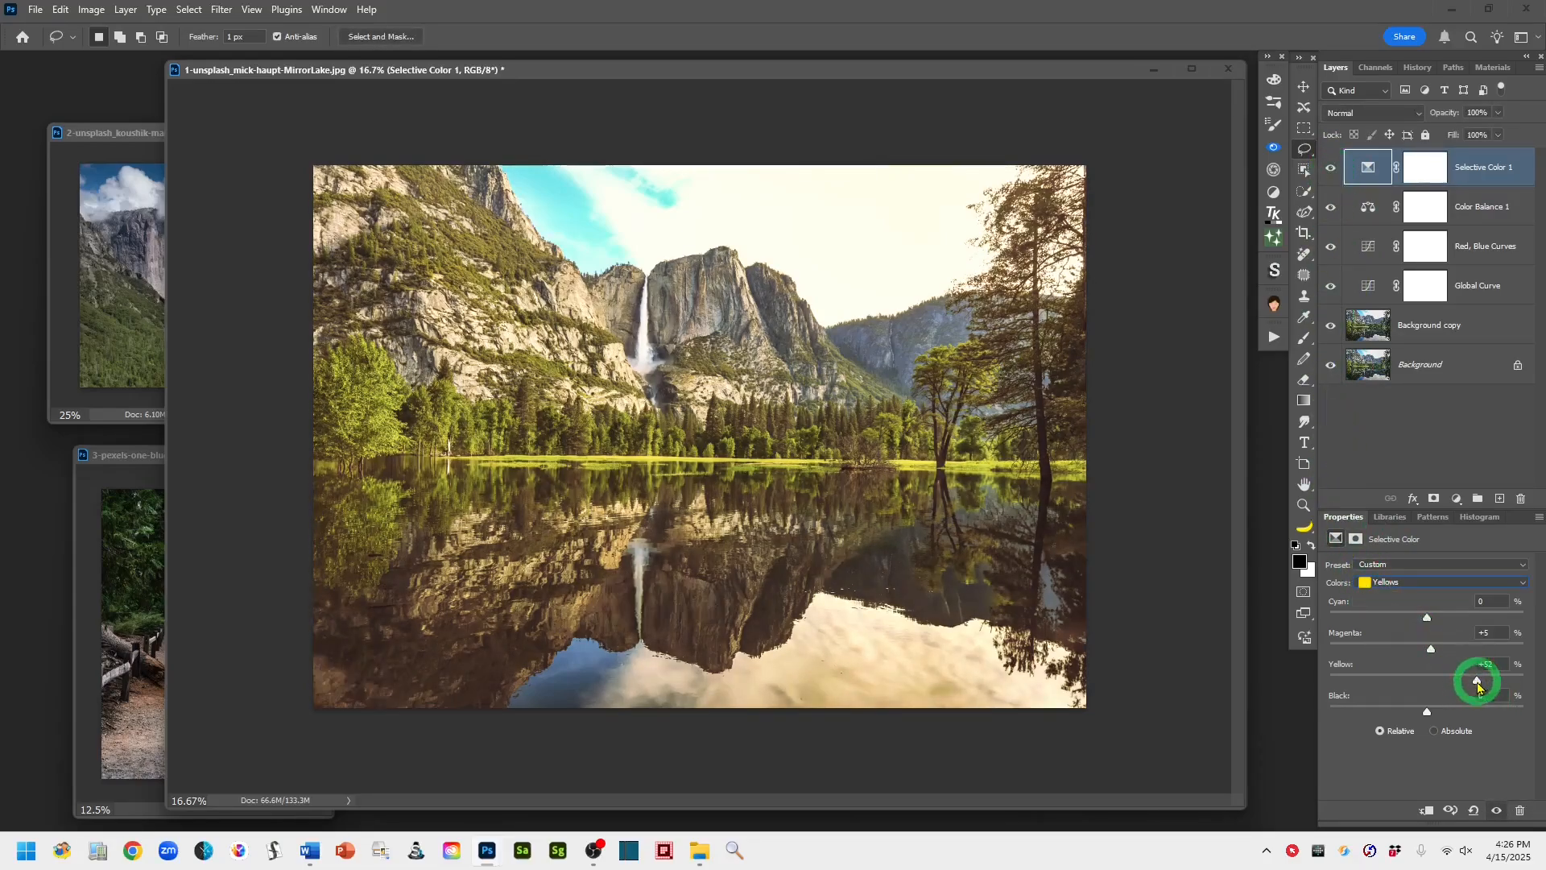
Refine the Yellows range by setting Yellow to +50 and Black to -30.
drag(1476, 682, 1474, 683)
drag(1475, 683, 1477, 684)
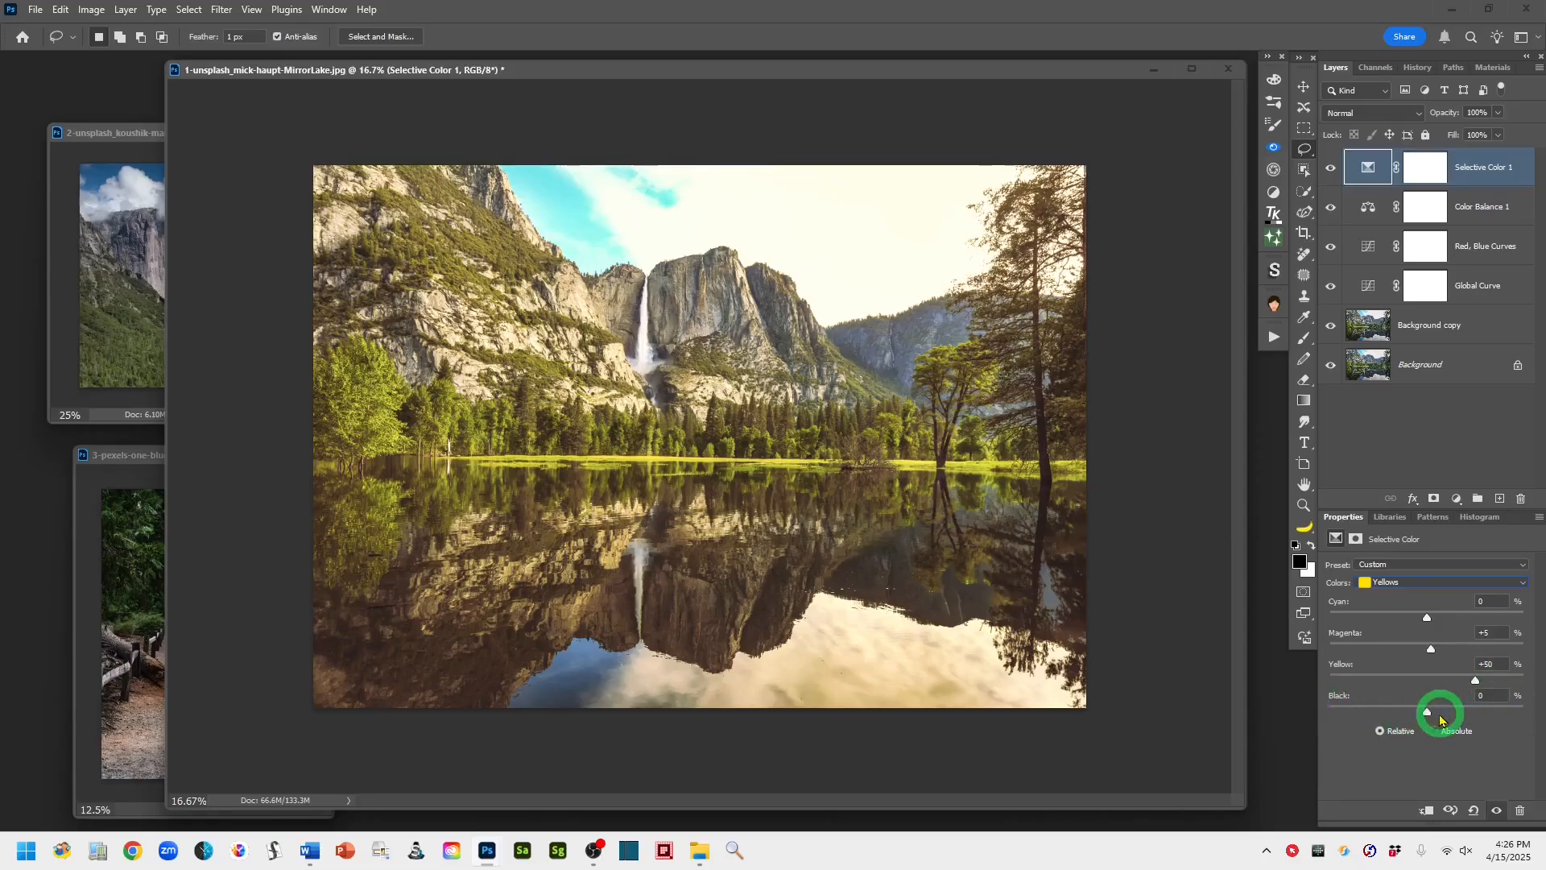
drag(1427, 713, 1398, 715)
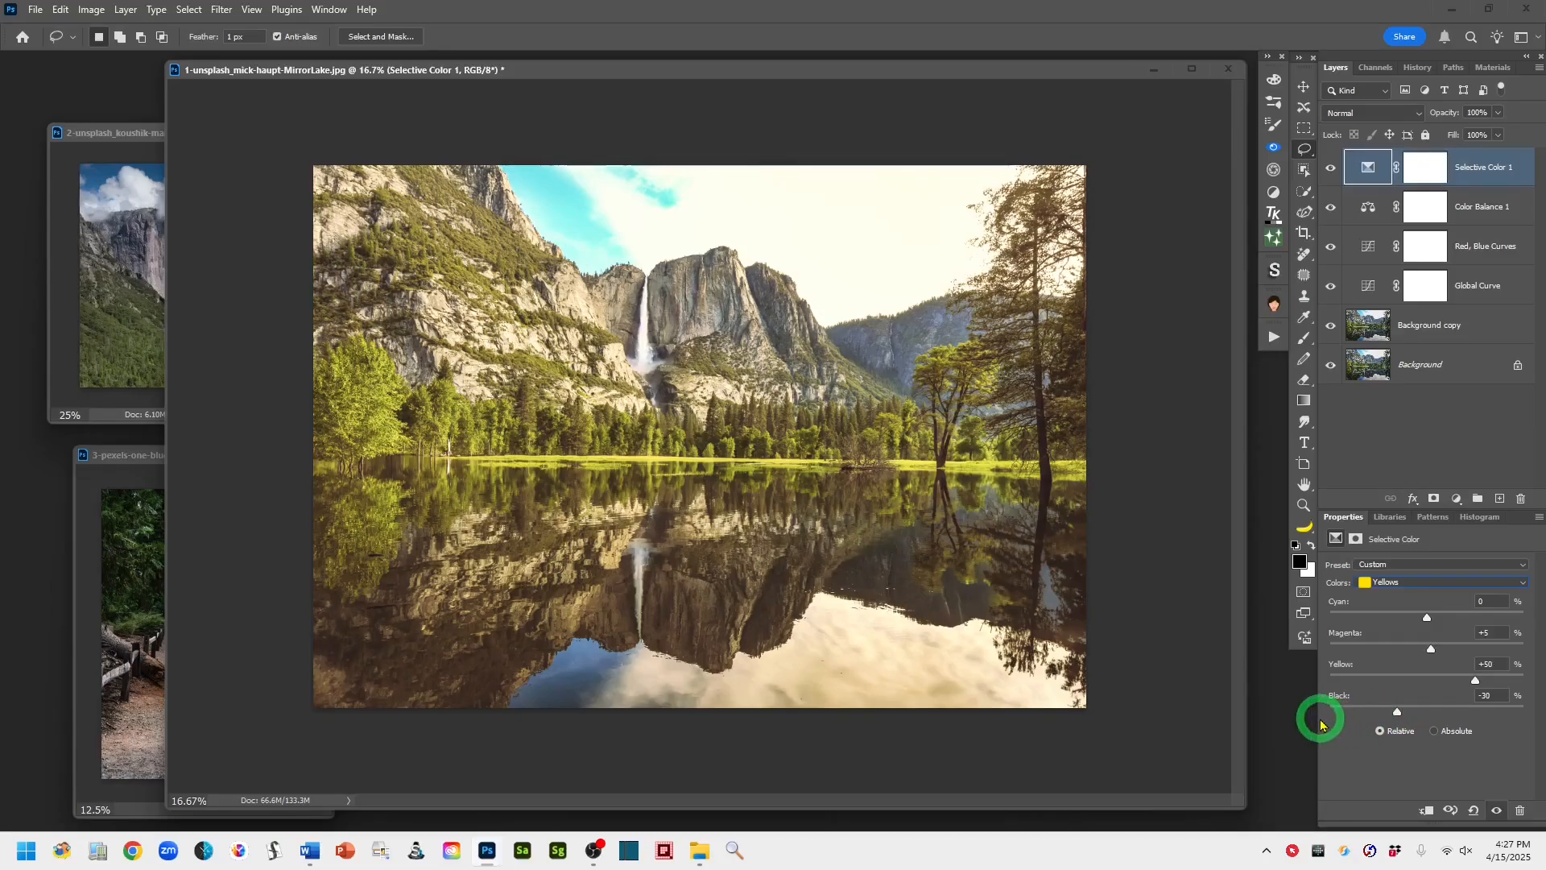
Switch Selective Color to Neutrals and set Cyan to -10, Magenta to -2, Yellow to +2 and Black to 2.
click(1522, 583)
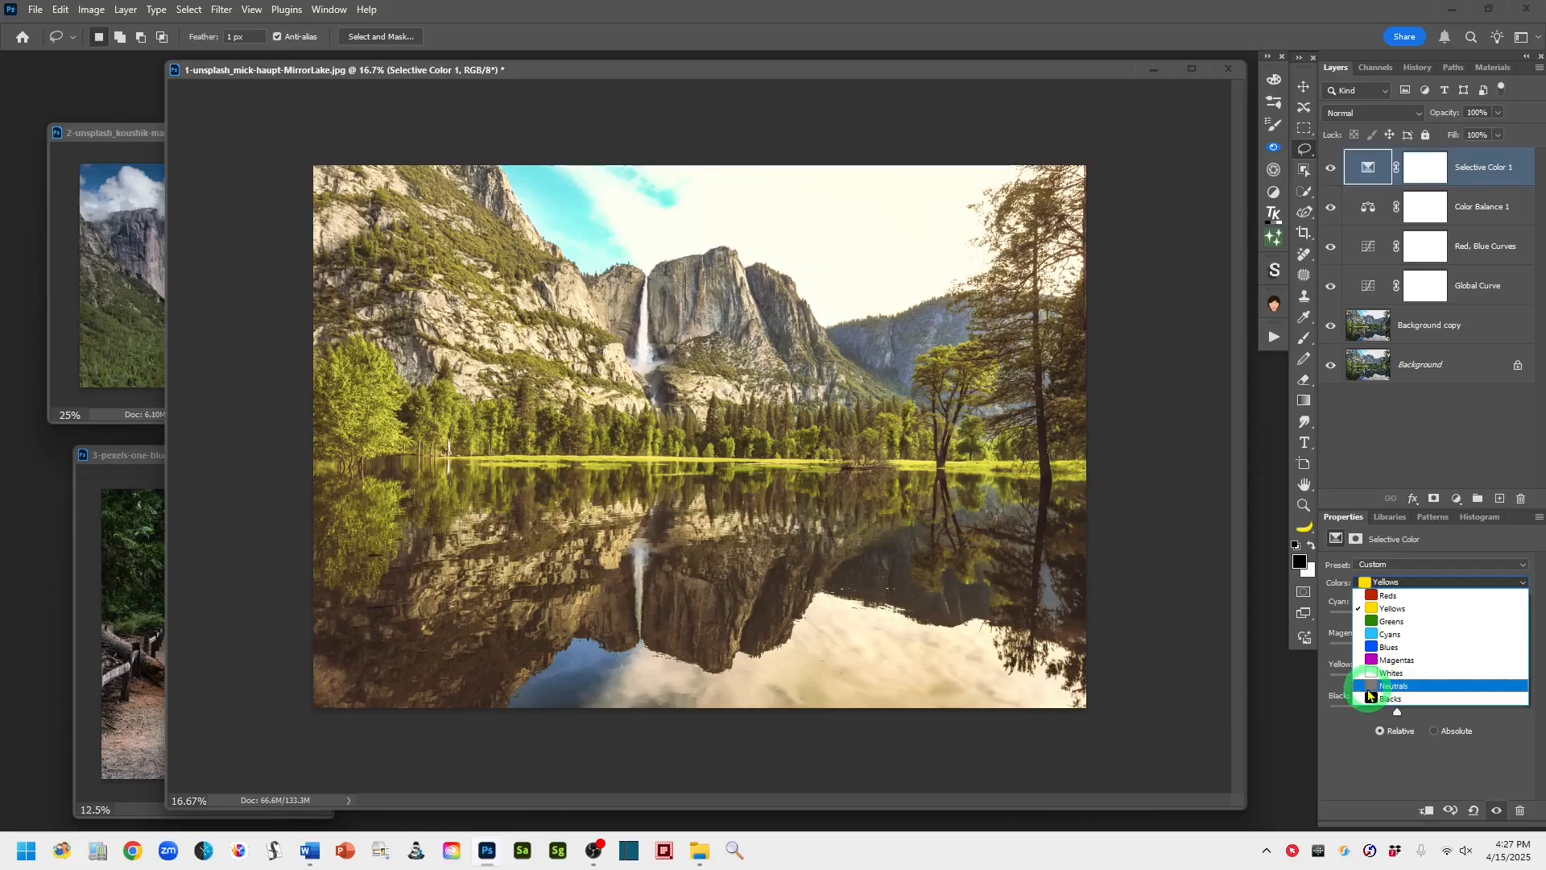
click(1373, 689)
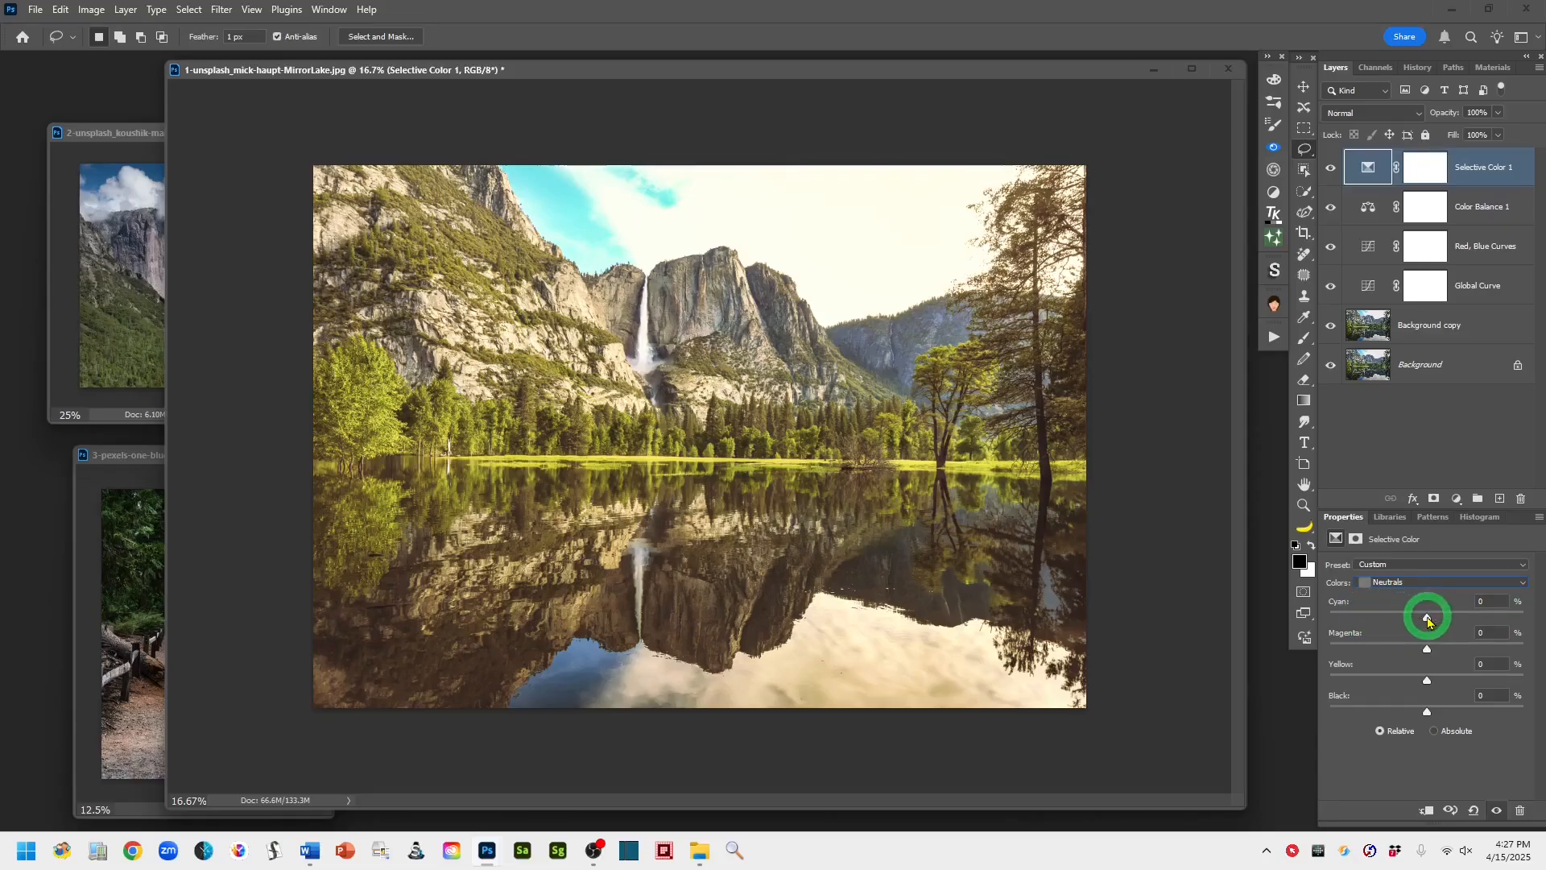
drag(1428, 619, 1417, 621)
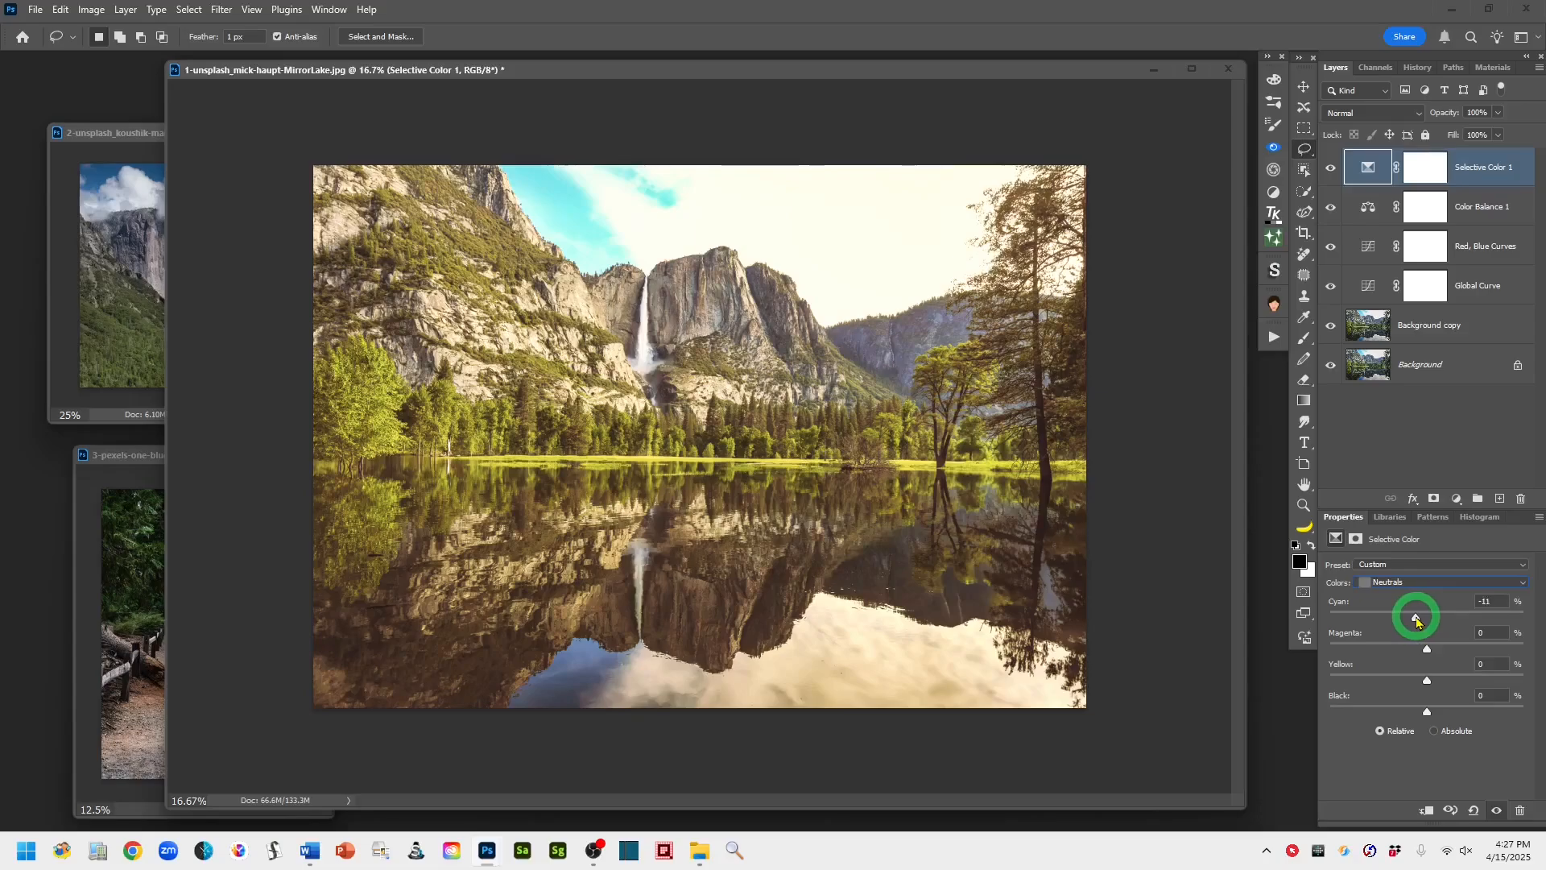
mouse_move(1417, 621)
mouse_down()
mouse_move(1388, 622)
mouse_move(1414, 622)
mouse_up()
drag(1429, 621, 1423, 618)
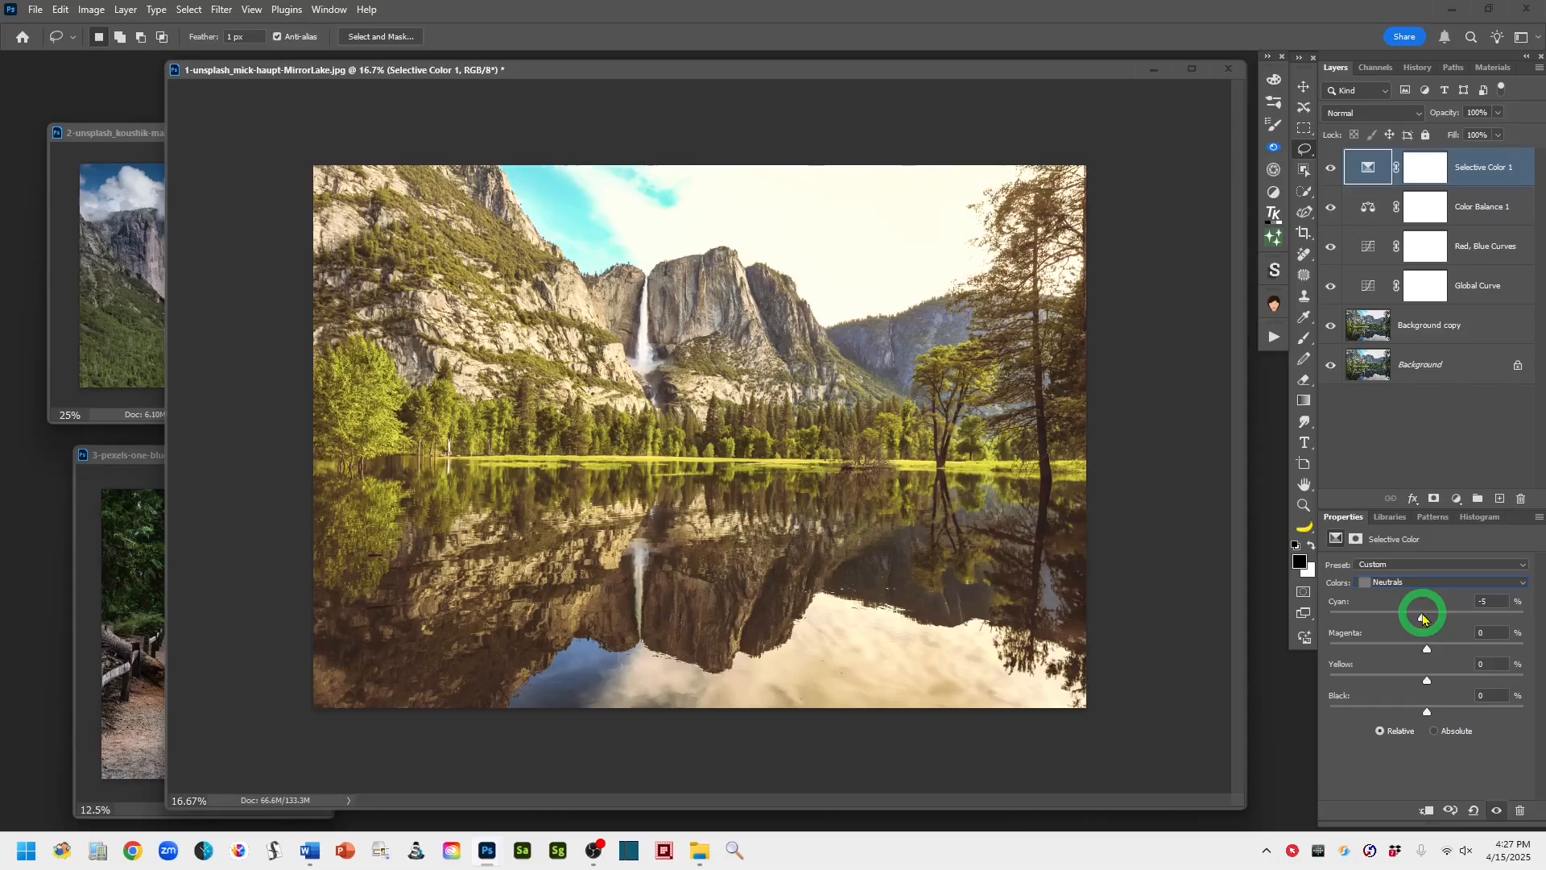
drag(1422, 619, 1418, 618)
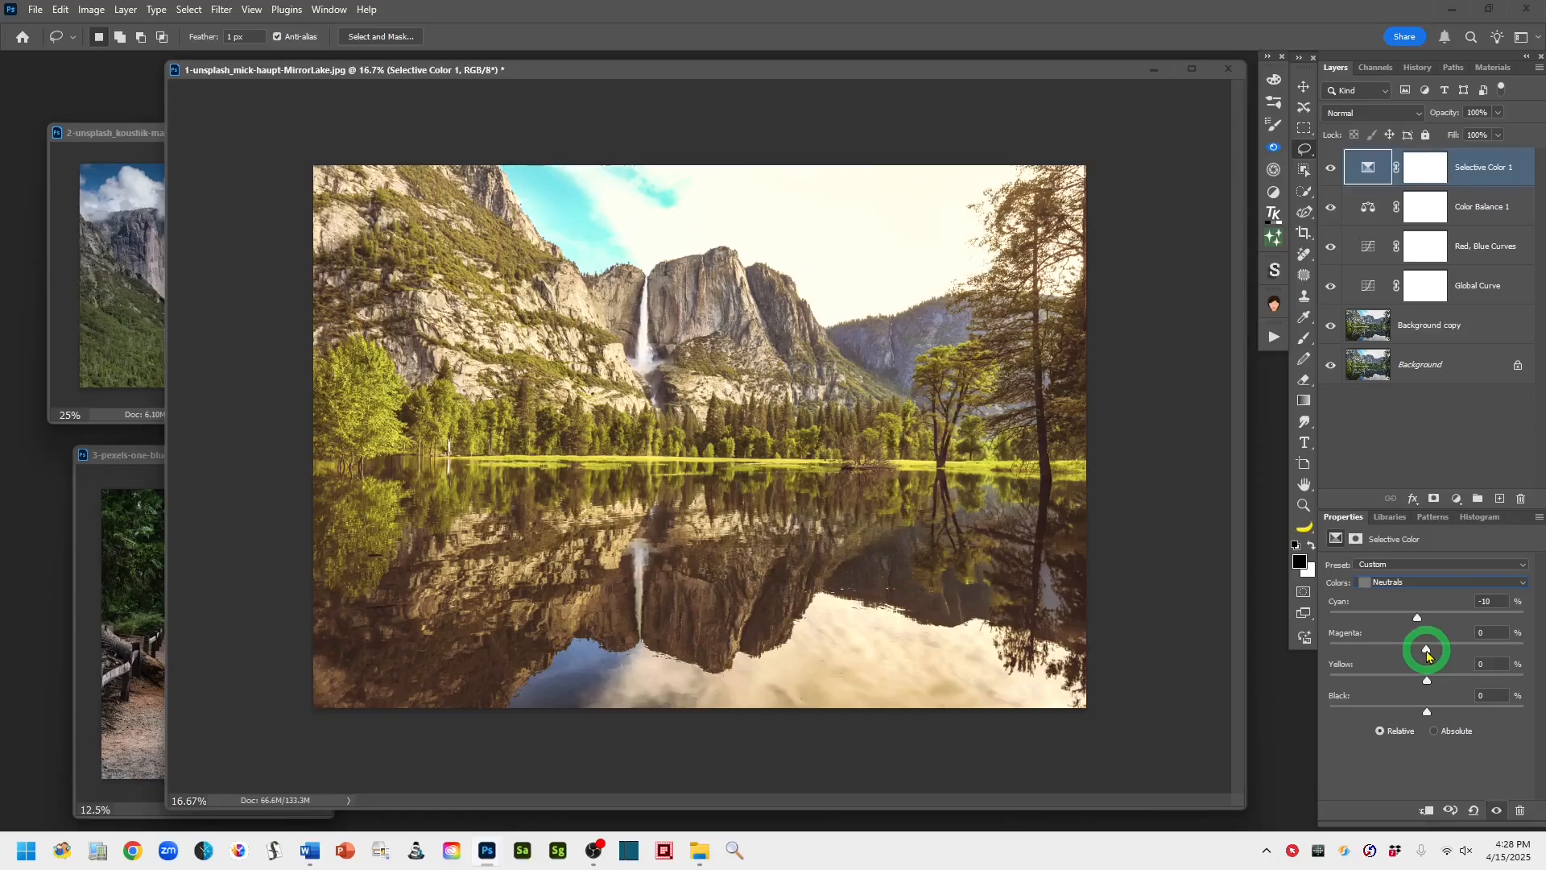
drag(1426, 654, 1425, 652)
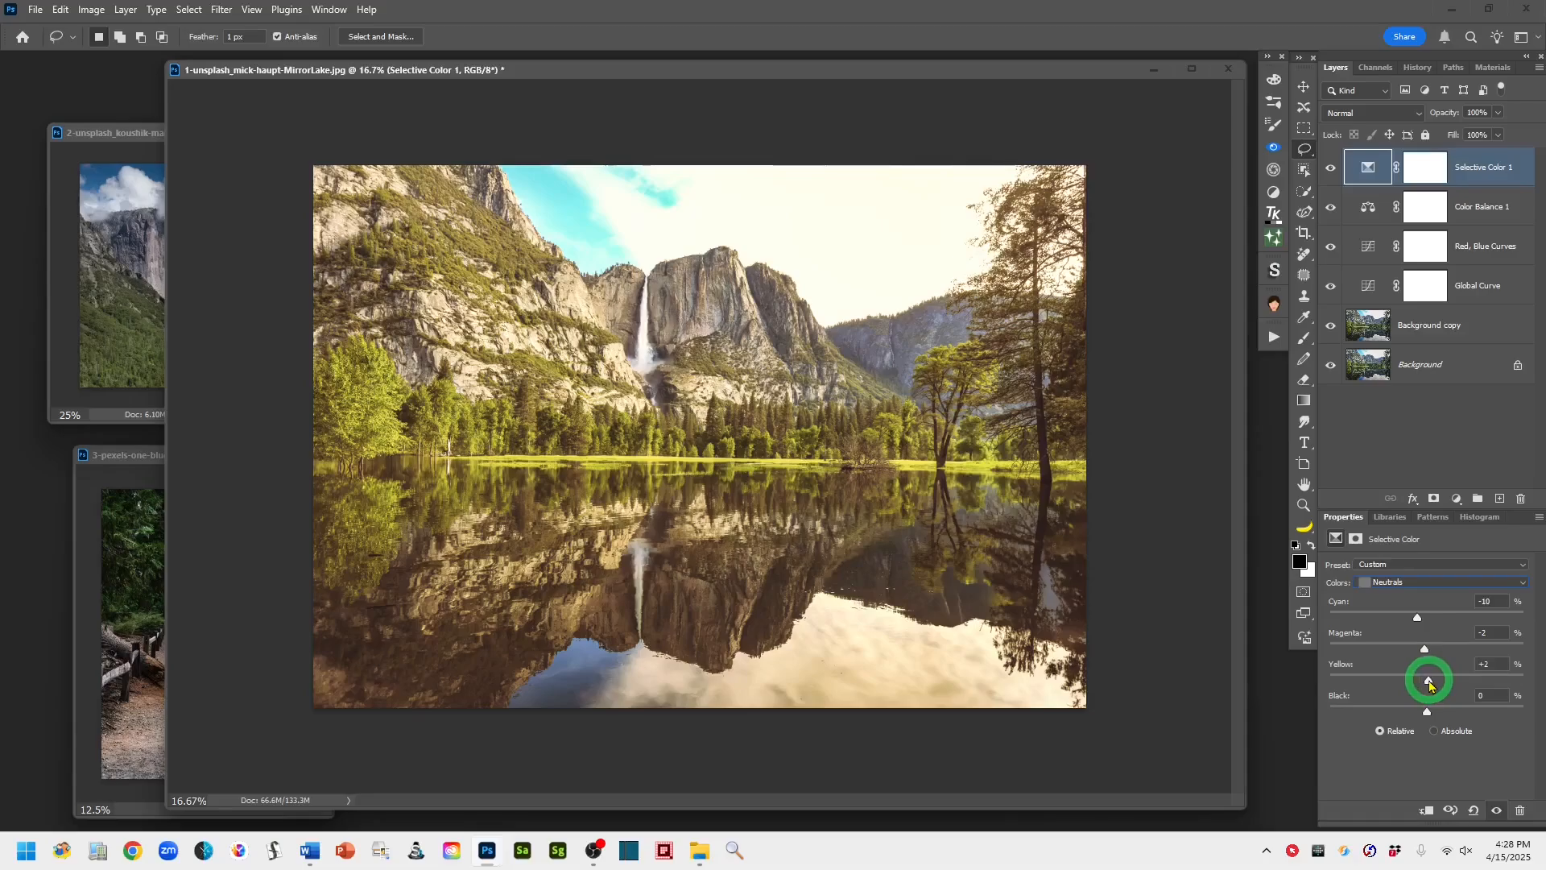
mouse_move(1429, 684)
mouse_down()
mouse_move(1425, 715)
mouse_move(1462, 714)
mouse_move(1429, 713)
mouse_up()
click(1489, 693)
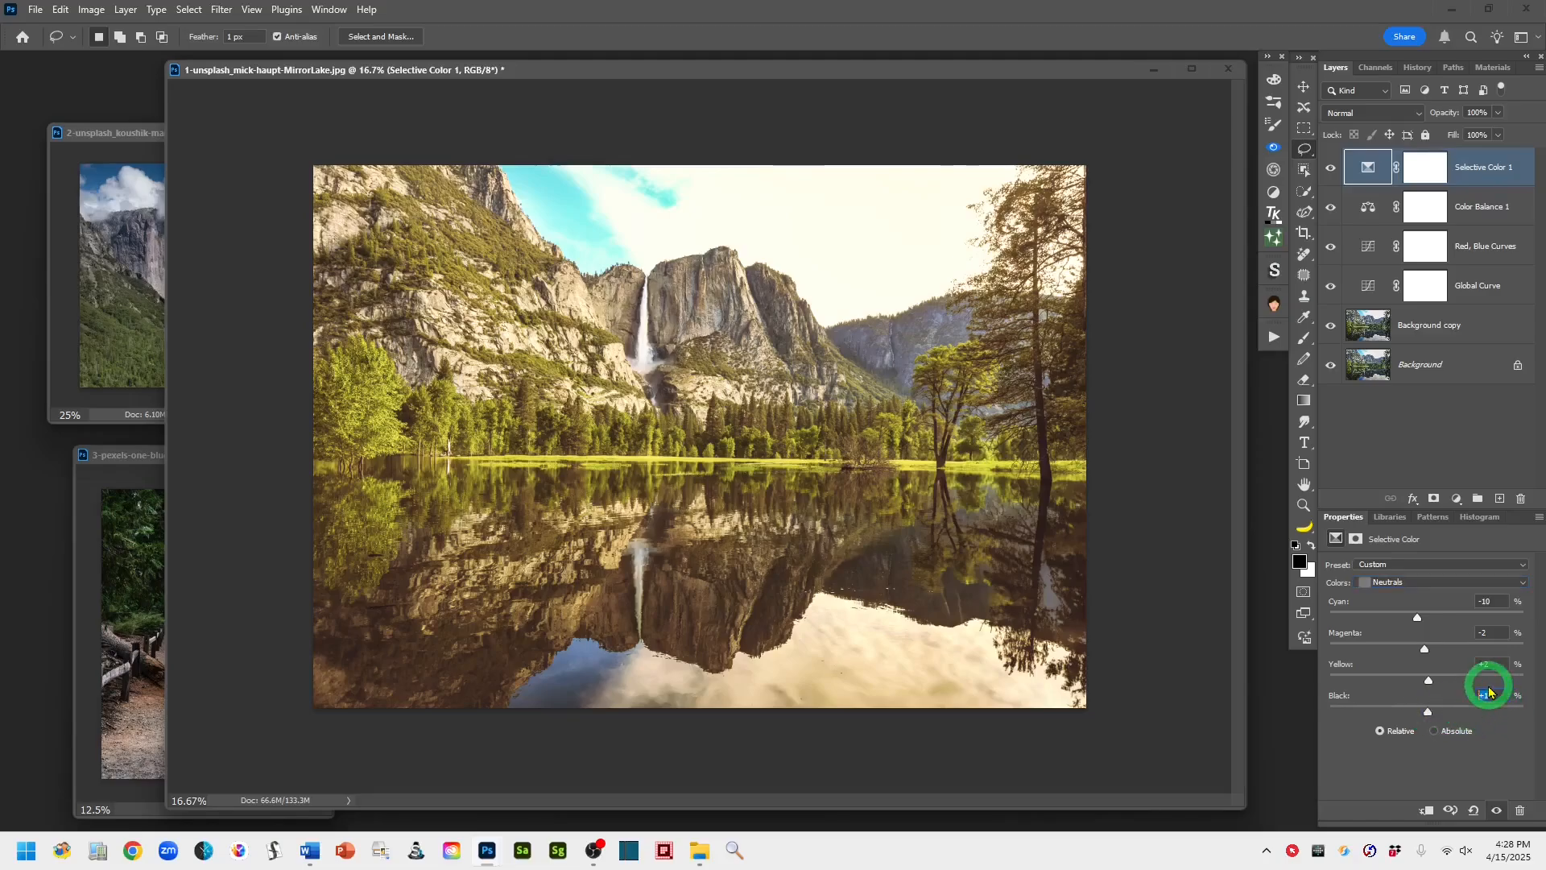
text(2)
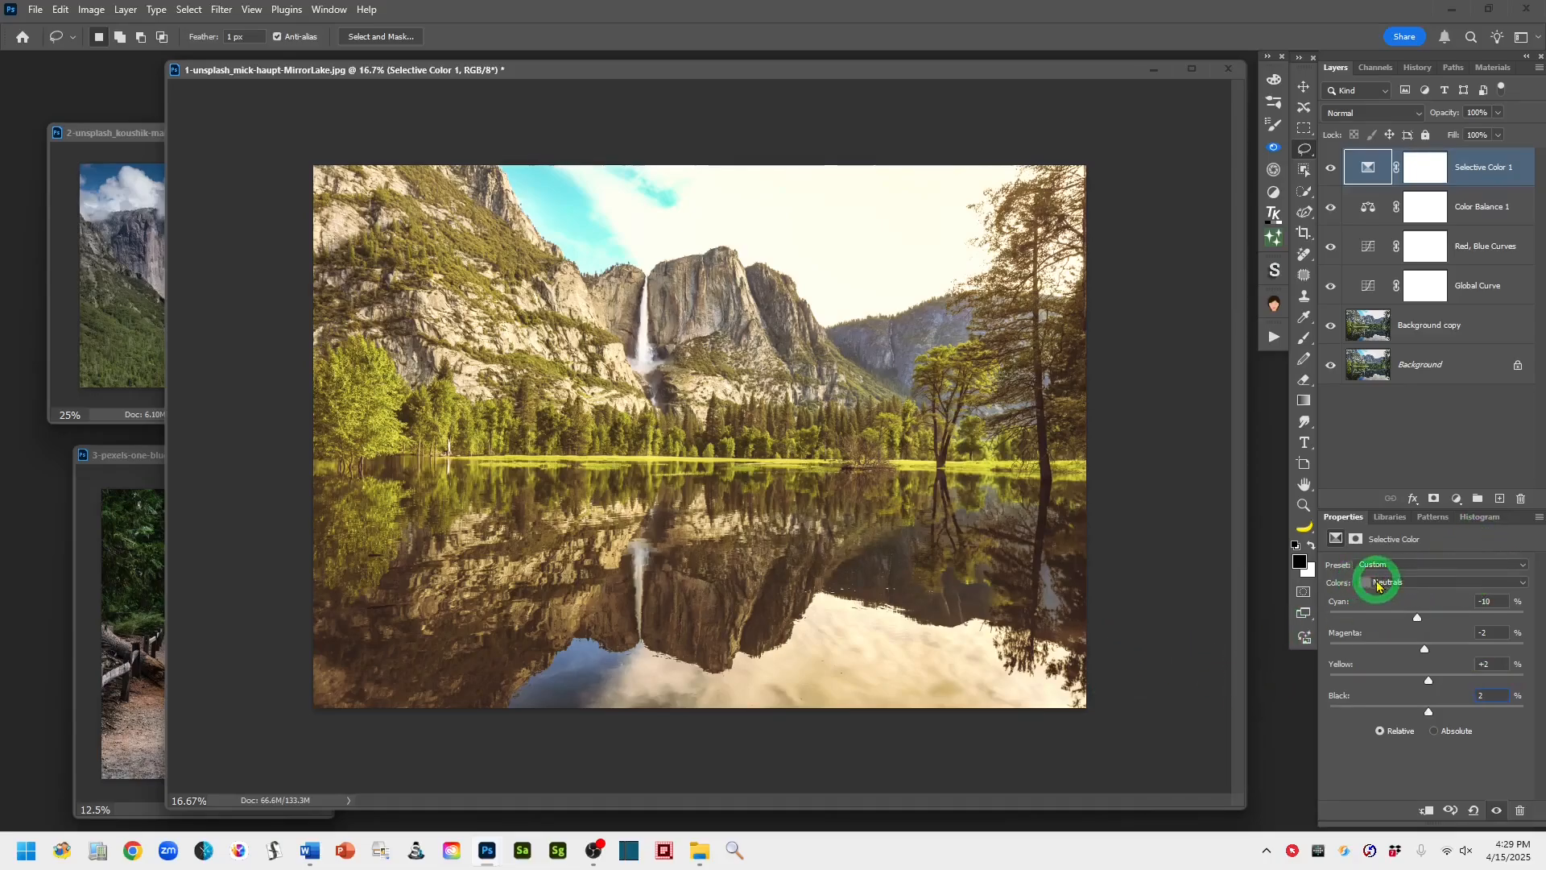
Switch Selective Color to Whites and set Yellow to -14 and Black to -5.
click(1515, 581)
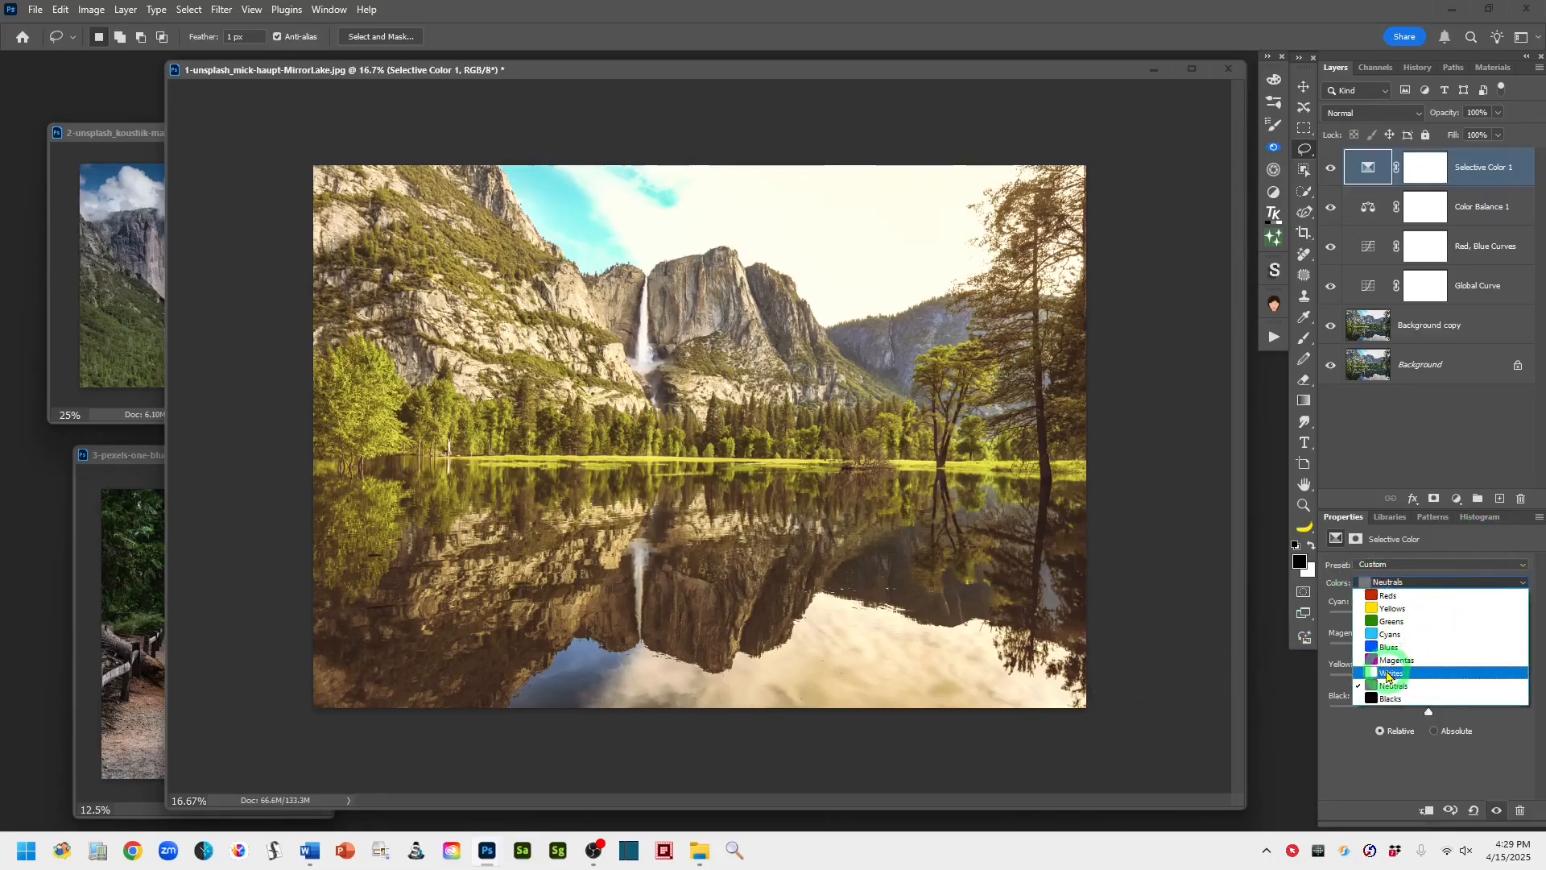
click(1374, 674)
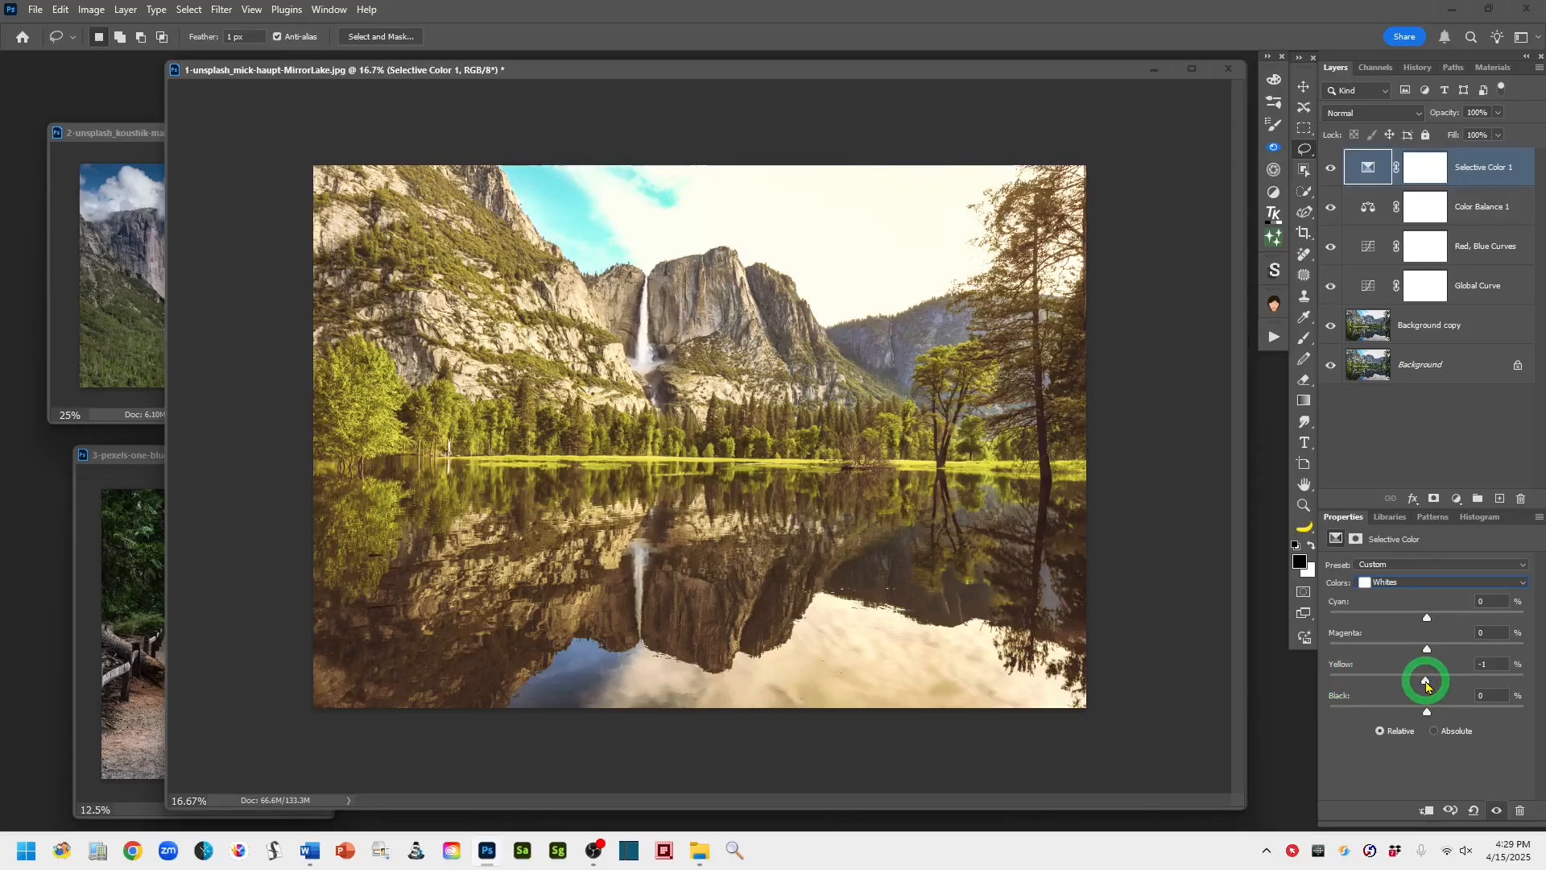
mouse_move(1426, 685)
mouse_down()
mouse_move(1392, 684)
mouse_move(1414, 682)
mouse_up()
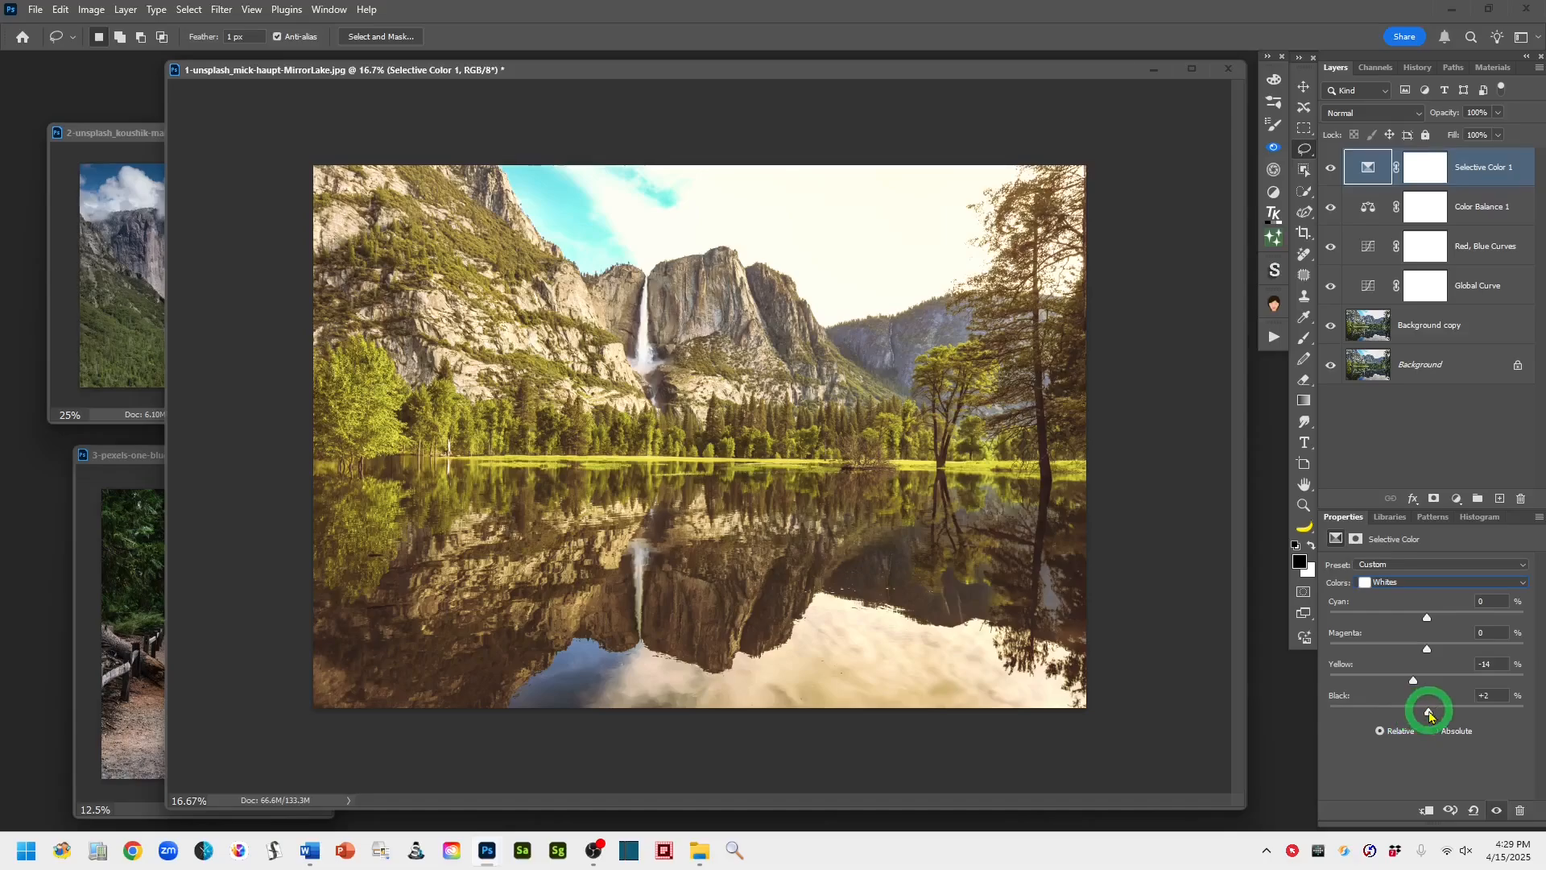
drag(1429, 713, 1421, 715)
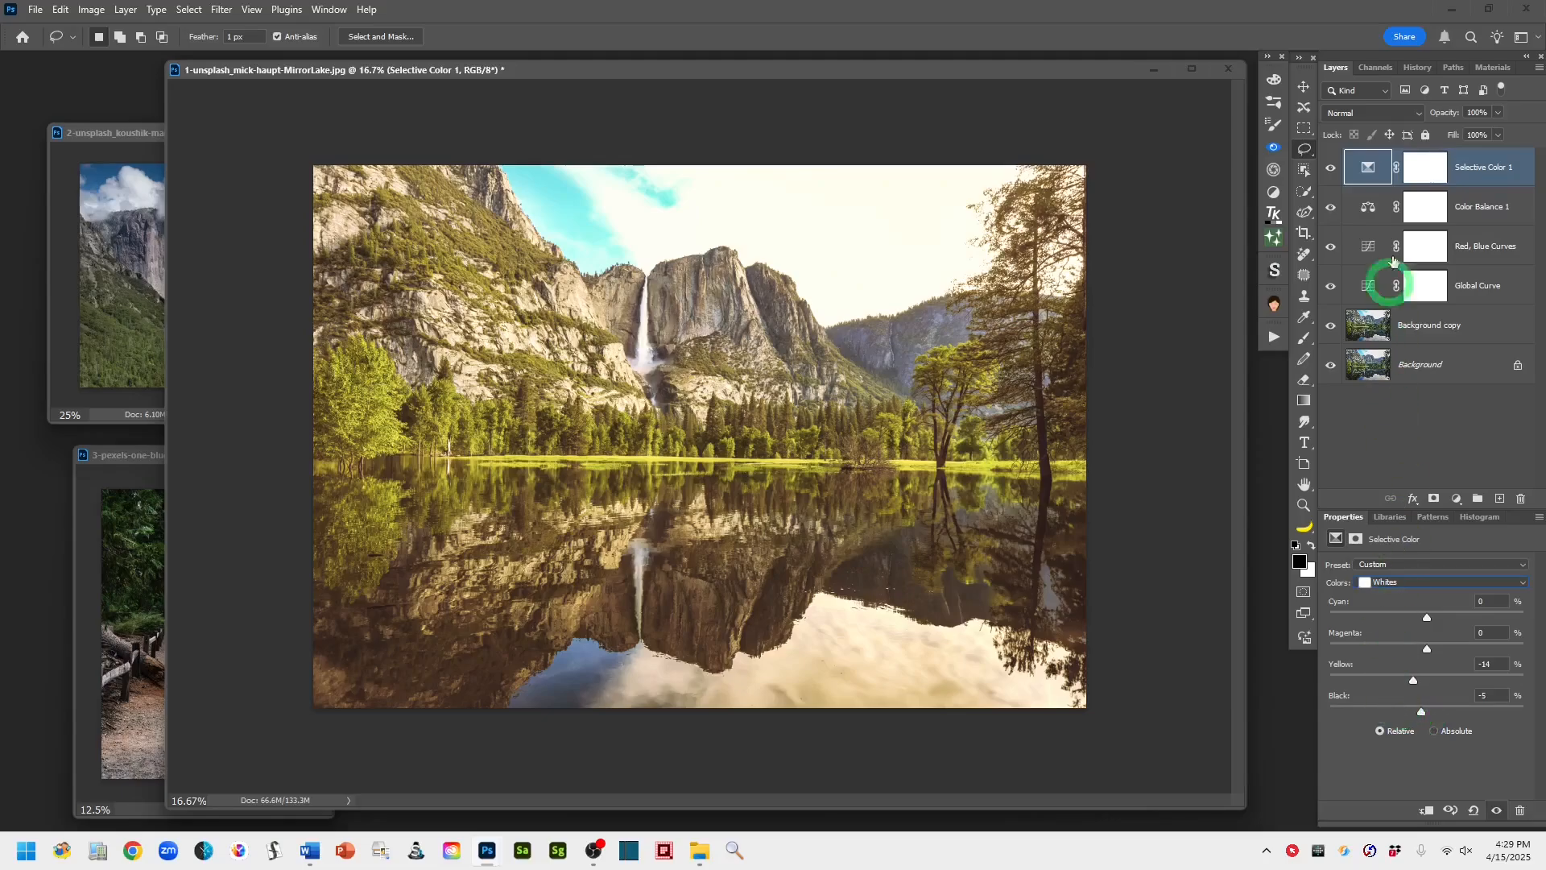
Toggle the Selective Color layer's visibility repeatedly to judge its overall effect on the photo, leaving it visible.
click(1333, 171)
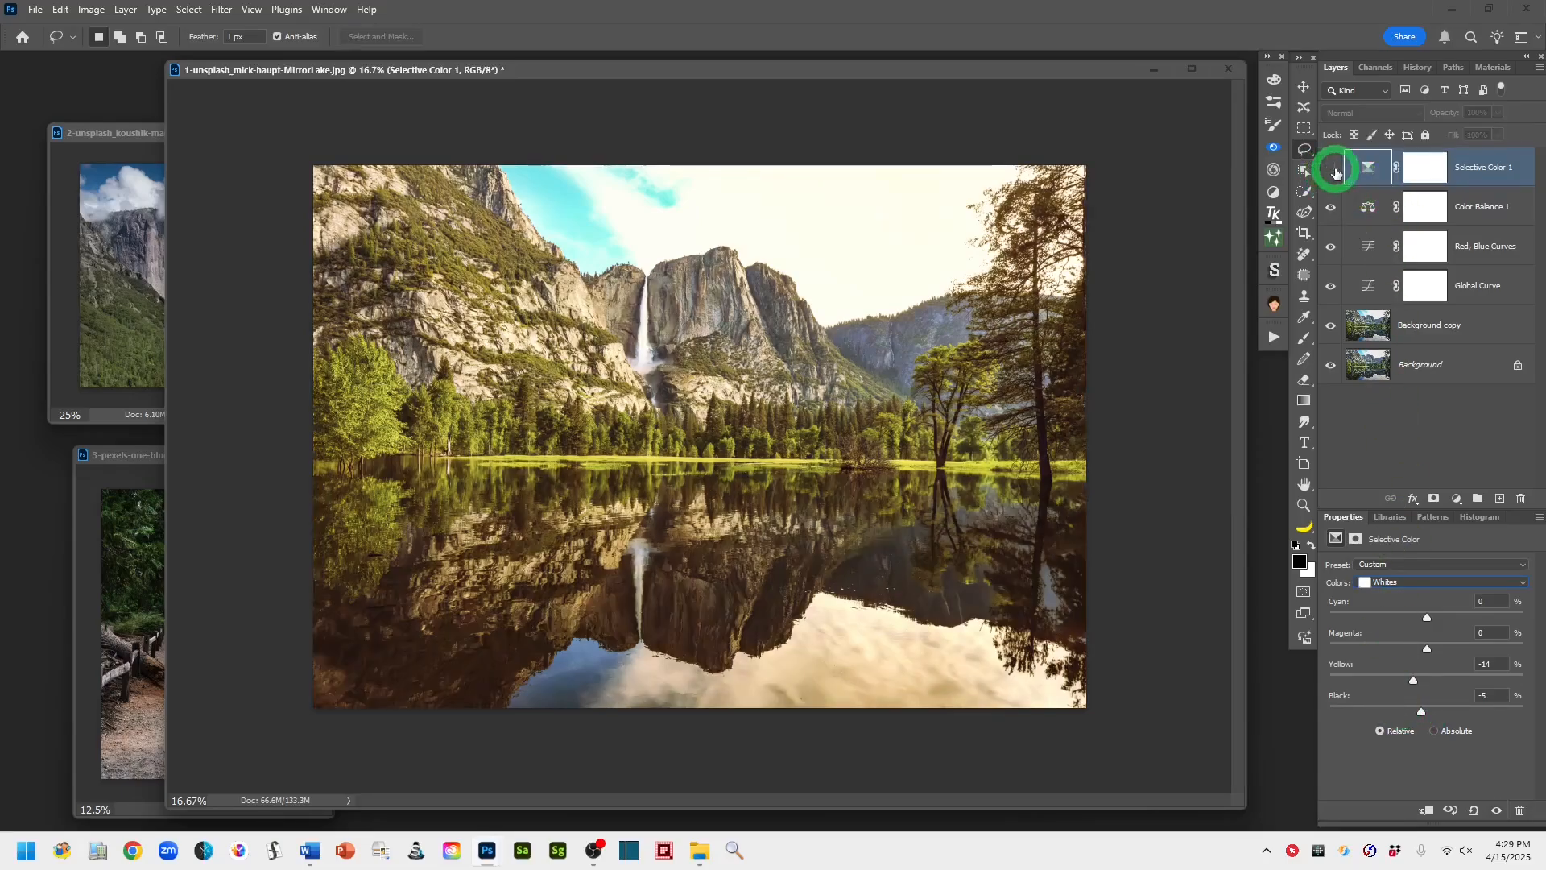
click(1333, 170)
click(1334, 170)
click(1333, 170)
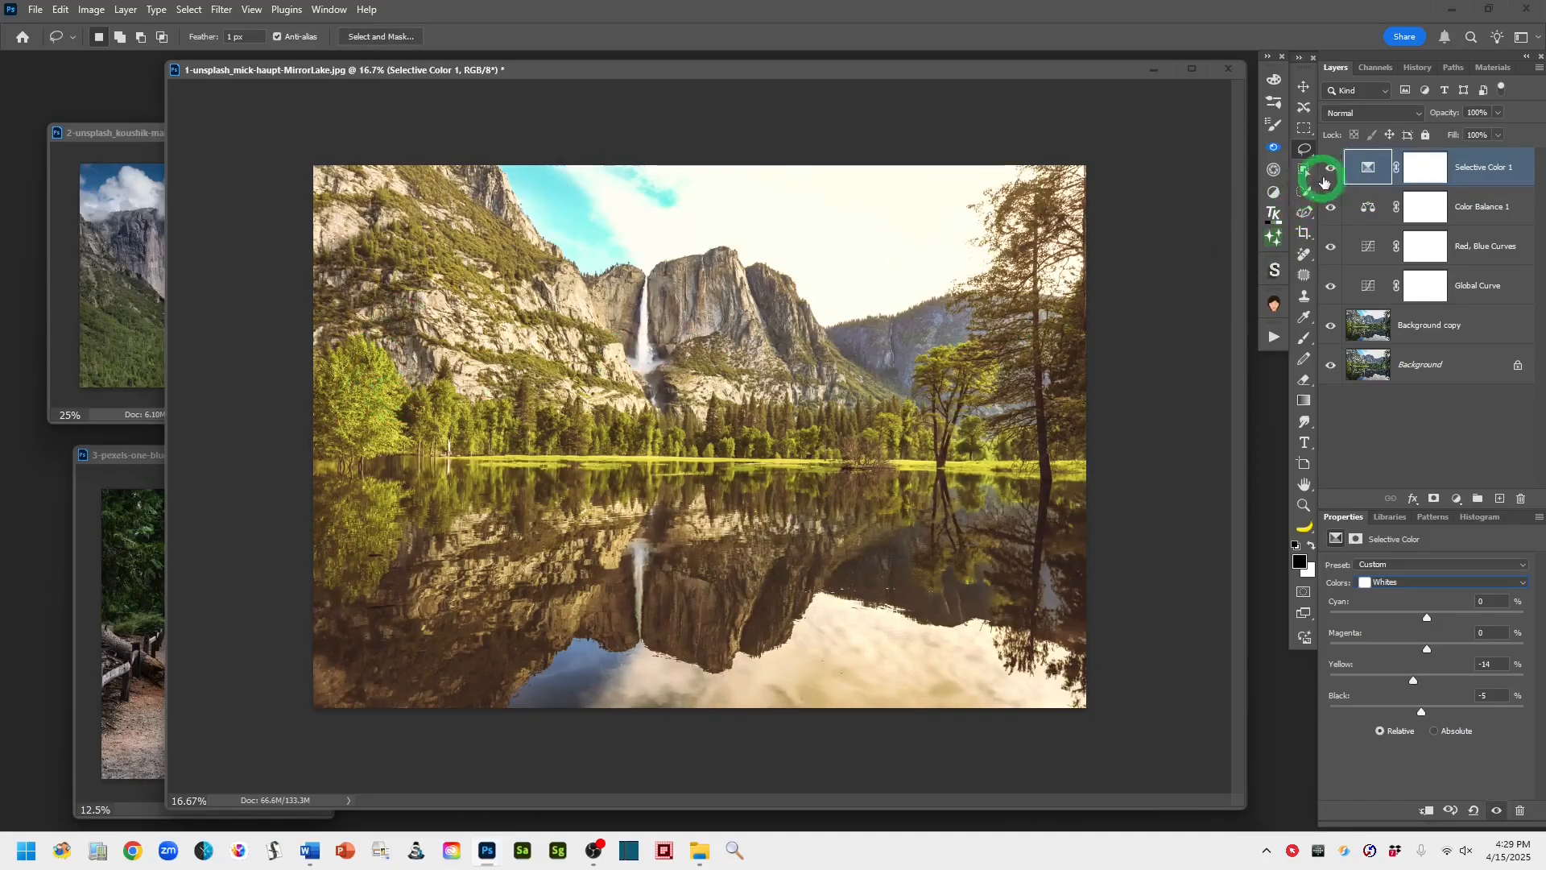
click(1330, 171)
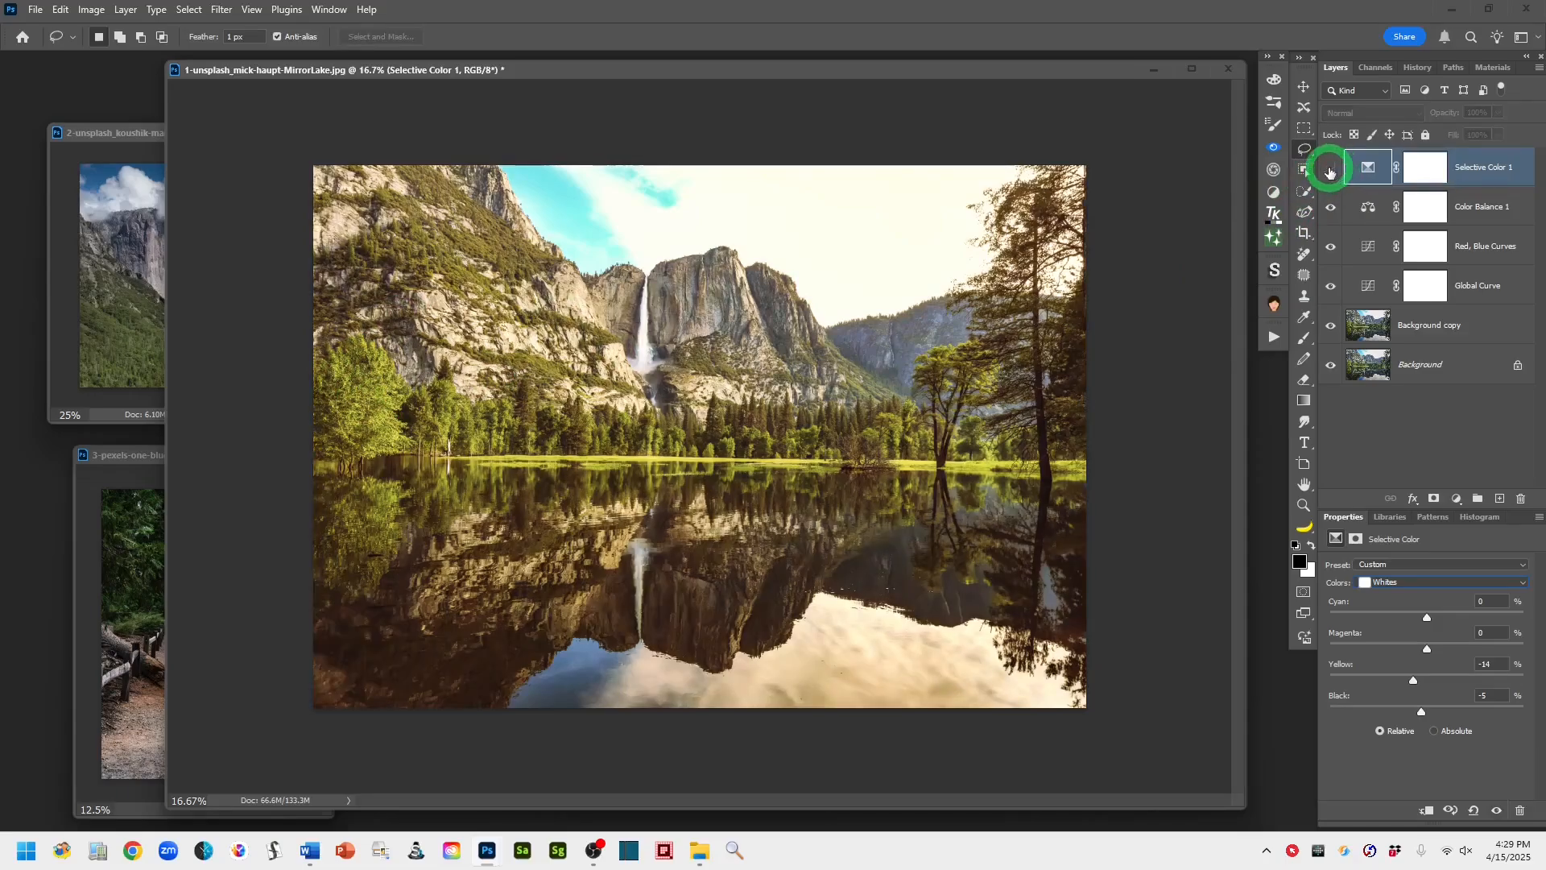
click(1330, 171)
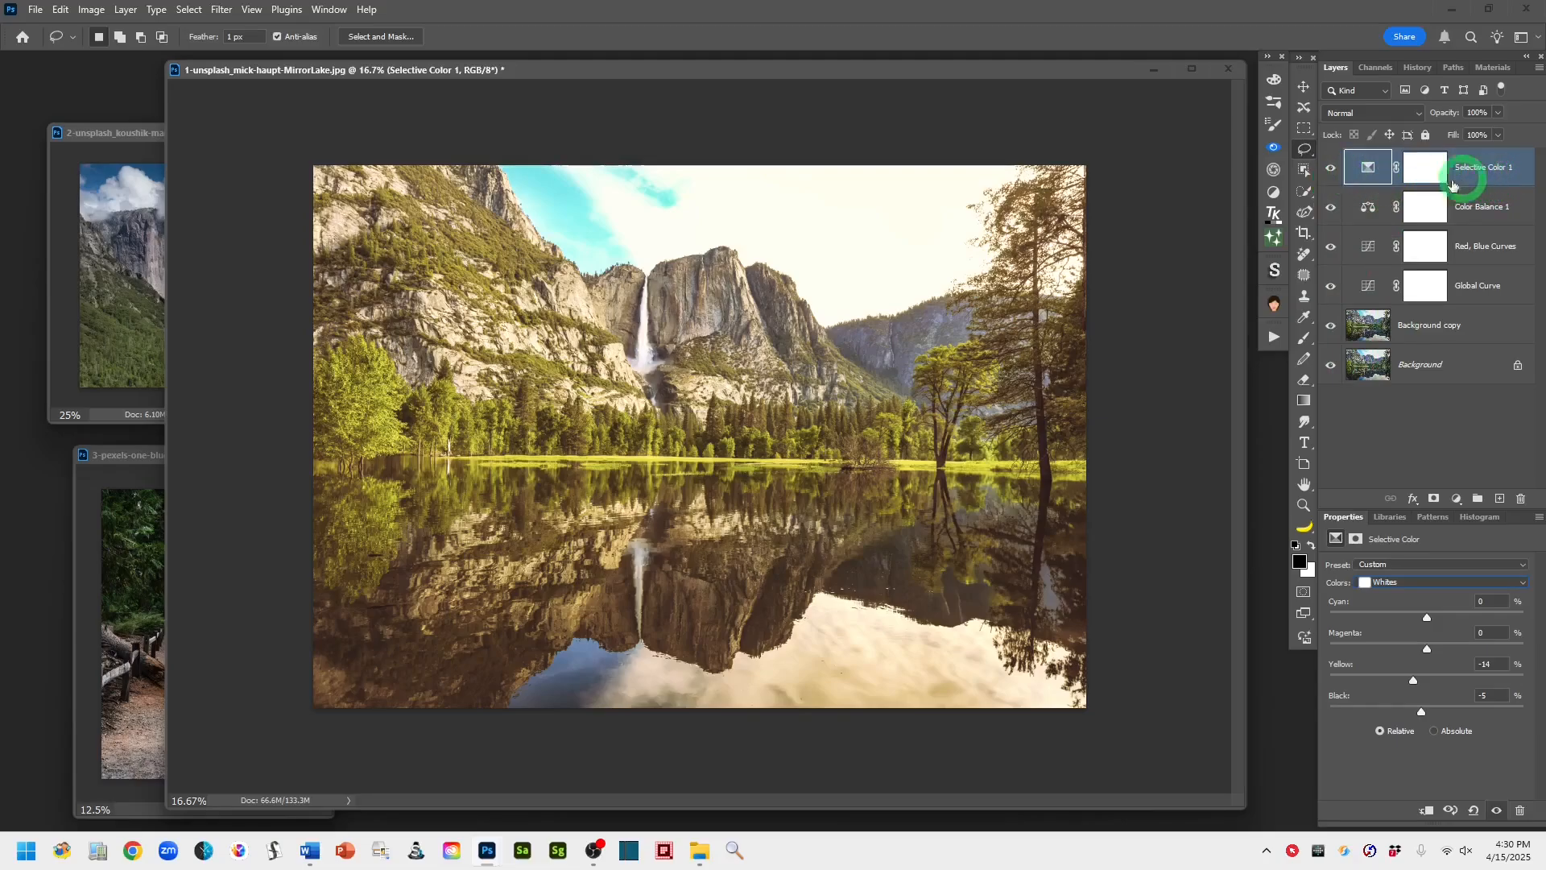
Add a Hue/Saturation adjustment layer above Selective Color and make its adjustment active instead of its mask.
click(1457, 500)
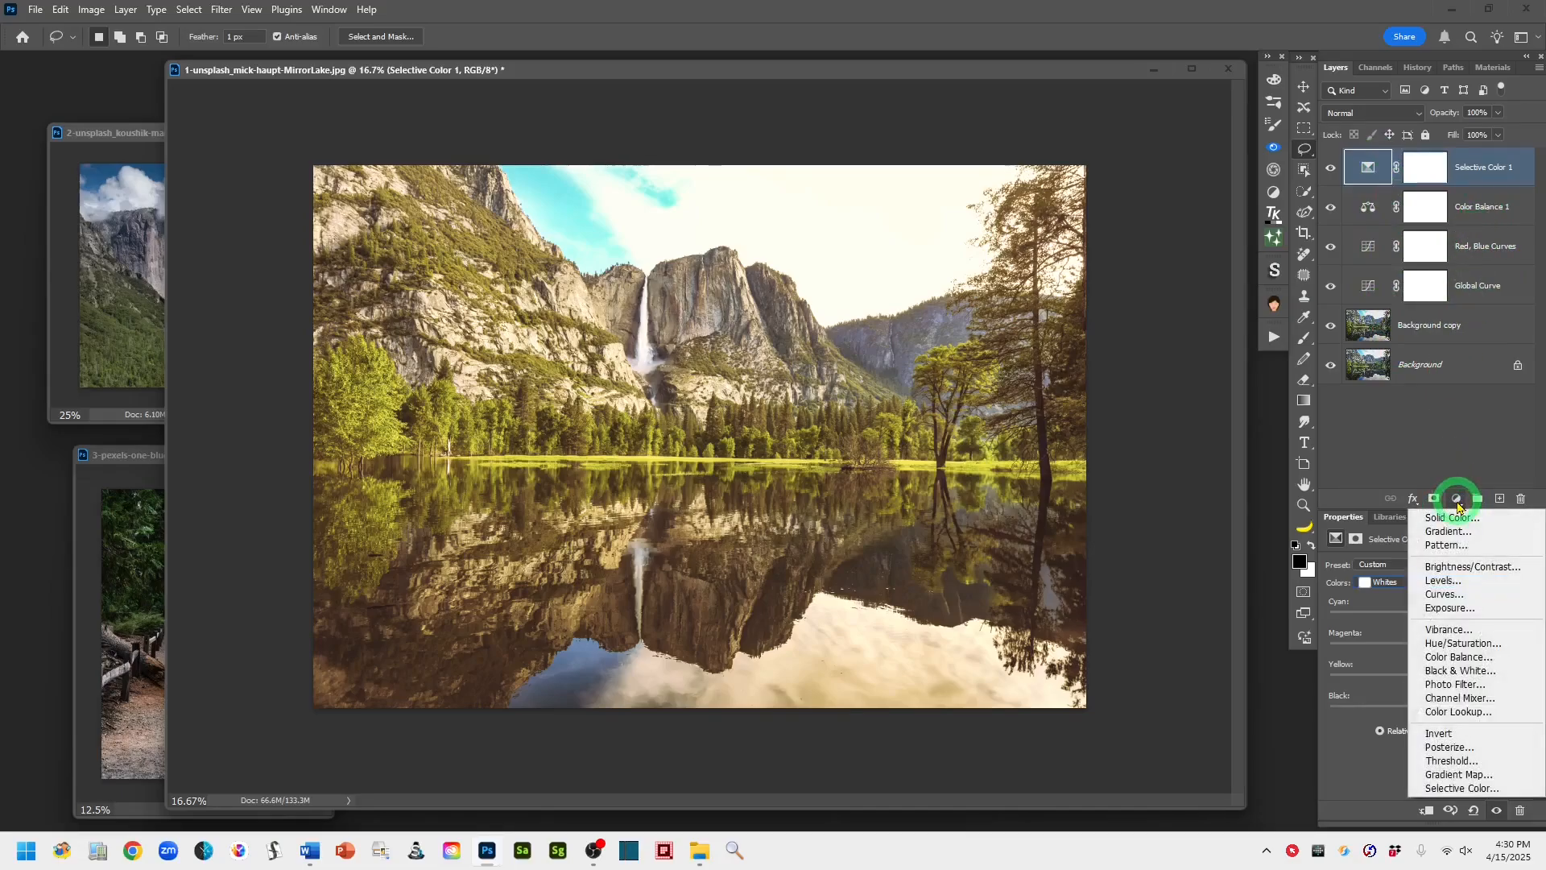
click(1452, 459)
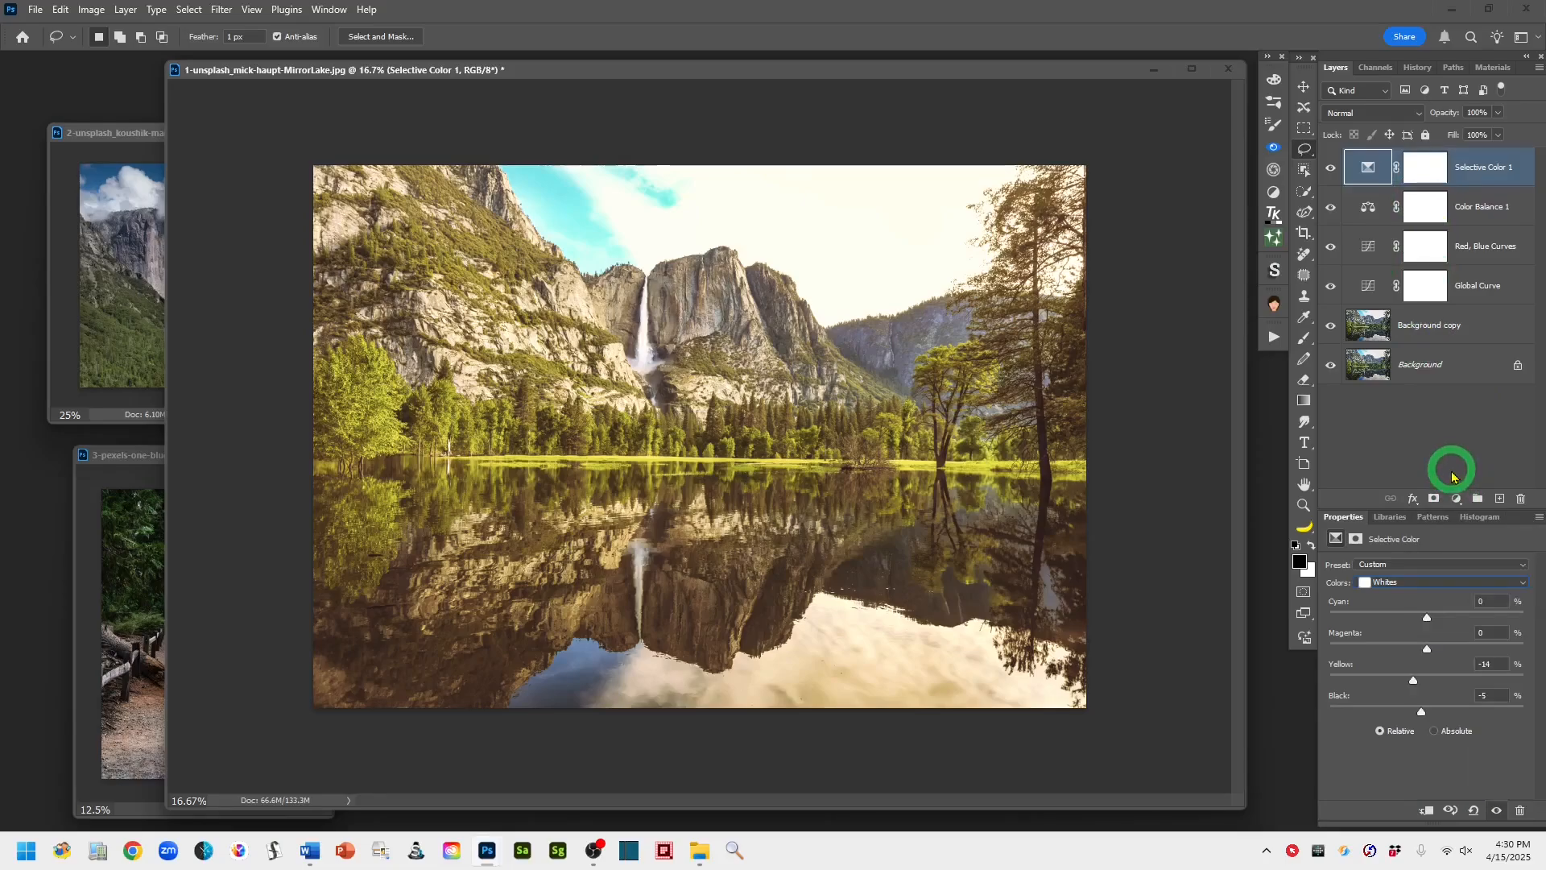
click(1455, 500)
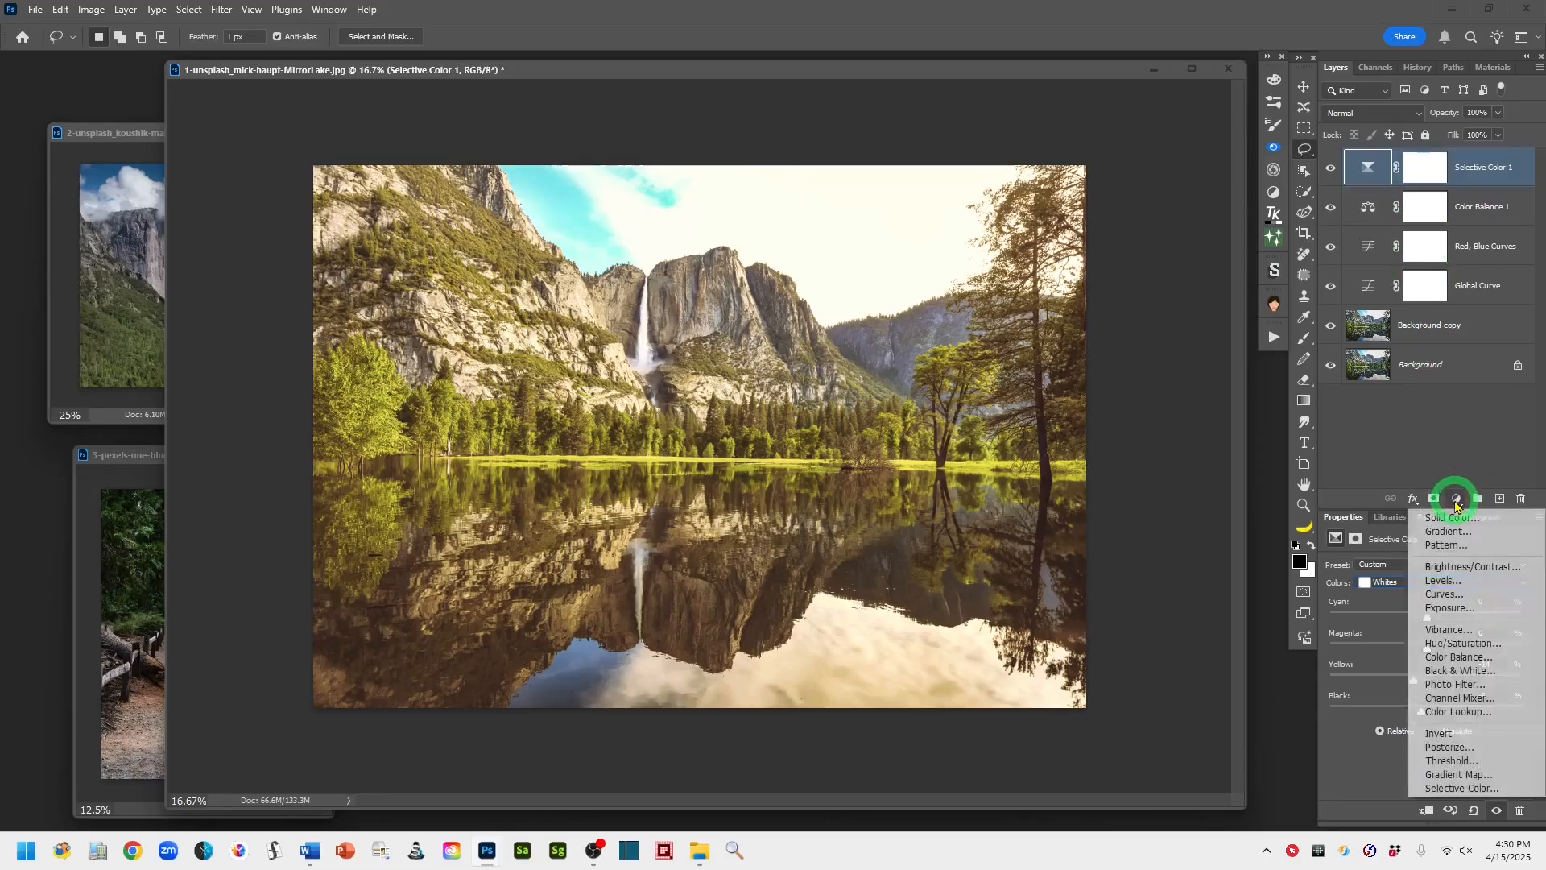
click(1484, 645)
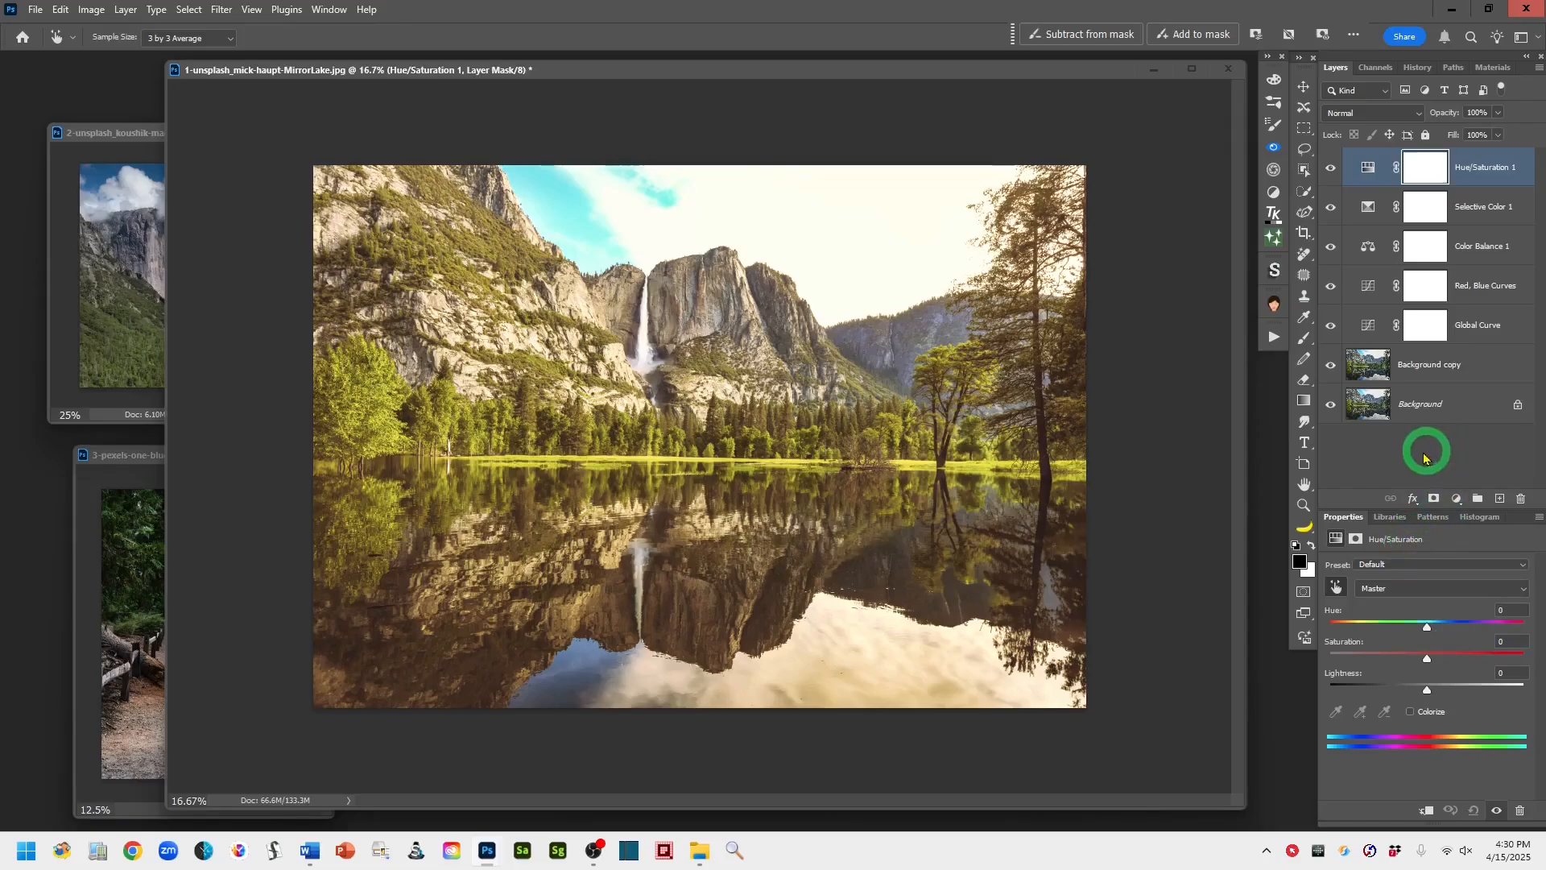
click(1368, 167)
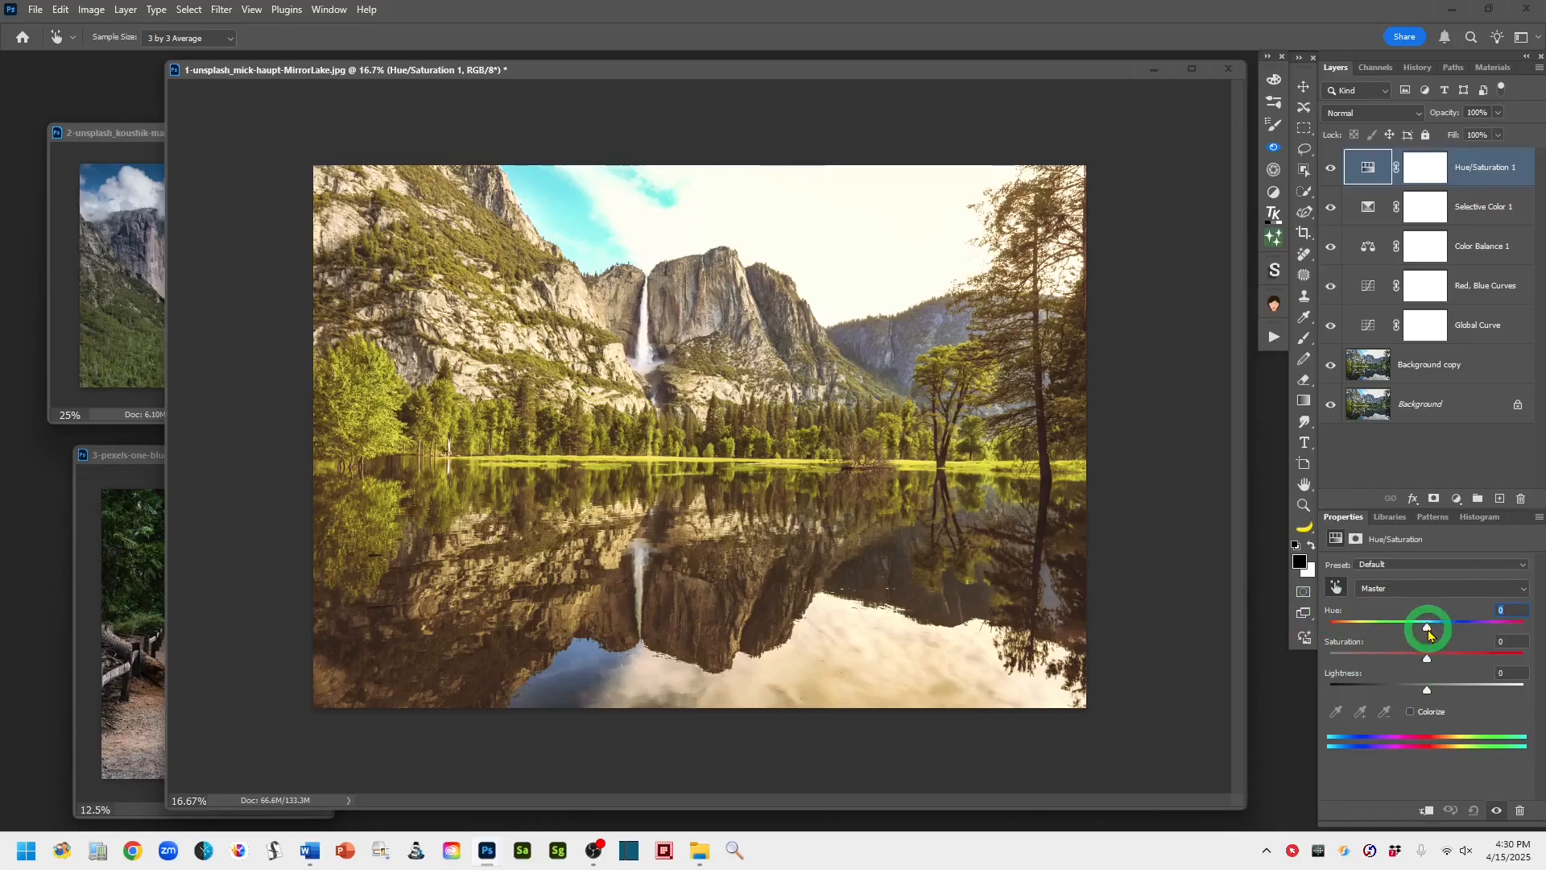
Try lowering the master Saturation to -10, and return it to 0.
drag(1424, 626, 1416, 660)
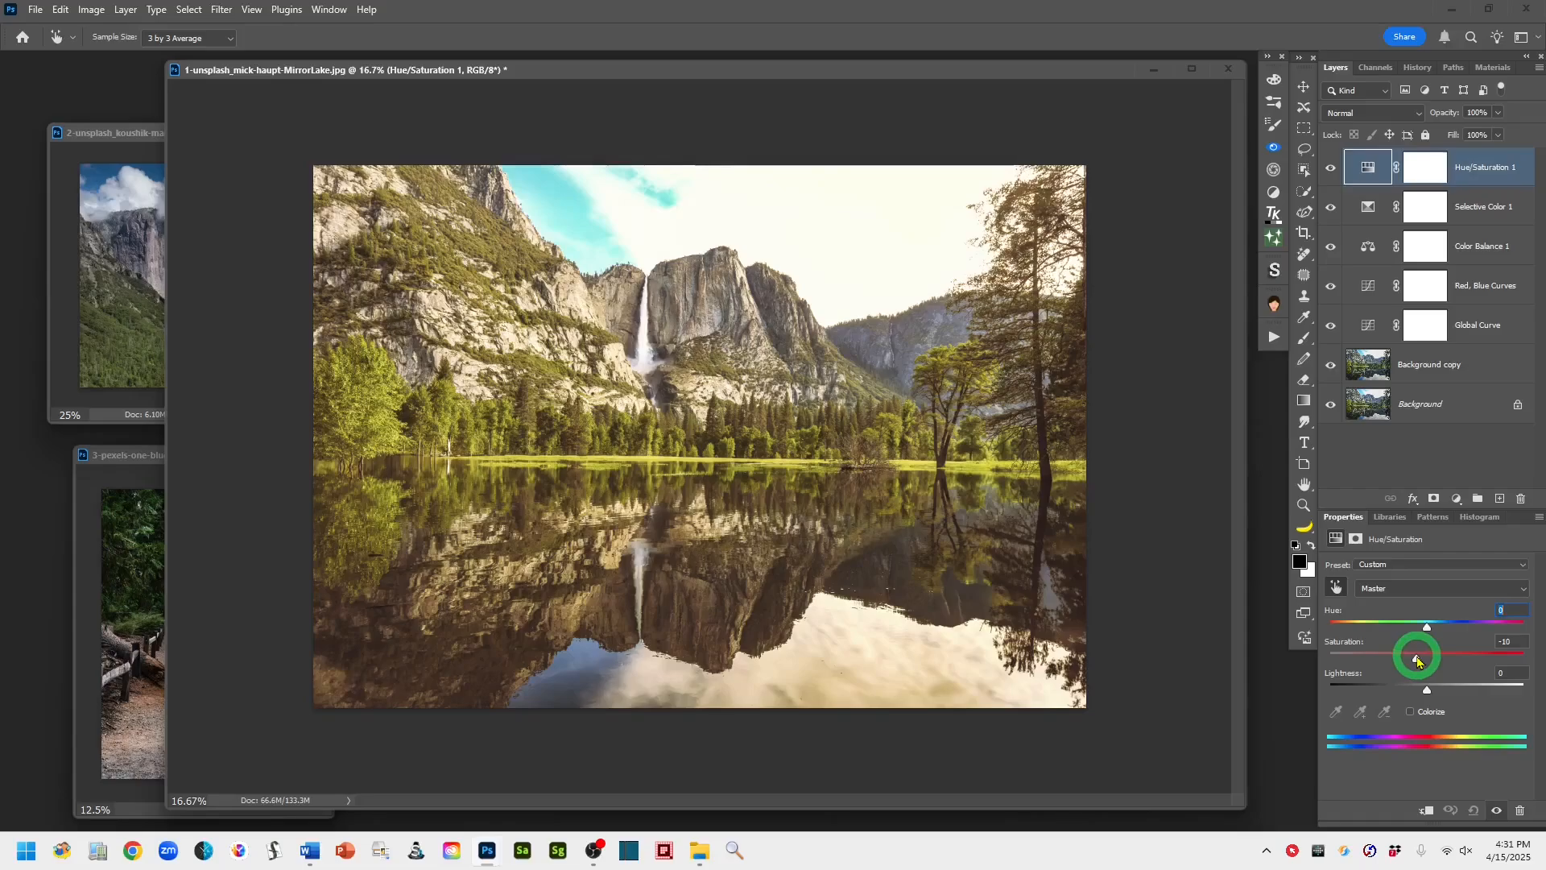
mouse_move(1417, 661)
mouse_down()
mouse_move(1419, 694)
mouse_move(1404, 693)
mouse_move(1464, 694)
mouse_move(1418, 693)
mouse_move(1439, 693)
mouse_move(1422, 694)
mouse_move(1418, 661)
mouse_up()
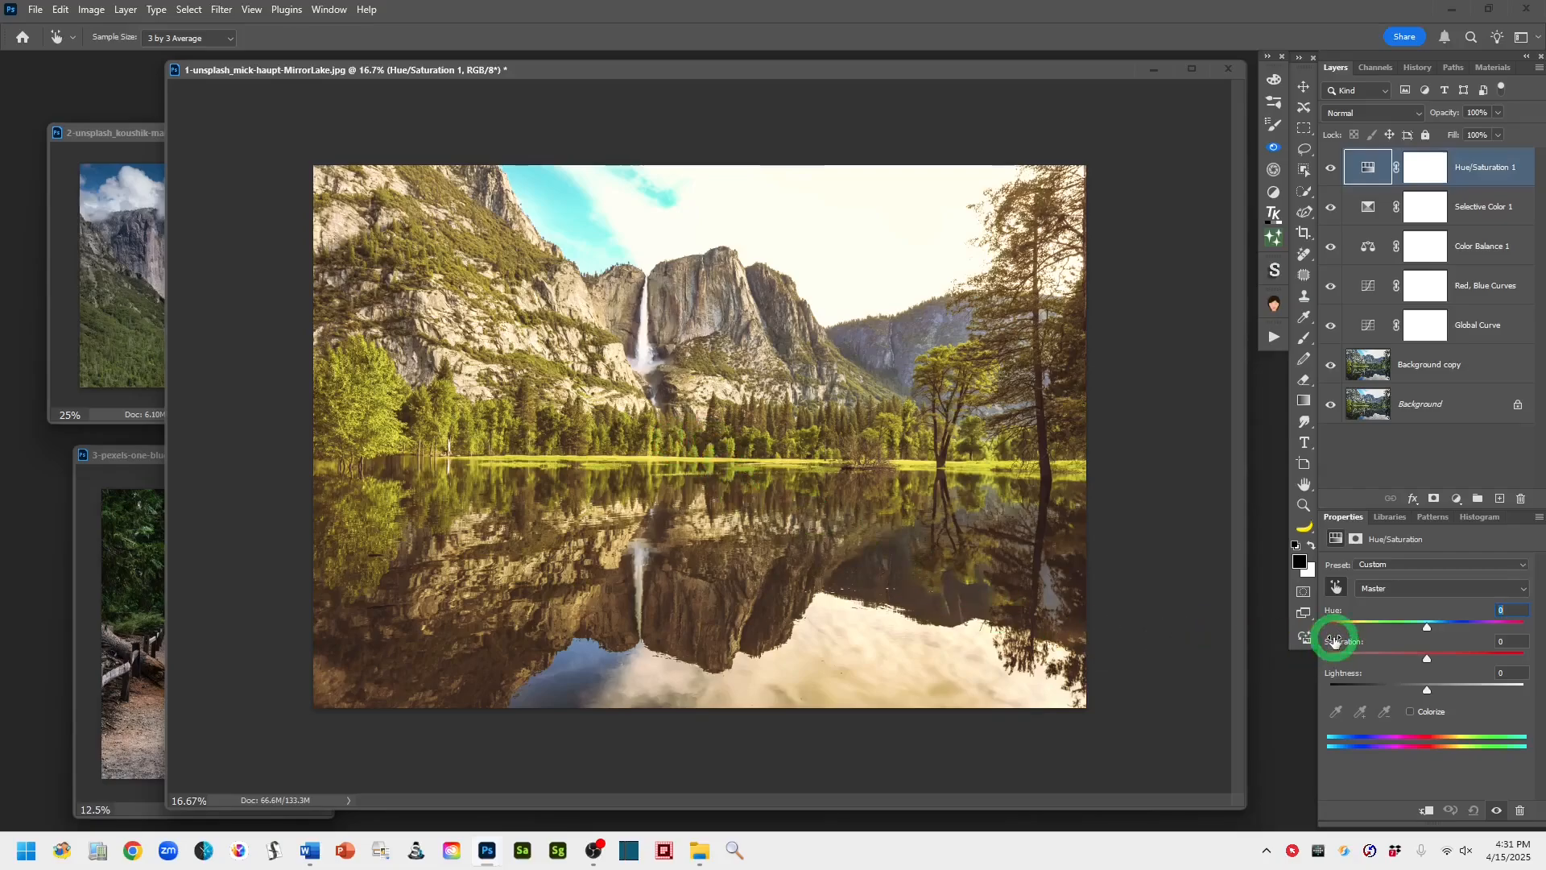
Sample the trees along the far shore with the on-image adjustment tool to target Yellows in Hue/Saturation.
click(1330, 588)
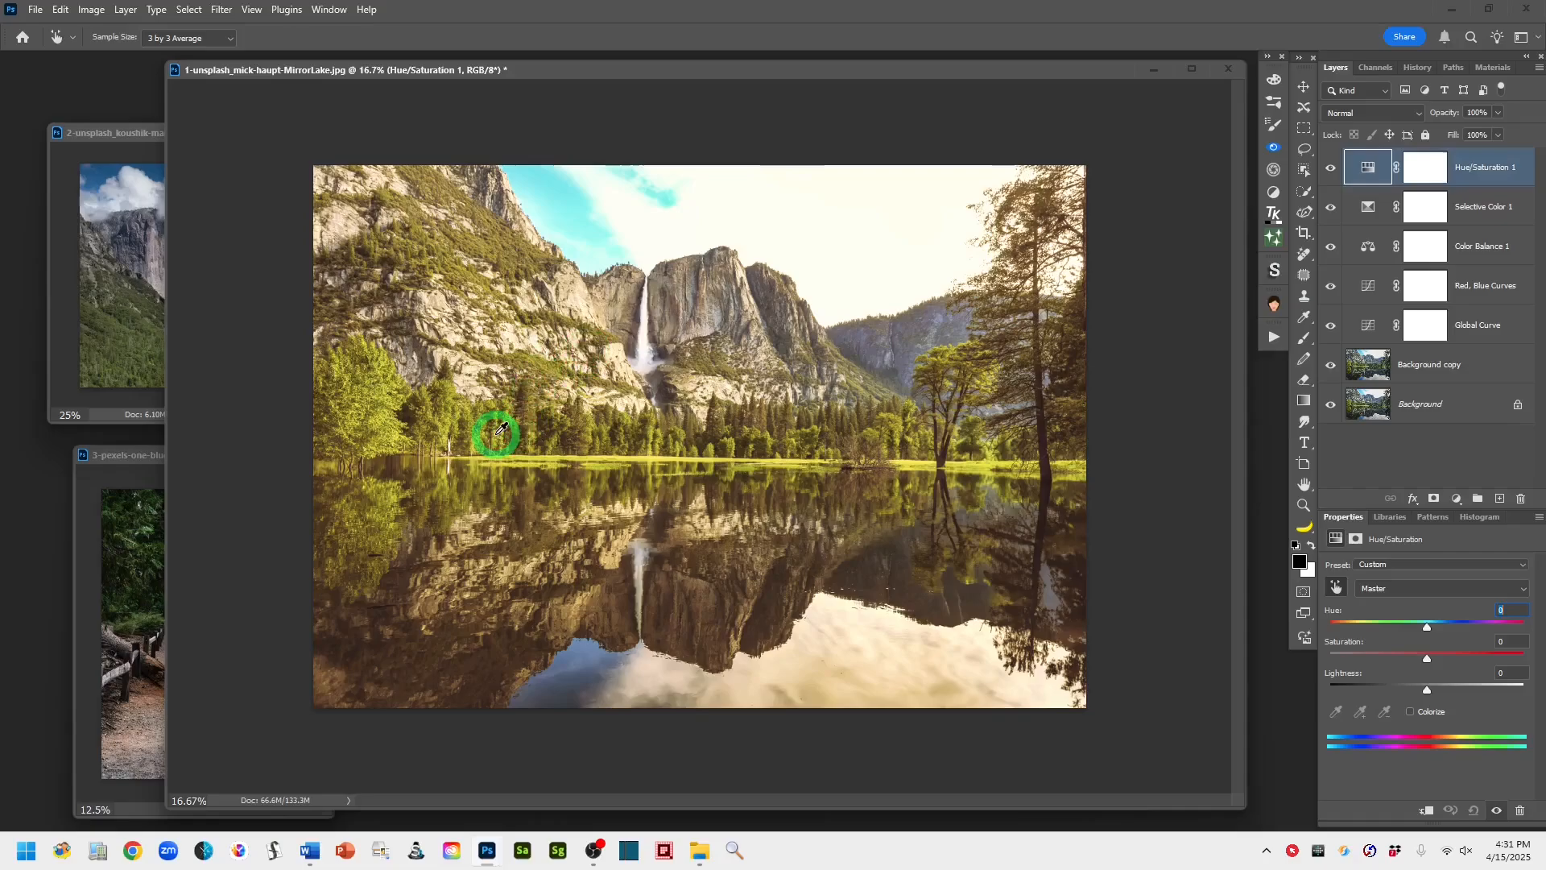
click(655, 427)
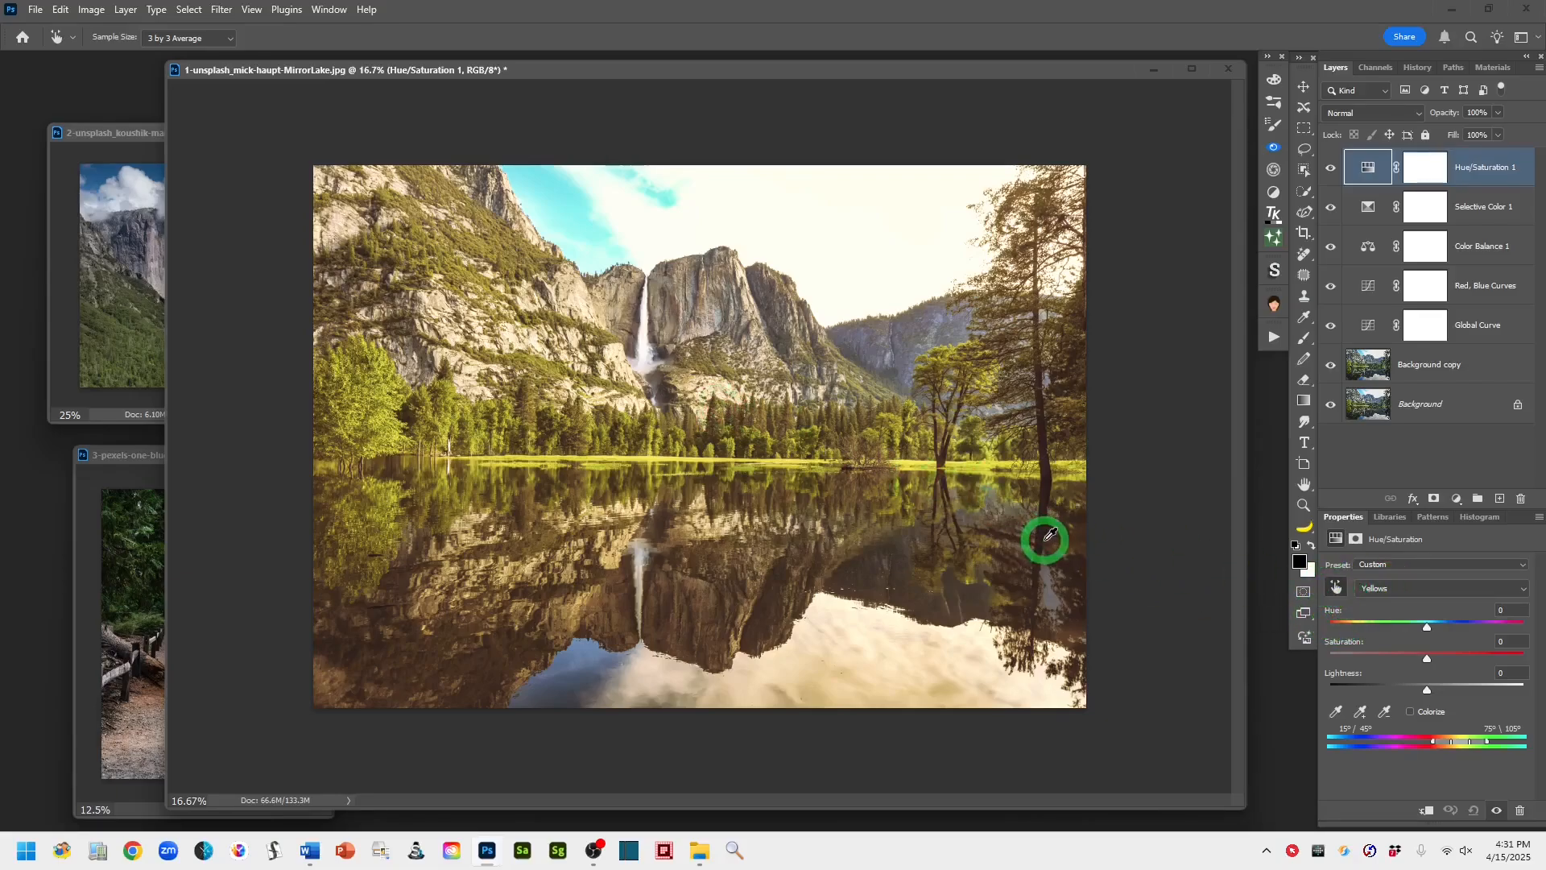
click(1337, 588)
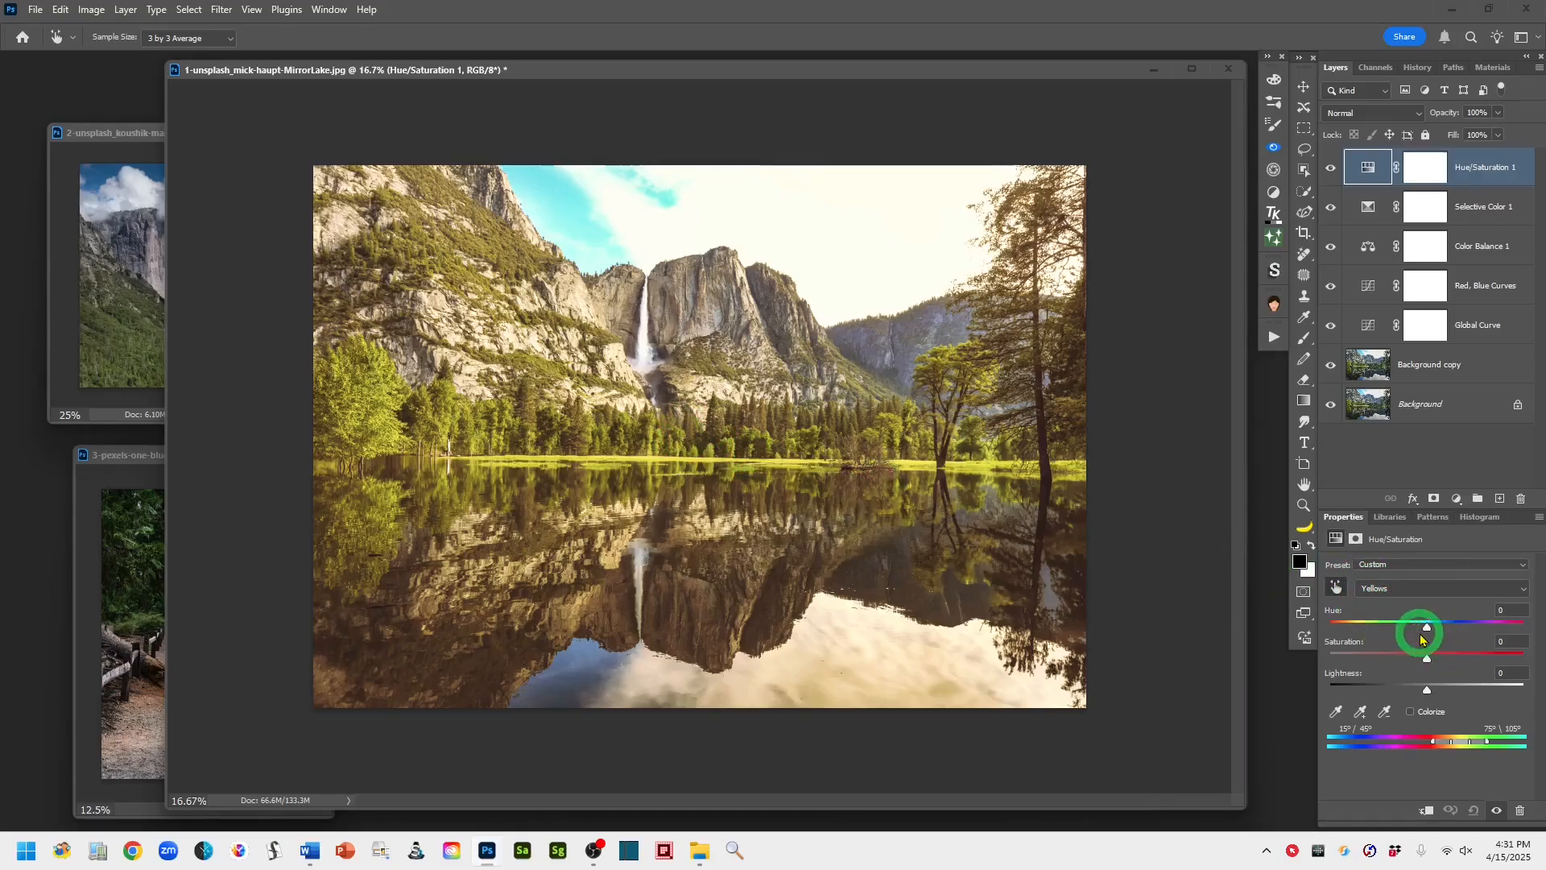
Set the Yellows Saturation to -7 and Lightness to +15.
mouse_move(1427, 629)
mouse_down()
mouse_move(1408, 629)
mouse_move(1457, 629)
mouse_move(1393, 627)
mouse_move(1449, 626)
mouse_move(1426, 629)
mouse_up()
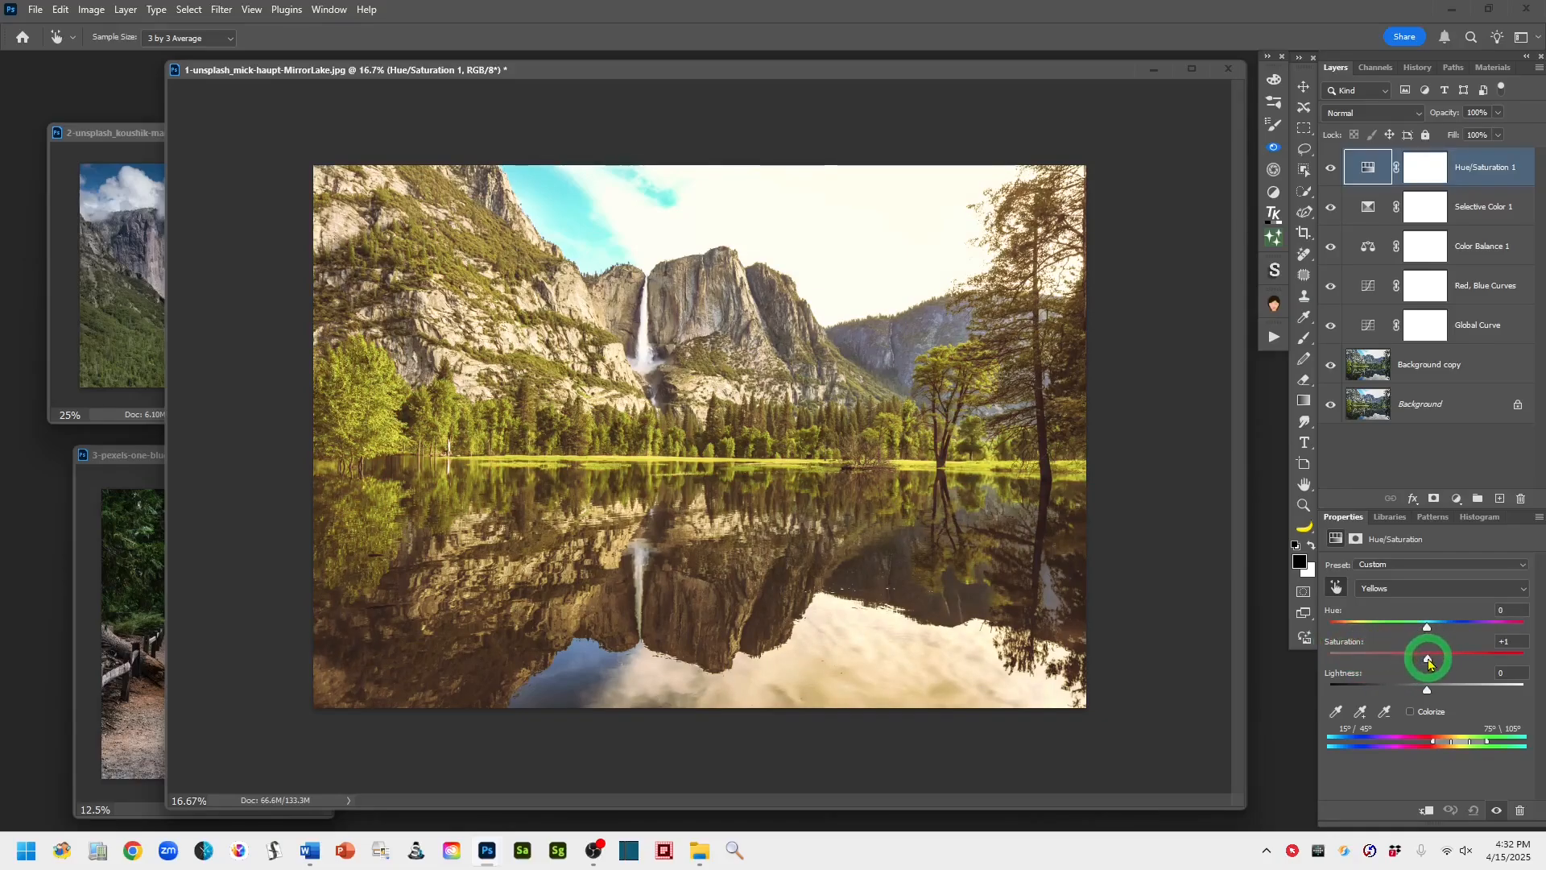
drag(1429, 662, 1421, 662)
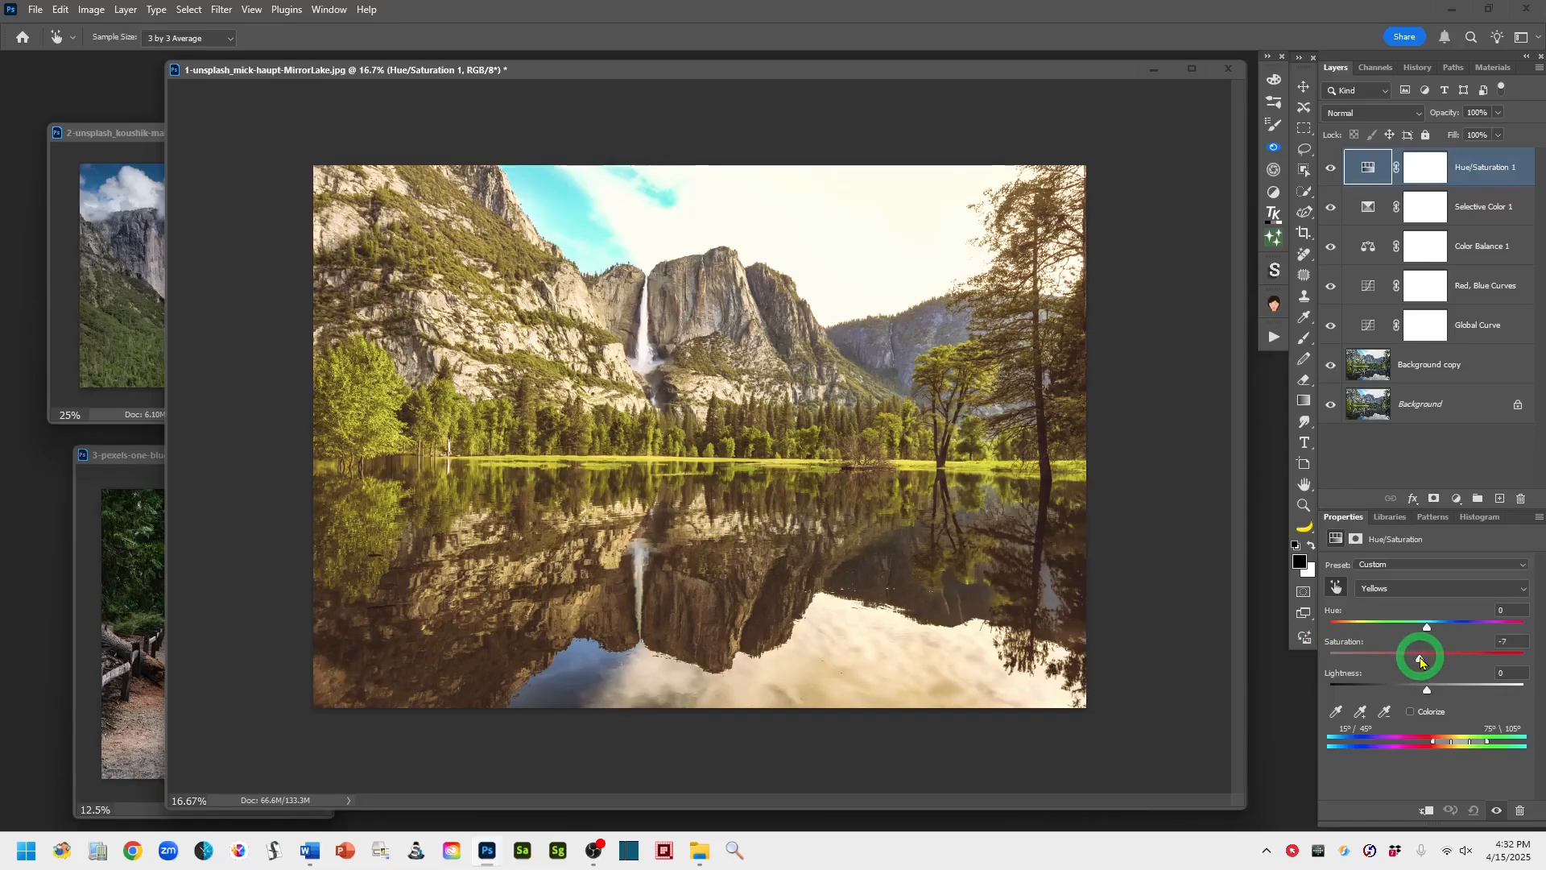
click(1385, 711)
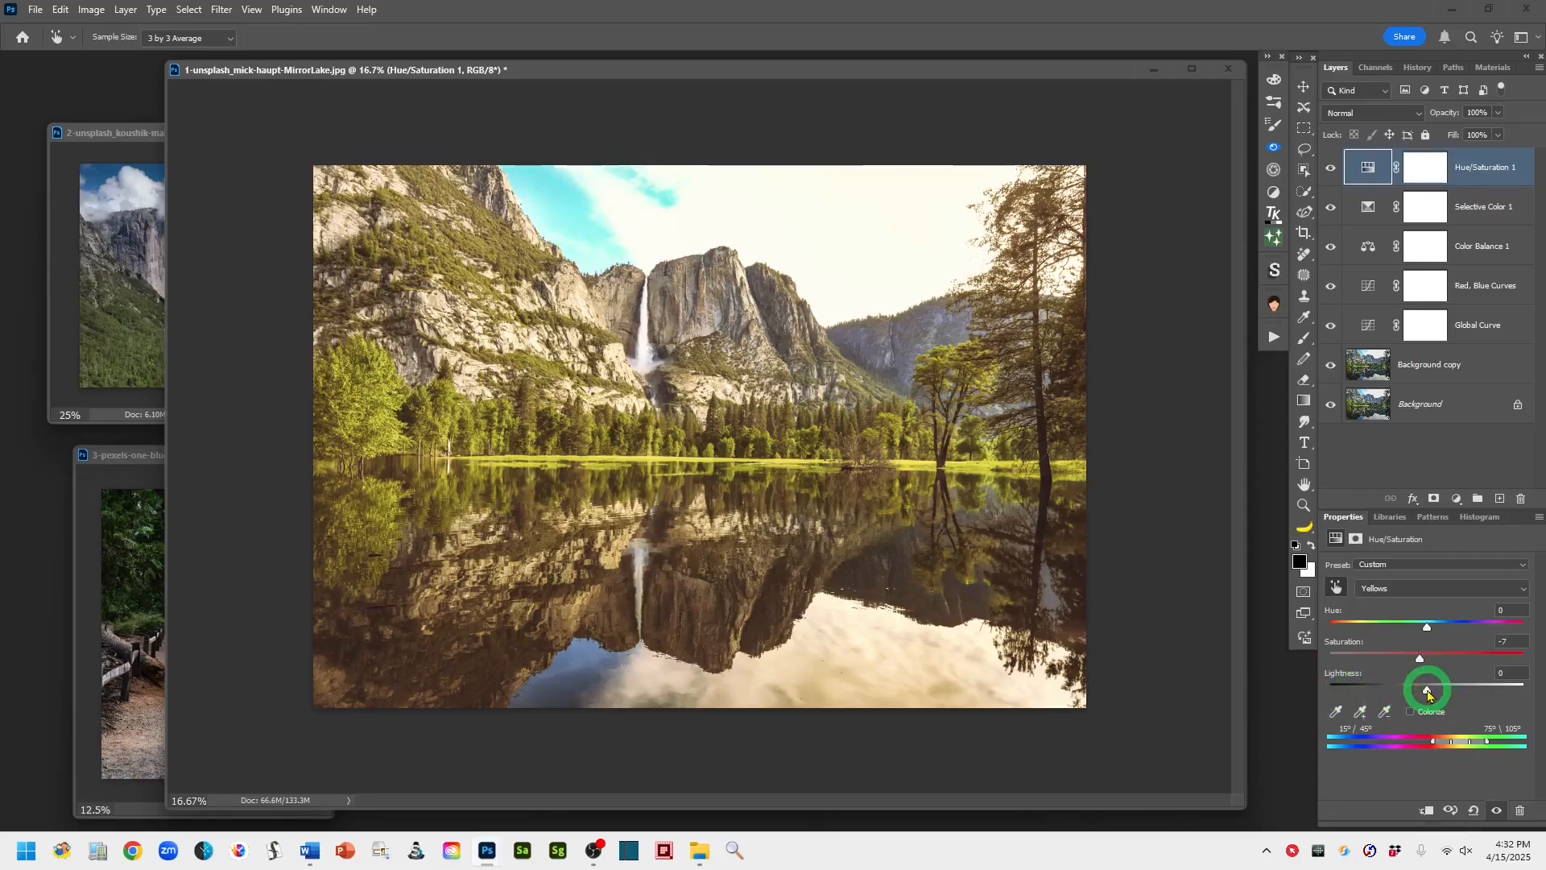
mouse_move(1427, 692)
mouse_down()
mouse_move(1454, 694)
mouse_move(1440, 697)
mouse_up()
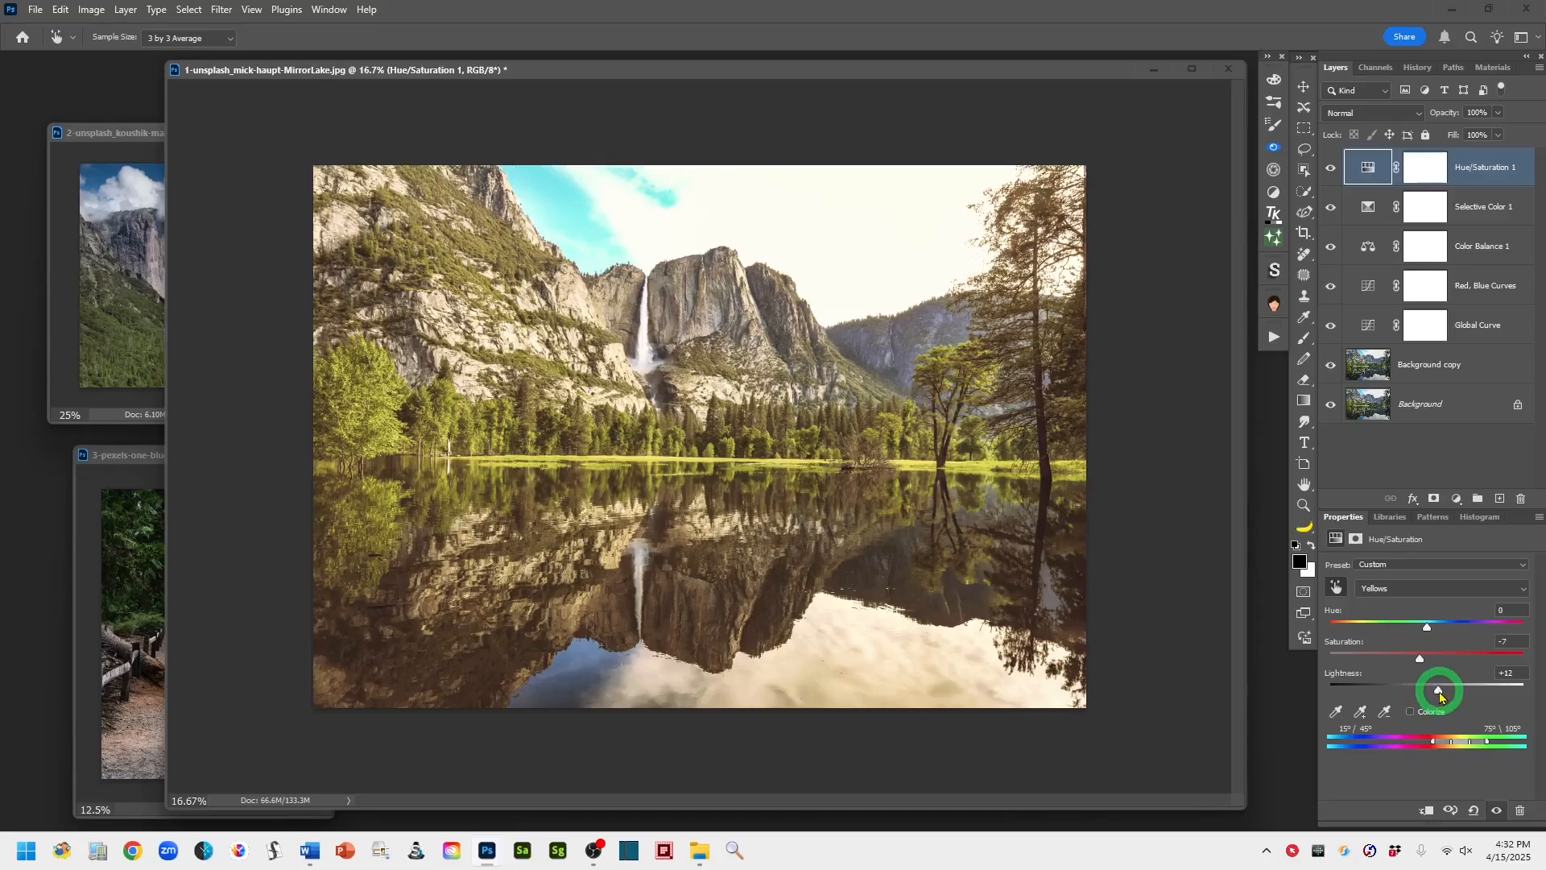
drag(1441, 697, 1443, 697)
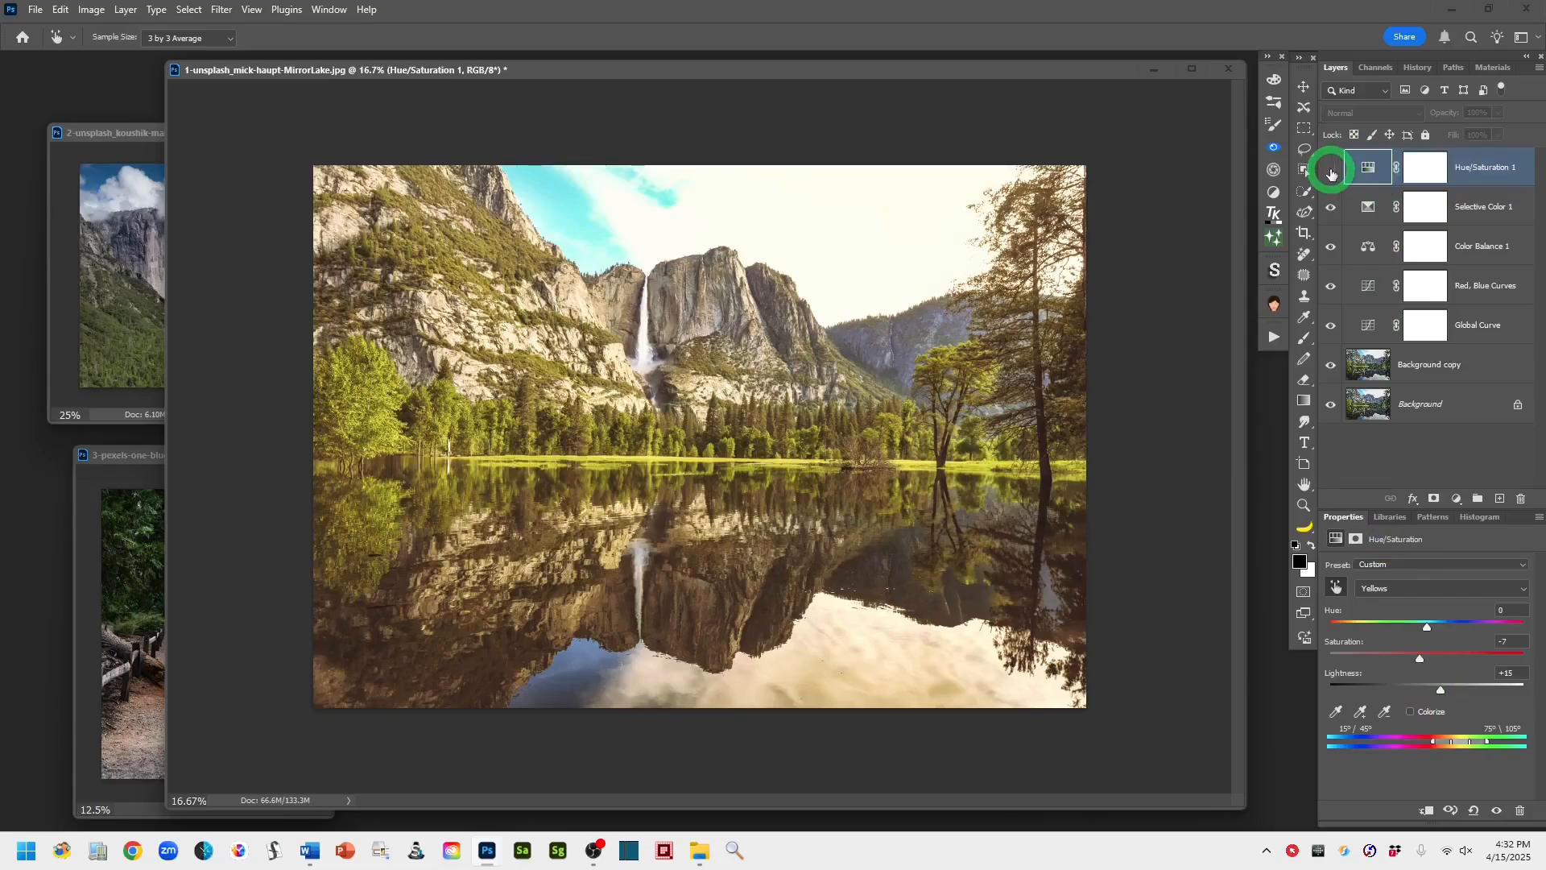
Compare the photo with the Hue/Saturation layer hidden and shown, and set the Yellows Saturation to +4.
click(1331, 169)
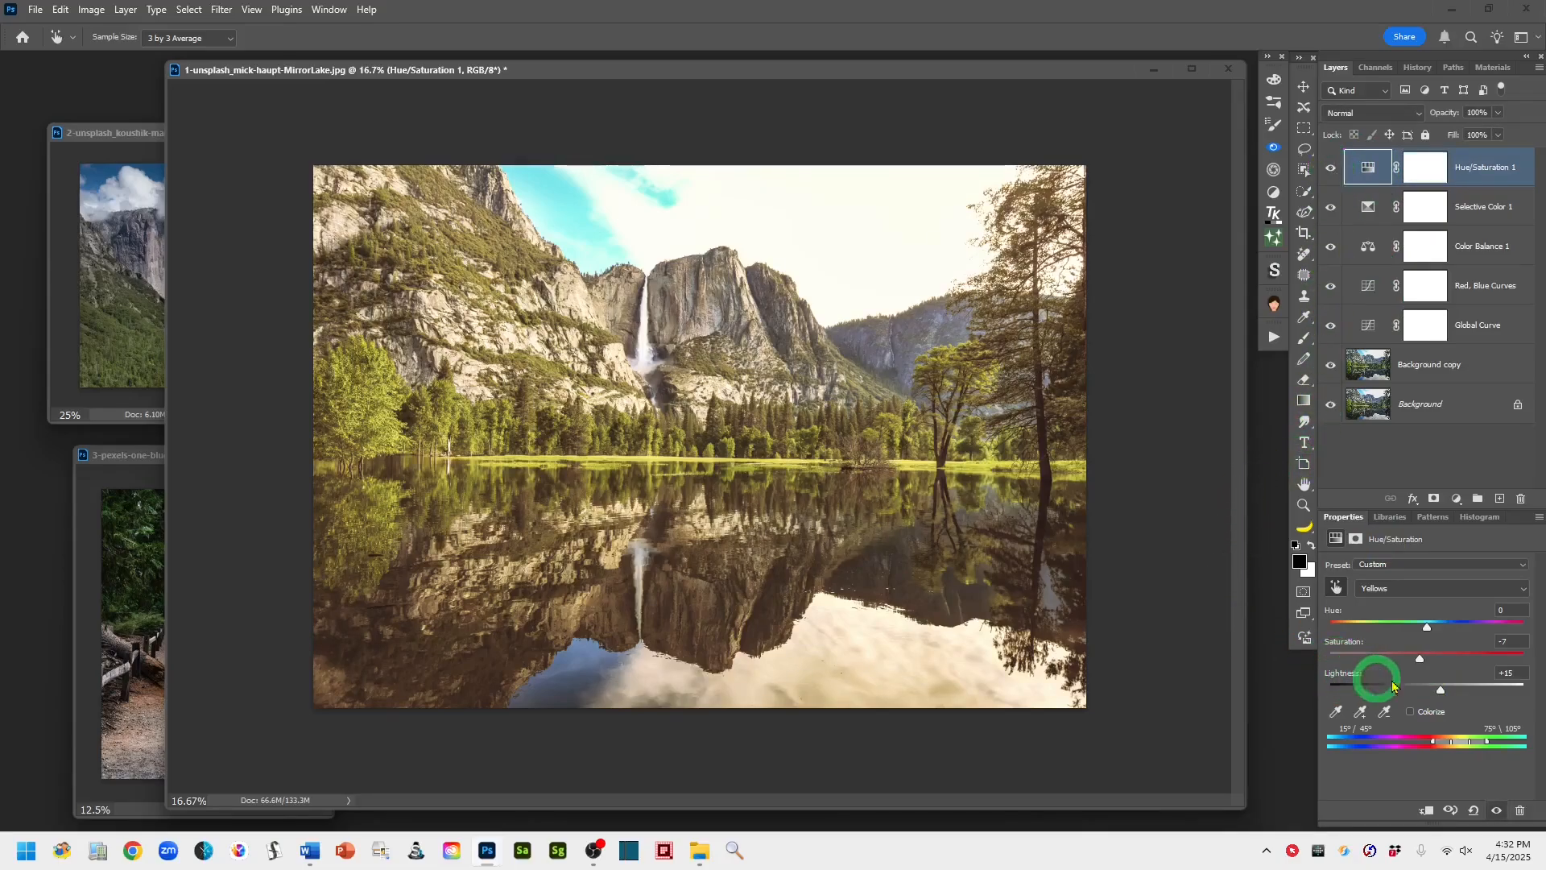
drag(1419, 664, 1432, 664)
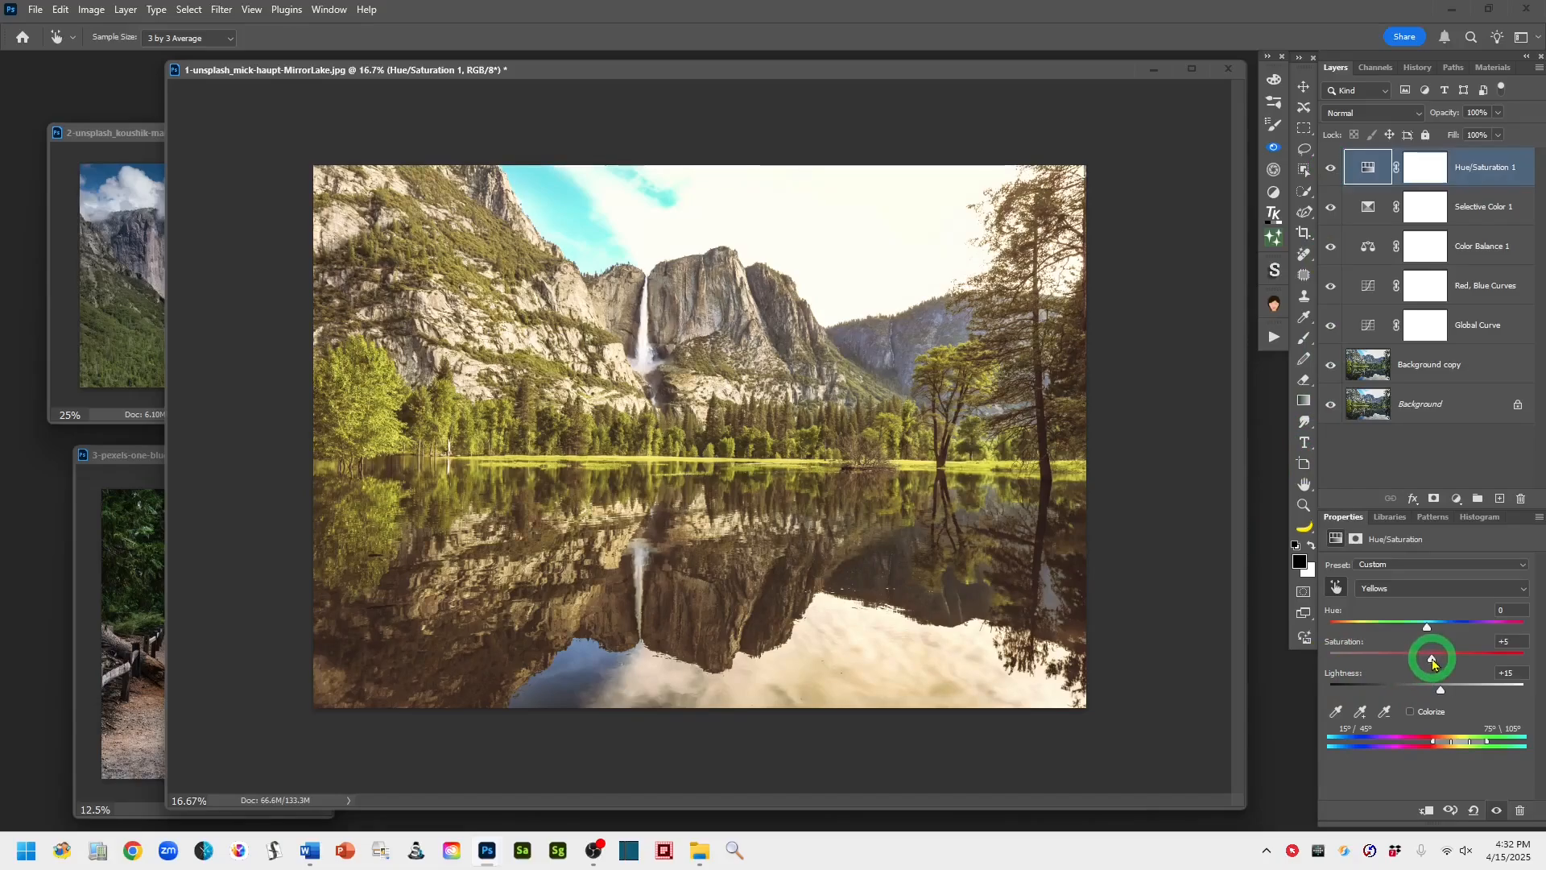
drag(1432, 662, 1429, 662)
drag(1441, 693, 1440, 694)
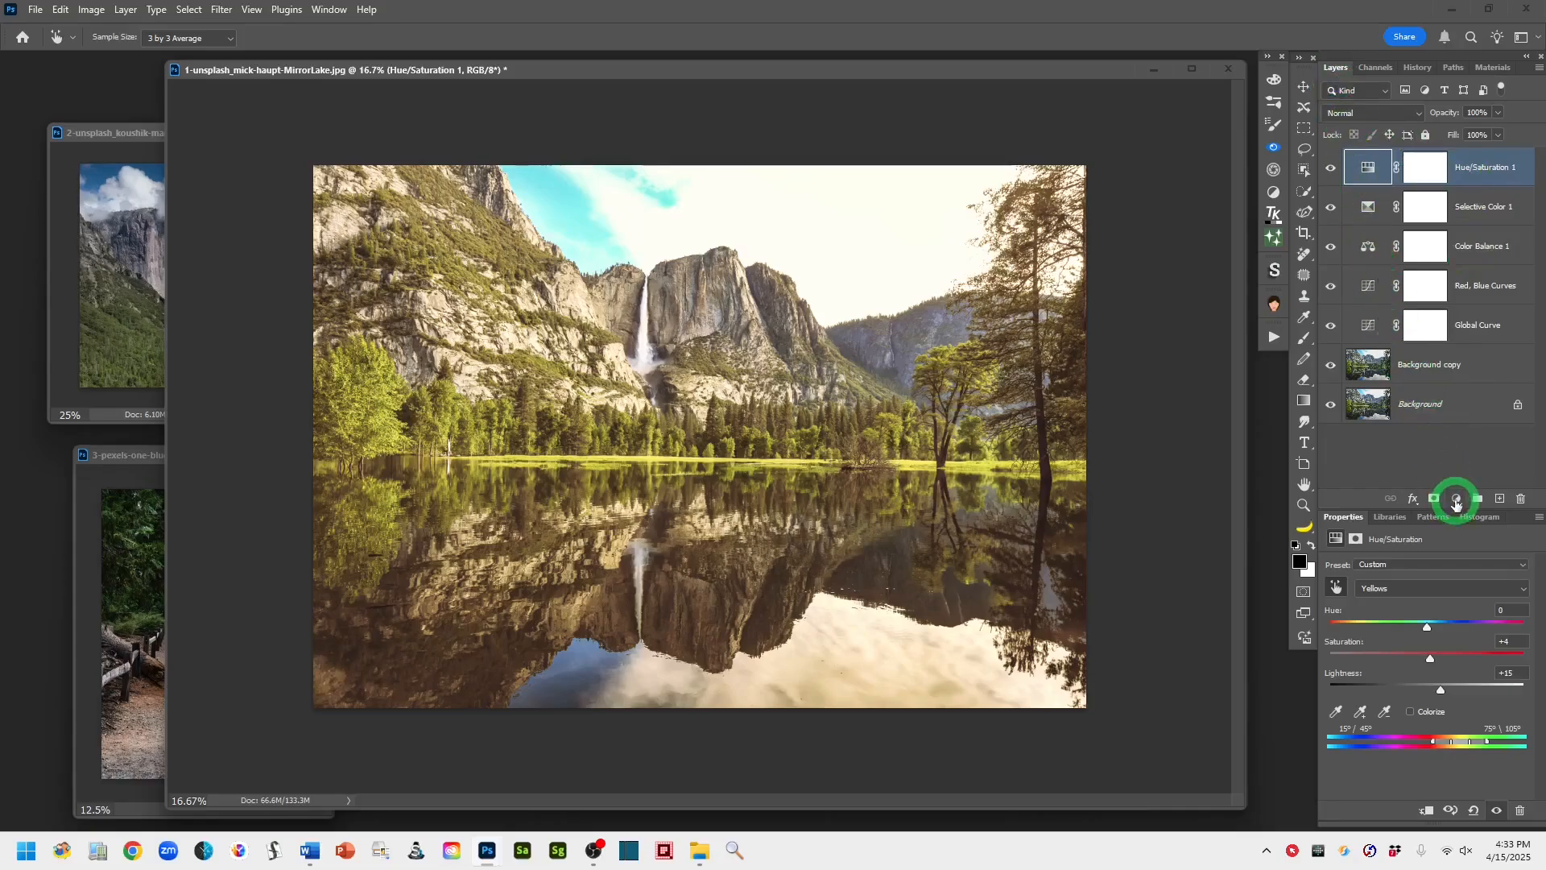
Add a Gradient Map adjustment layer above Hue/Saturation and shift the document window away from the panels.
click(1456, 499)
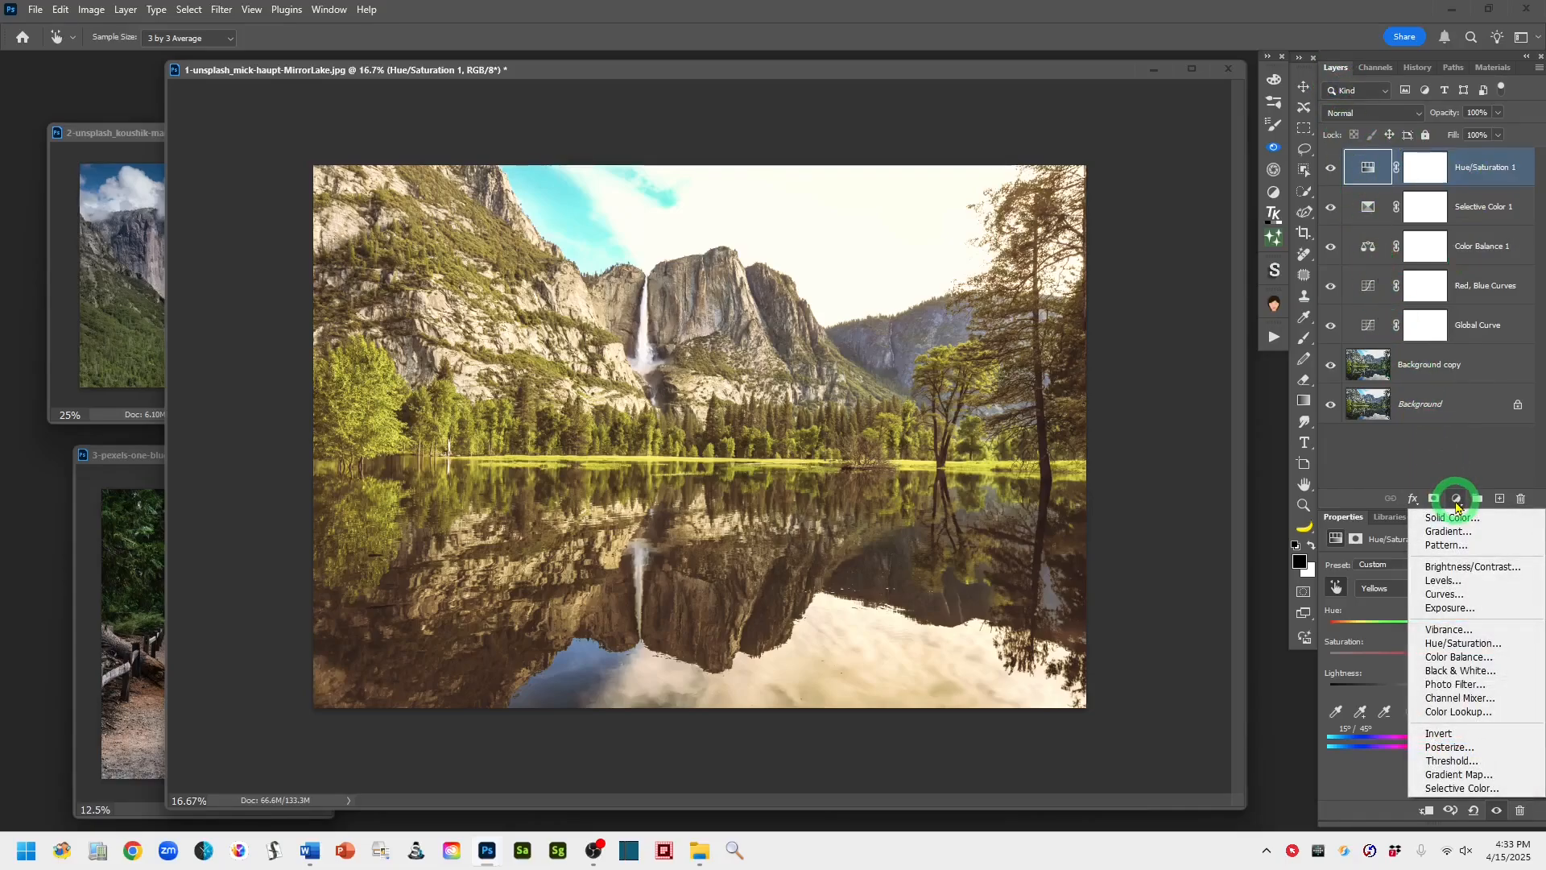
click(1467, 775)
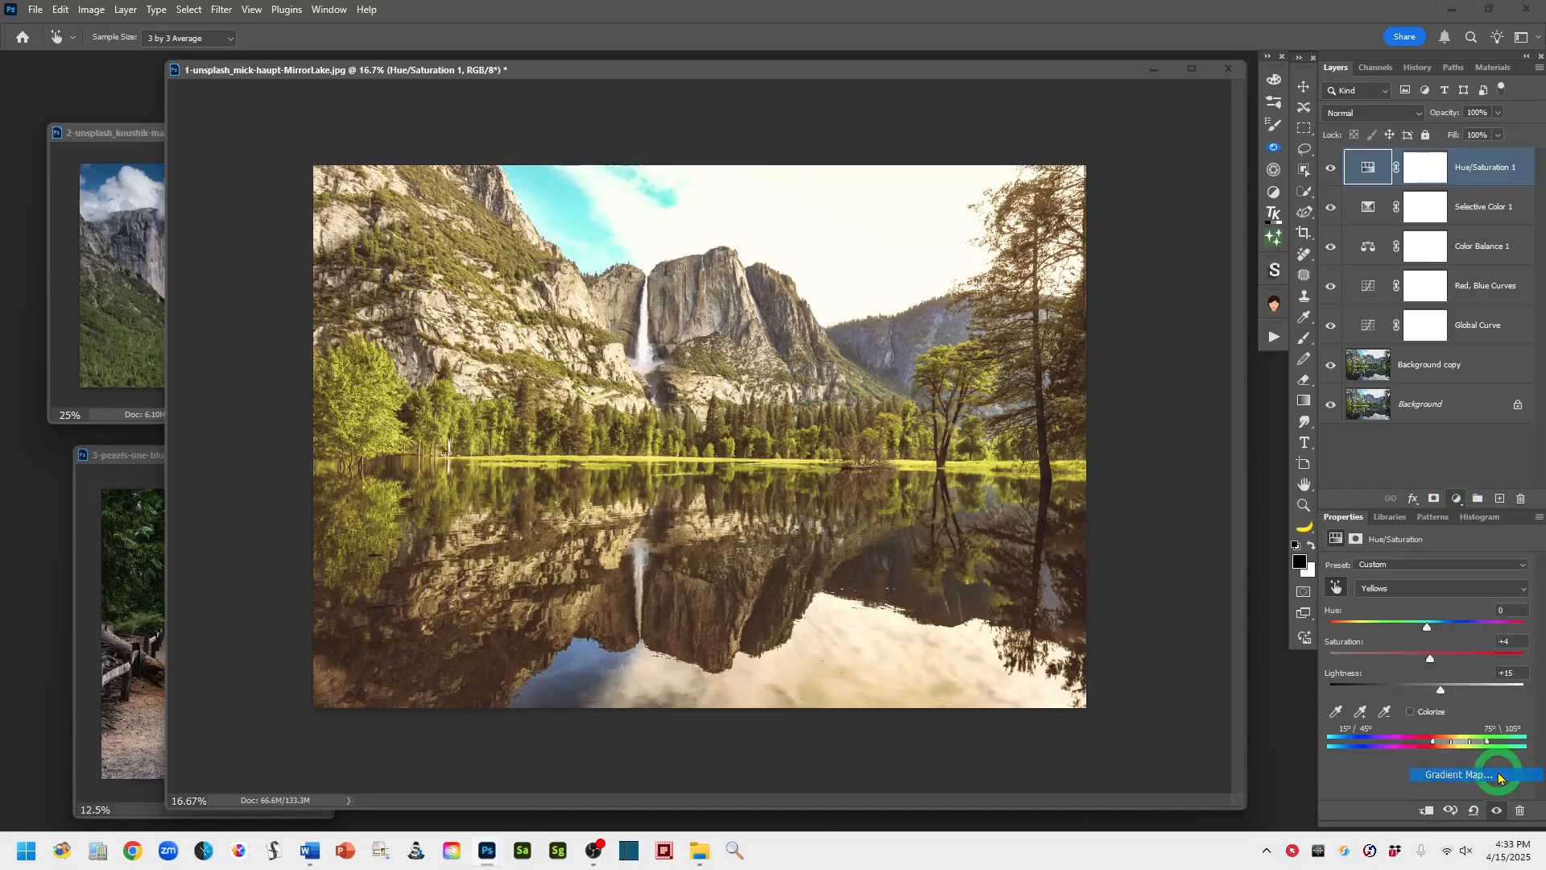
drag(918, 83, 863, 83)
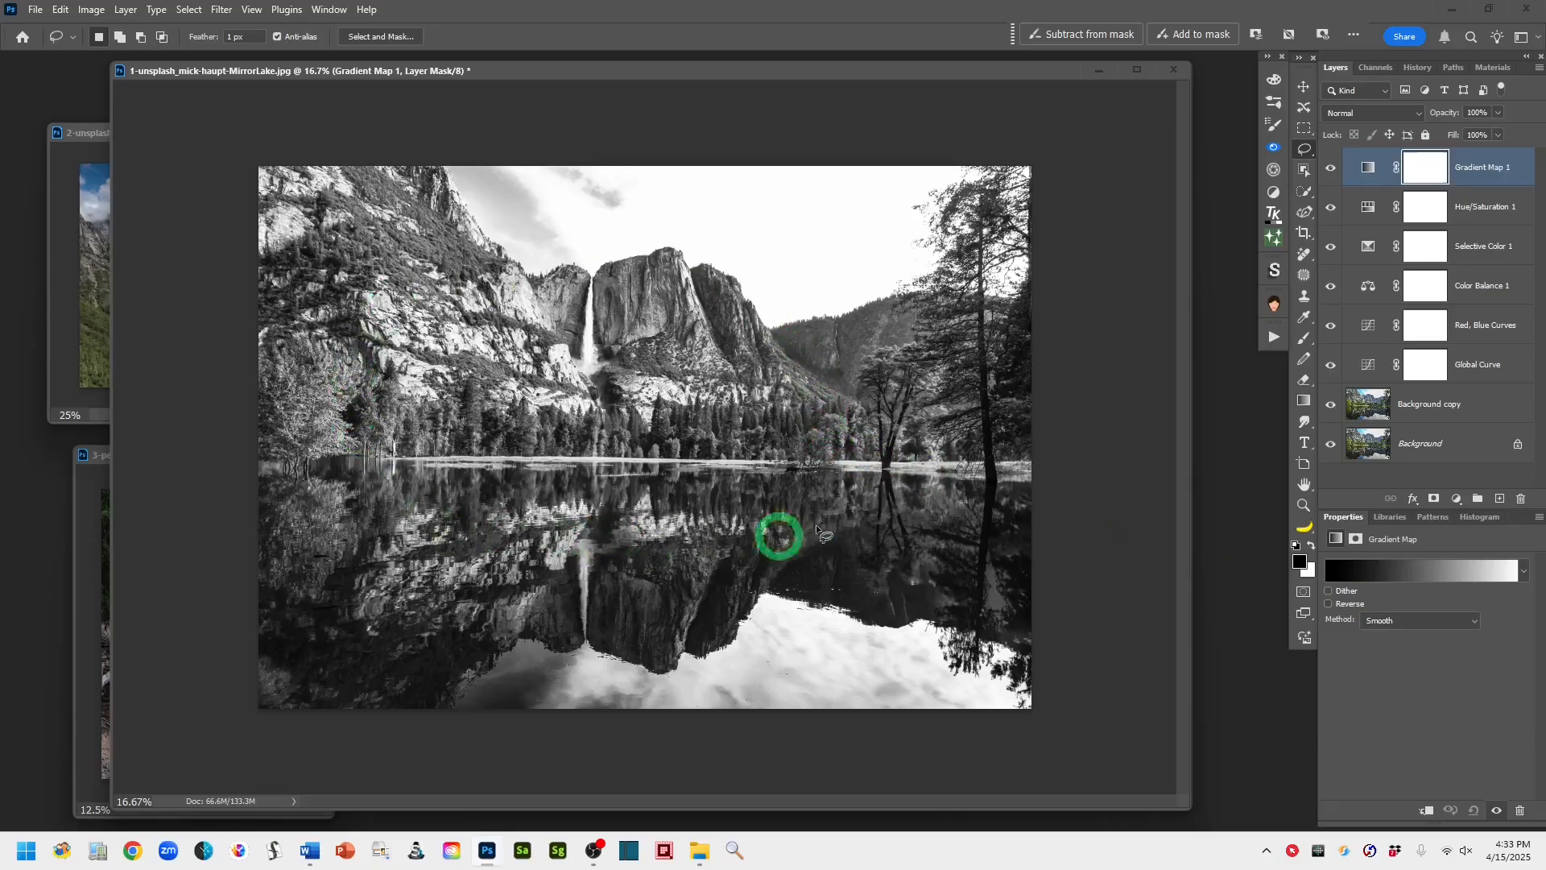
drag(795, 84, 806, 85)
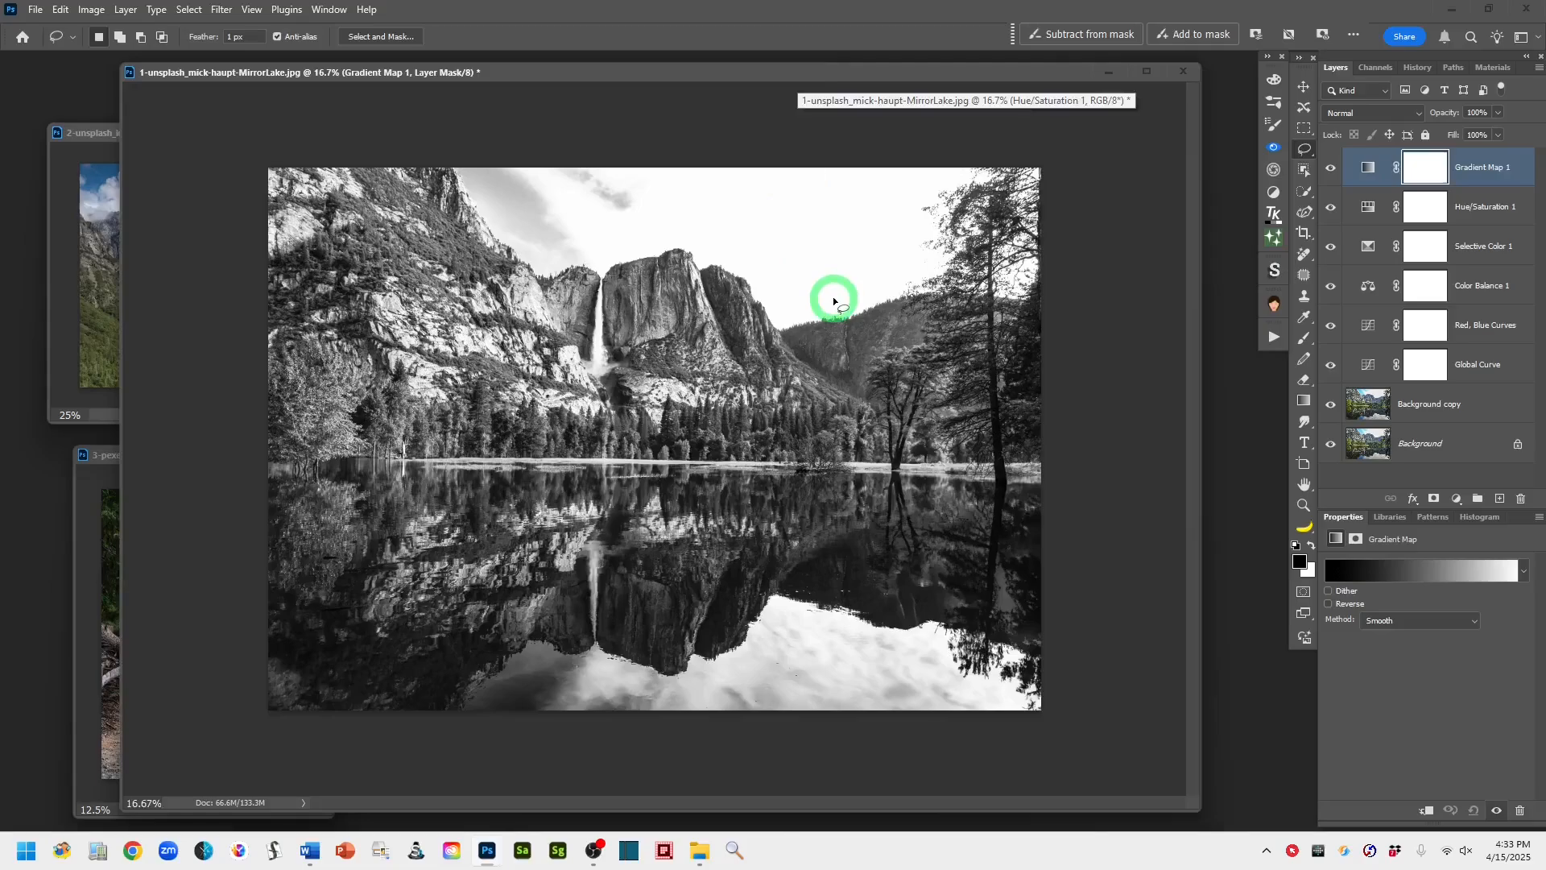
drag(833, 303, 727, 391)
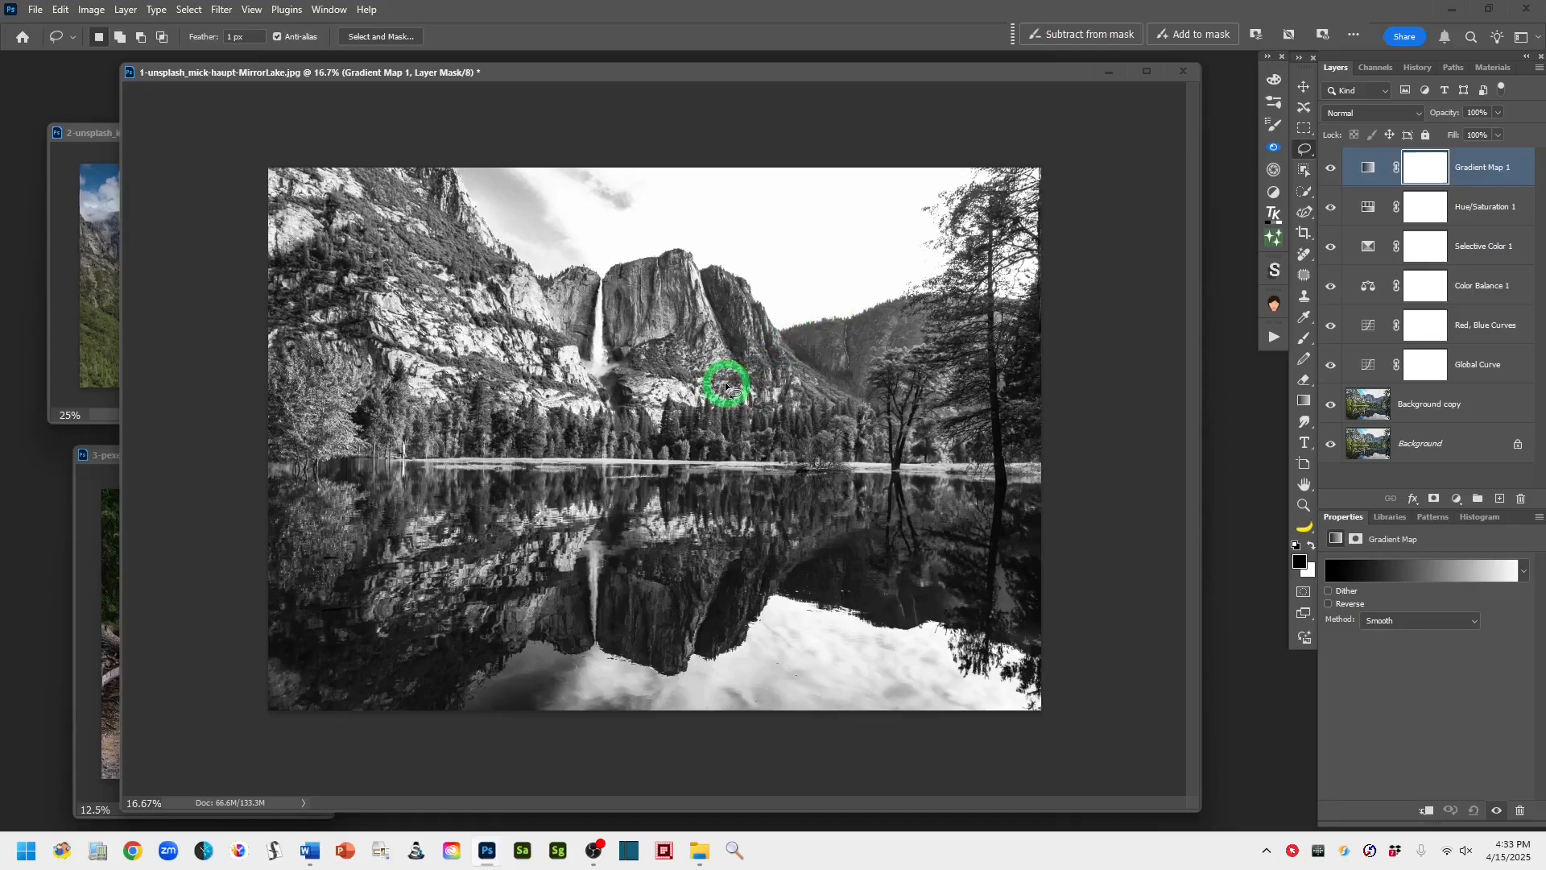
mouse_move(726, 387)
mouse_down()
mouse_move(1008, 481)
mouse_move(1117, 617)
mouse_up()
mouse_move(992, 592)
mouse_down()
mouse_move(1285, 616)
mouse_move(1519, 595)
mouse_move(1415, 574)
mouse_up()
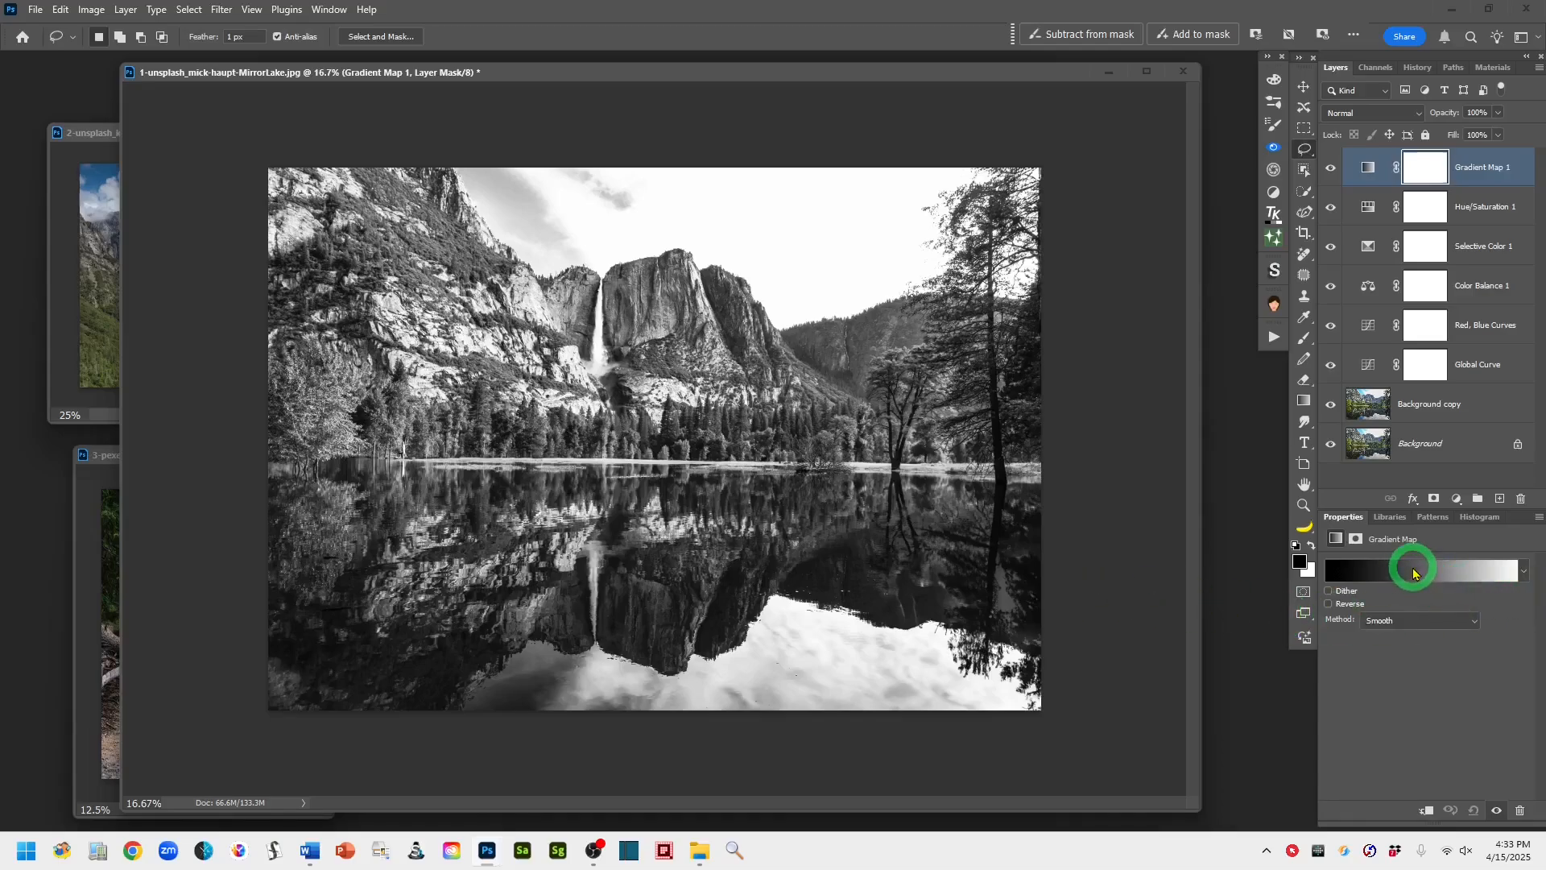
Open the Gradient Editor for the gradient map and move the document window so the photo is clear of the dialog.
click(1415, 573)
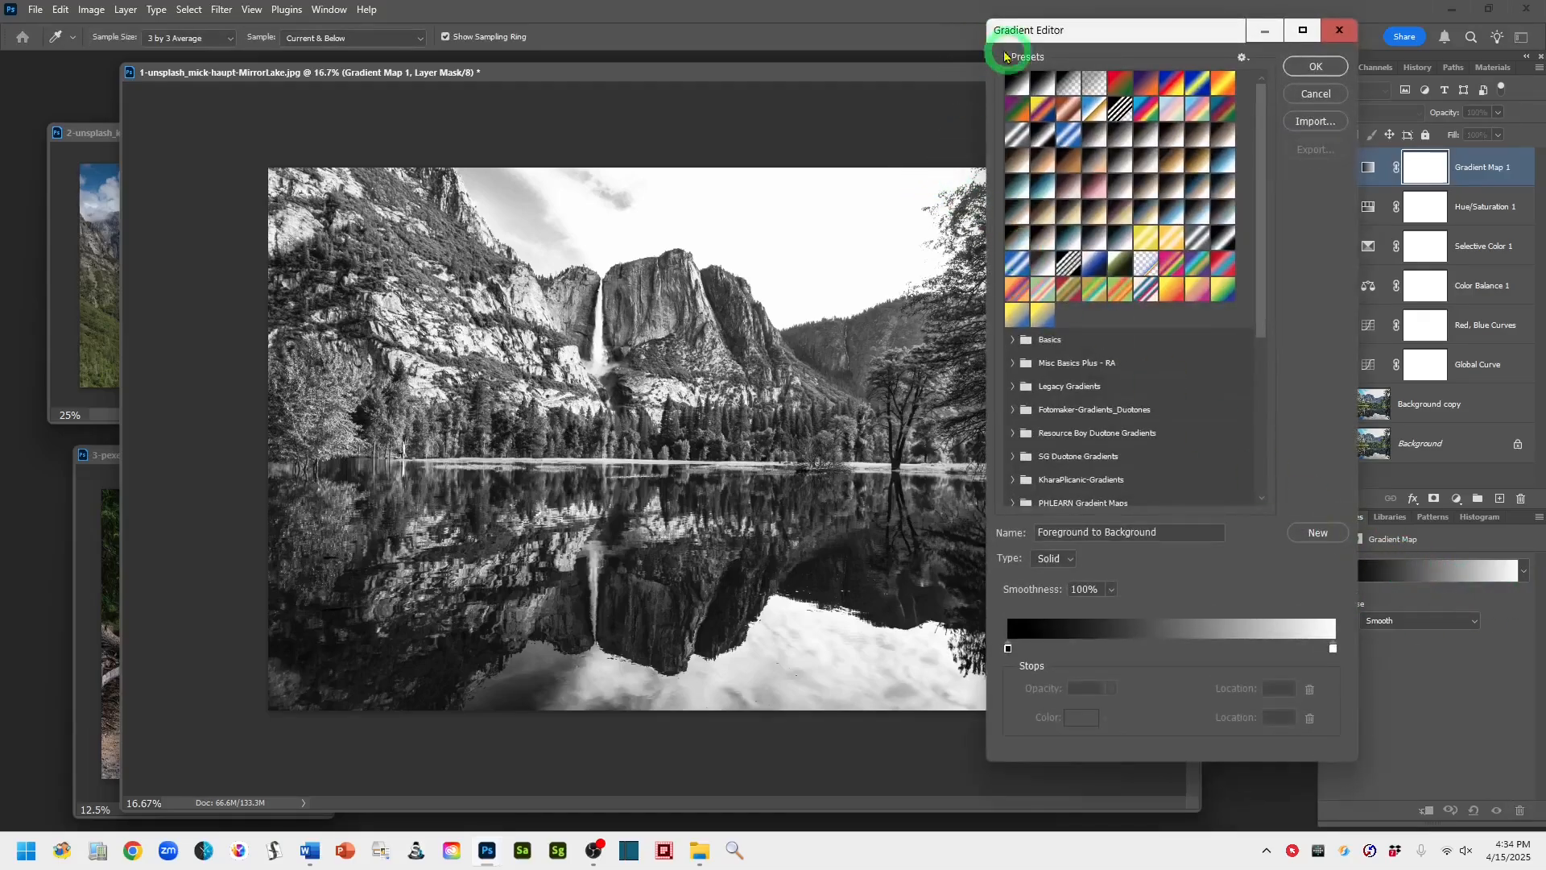
drag(872, 64, 791, 75)
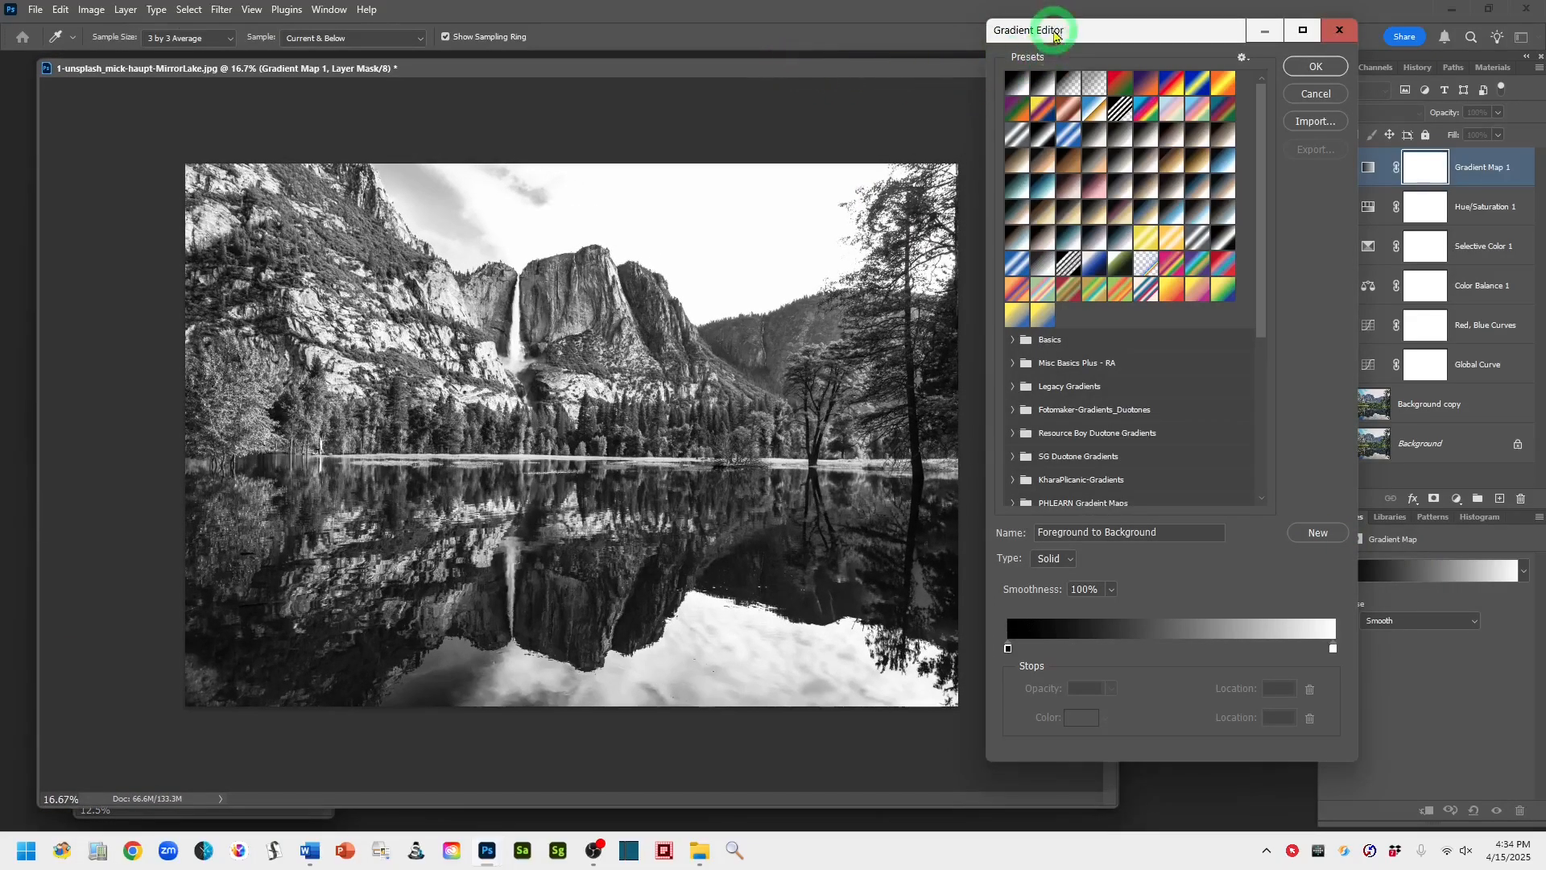
click(1121, 215)
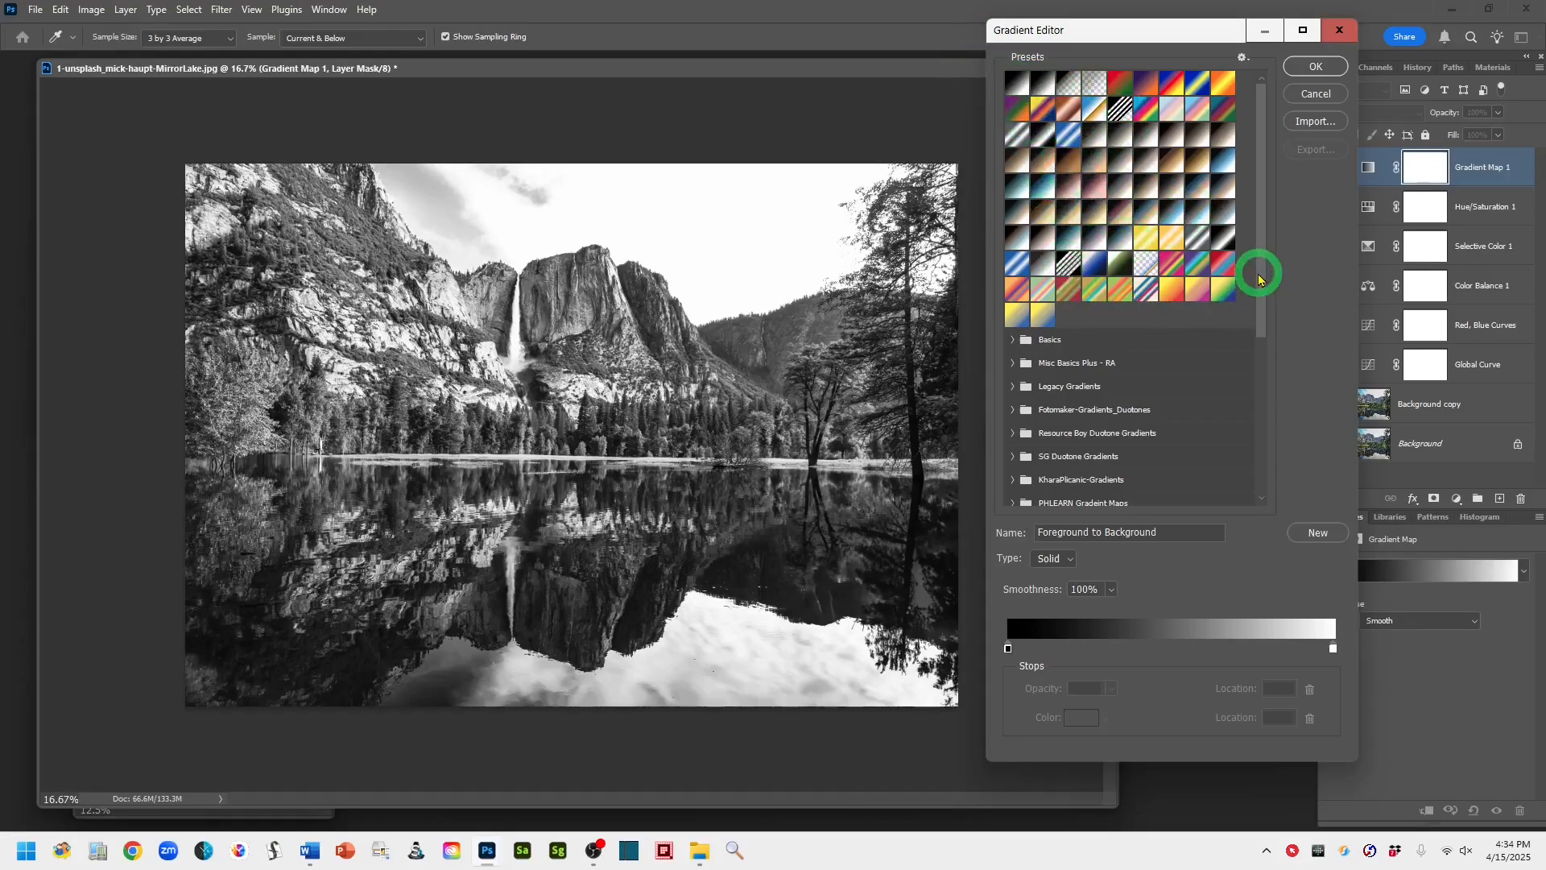
Browse the Reds, Oranges and Greens preset groups in the Gradient Editor, collapsing each one after viewing it.
drag(1256, 269, 1250, 359)
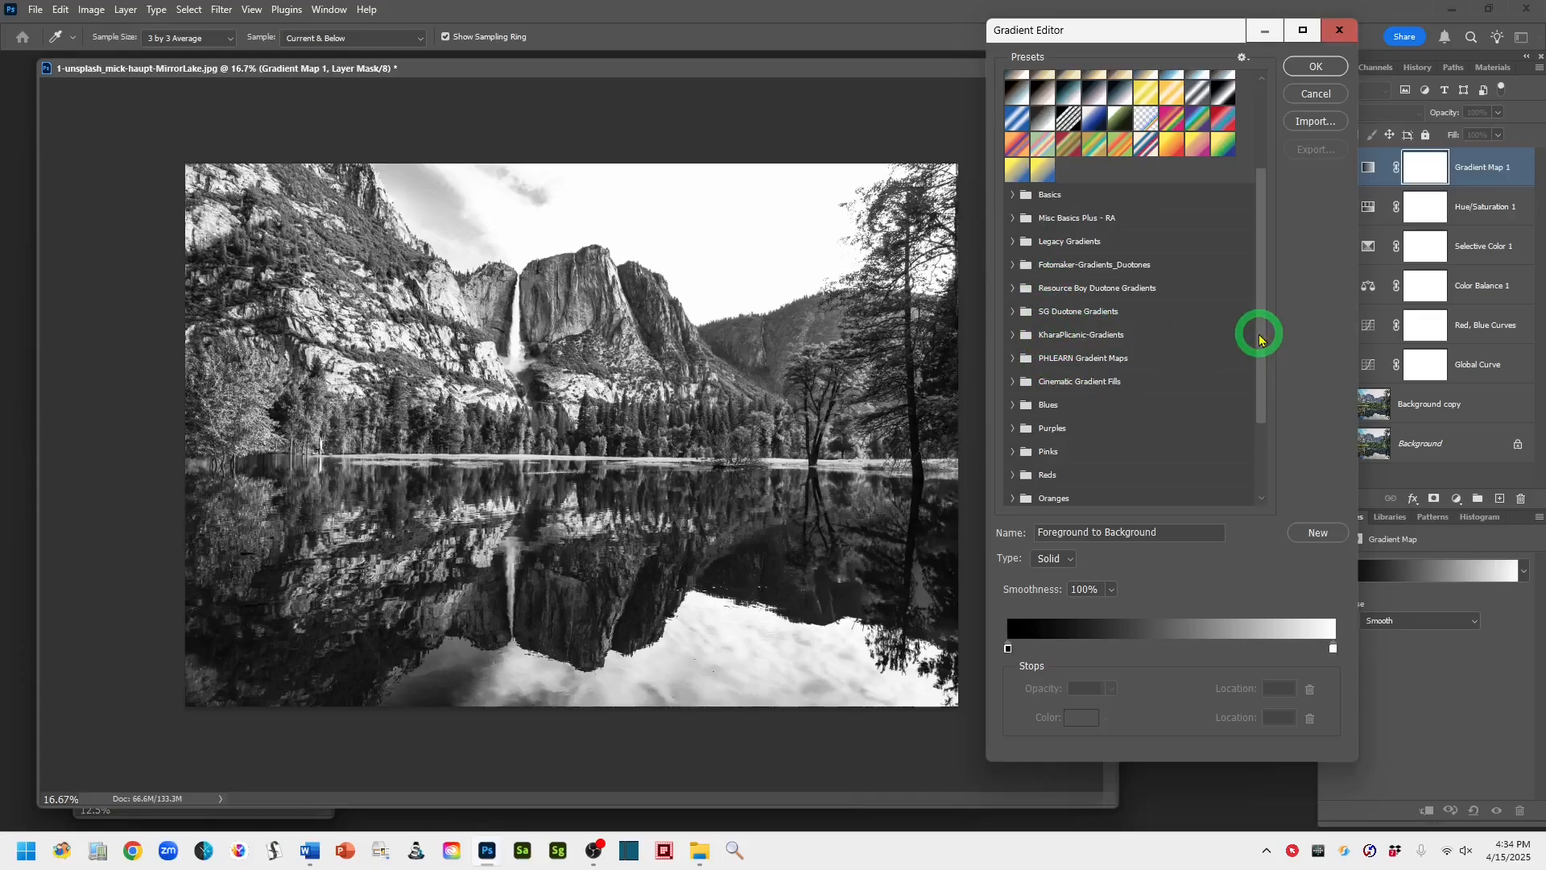
drag(1260, 339, 1256, 407)
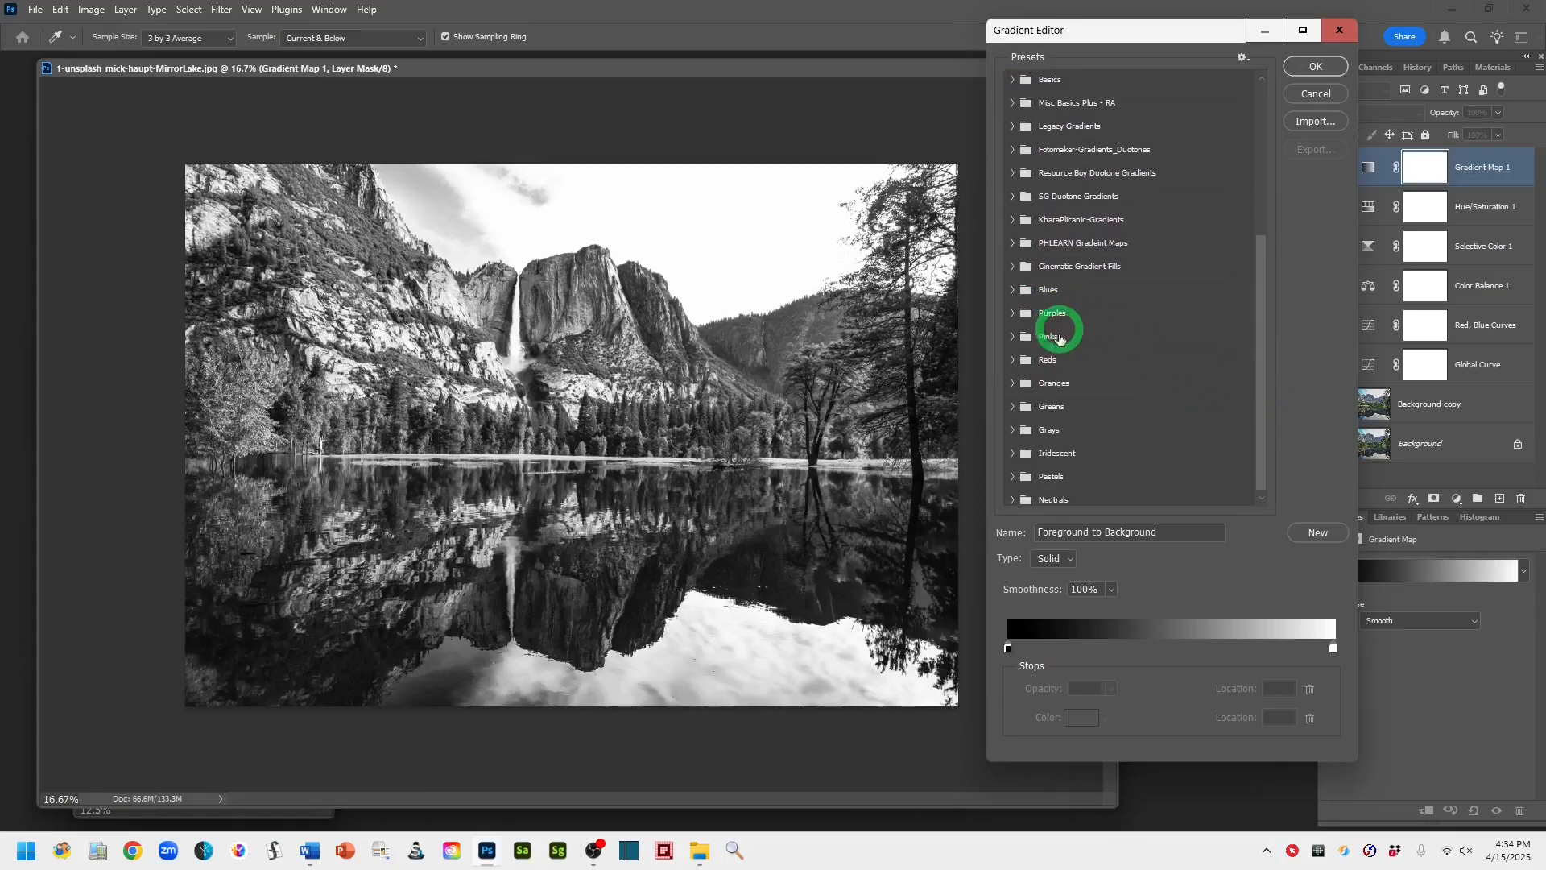
click(1013, 361)
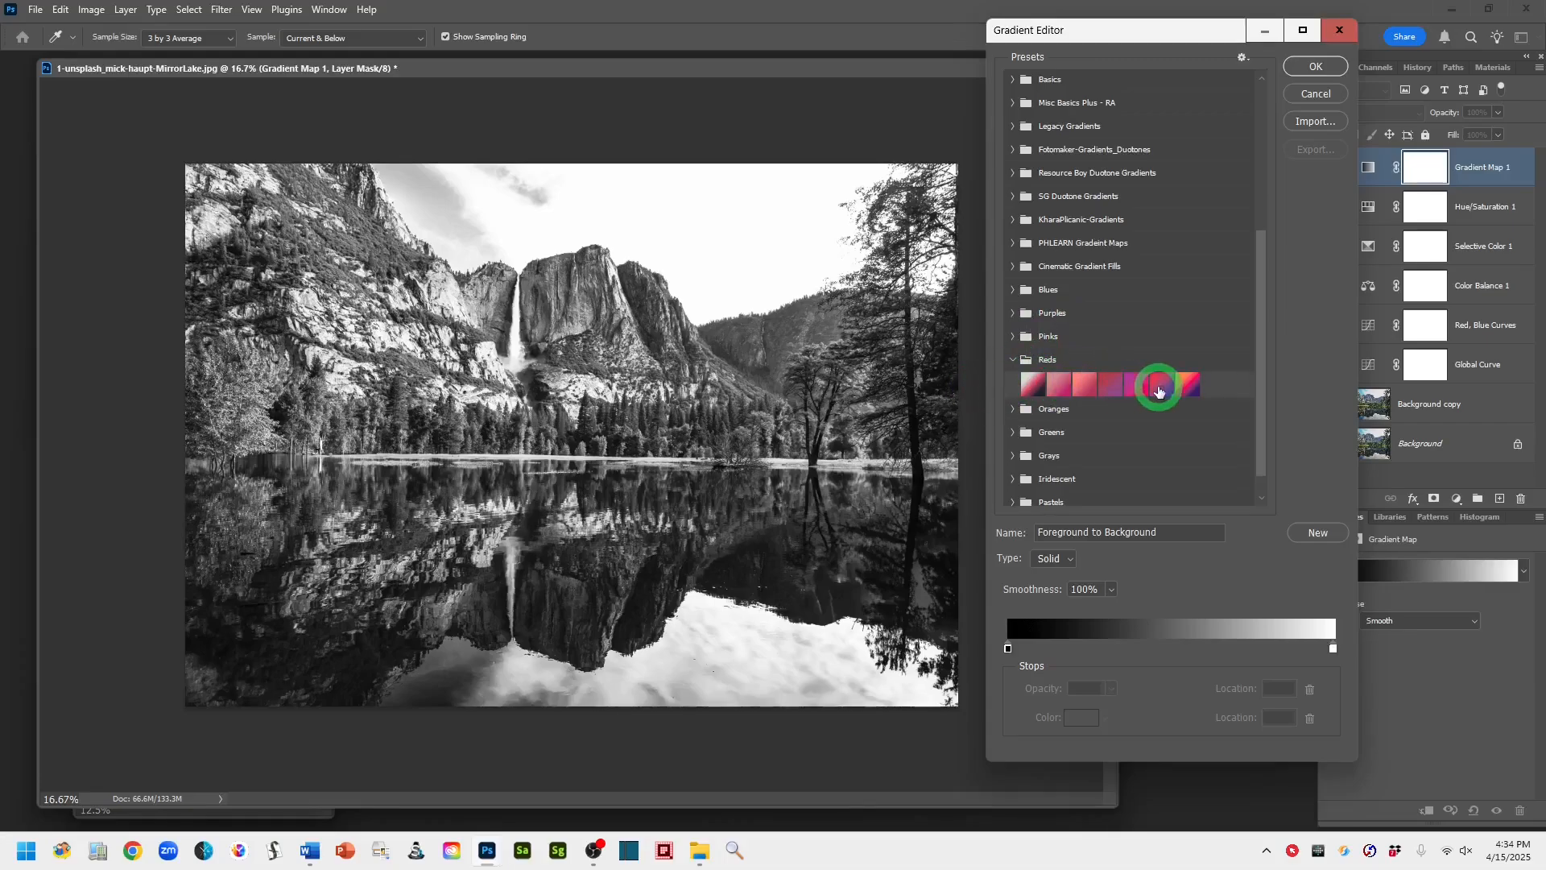
click(1012, 360)
click(1013, 384)
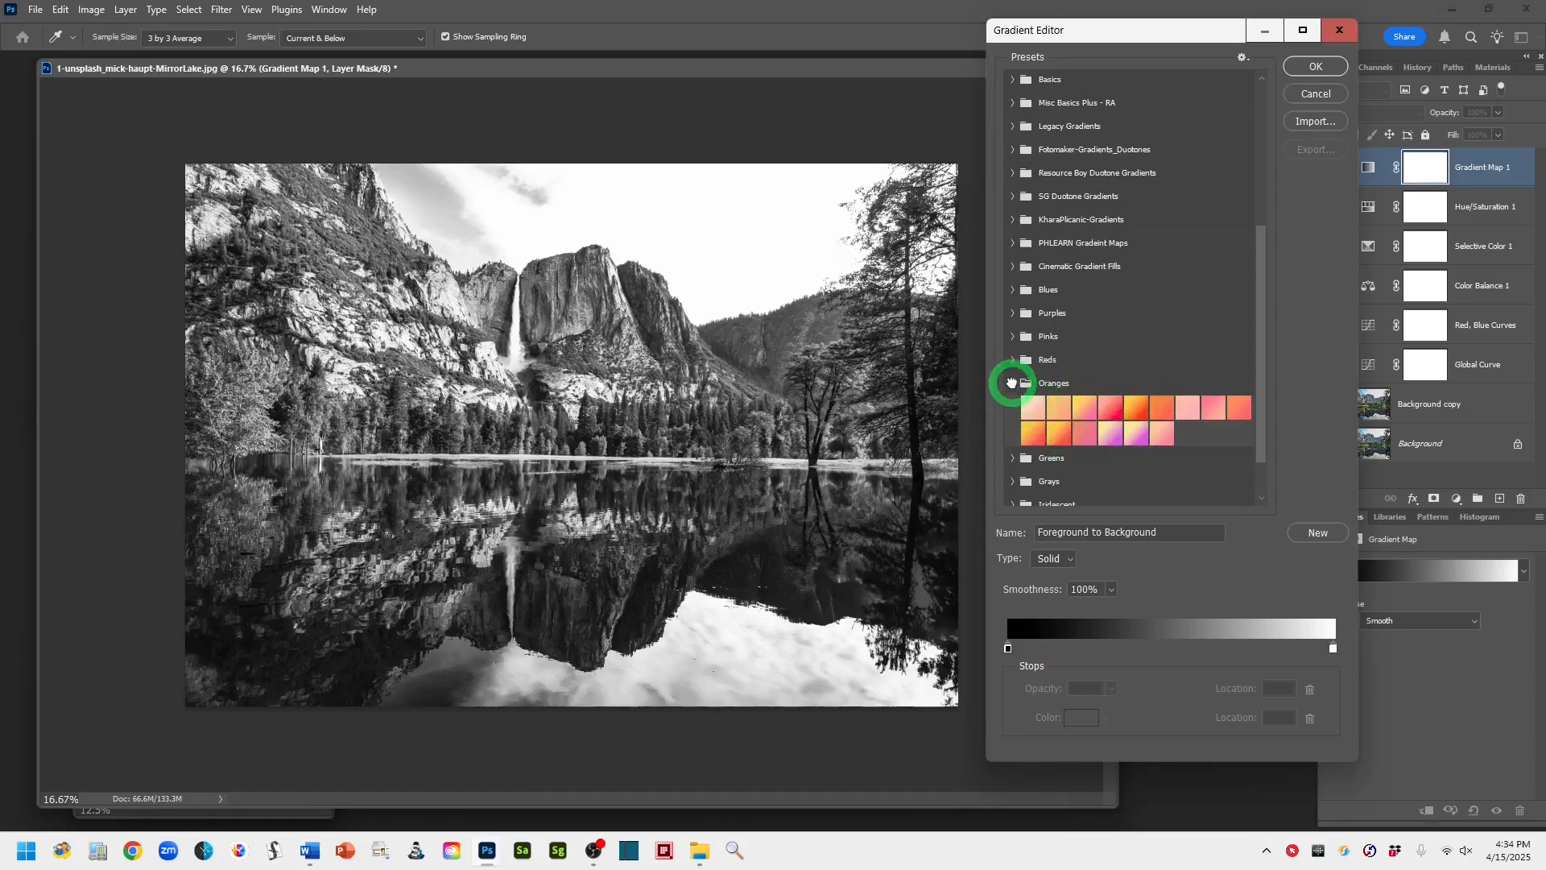
click(1012, 382)
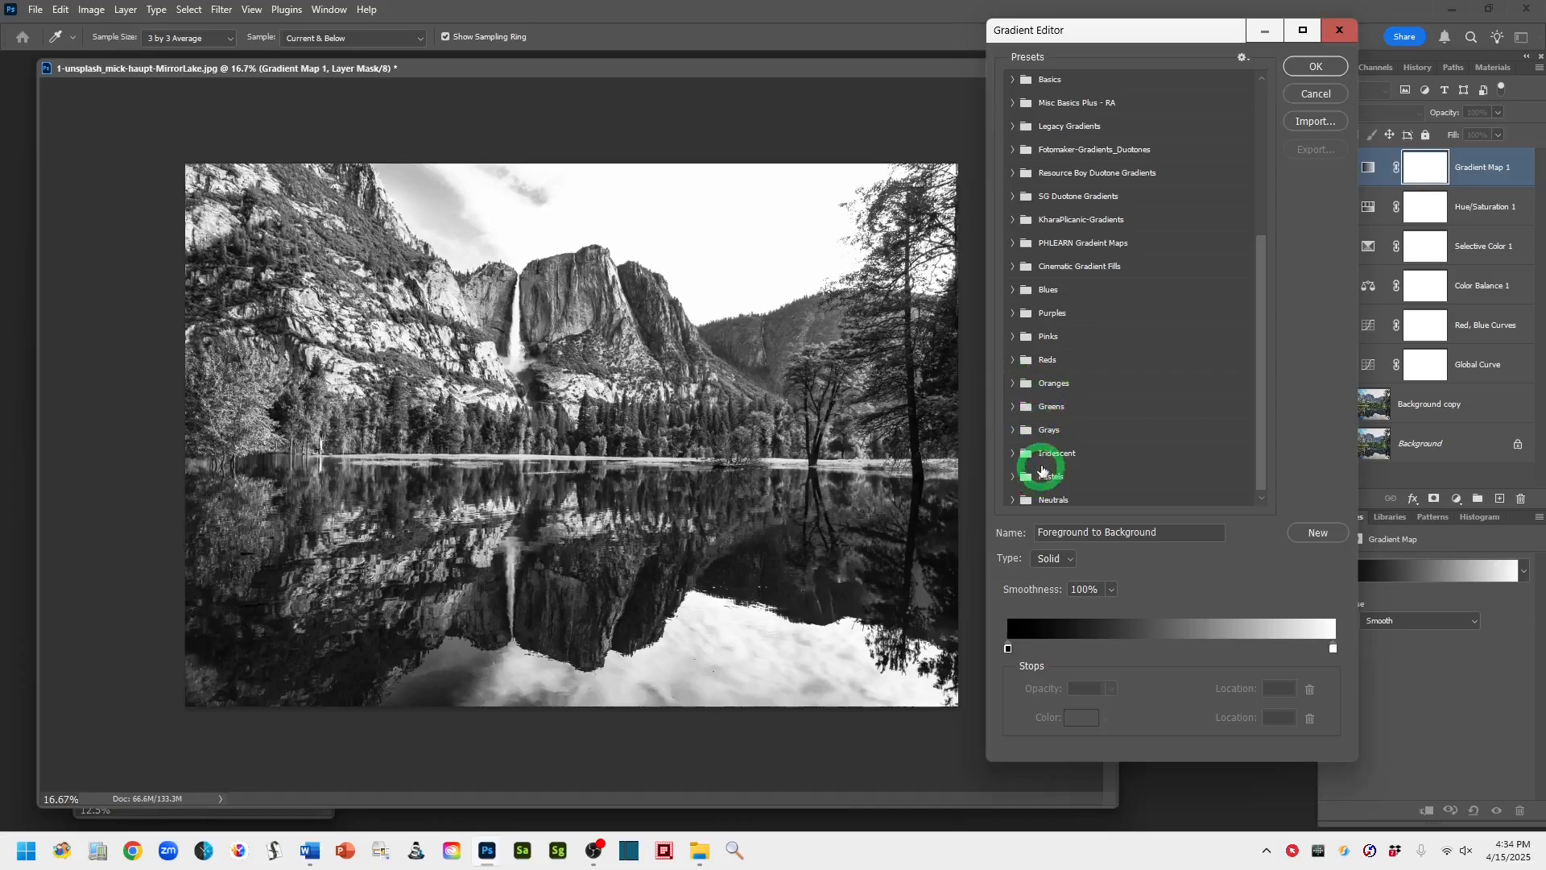
click(1014, 408)
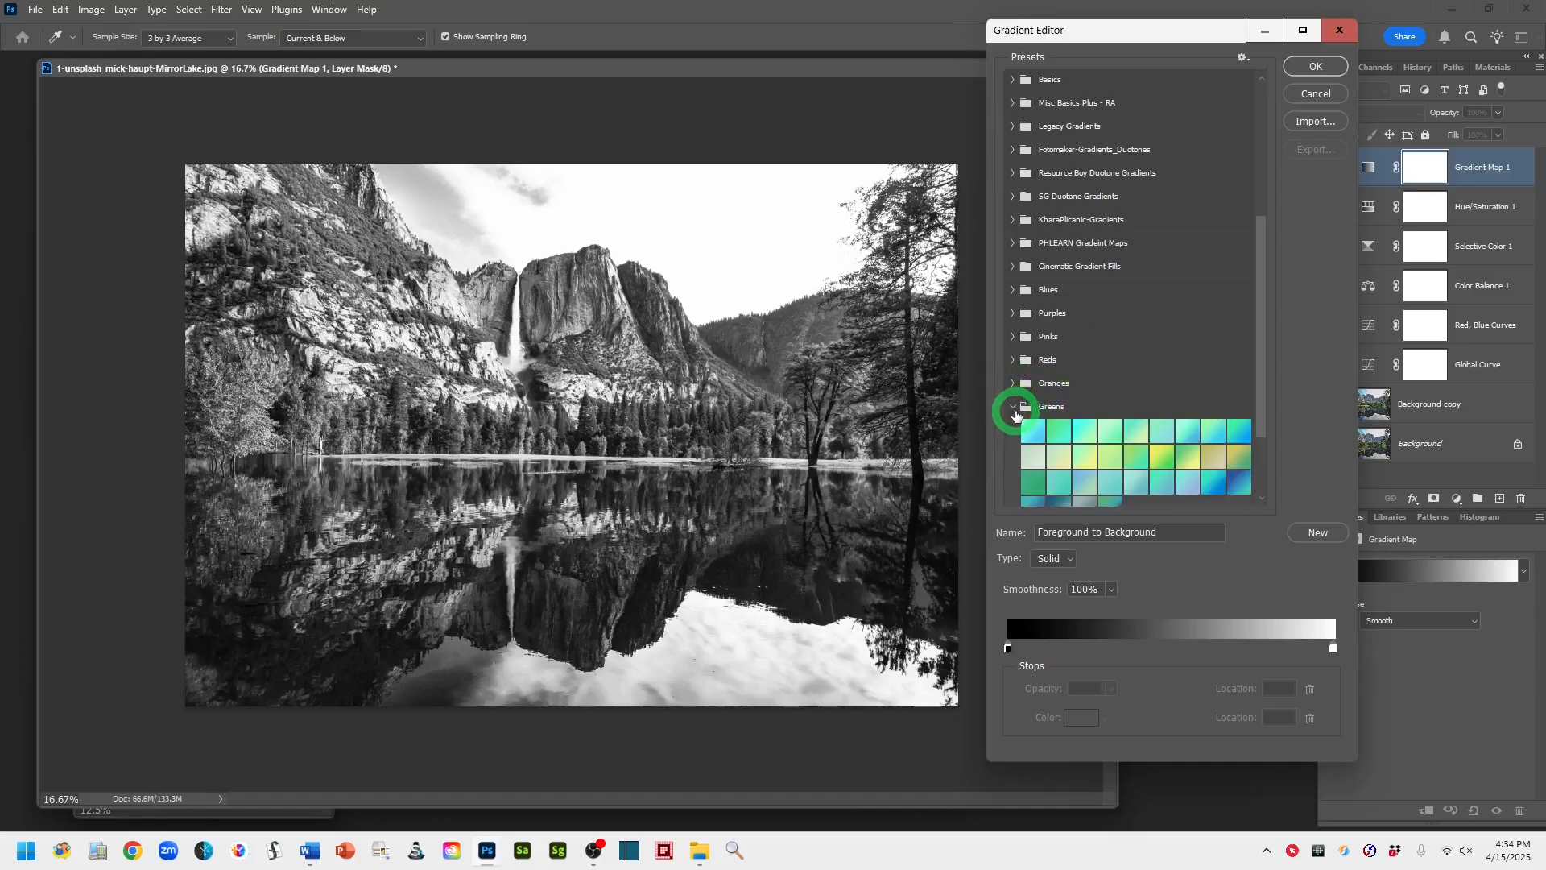
click(1012, 407)
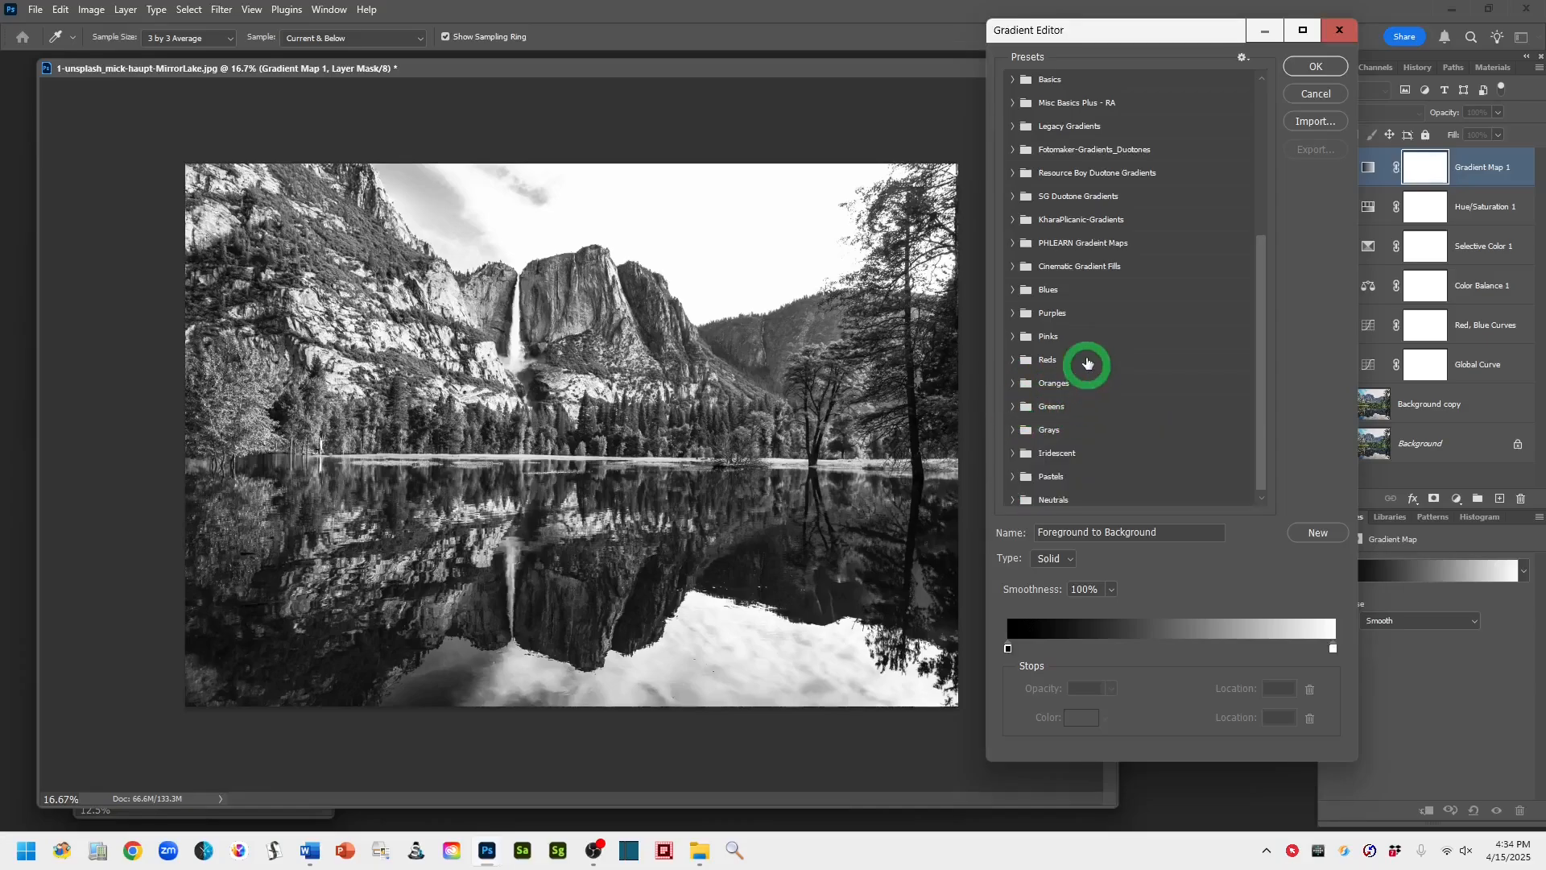
Look through the Legacy Gradients groups and apply the last yellow-to-blue preset from Color Harmonies 2.
drag(1266, 358, 1264, 286)
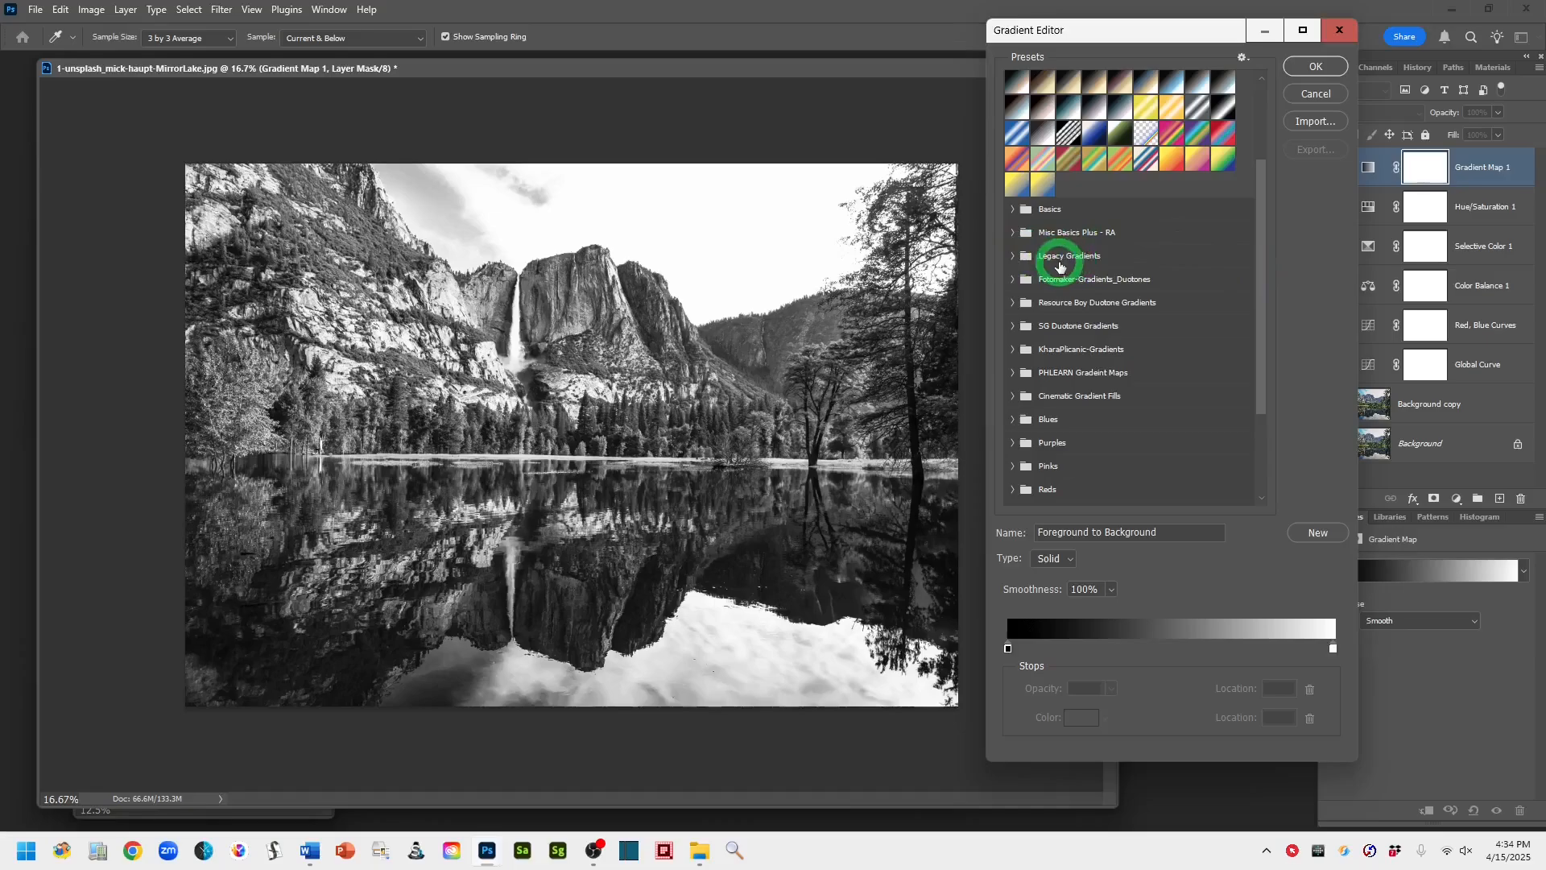
click(1012, 256)
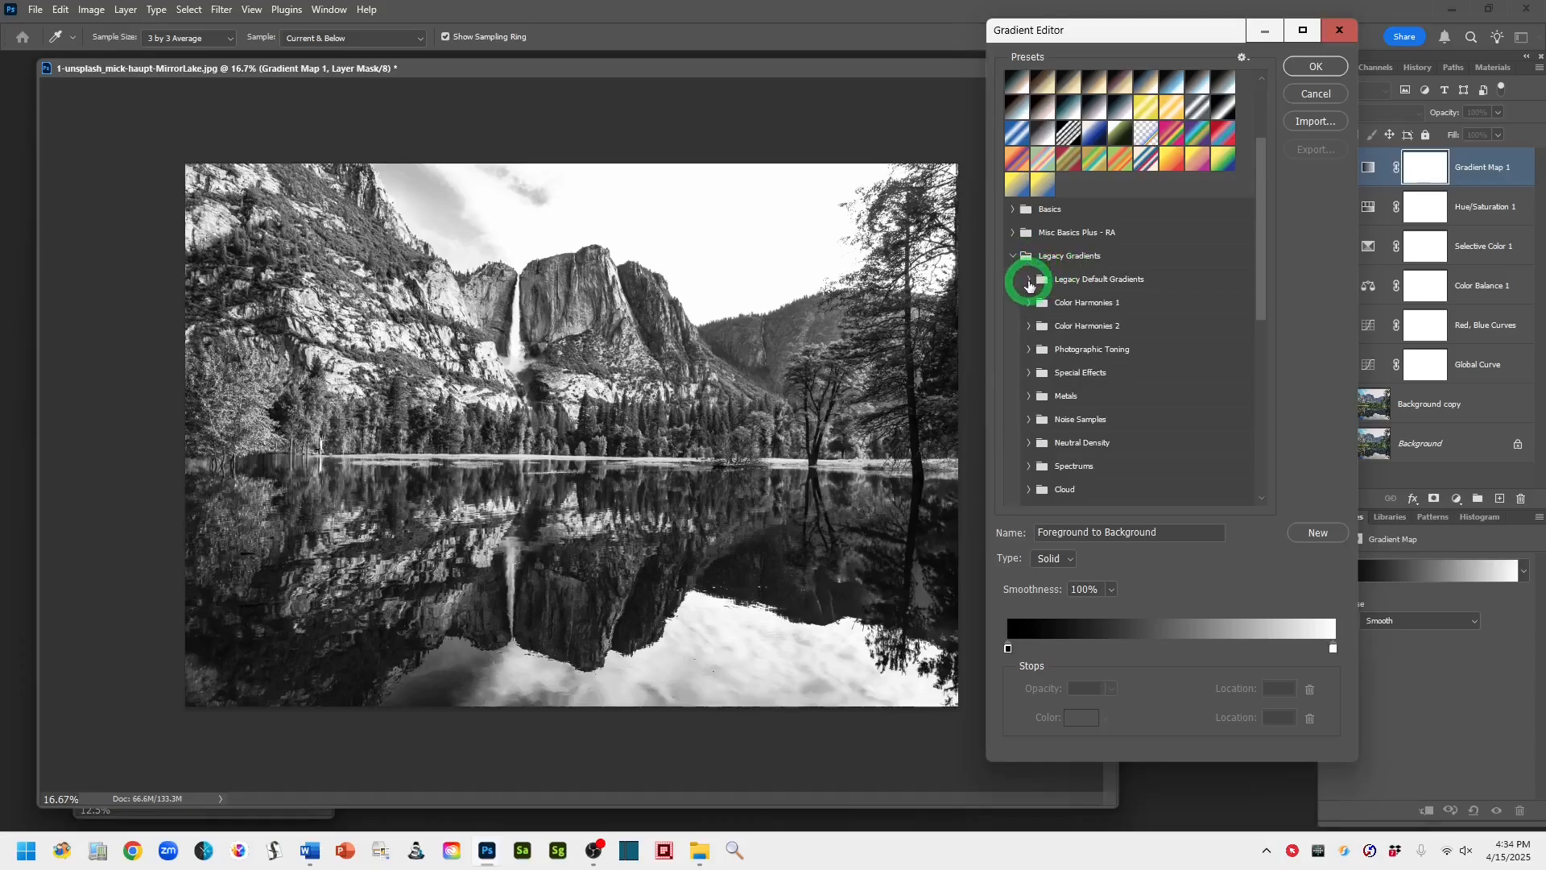
click(1028, 280)
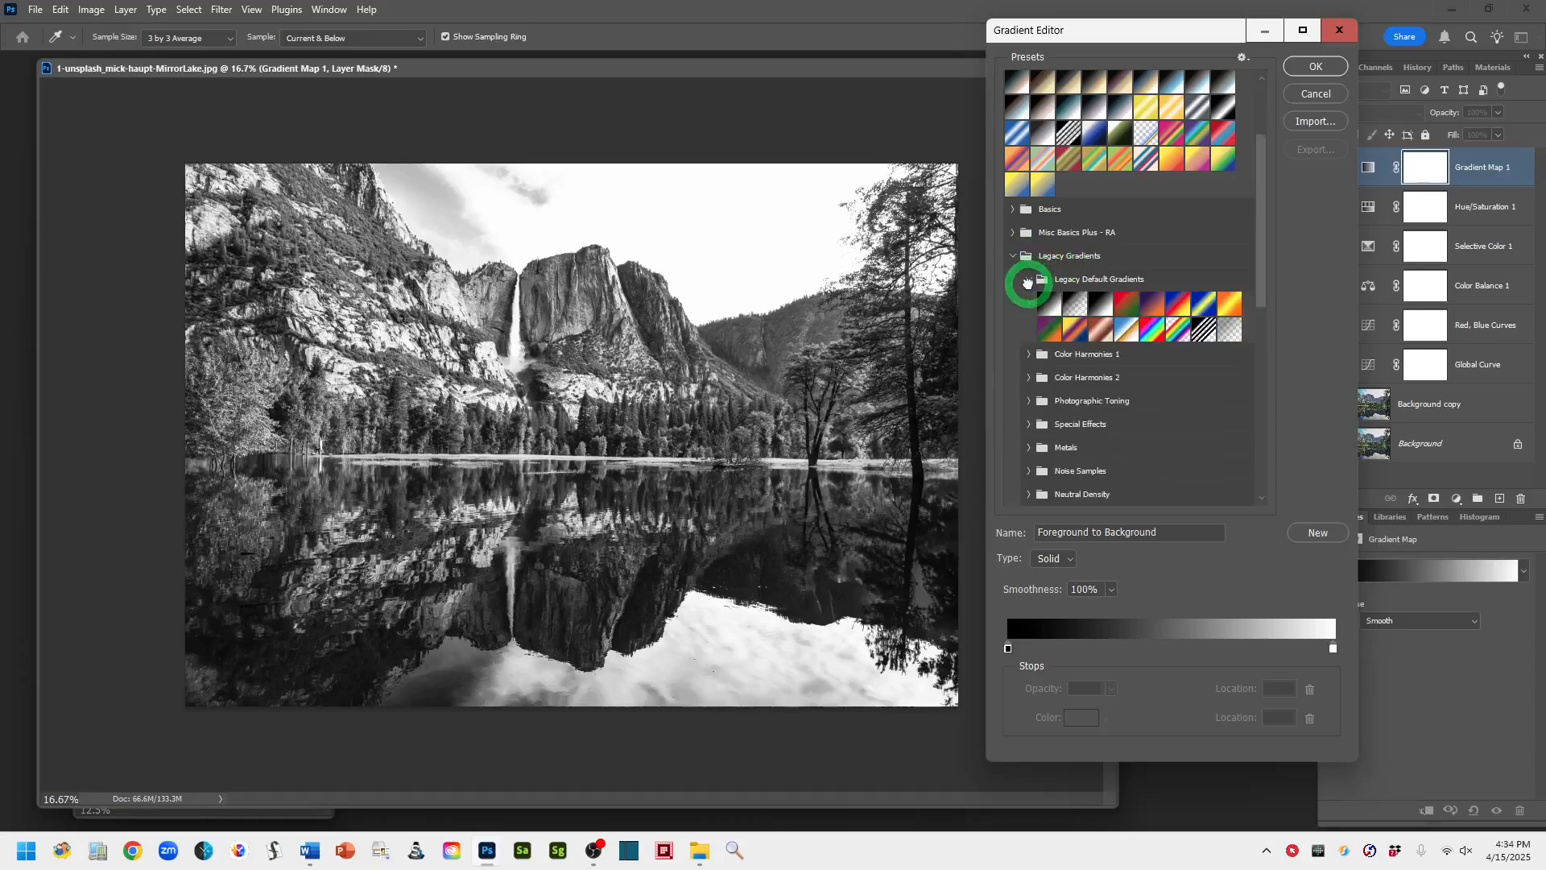
click(1027, 280)
click(1027, 303)
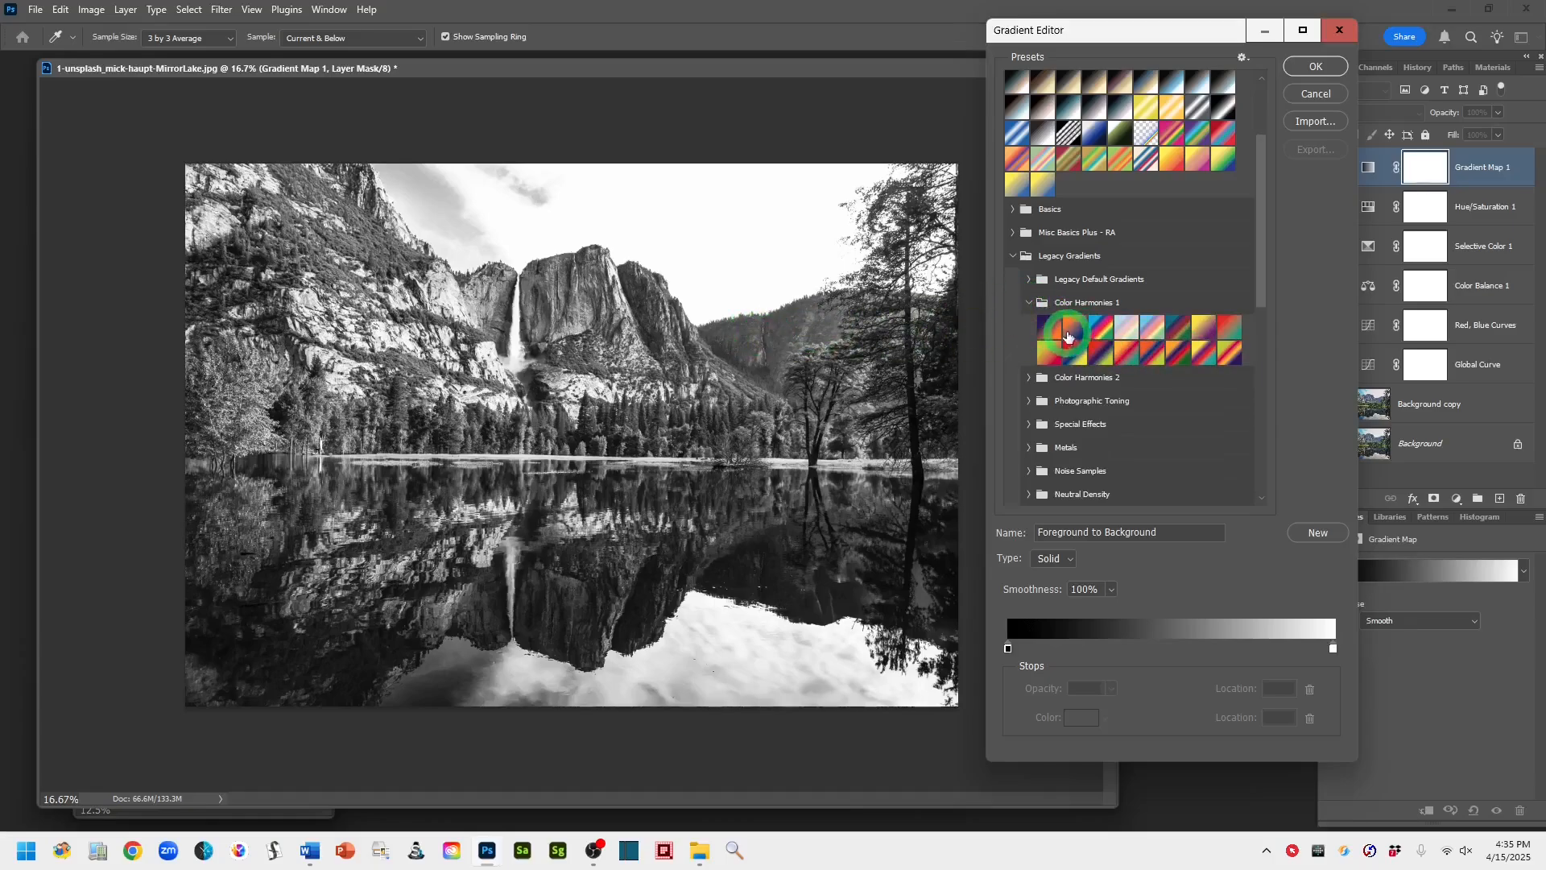
click(1029, 303)
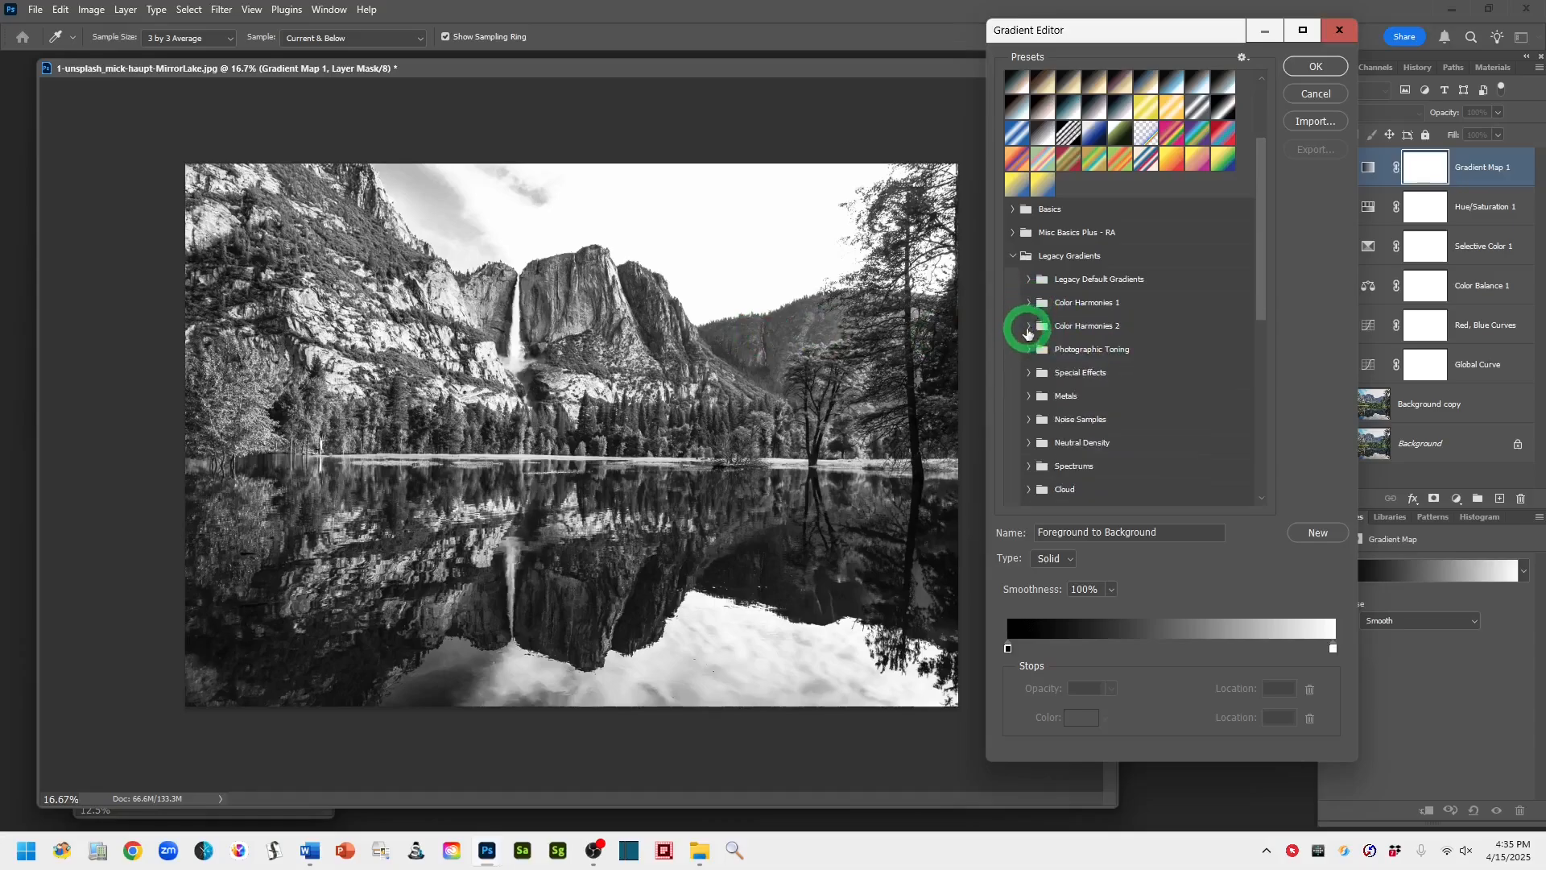
click(1027, 325)
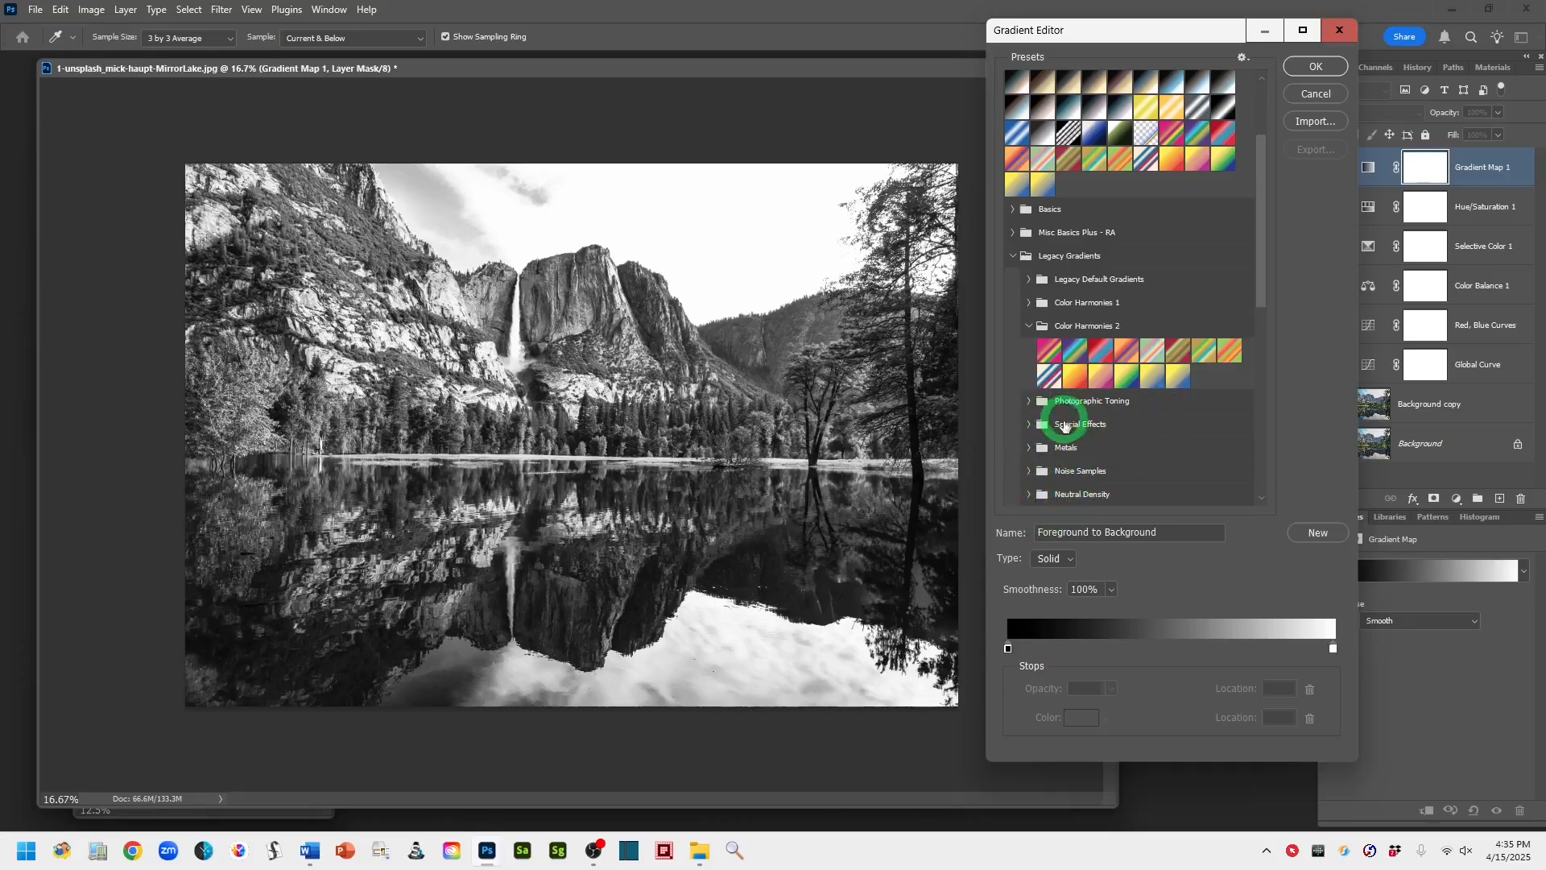
click(1177, 378)
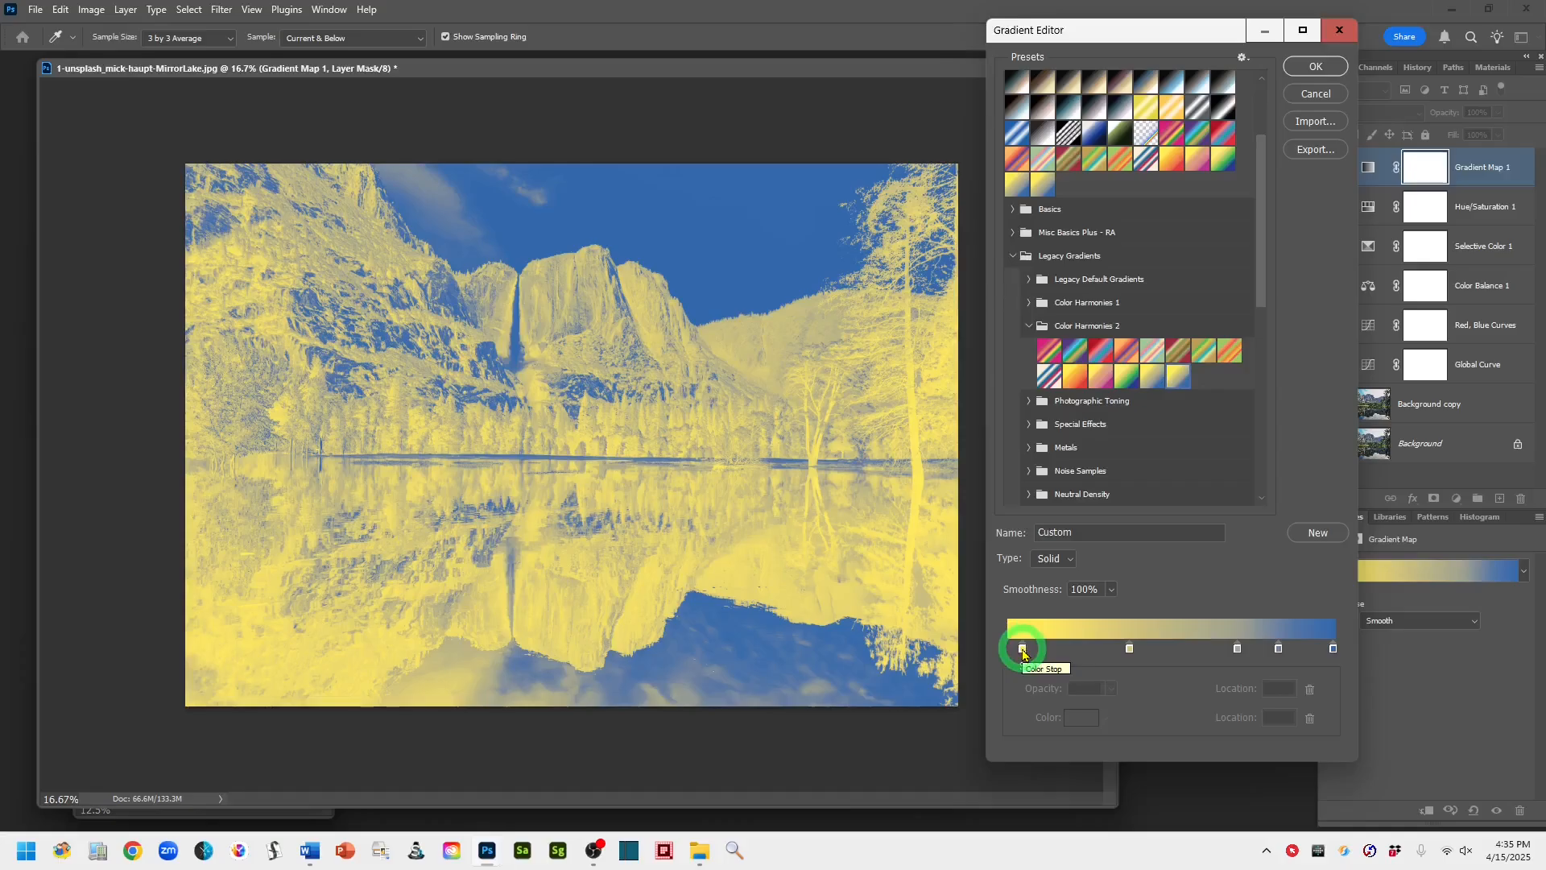
Move the gradient's first yellow color stop to location 12 and the grey stop to 69, nudging the neighbouring grey-blue stop toward the blue end.
drag(1023, 654, 1054, 653)
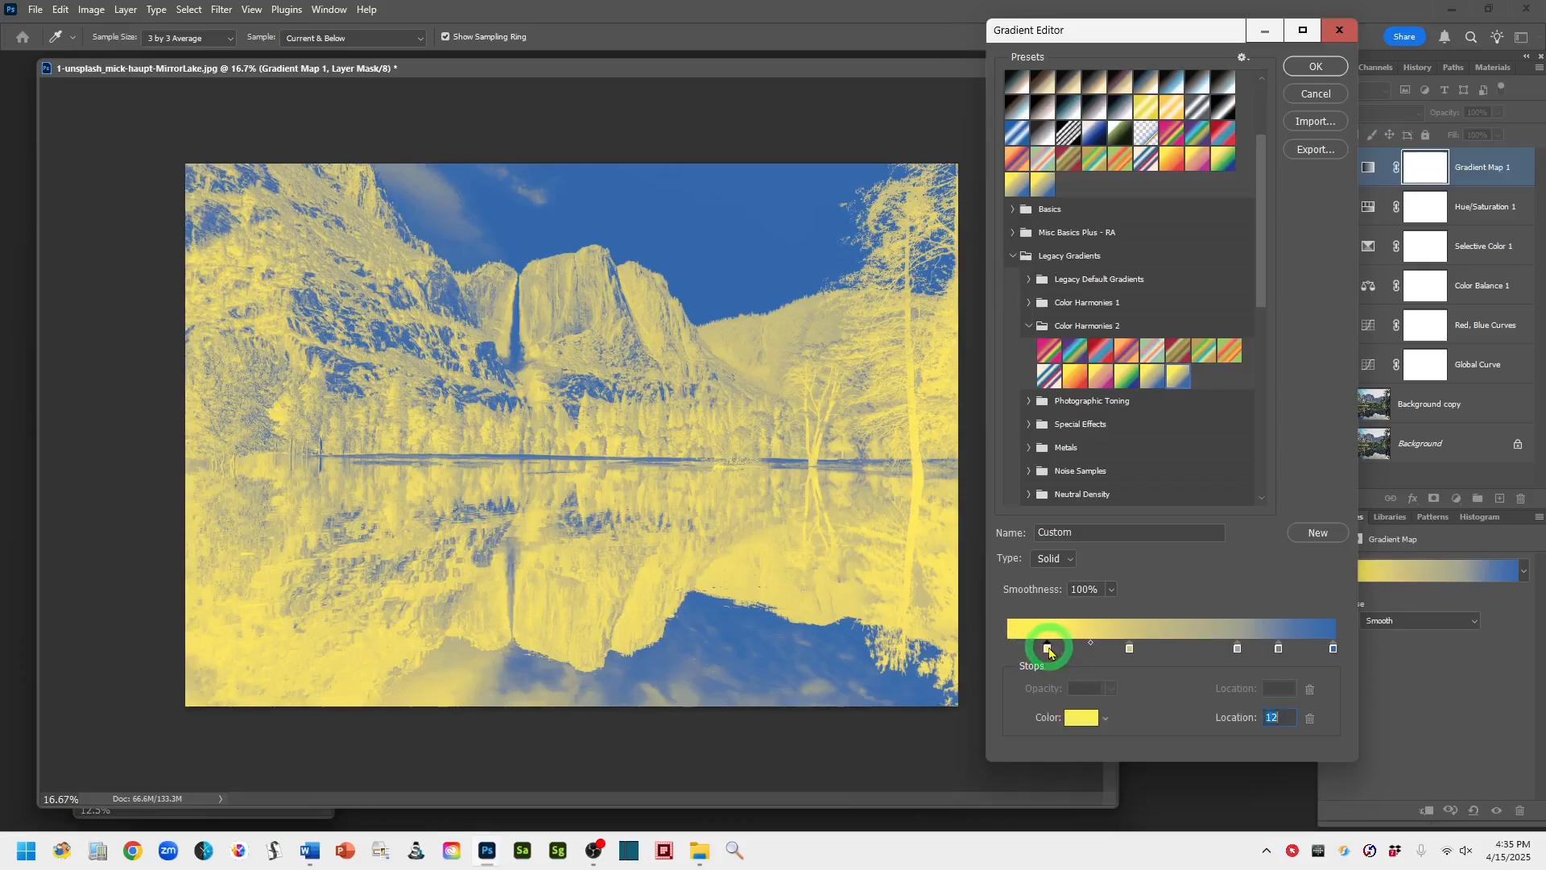
click(1229, 650)
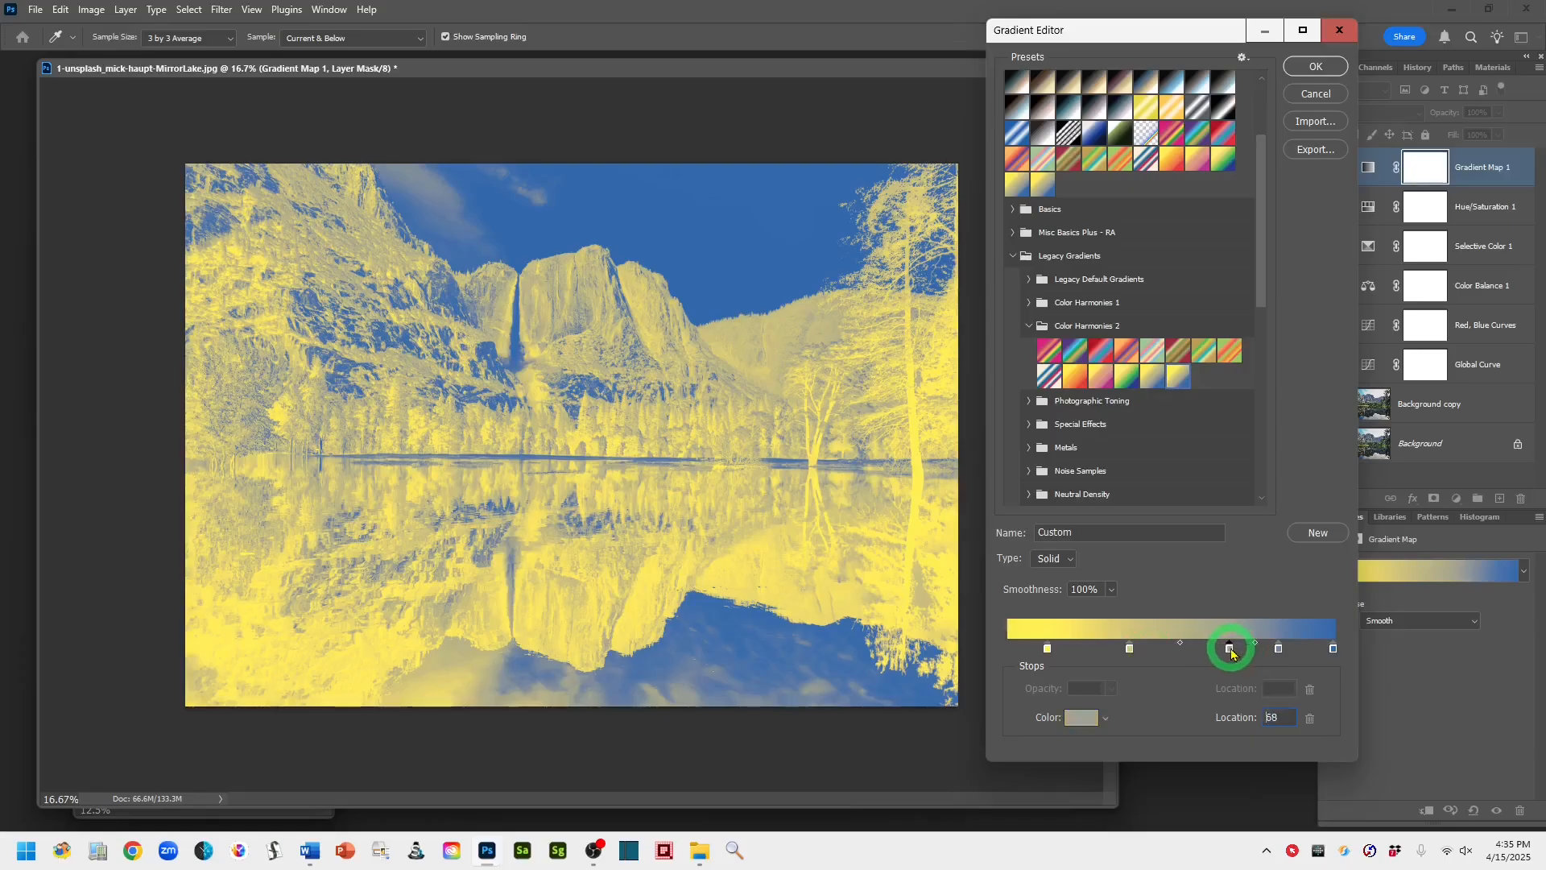
click(1279, 657)
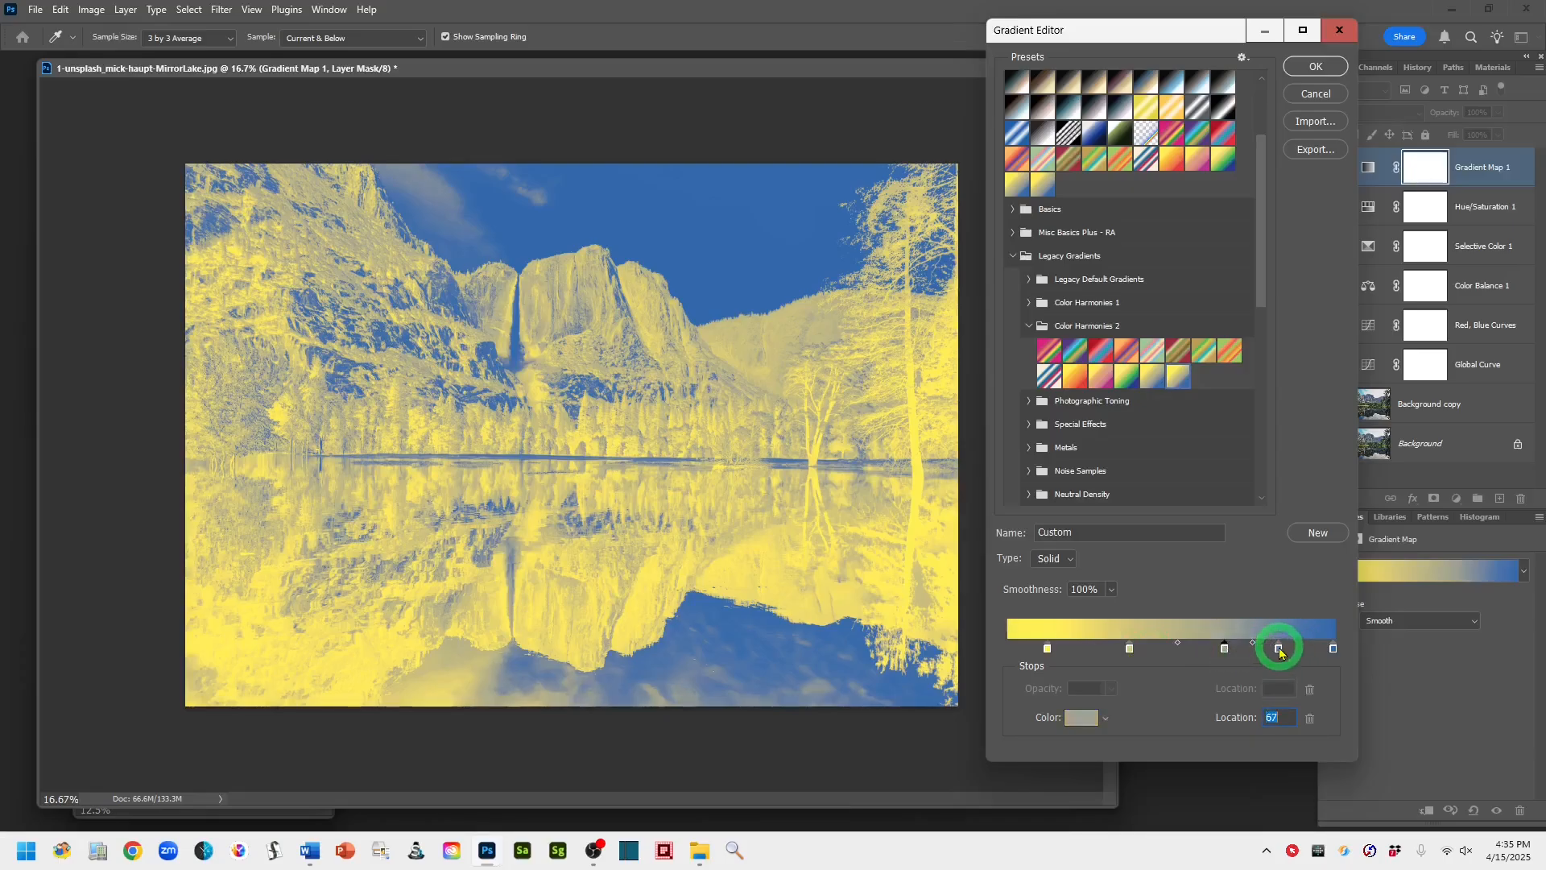
drag(1279, 653, 1232, 652)
click(1225, 650)
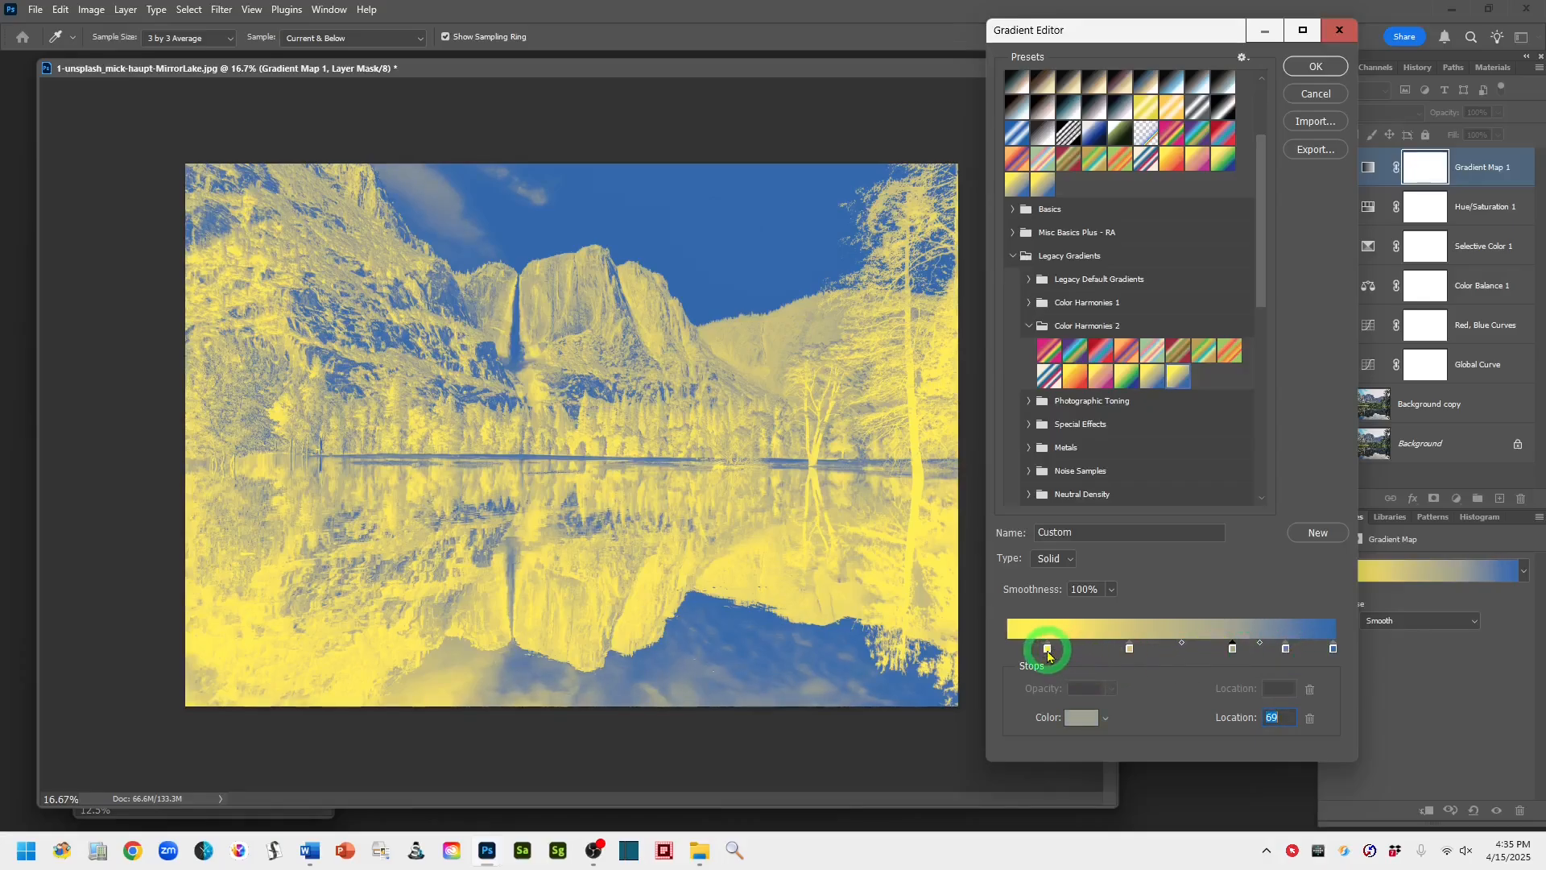
Set the midpoint between the second yellow stop and the grey stop to location 34 and accept the edited gradient.
click(1047, 650)
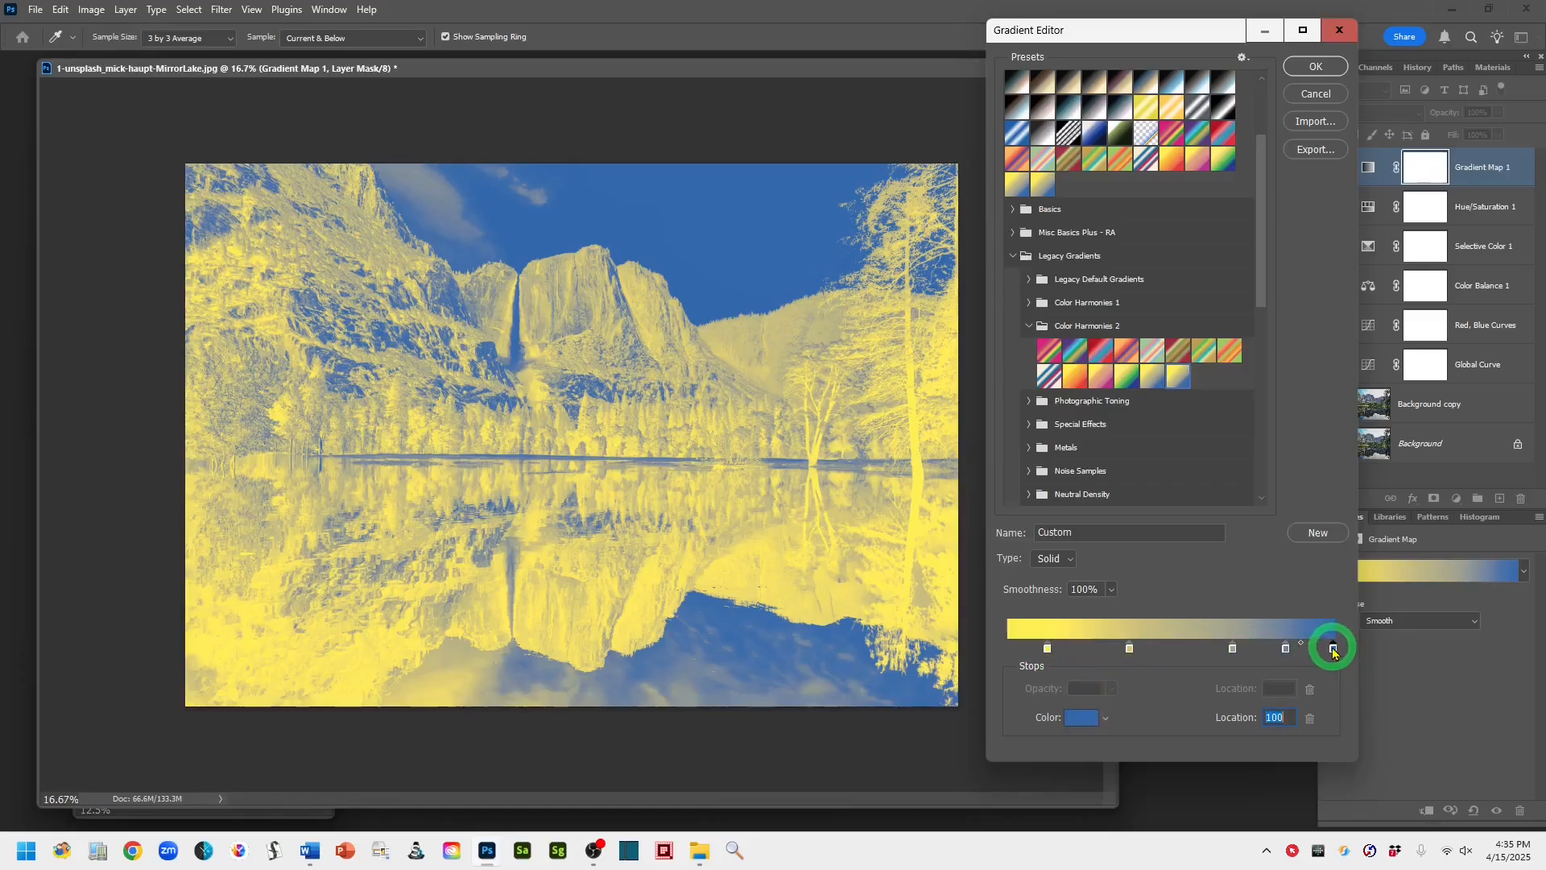
click(1298, 649)
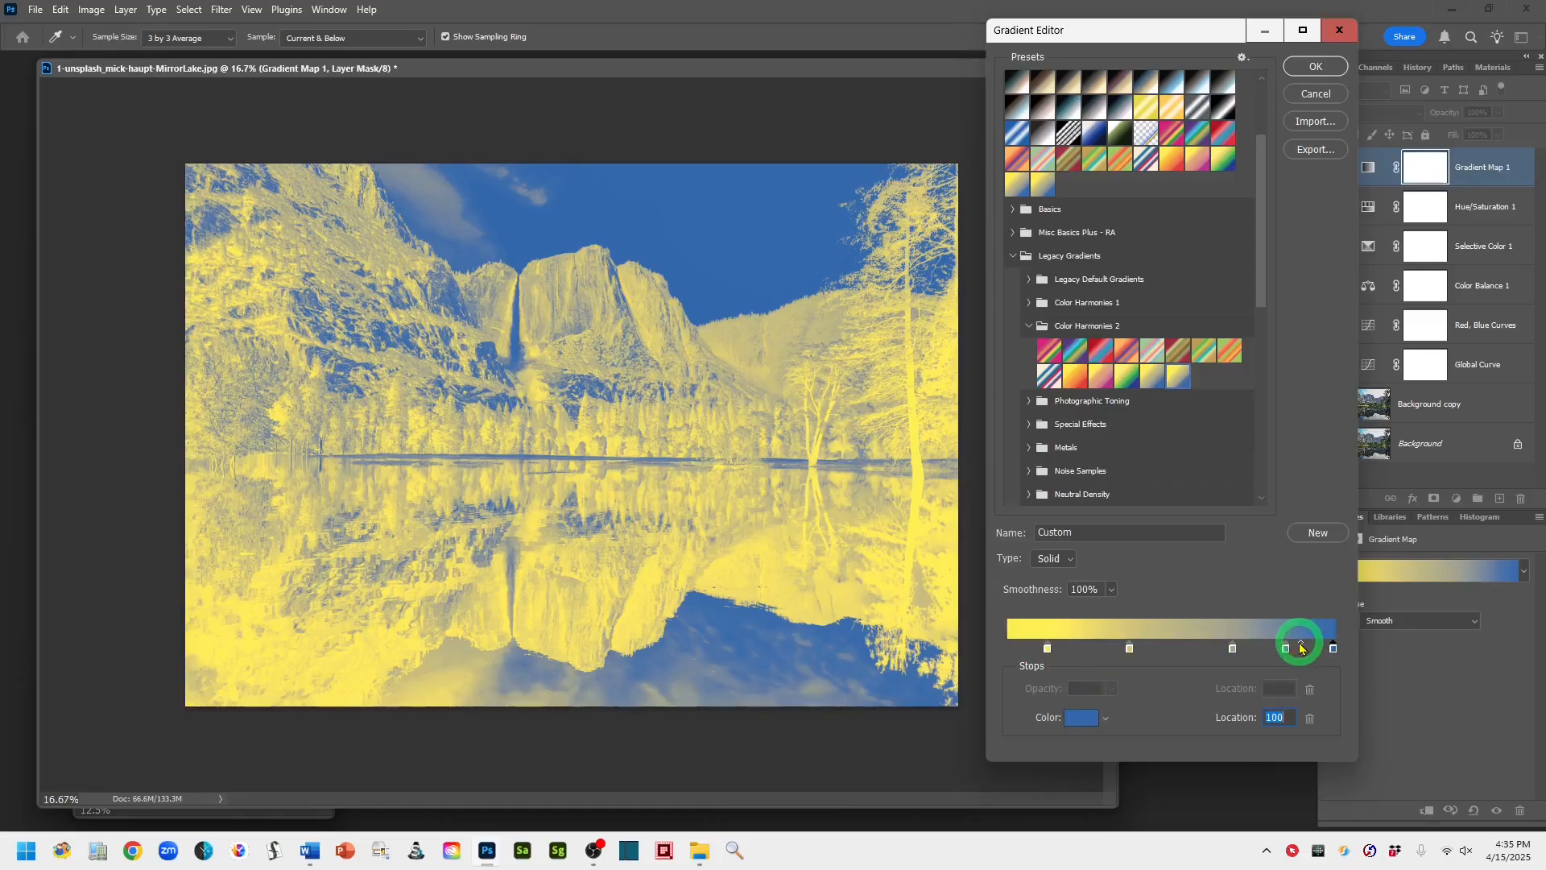
click(1333, 649)
click(1298, 649)
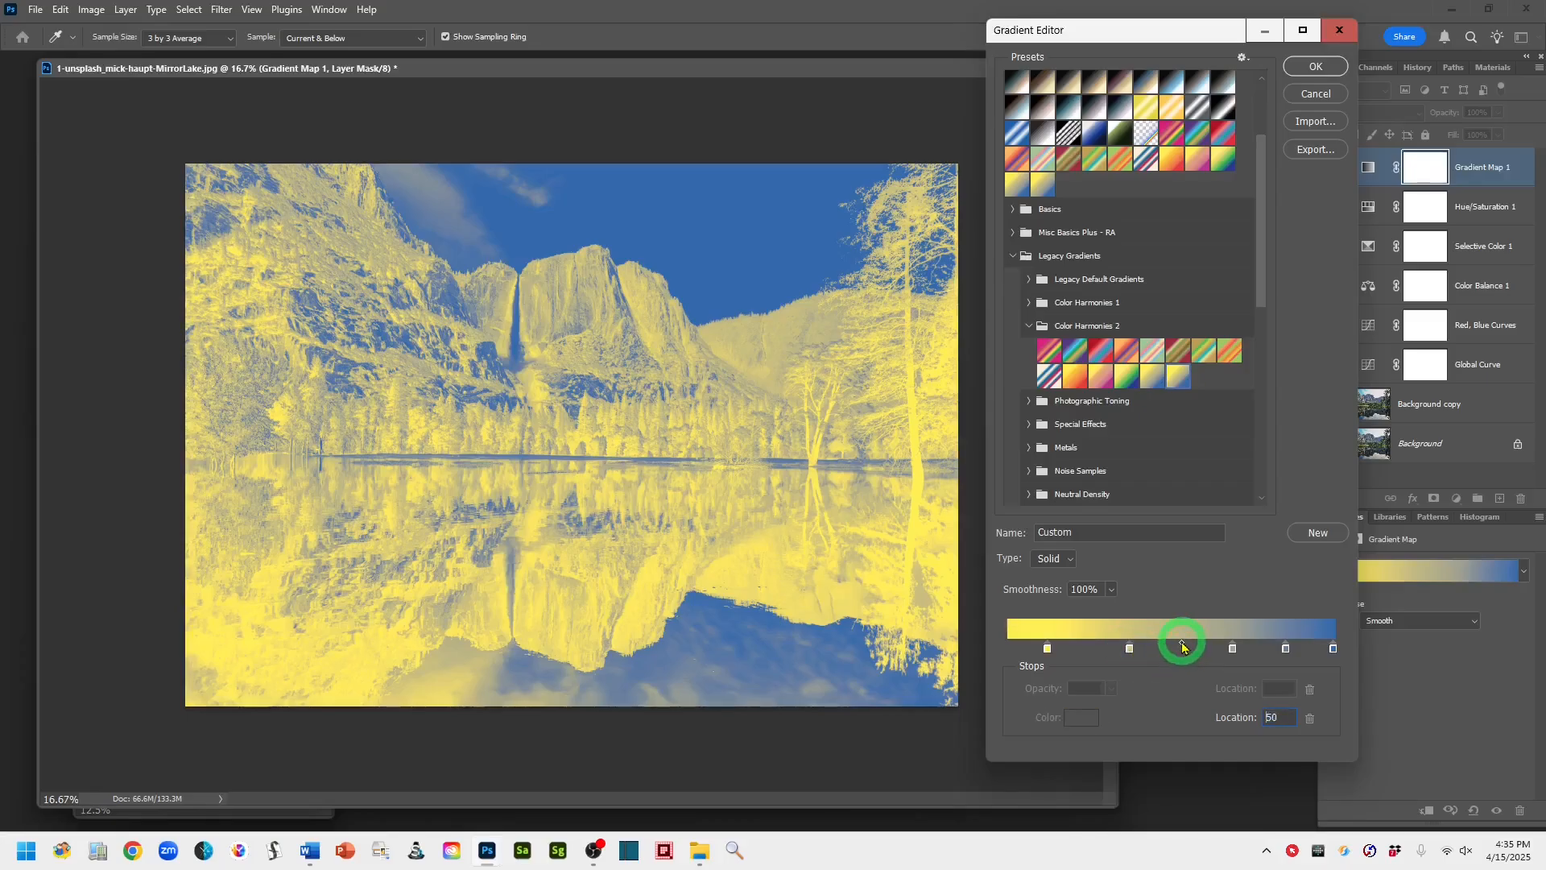
drag(1192, 646, 1165, 643)
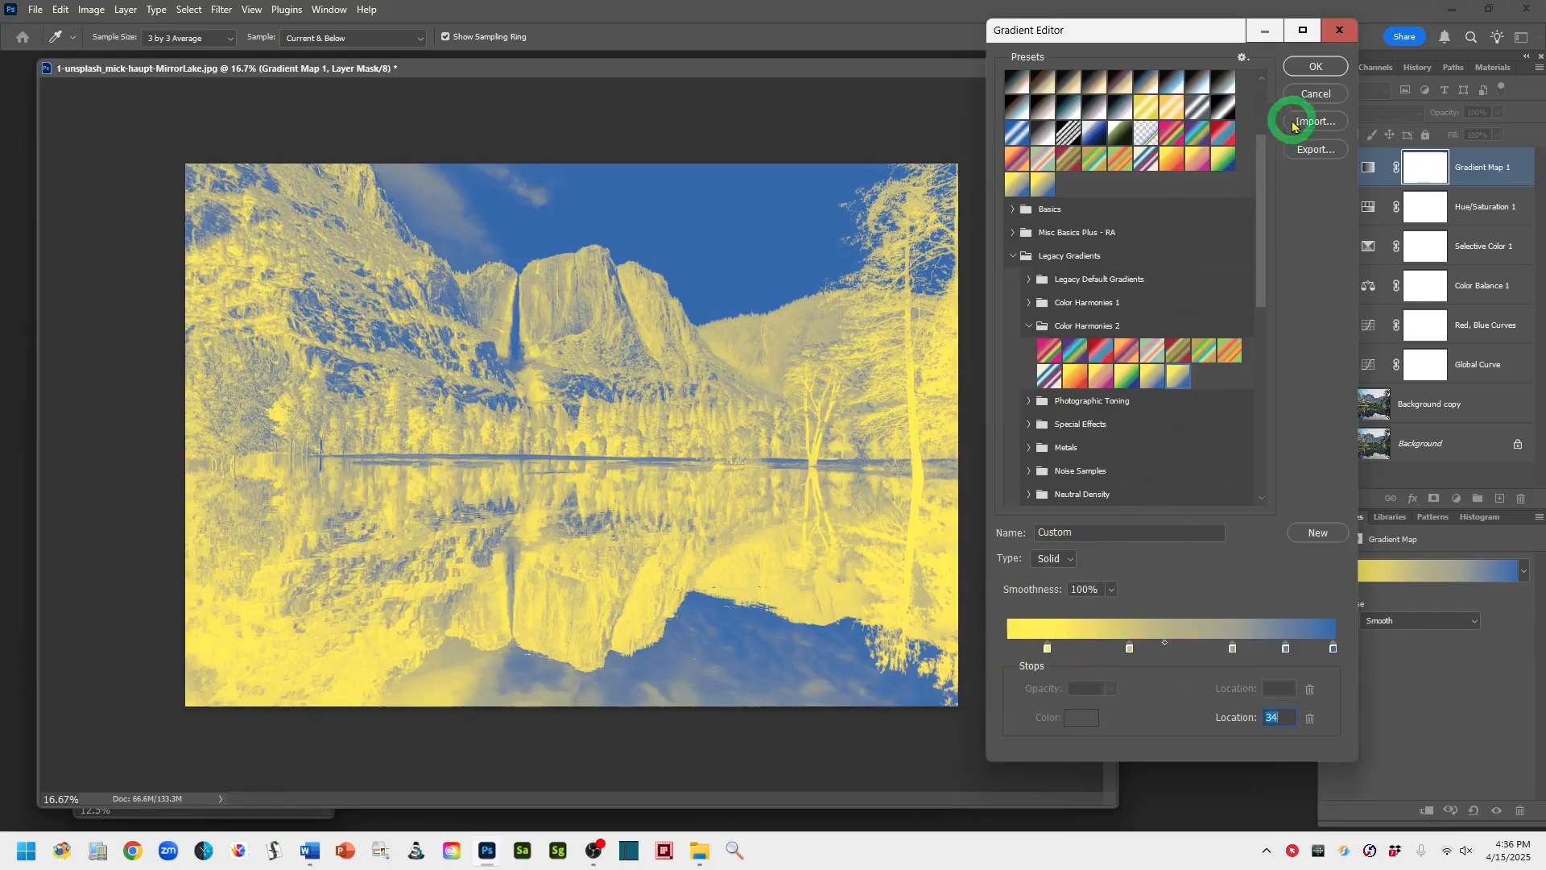
click(1306, 67)
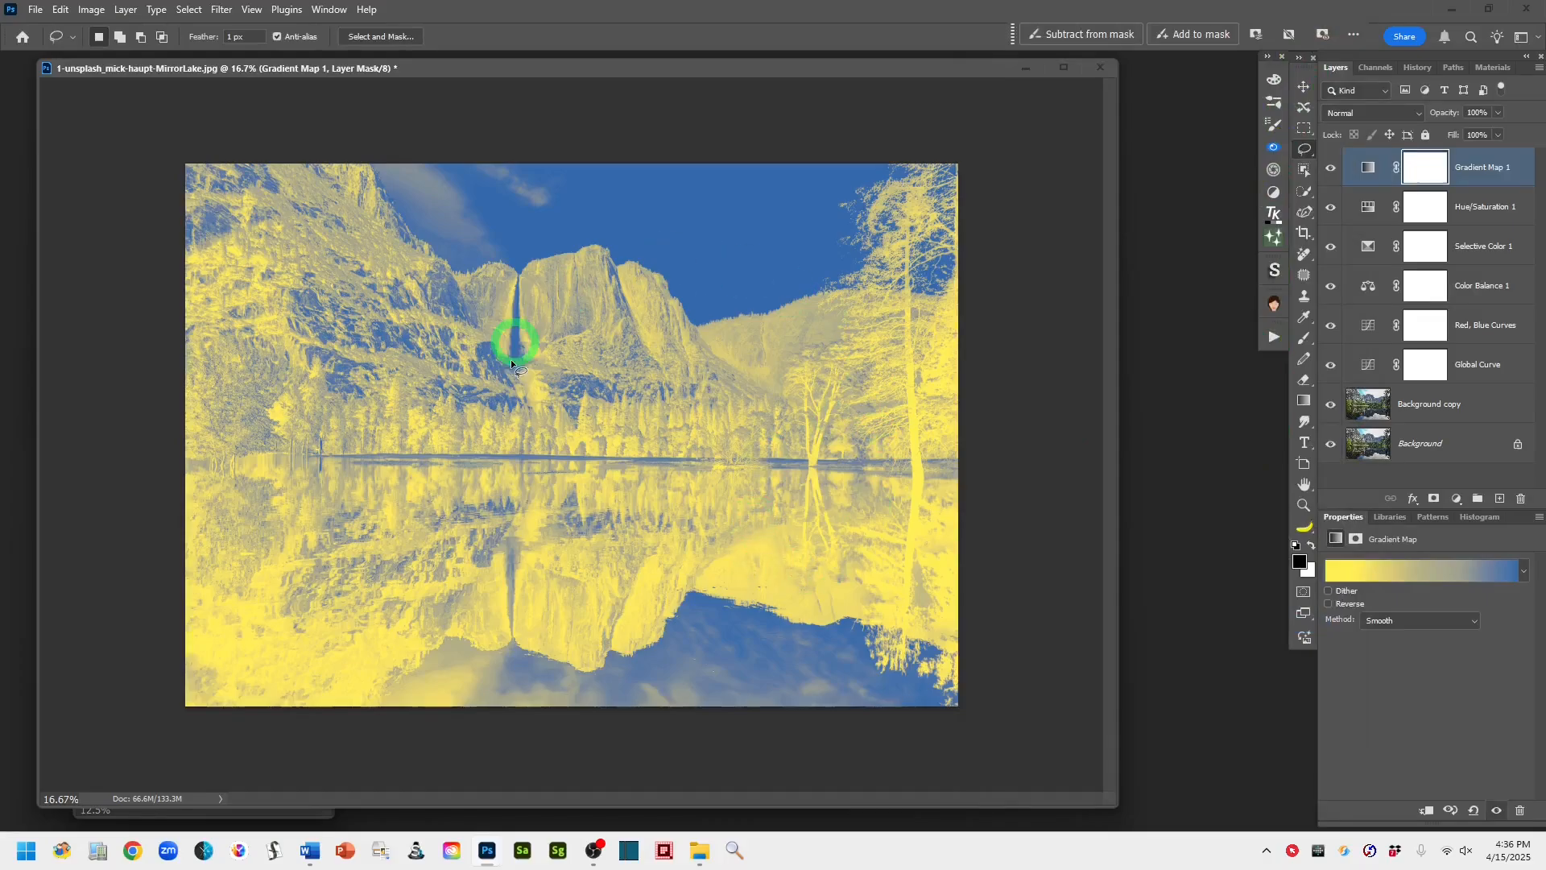
Move the document window back toward the panels and set the Gradient Map layer to Soft Light blending at 11% opacity.
drag(786, 70, 866, 78)
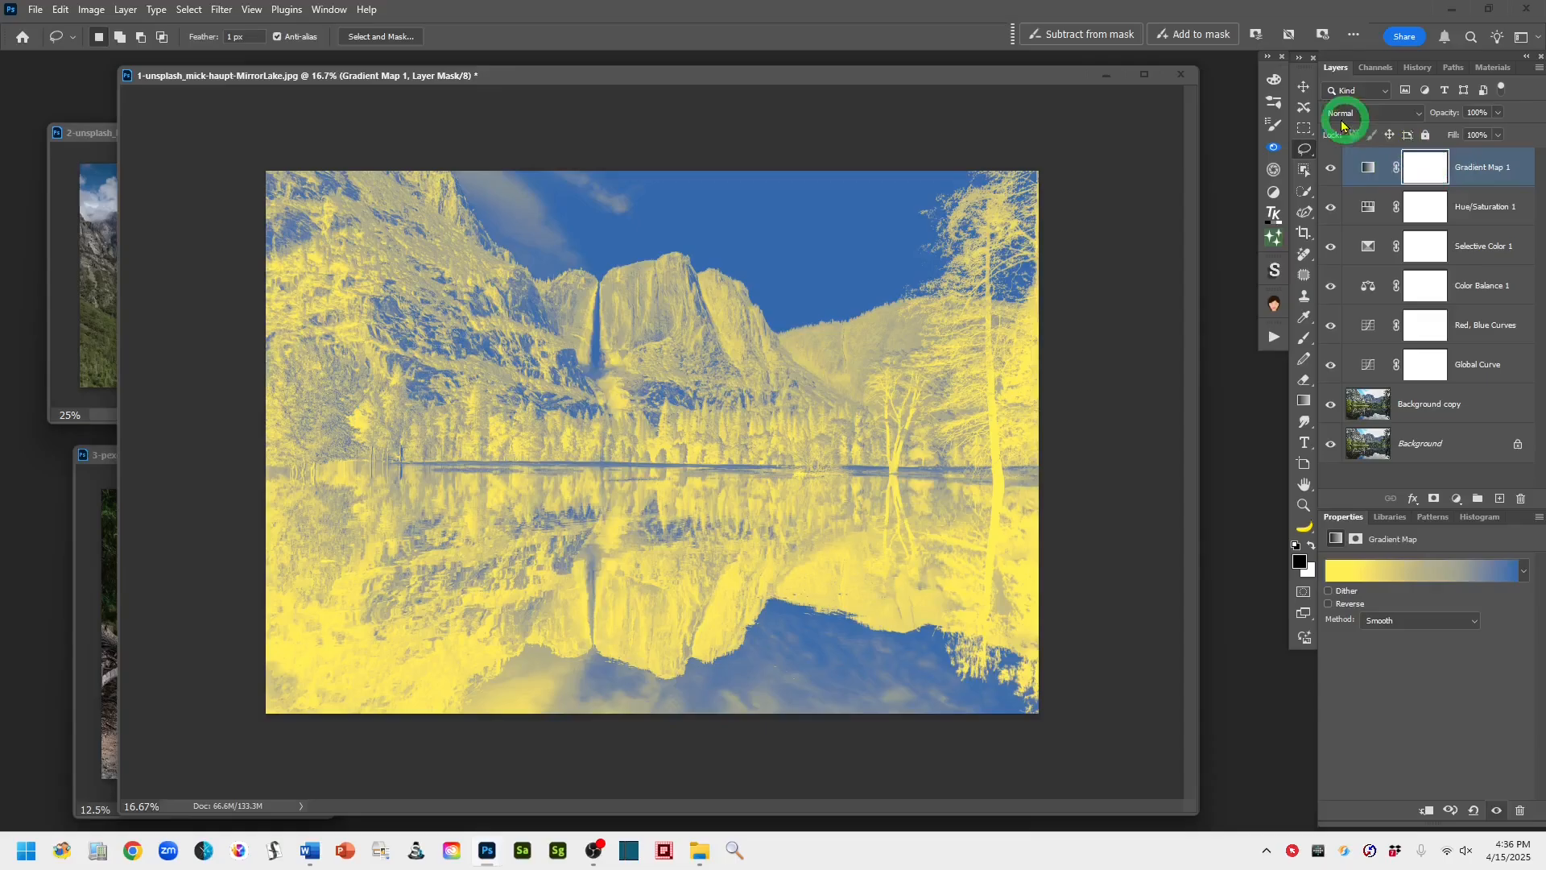
click(1417, 118)
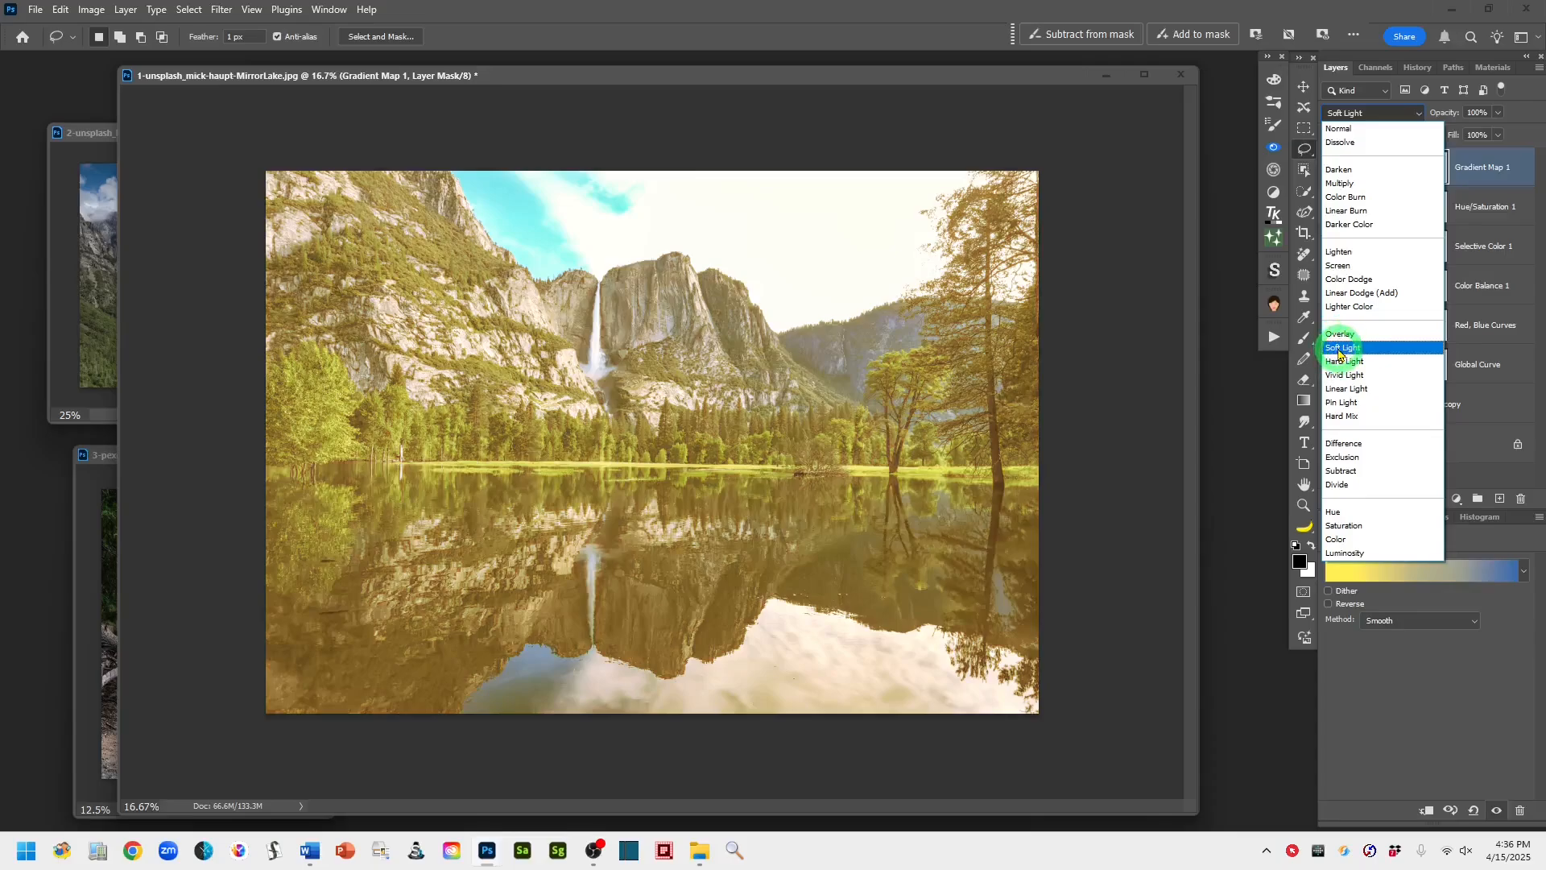
click(1339, 349)
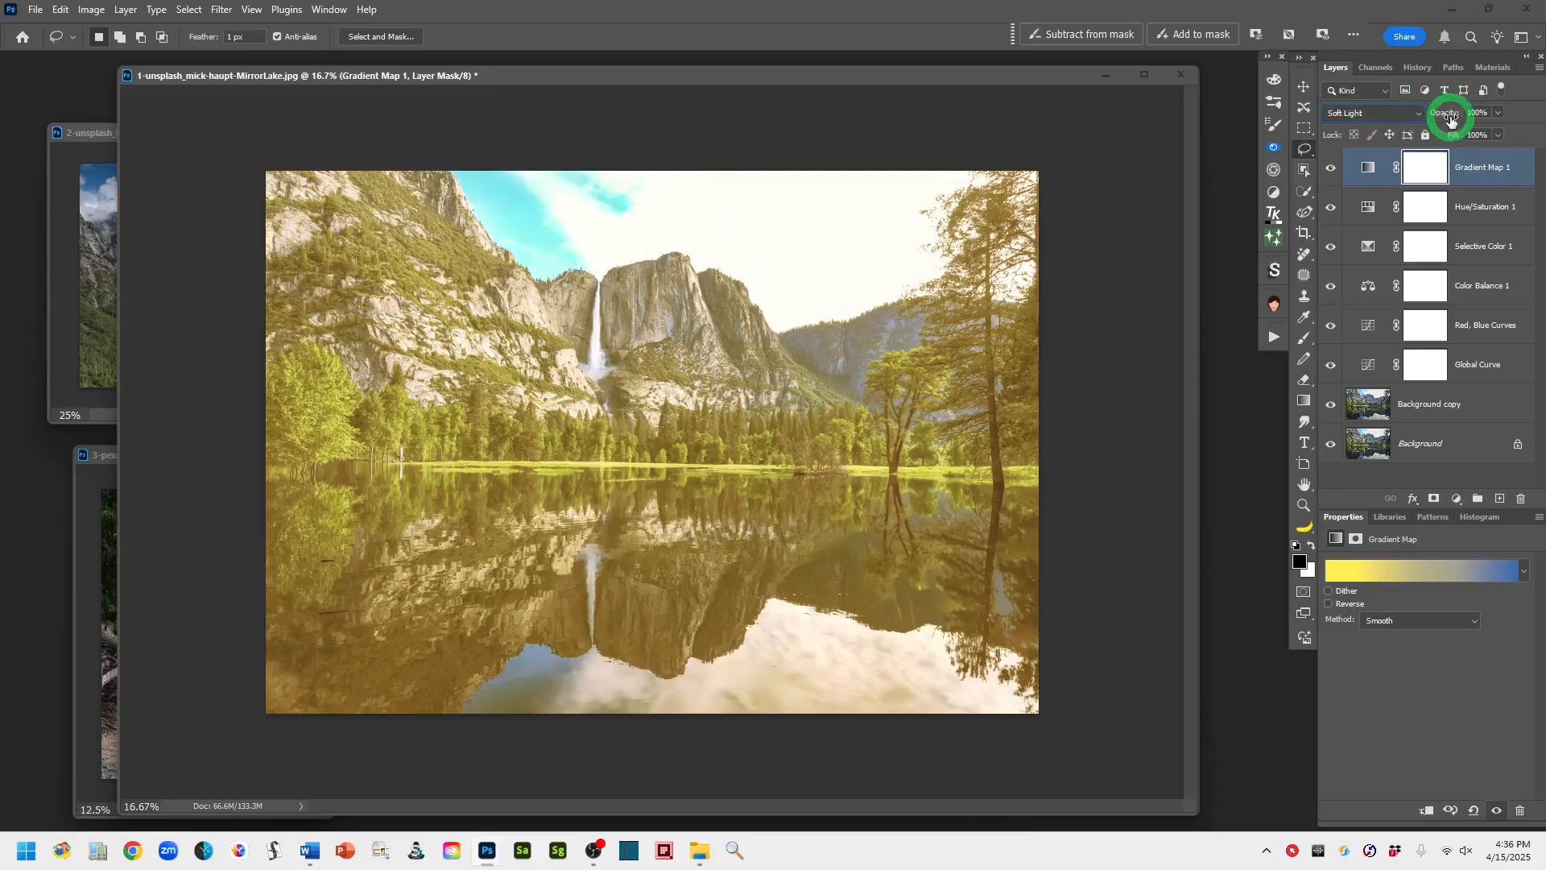
click(1497, 113)
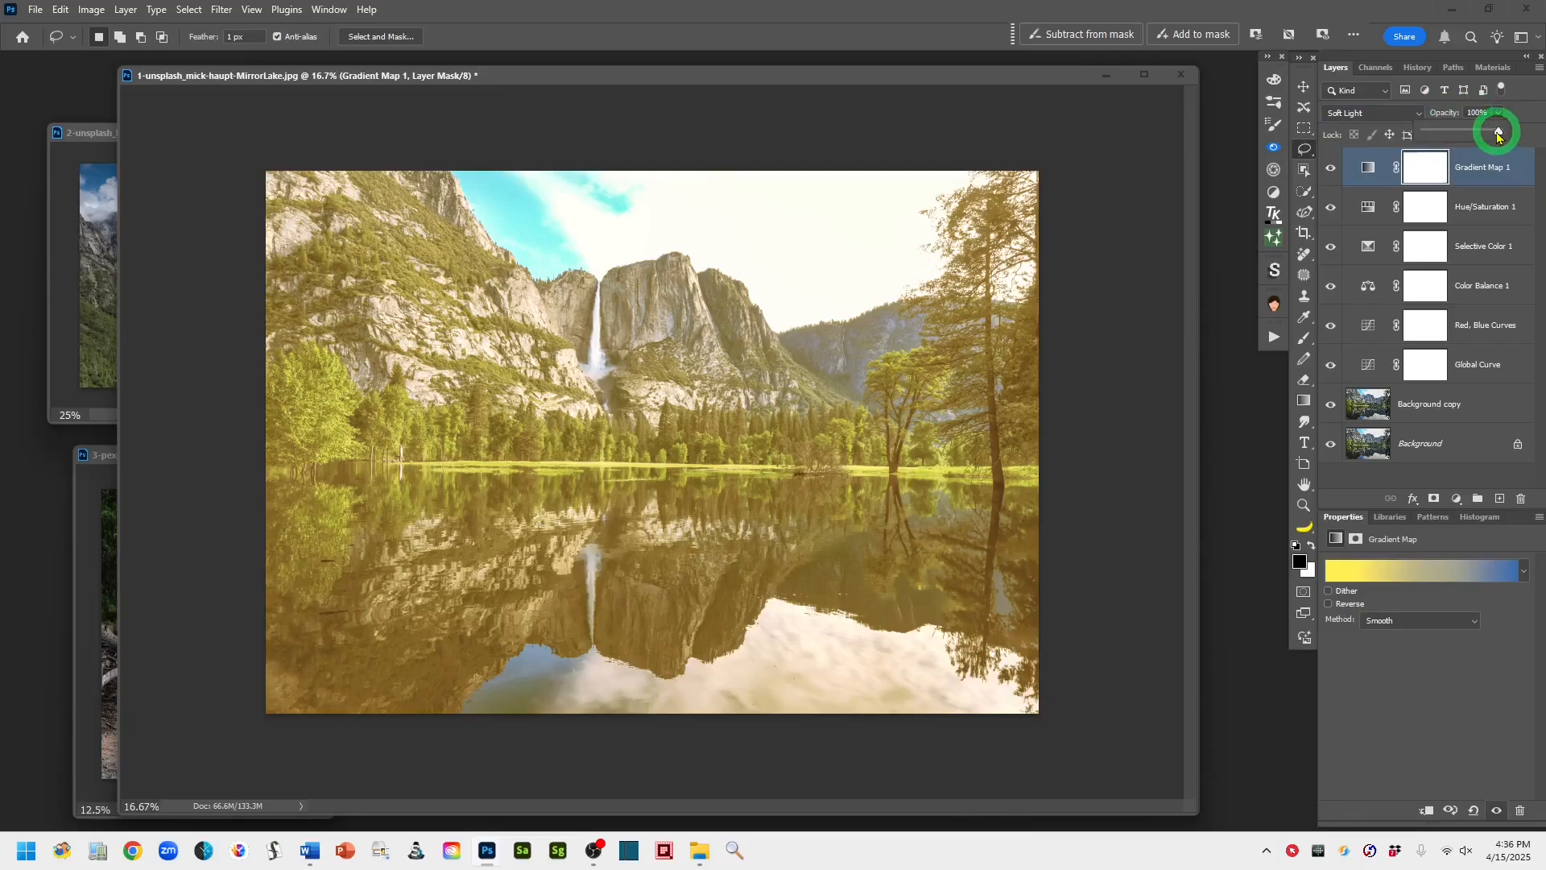
click(1445, 114)
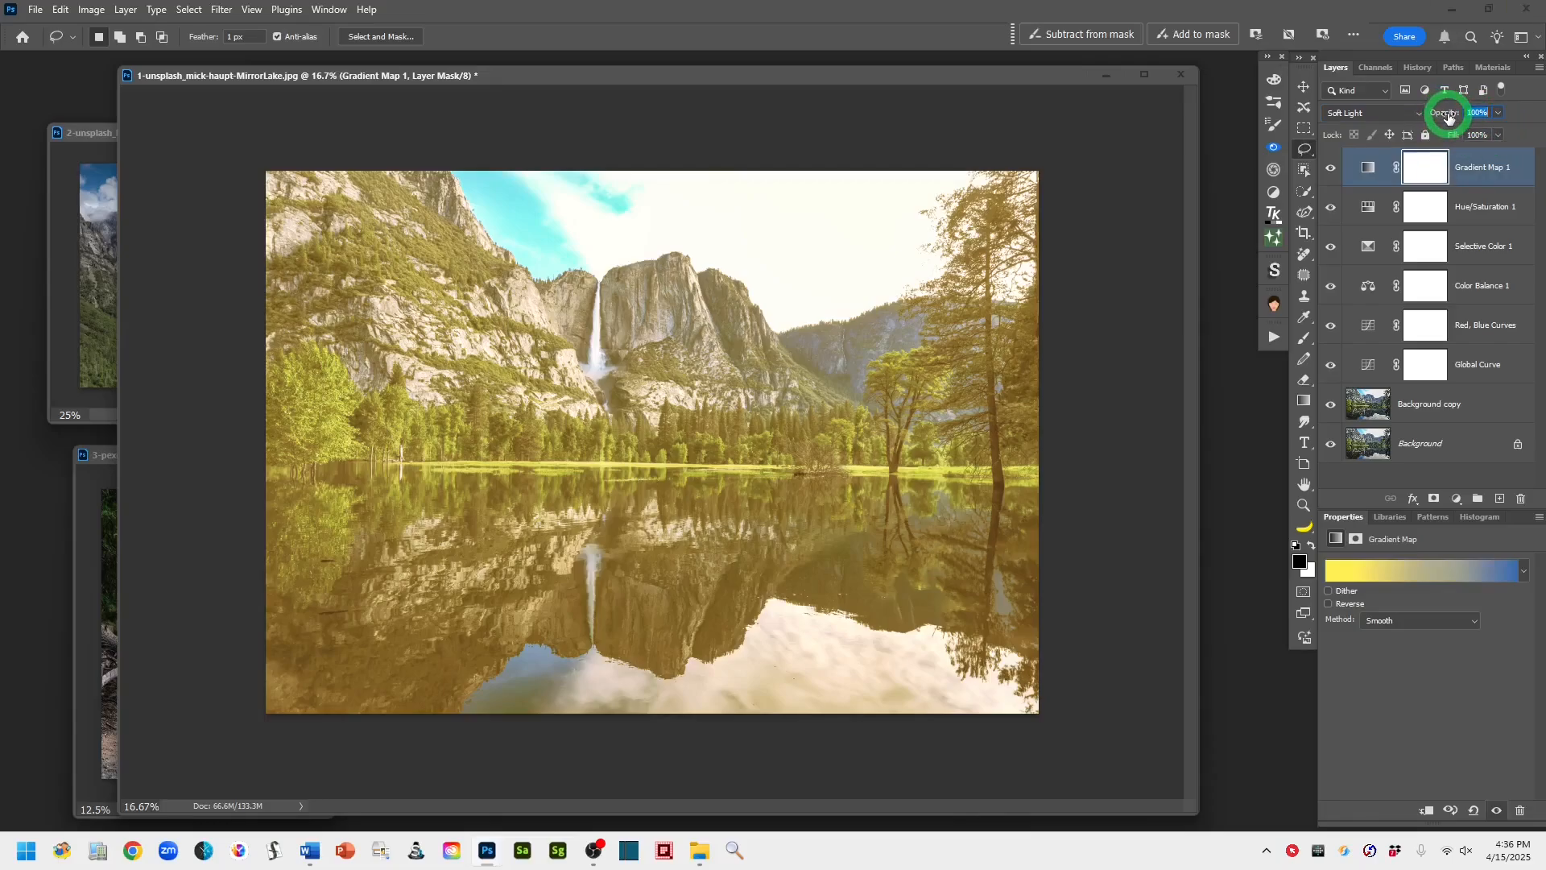
drag(1447, 115, 1374, 121)
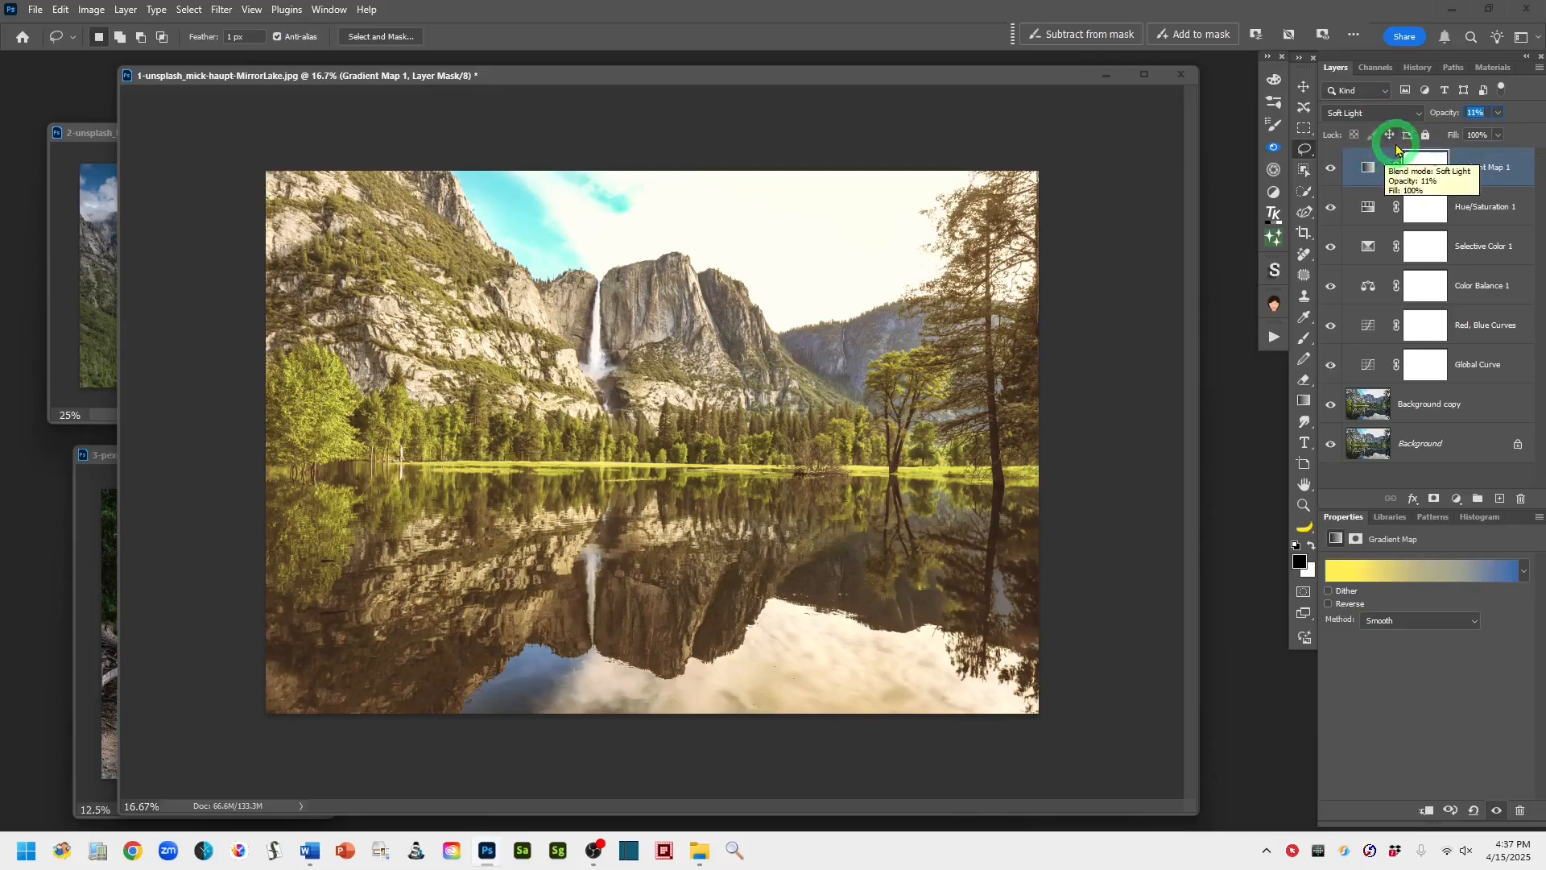
Refine the Gradient Map layer's opacity to 15%, switching its visibility off and on to compare the effect.
click(1329, 170)
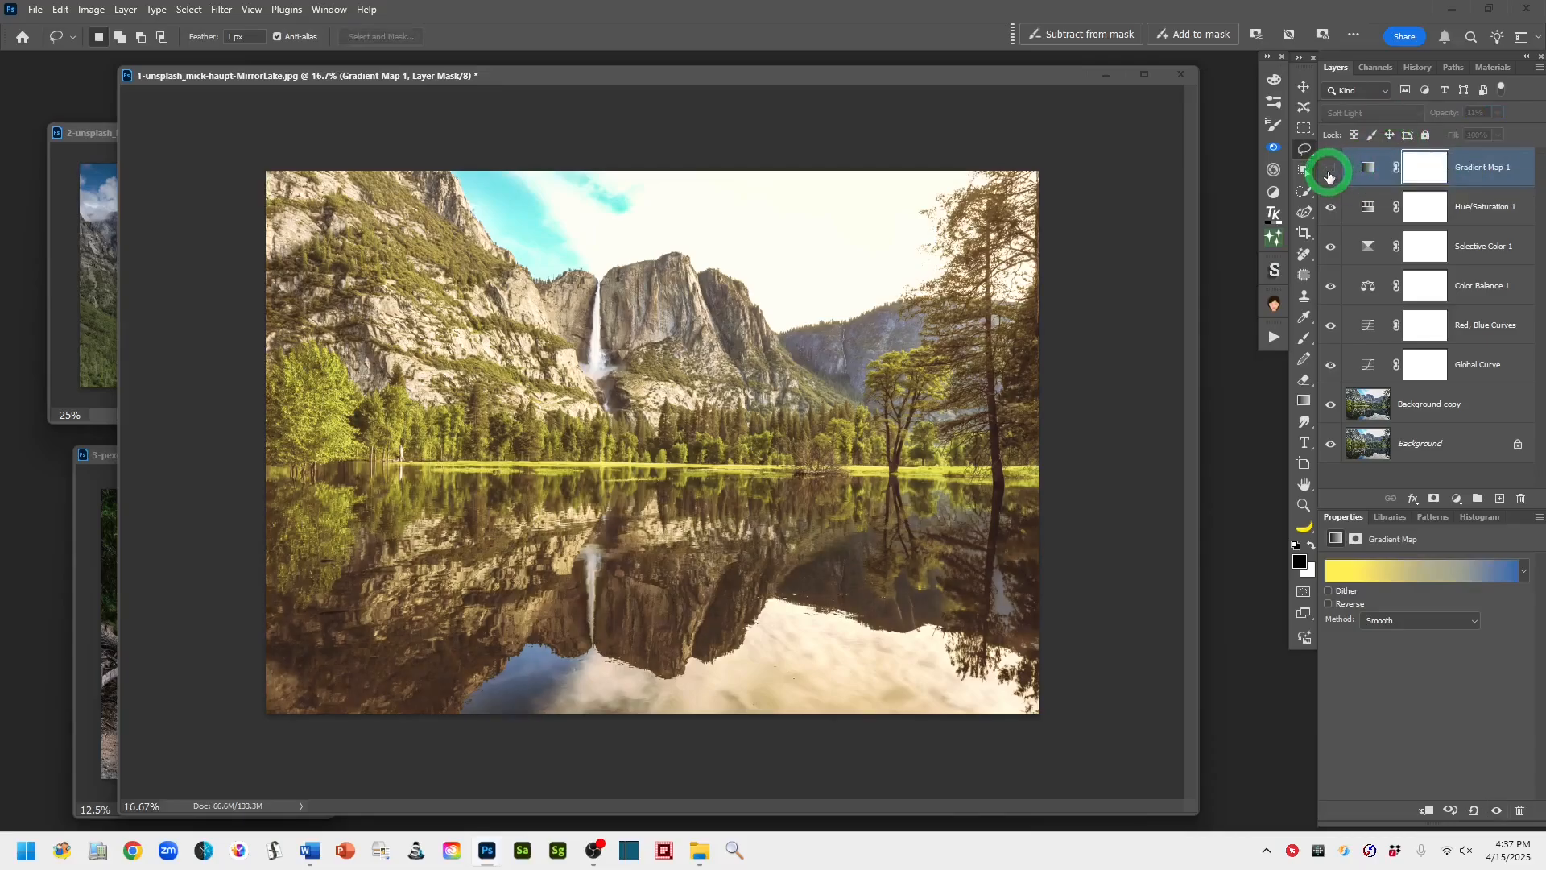
click(1329, 172)
click(1330, 171)
click(1330, 172)
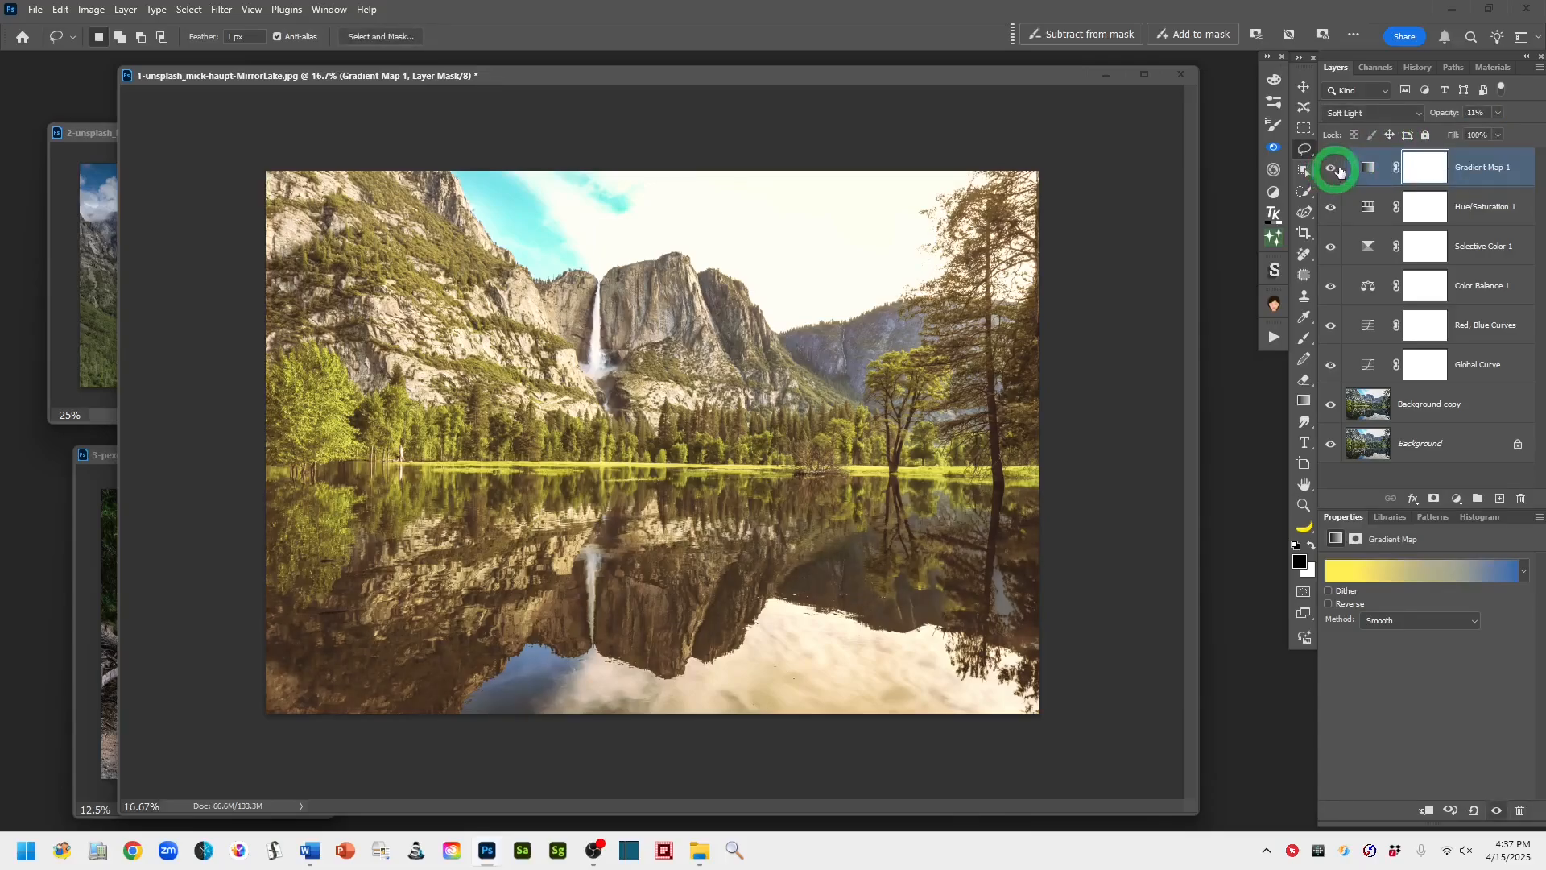
click(1451, 115)
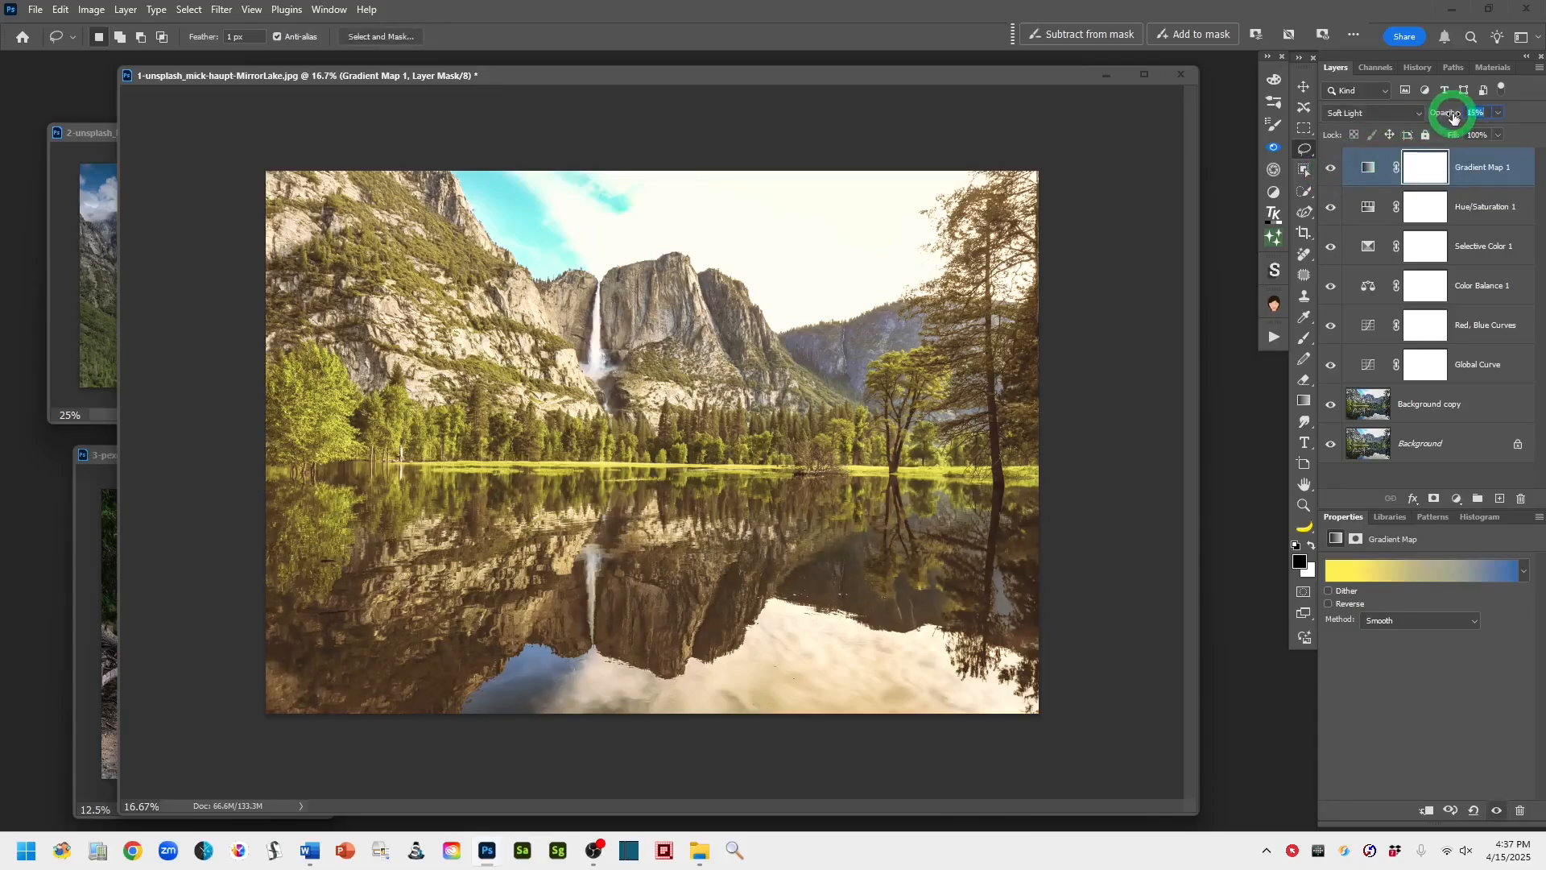
drag(1453, 115, 1458, 115)
click(1331, 171)
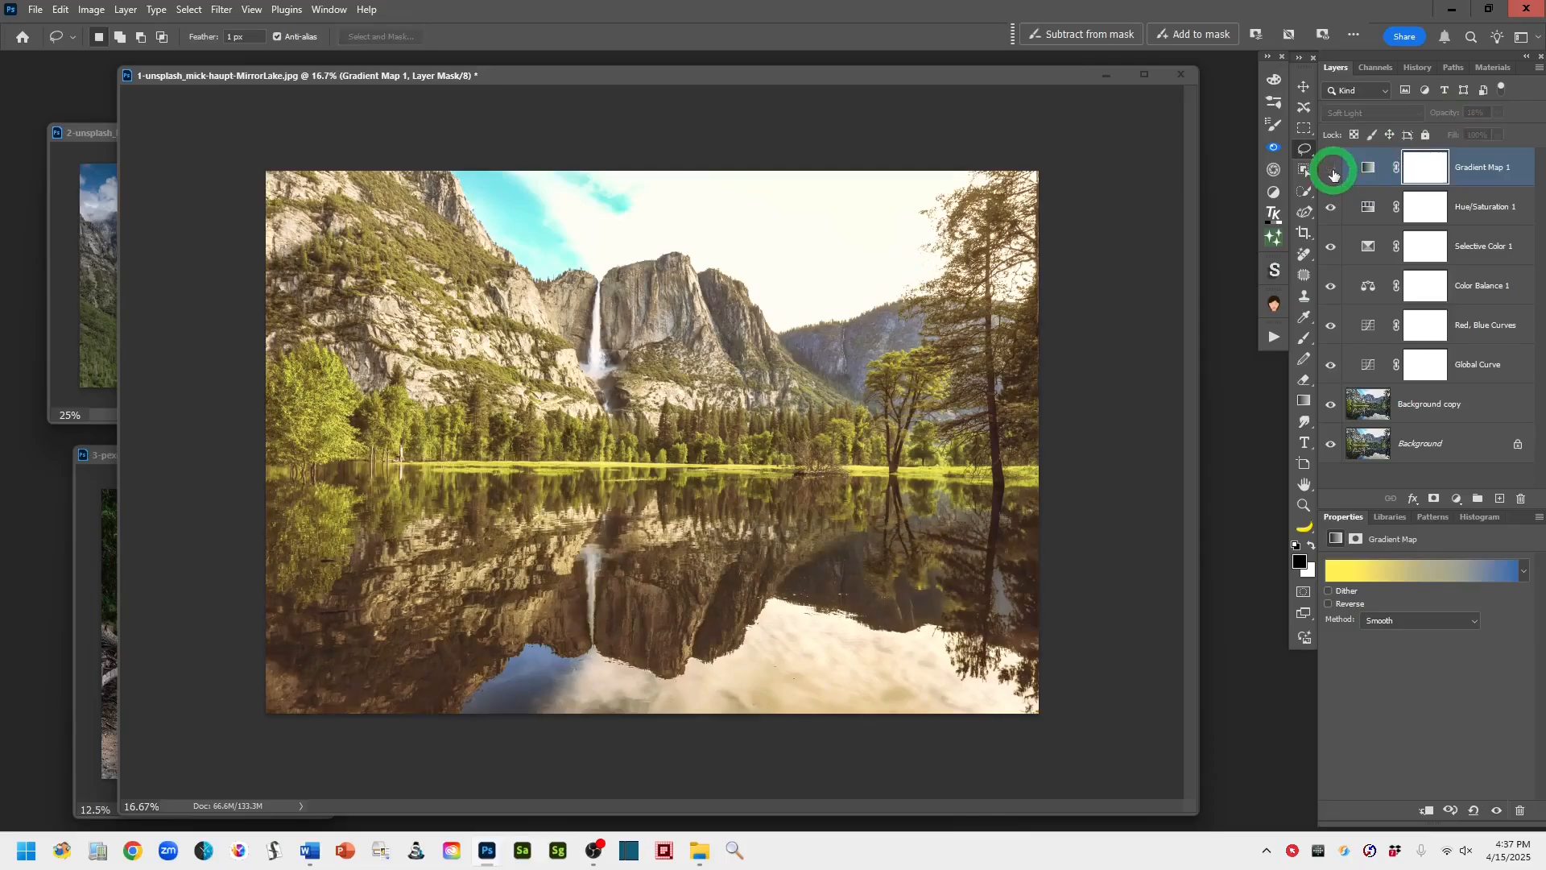
click(1331, 171)
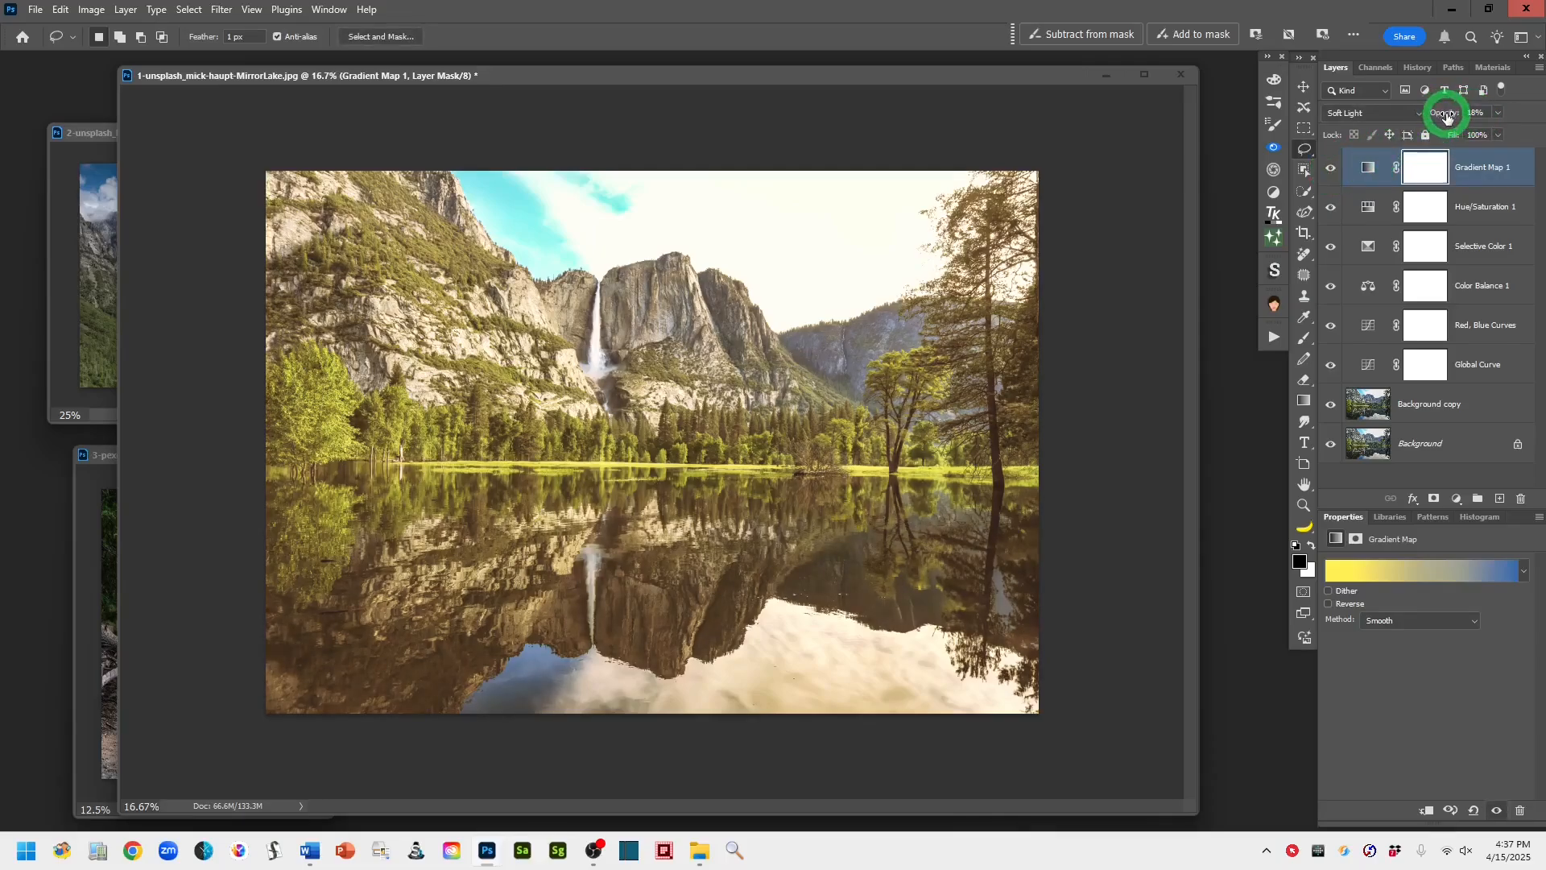
drag(1447, 115, 1445, 115)
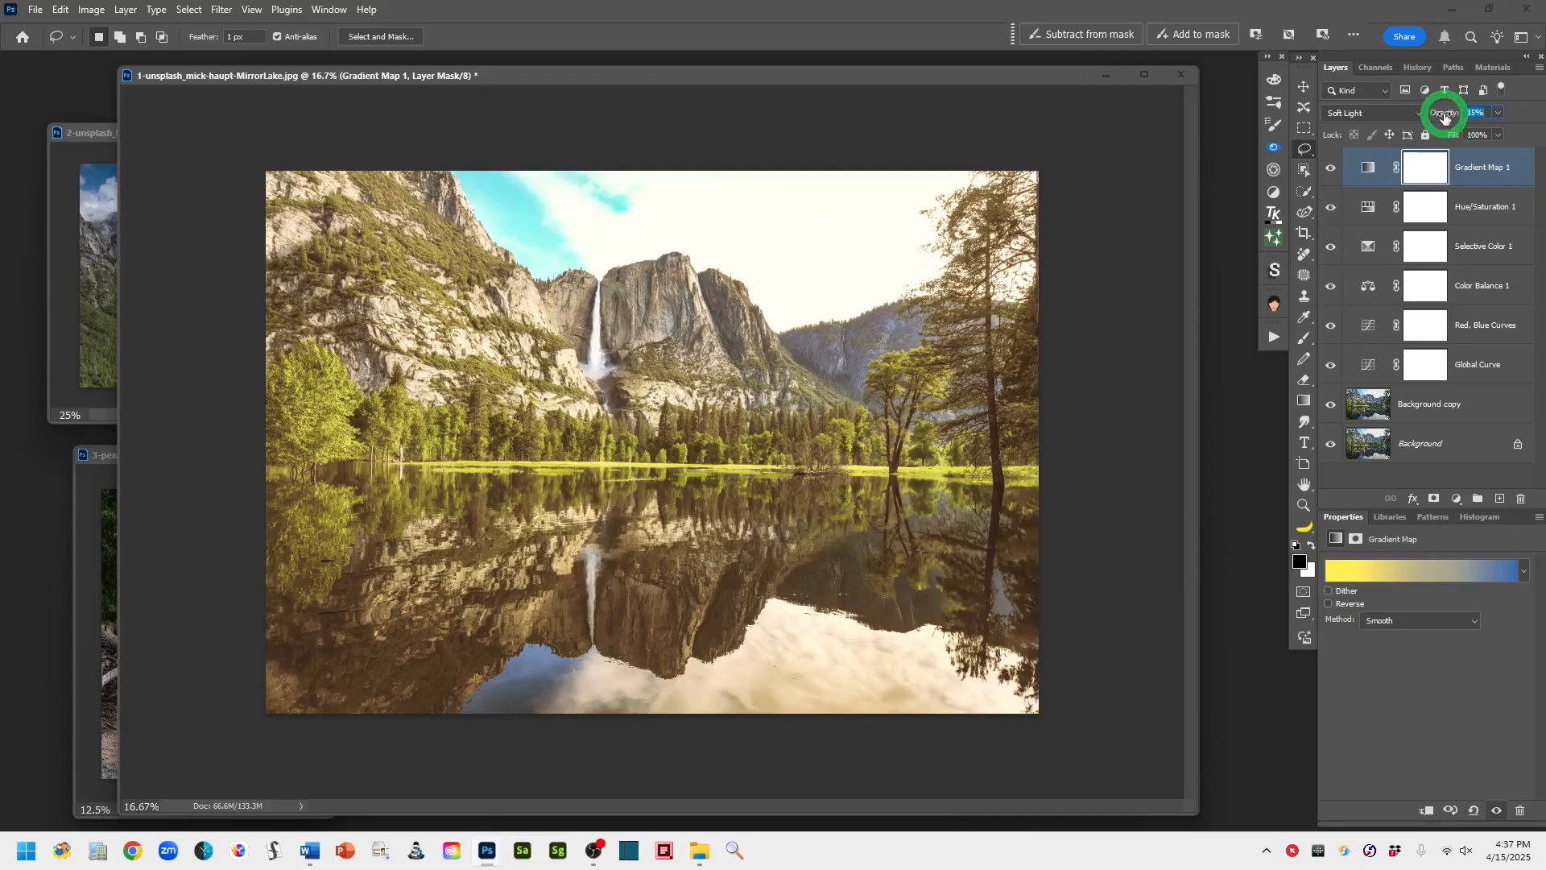
click(1329, 172)
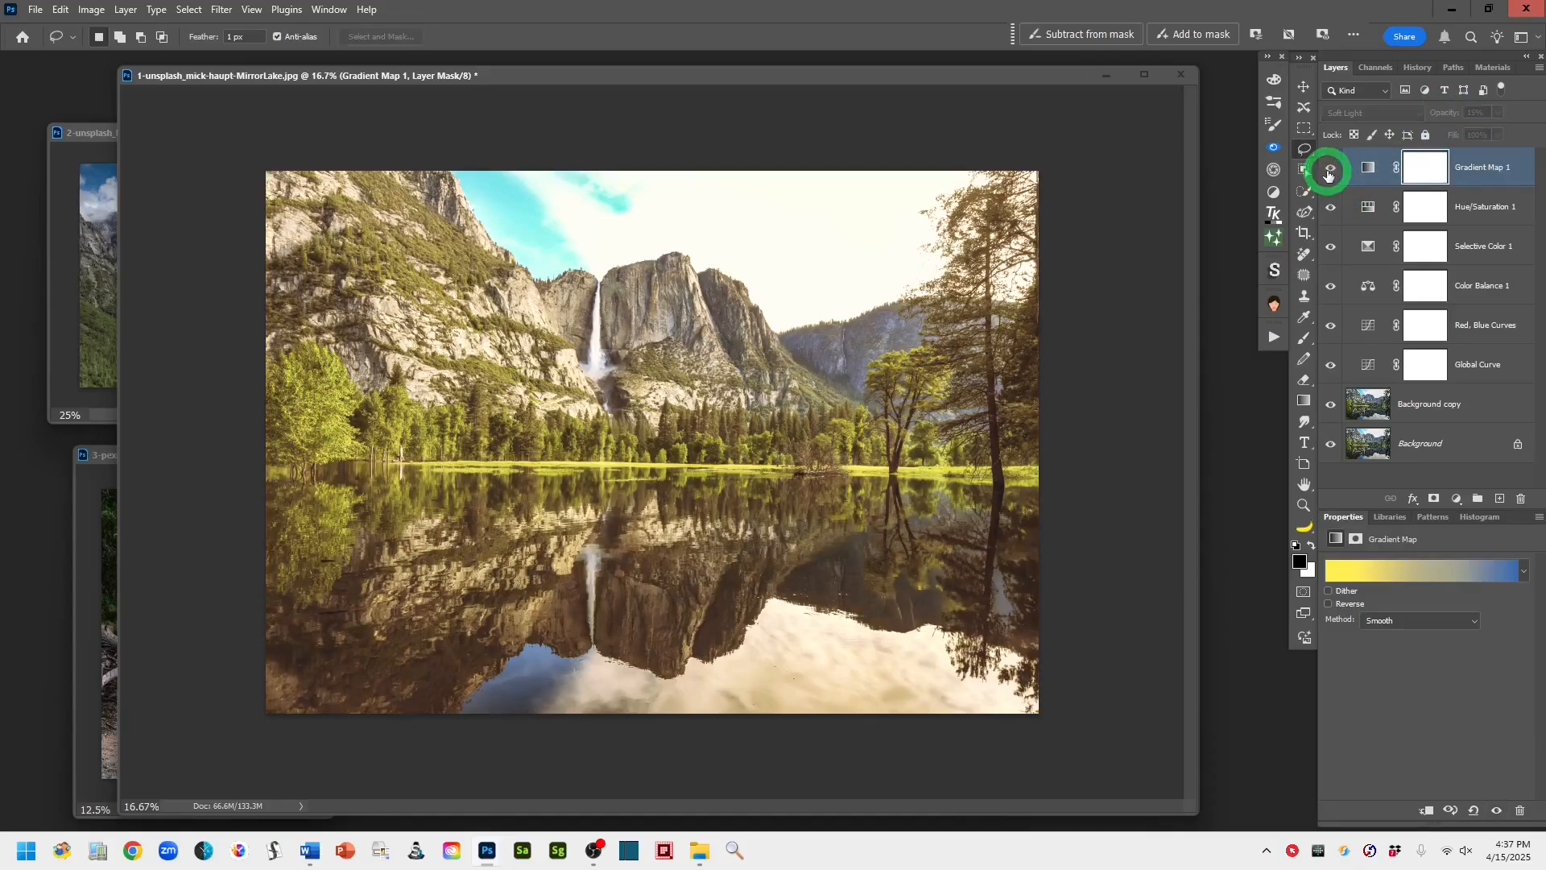
click(1329, 172)
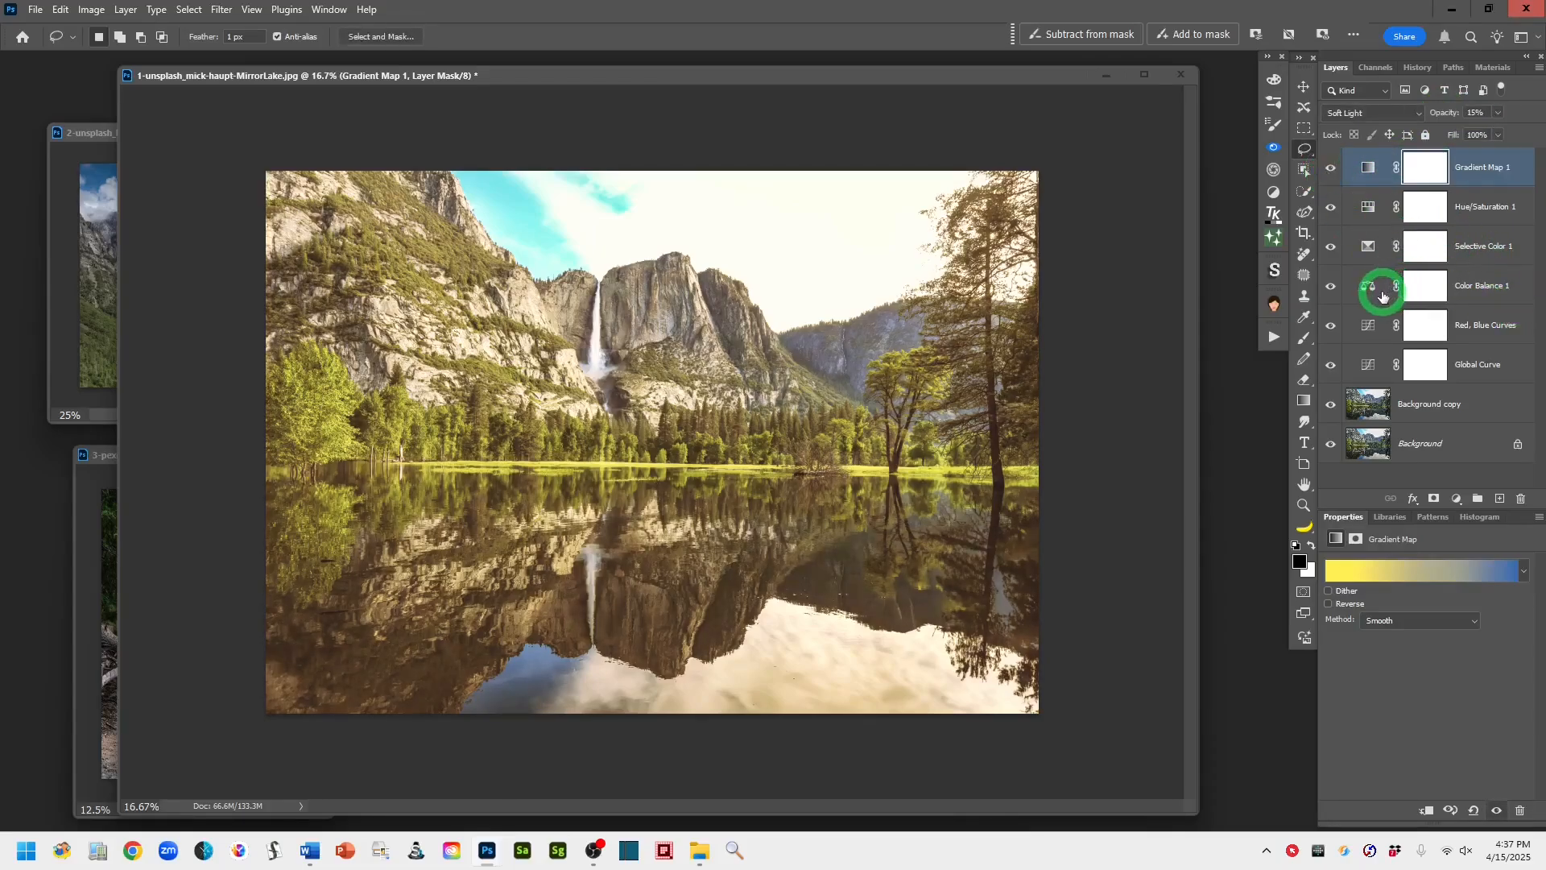
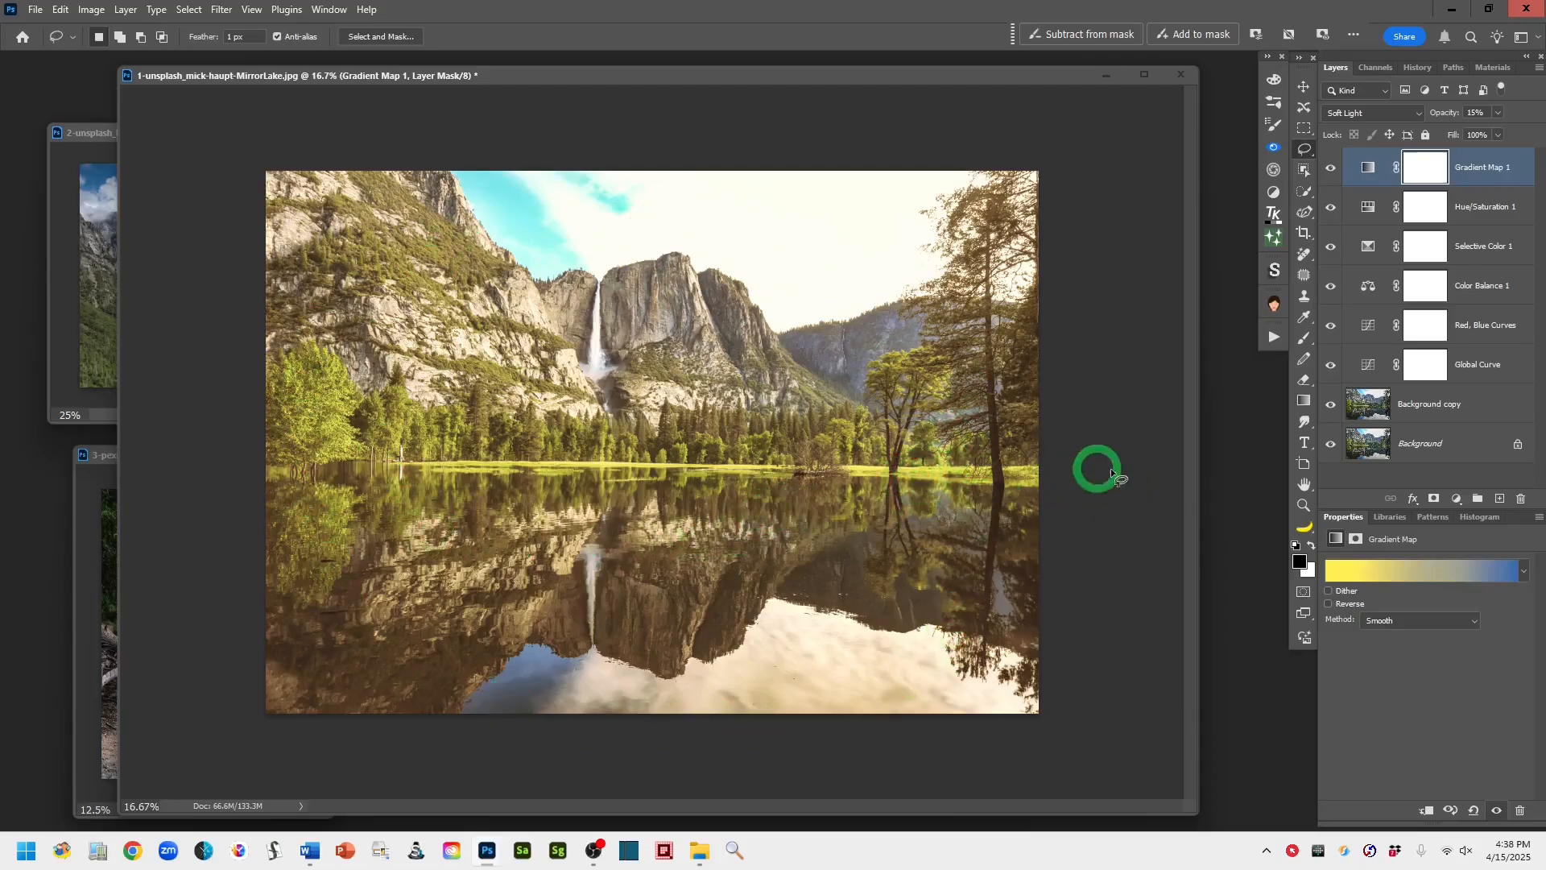
Compare the original Background with the full layer stack by hiding and restoring all the other layers twice.
alt+click(1332, 445)
alt+click(1331, 446)
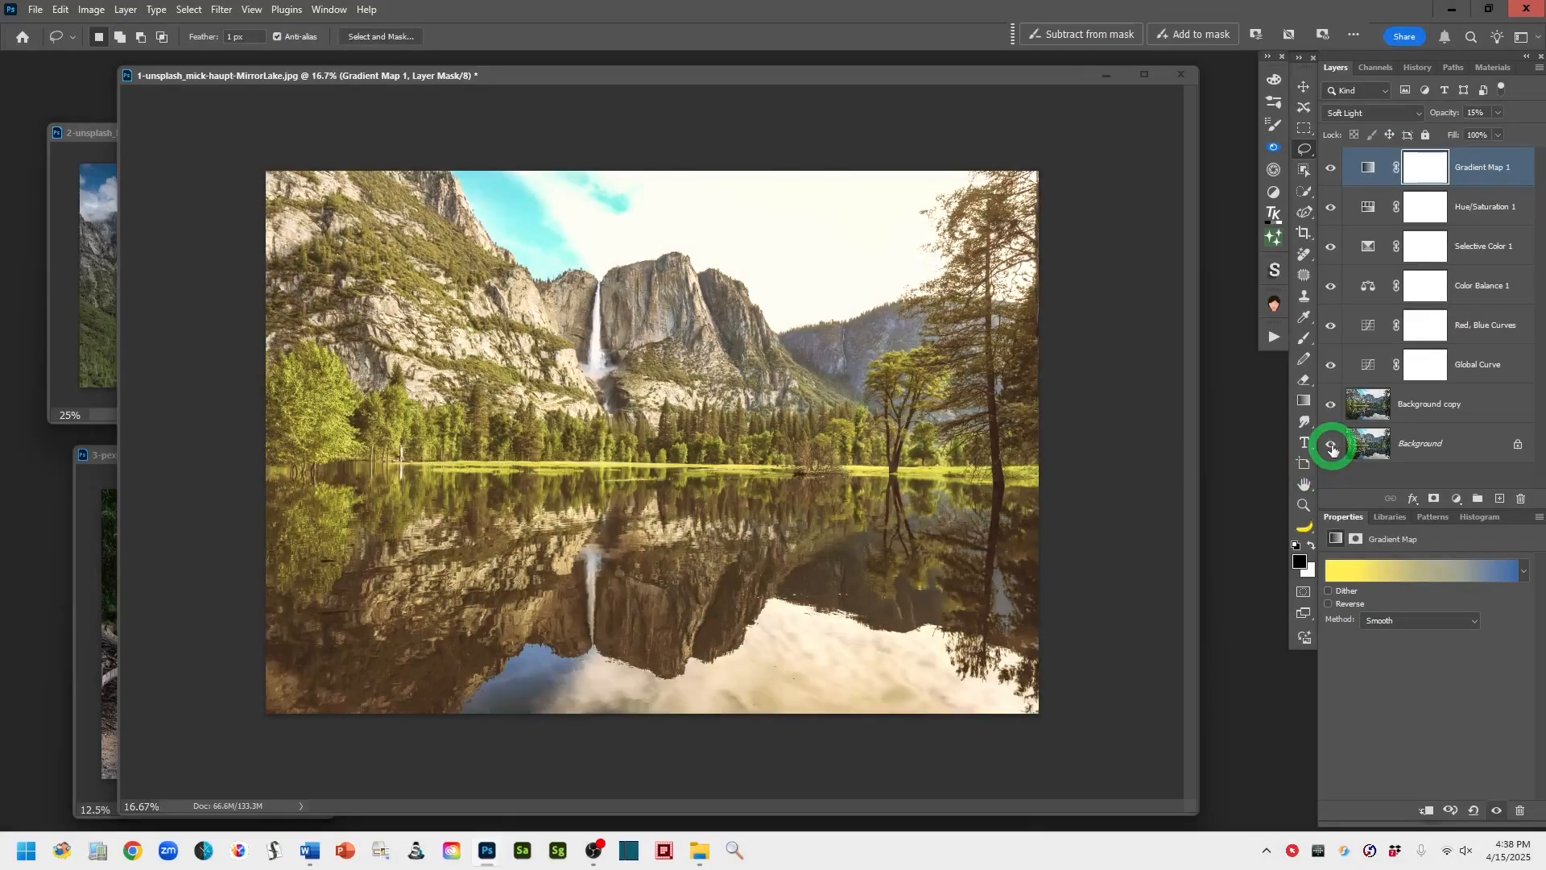
alt+click(1332, 447)
alt+click(1332, 447)
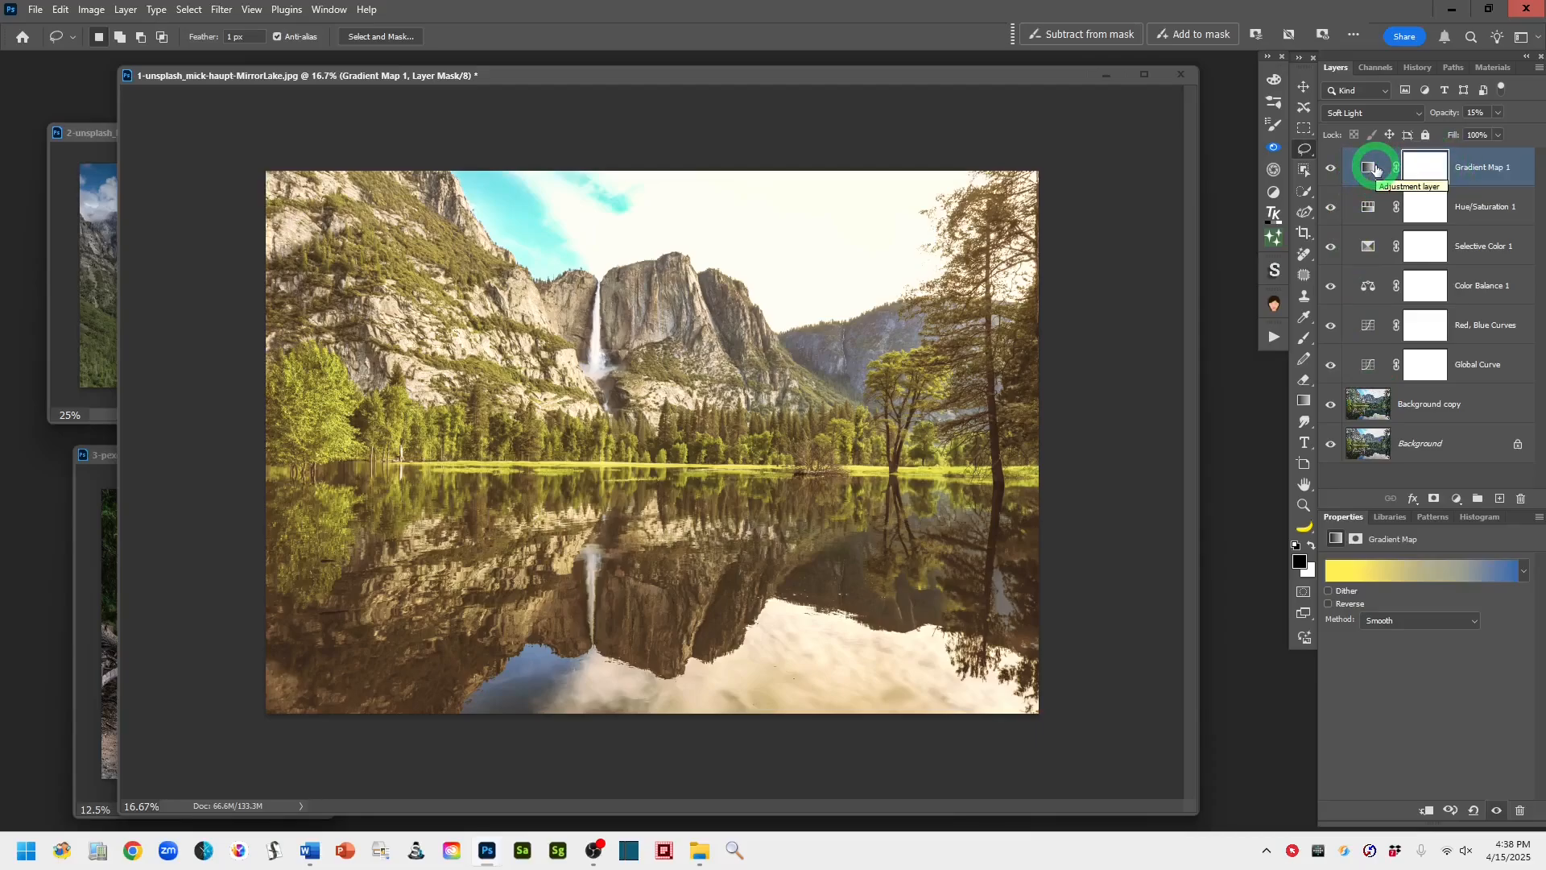
Group the six adjustment layers from Gradient Map 1 down to Global Curve, check the group's contents and leave it collapsed.
shift+click(1366, 366)
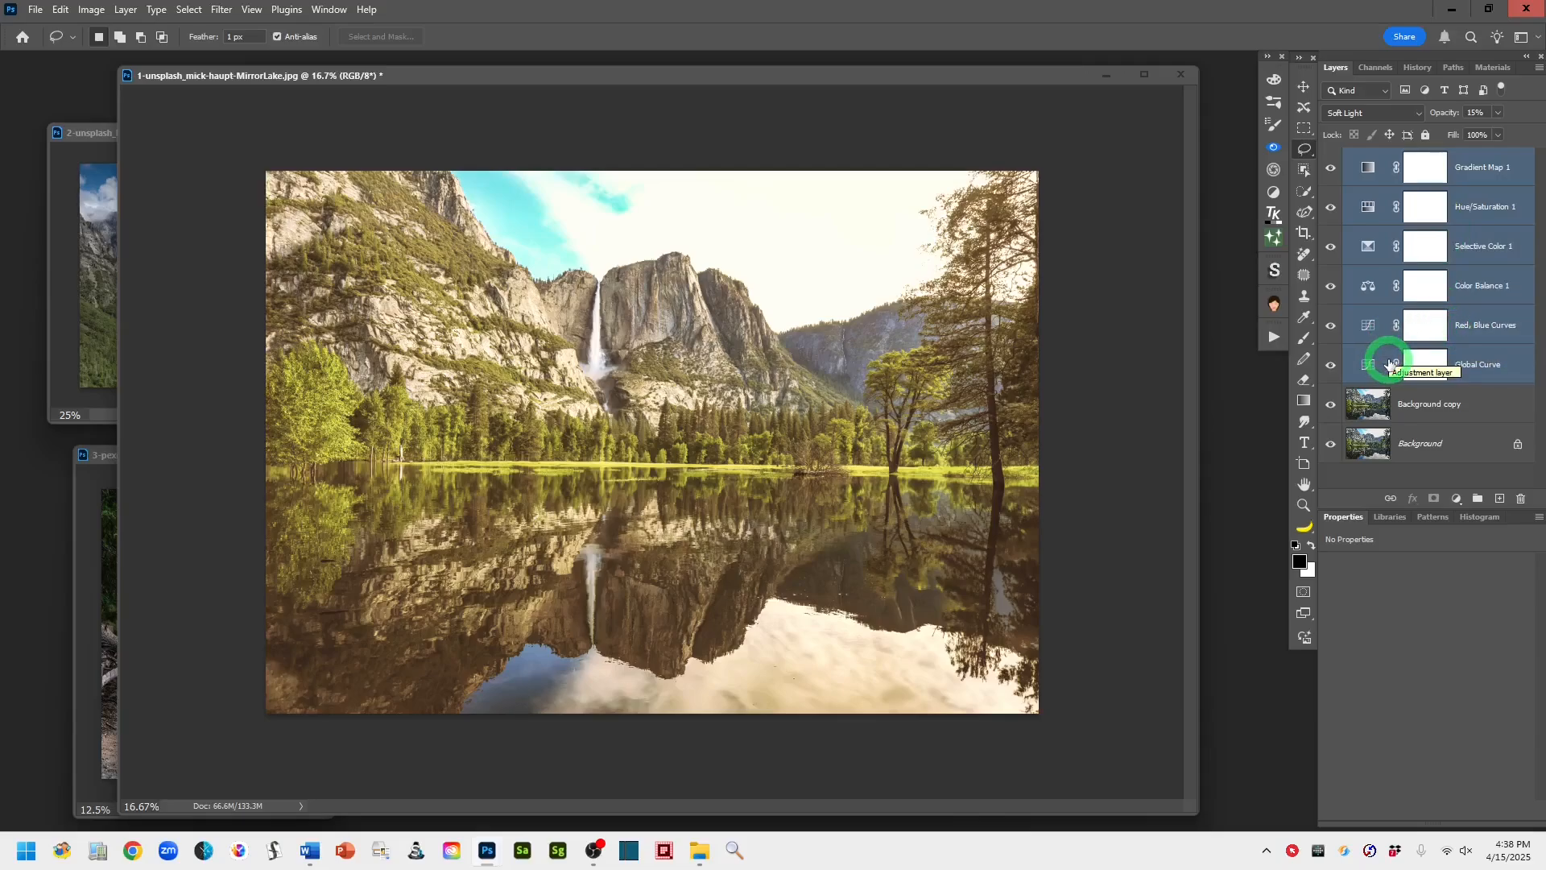
click(1478, 501)
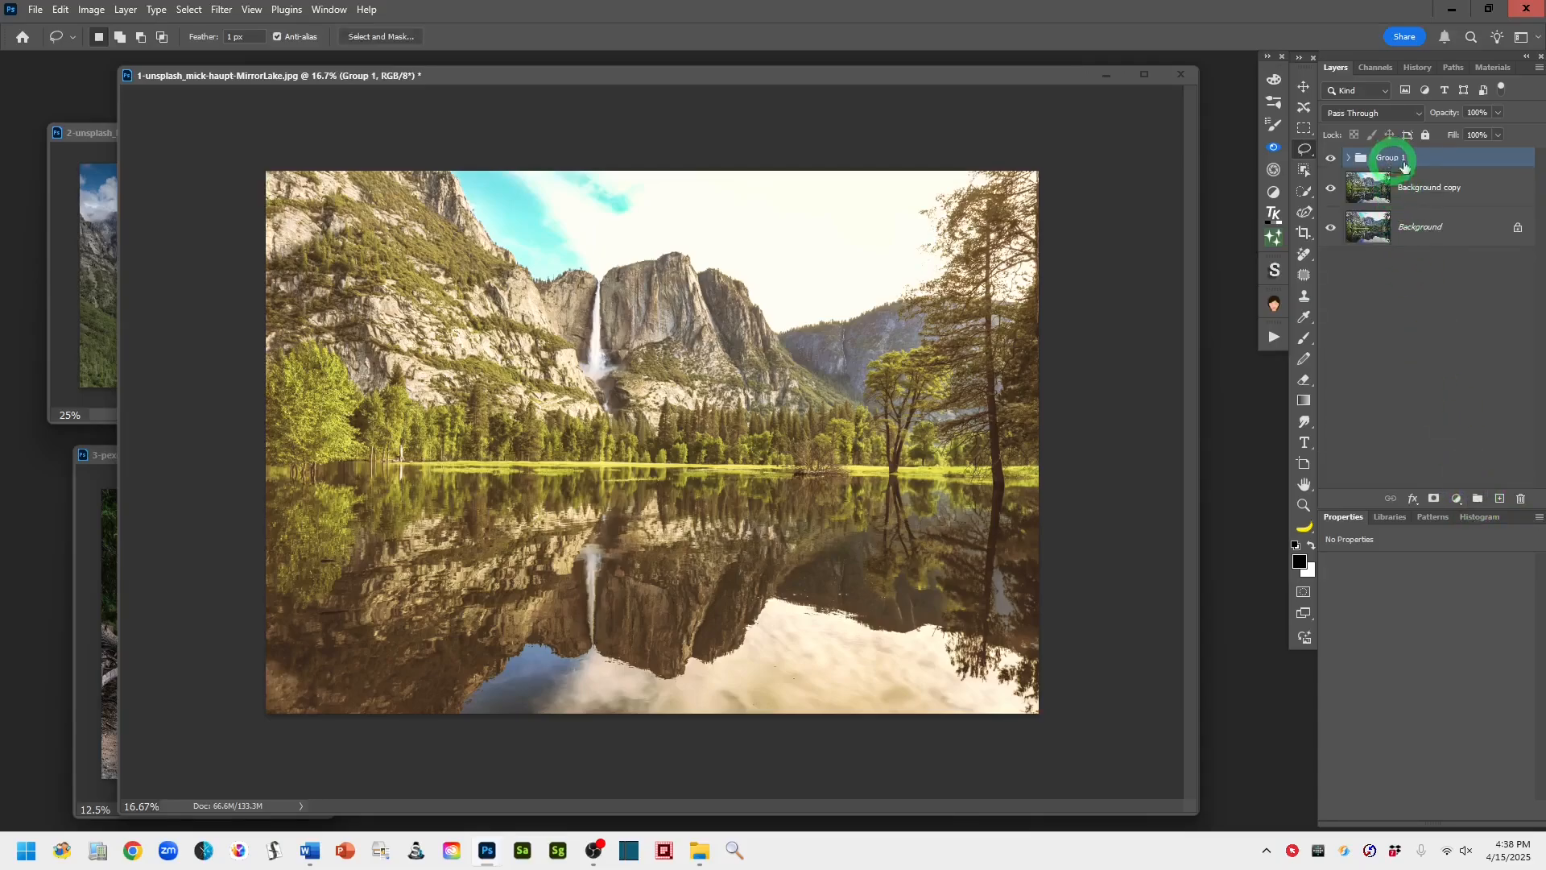
click(1349, 159)
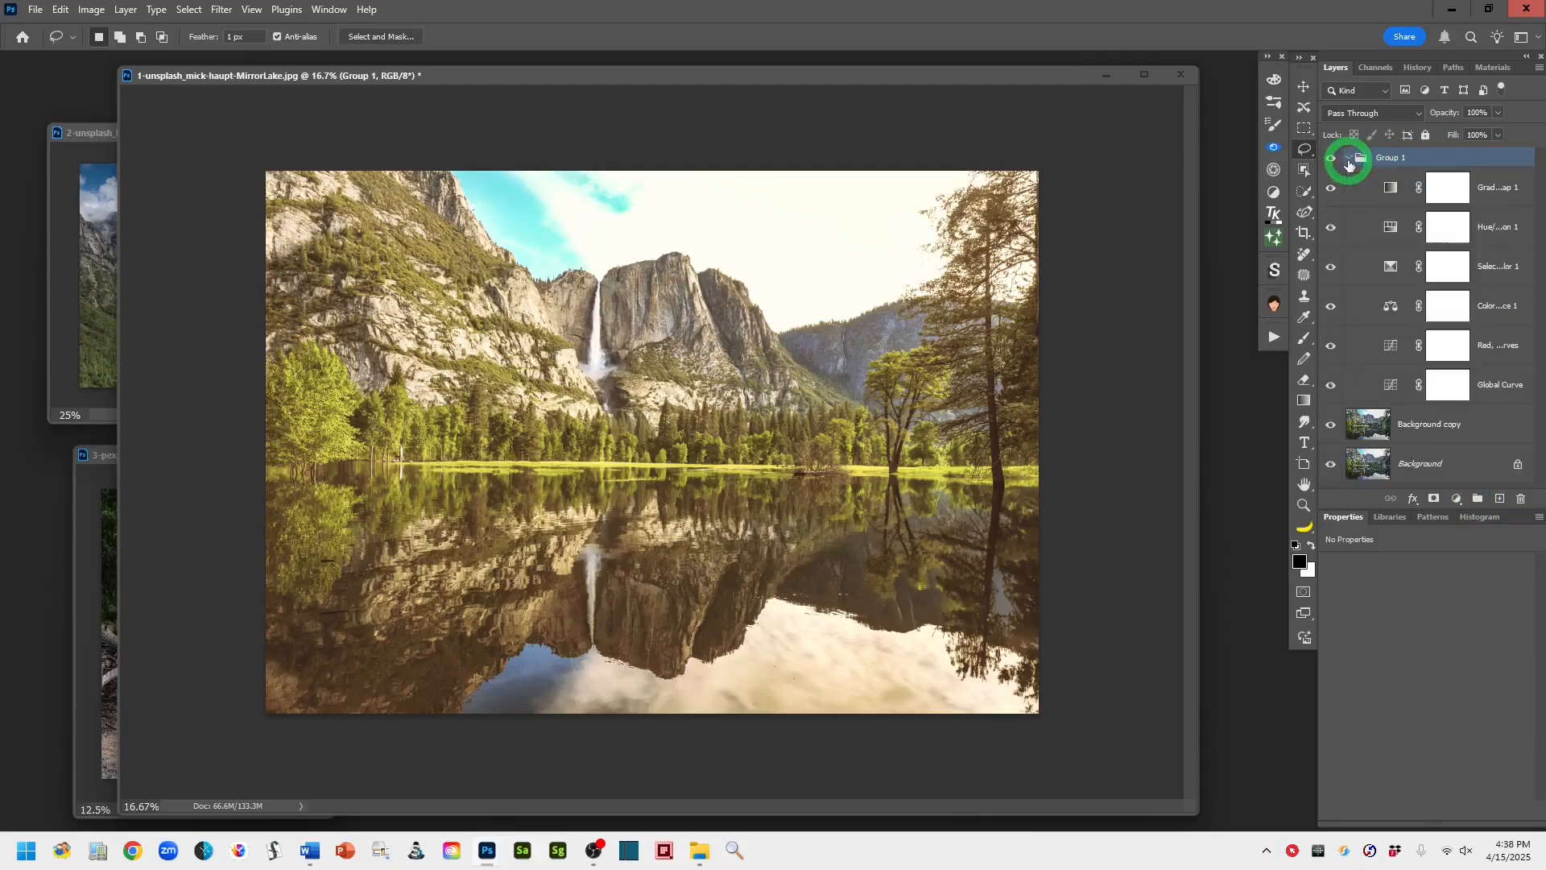
click(1348, 159)
click(1348, 160)
click(1348, 159)
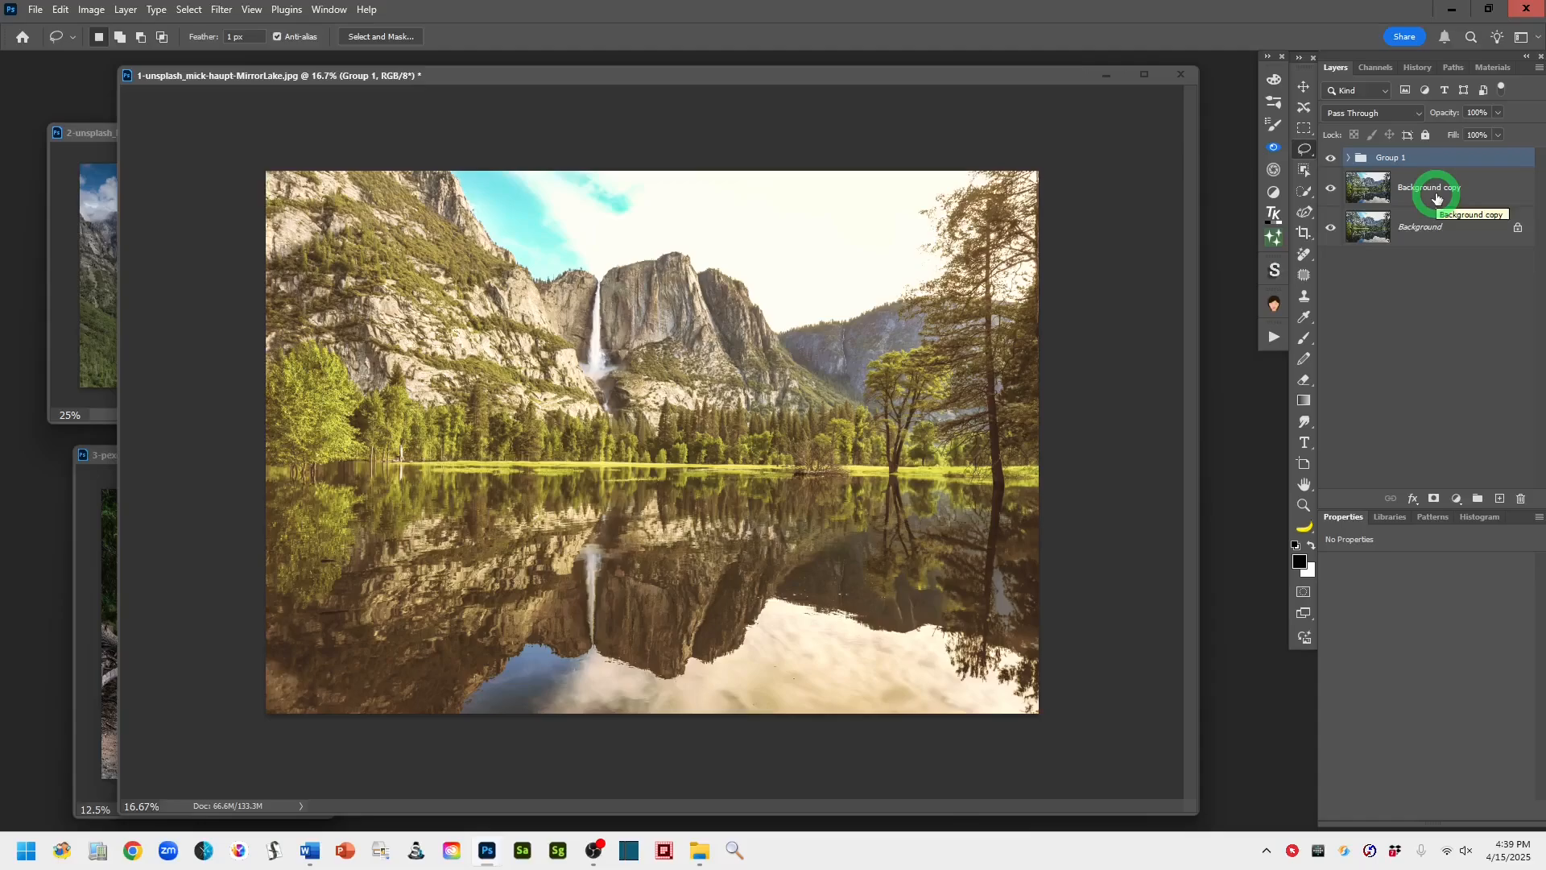
Rename the adjustment group "TEST Cinematic Warm Style Template" and toggle its visibility to compare the photo before and after.
double_click(1385, 159)
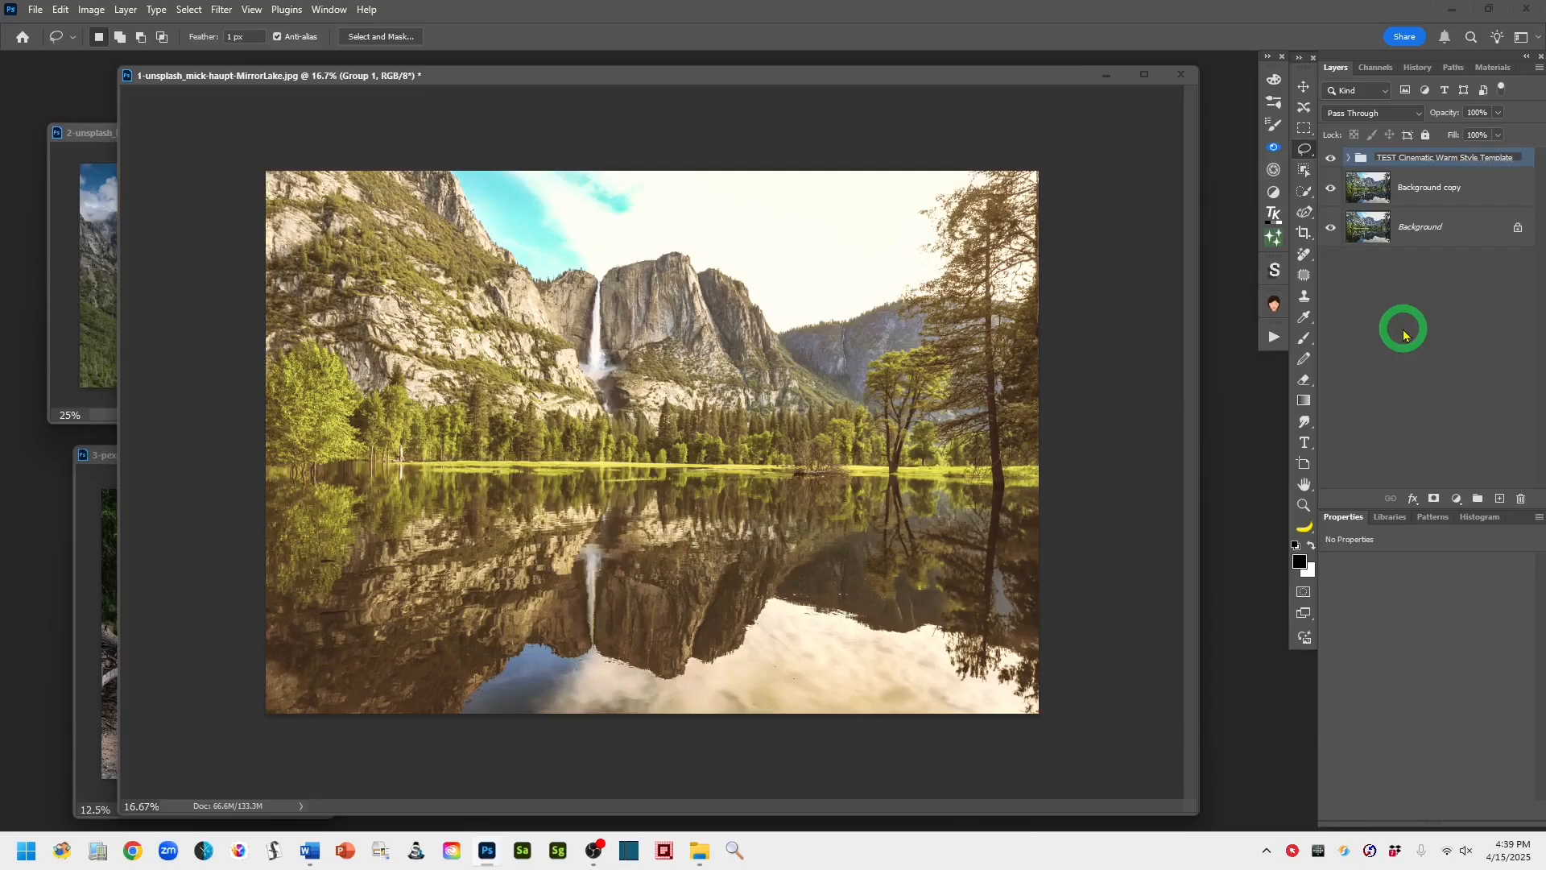
click(1528, 160)
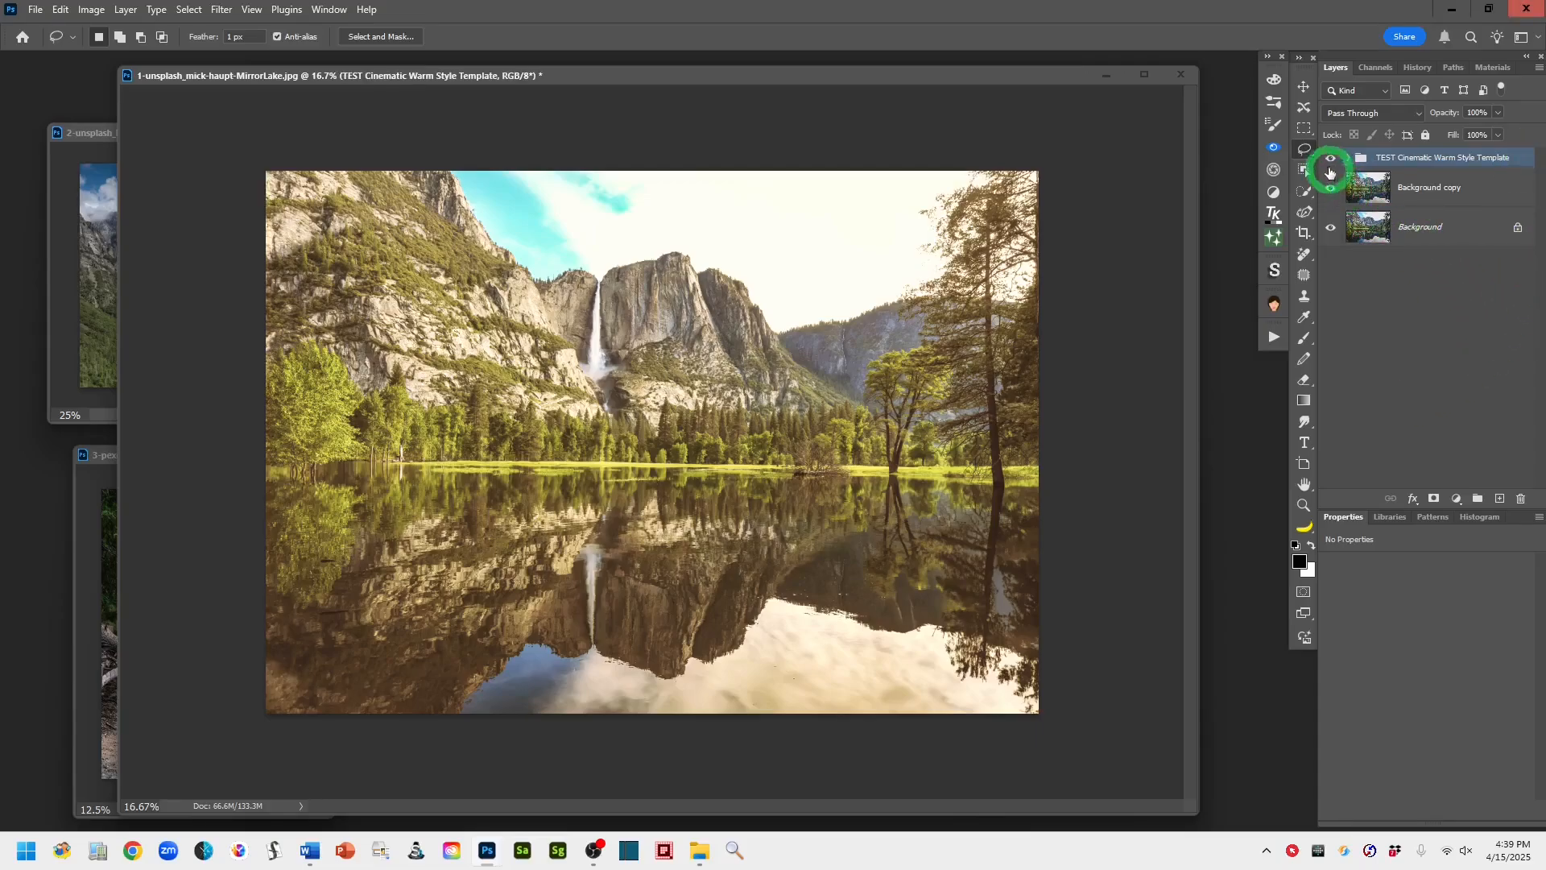
click(1330, 161)
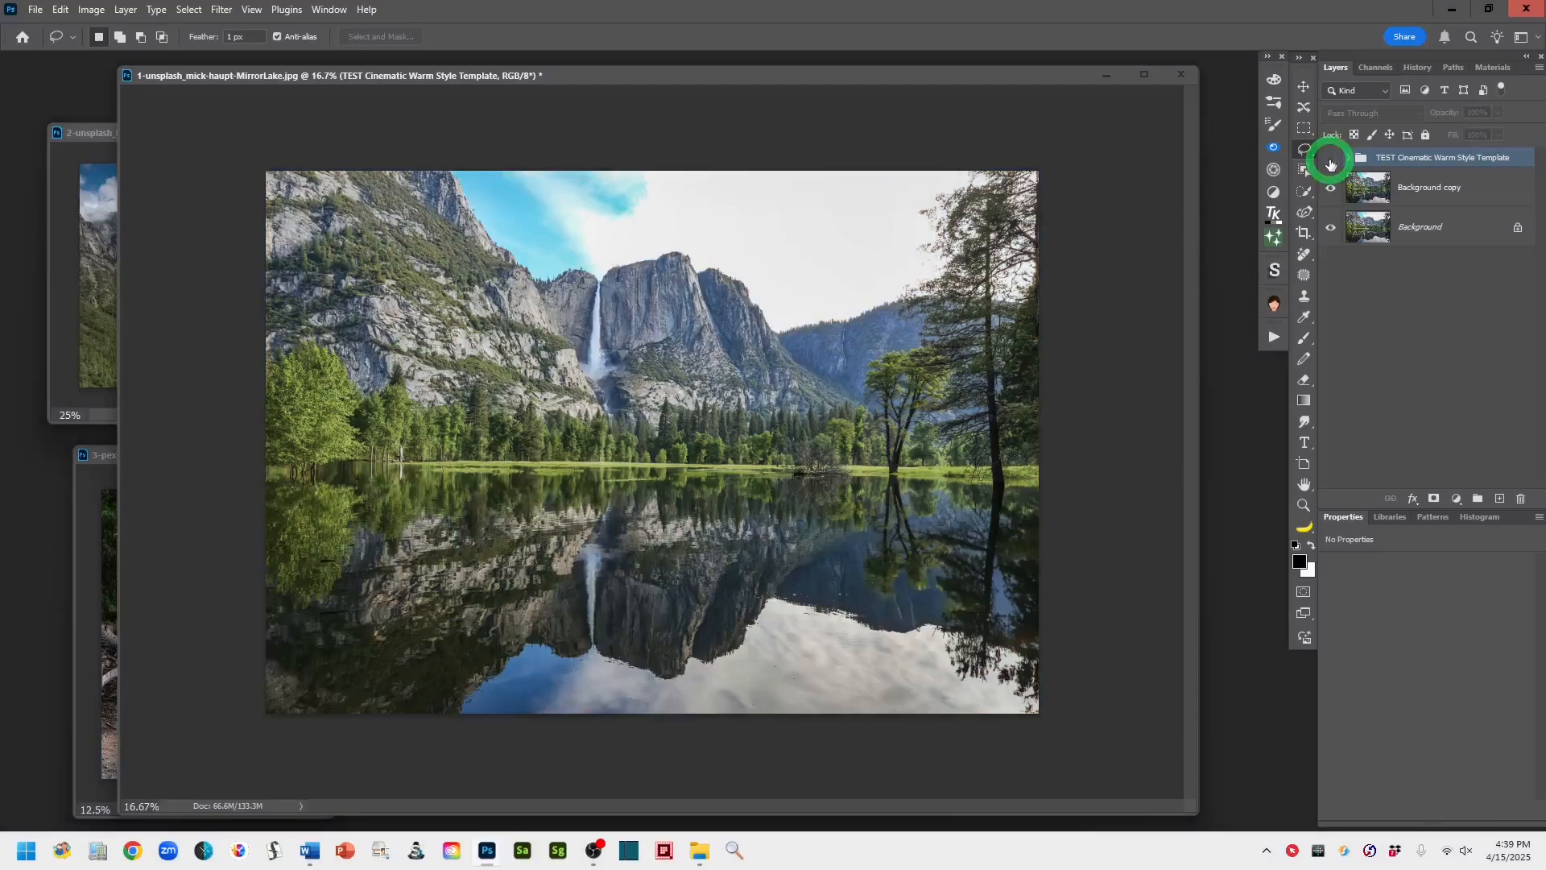
click(1330, 161)
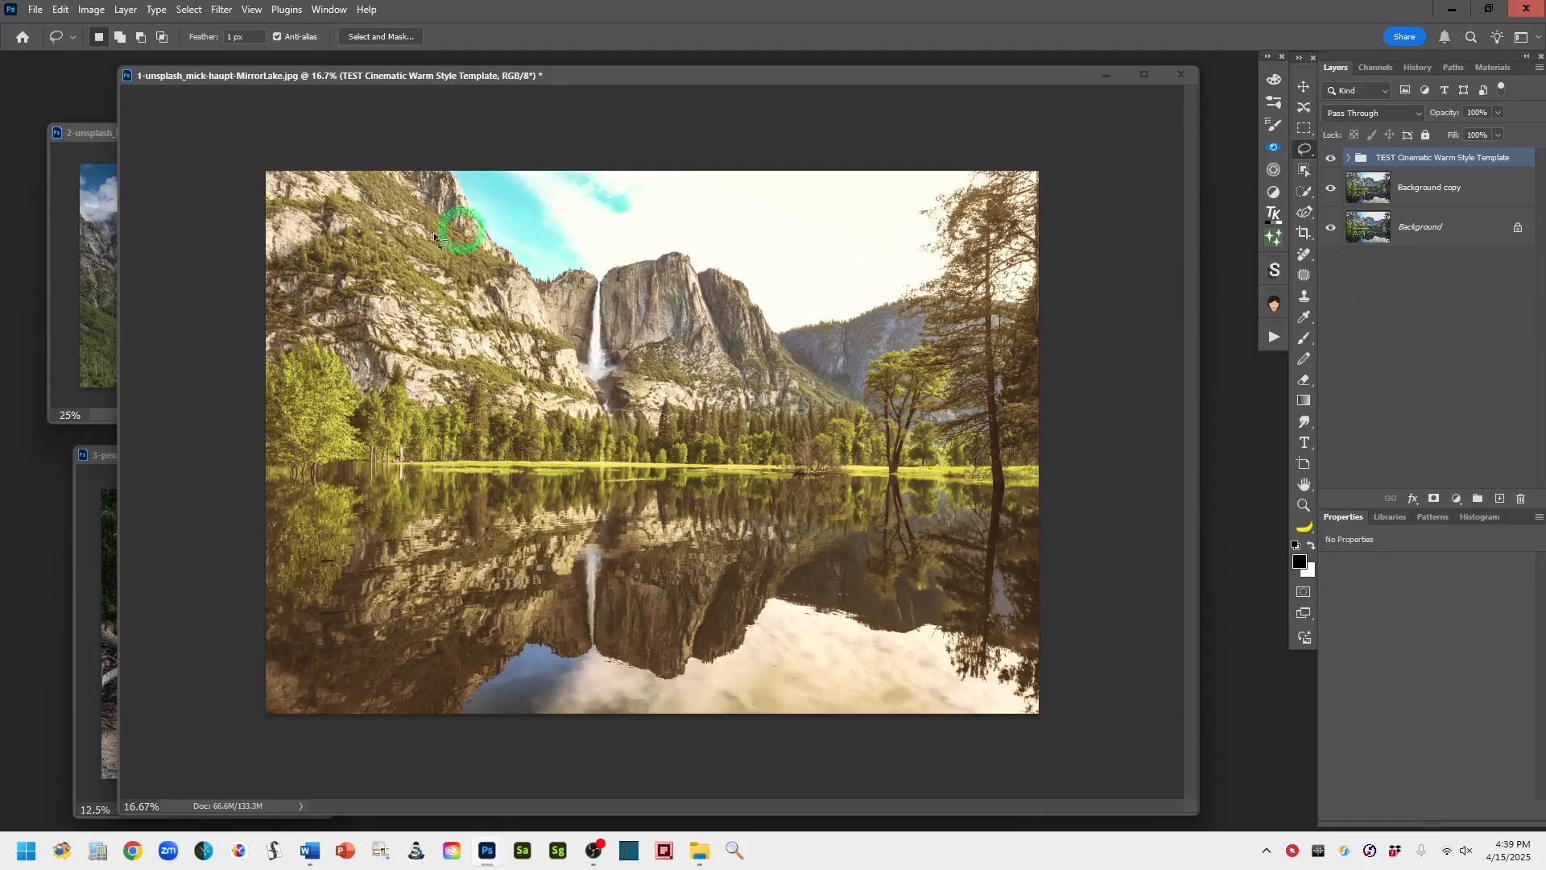
Start saving the document as a new file with the Desktop as the destination folder.
click(35, 10)
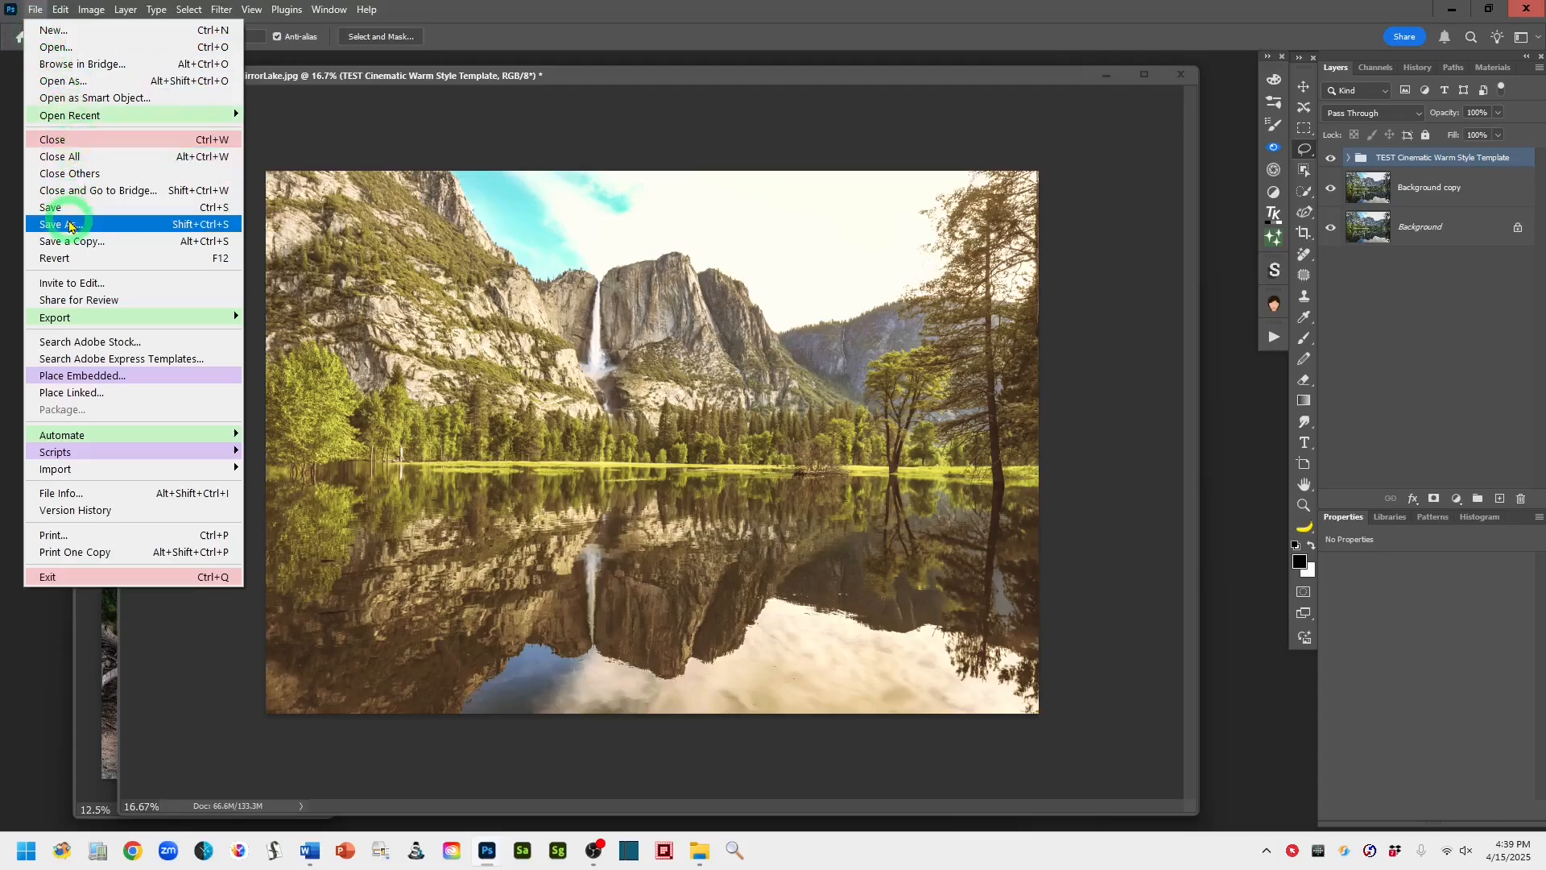
click(69, 226)
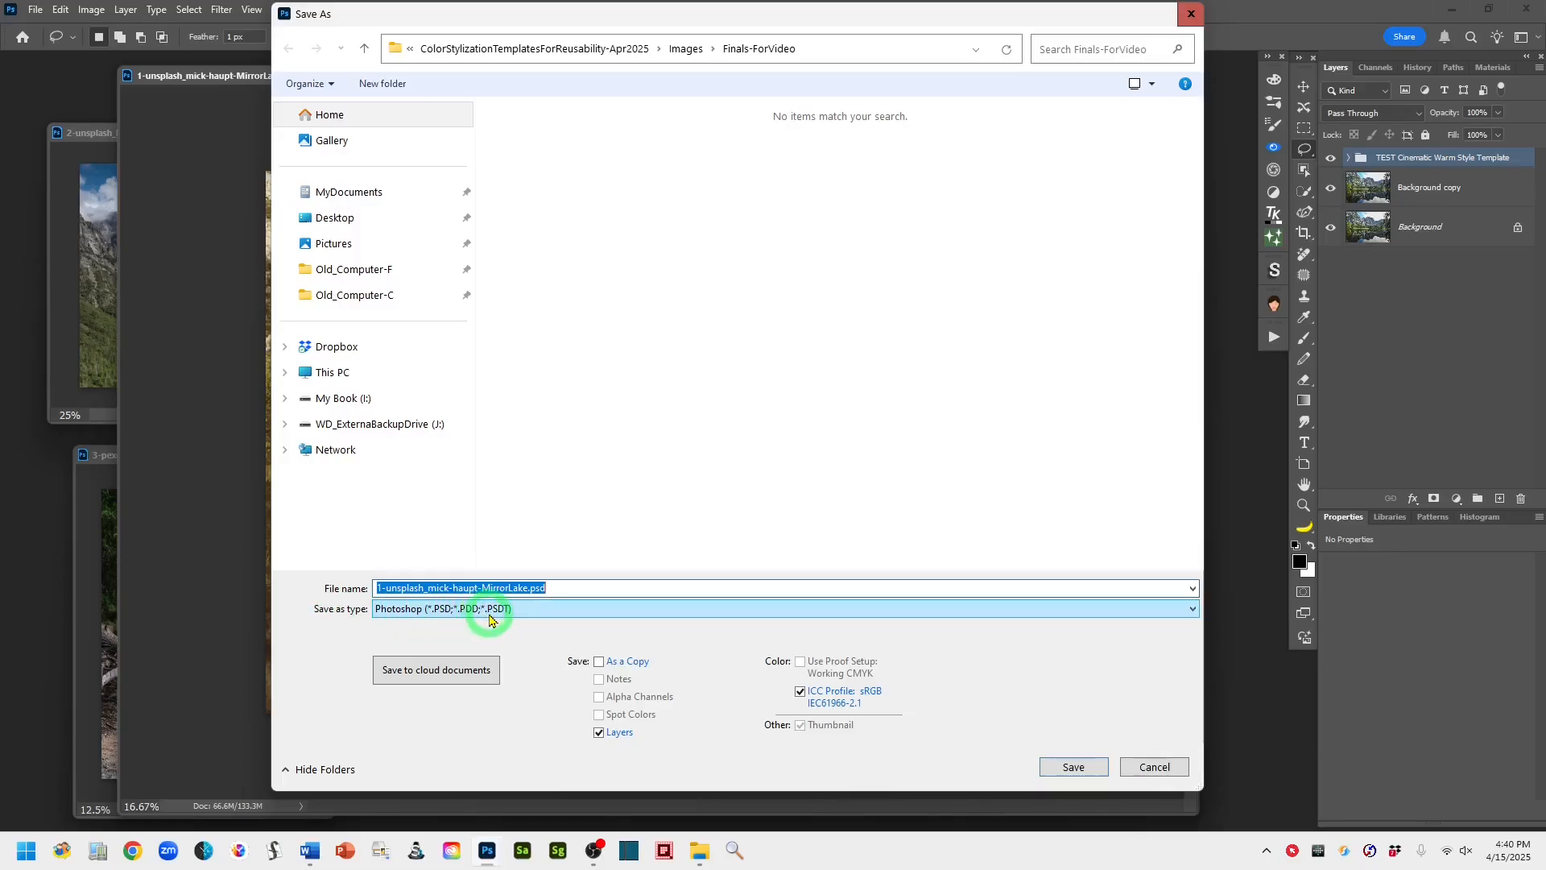
drag(529, 586, 424, 588)
click(529, 588)
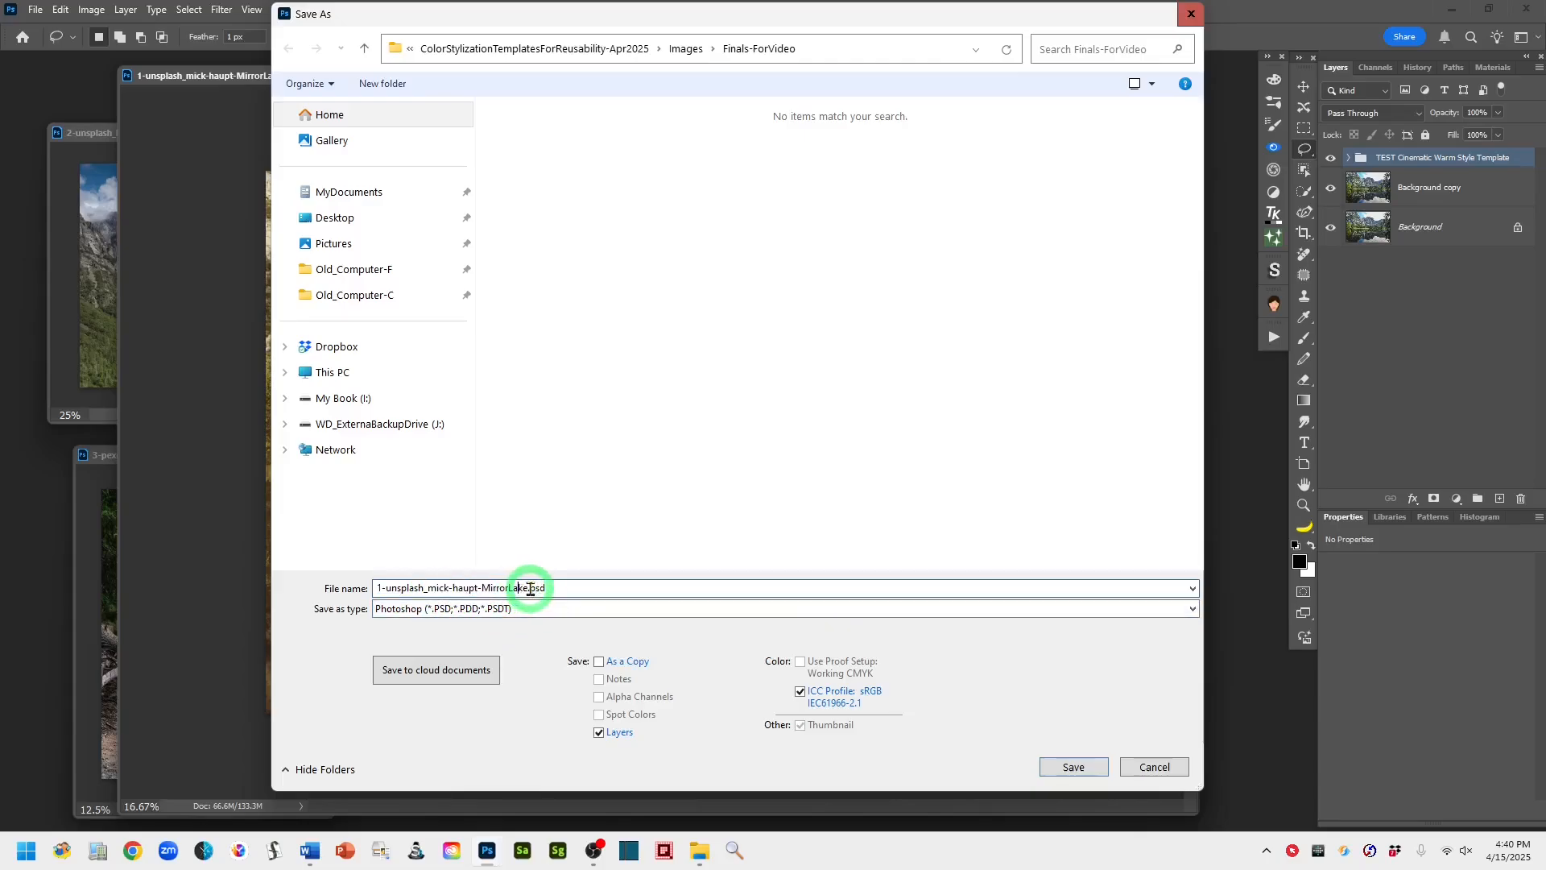
drag(530, 588, 340, 592)
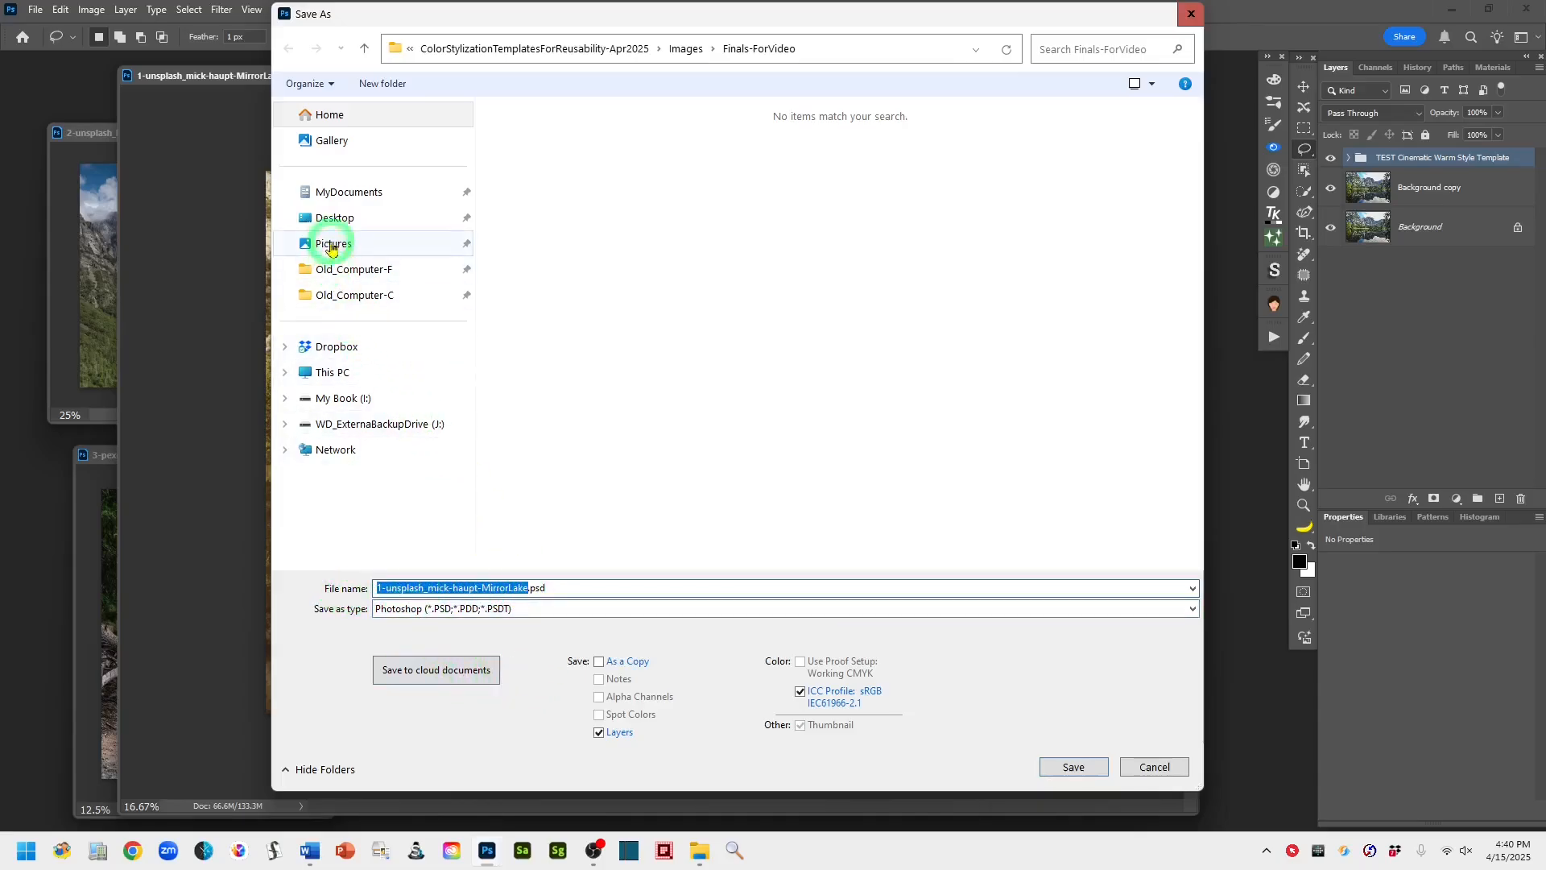
click(306, 226)
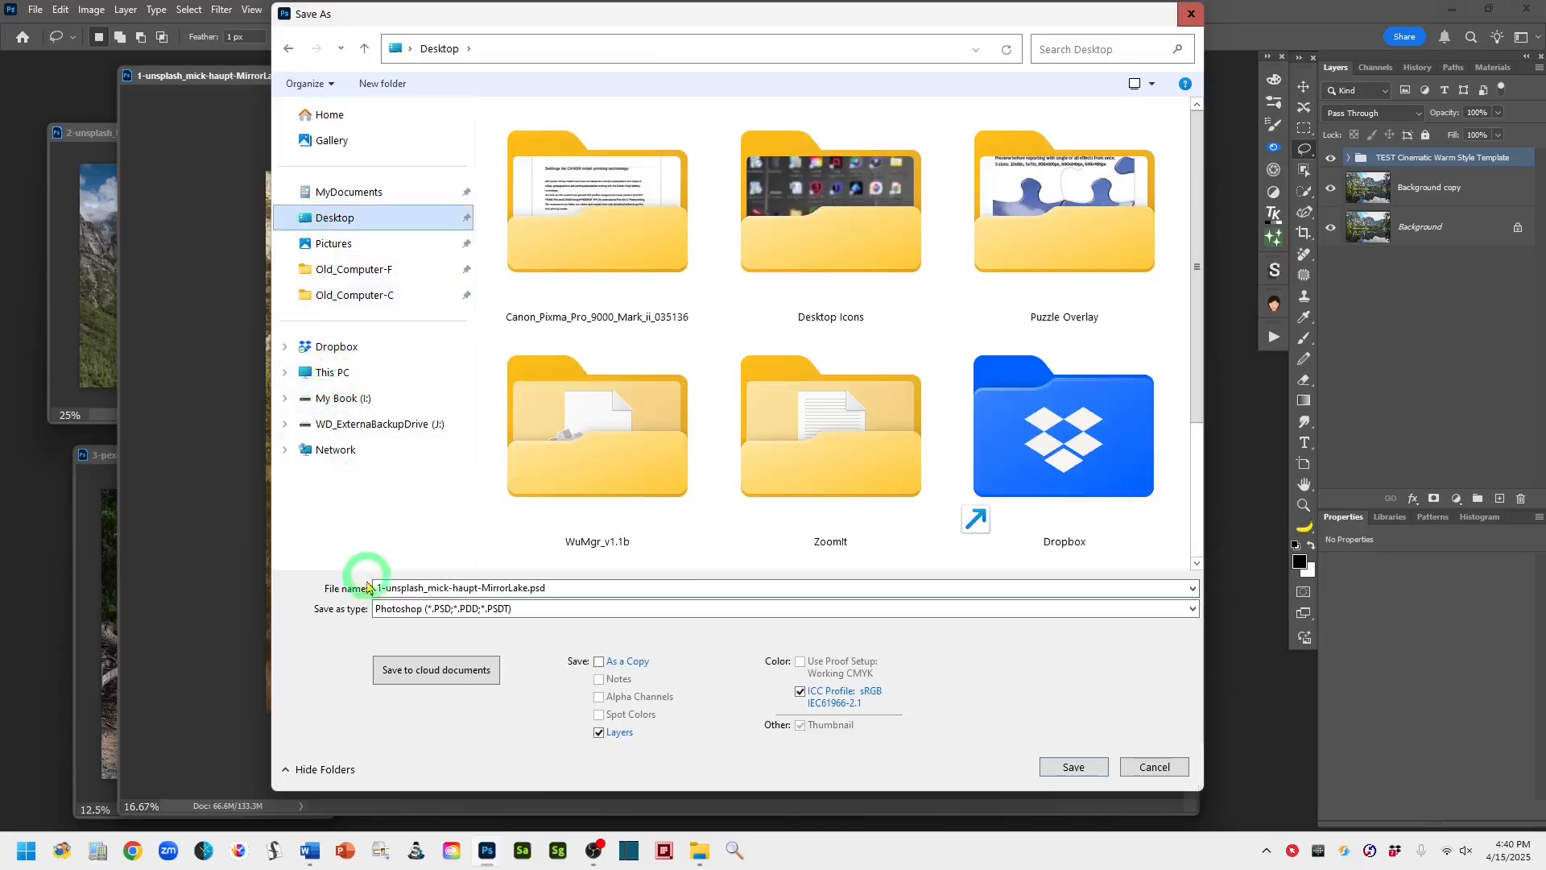
Name the file "Test Cinematic Warm Style Template.psdt" and save it with Maximize Compatibility on.
click(431, 590)
click(433, 589)
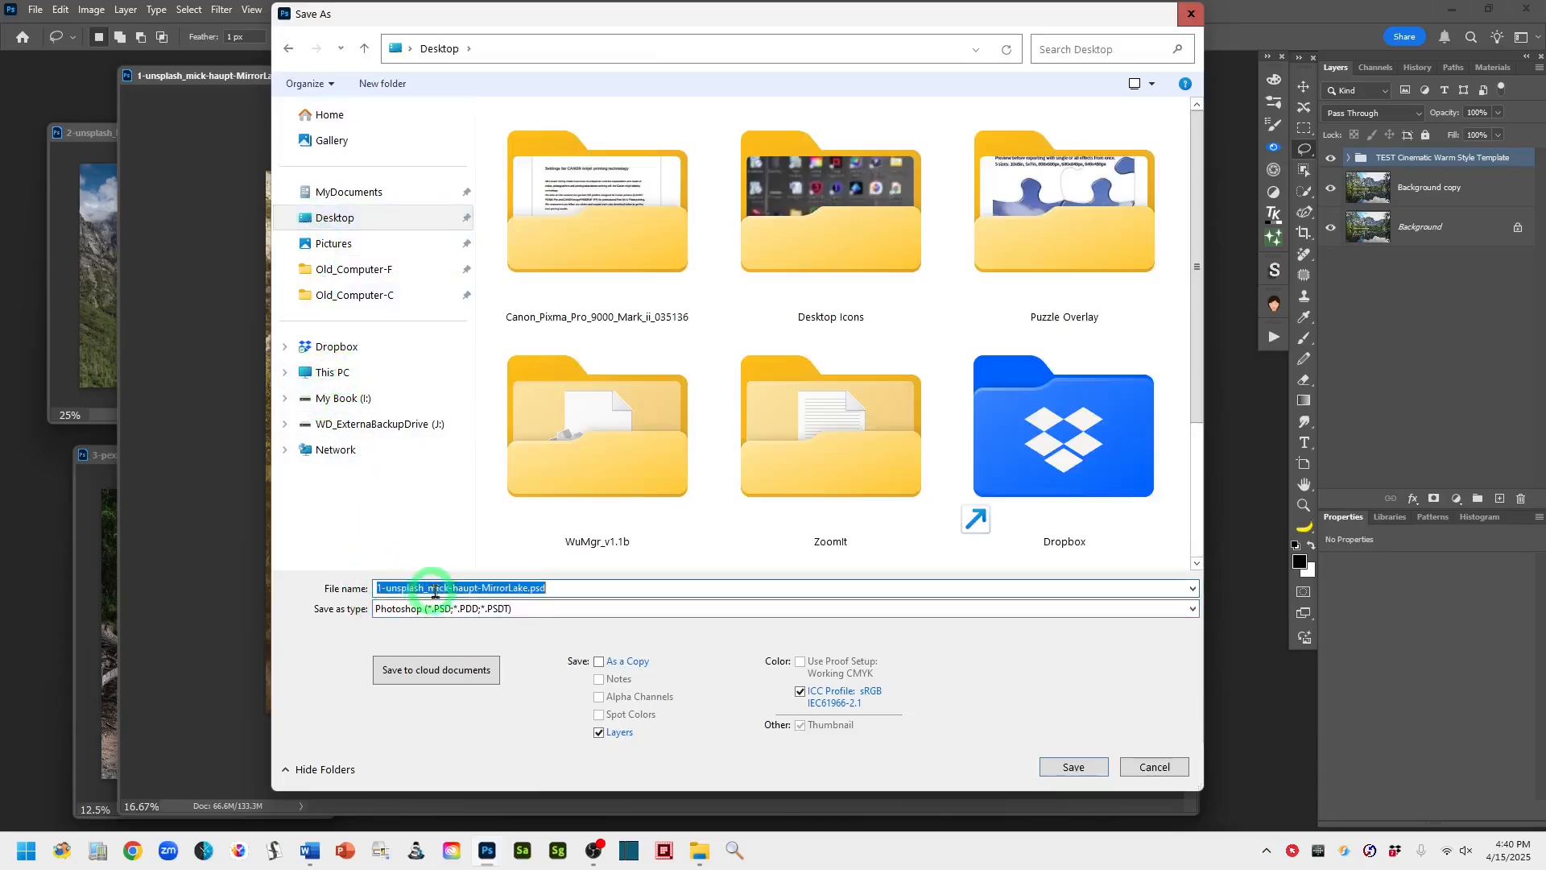
click(528, 590)
drag(528, 590, 373, 591)
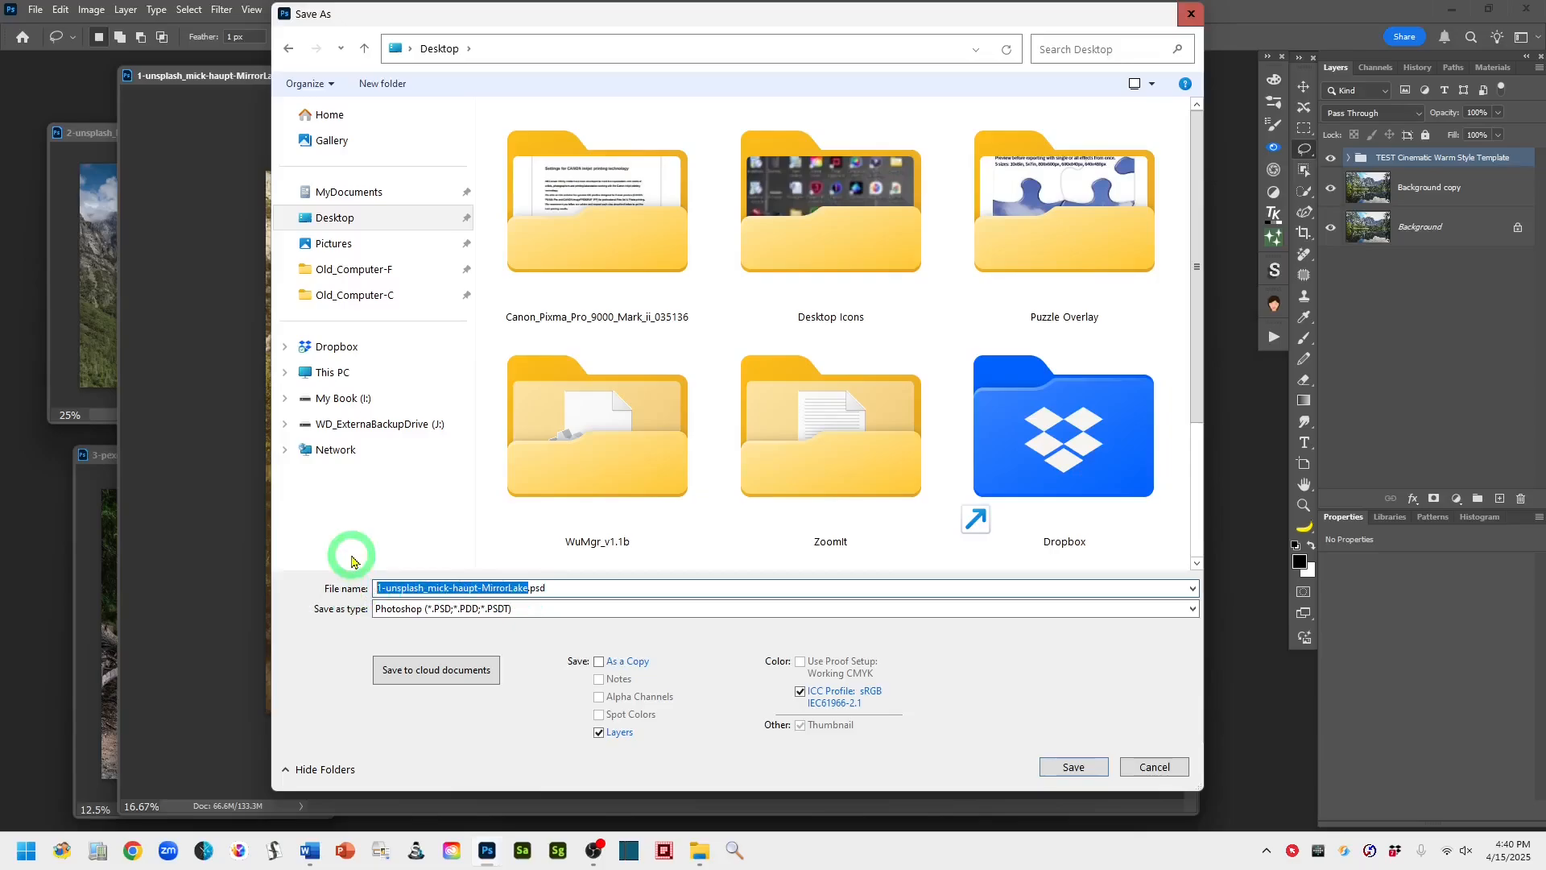
text(T)
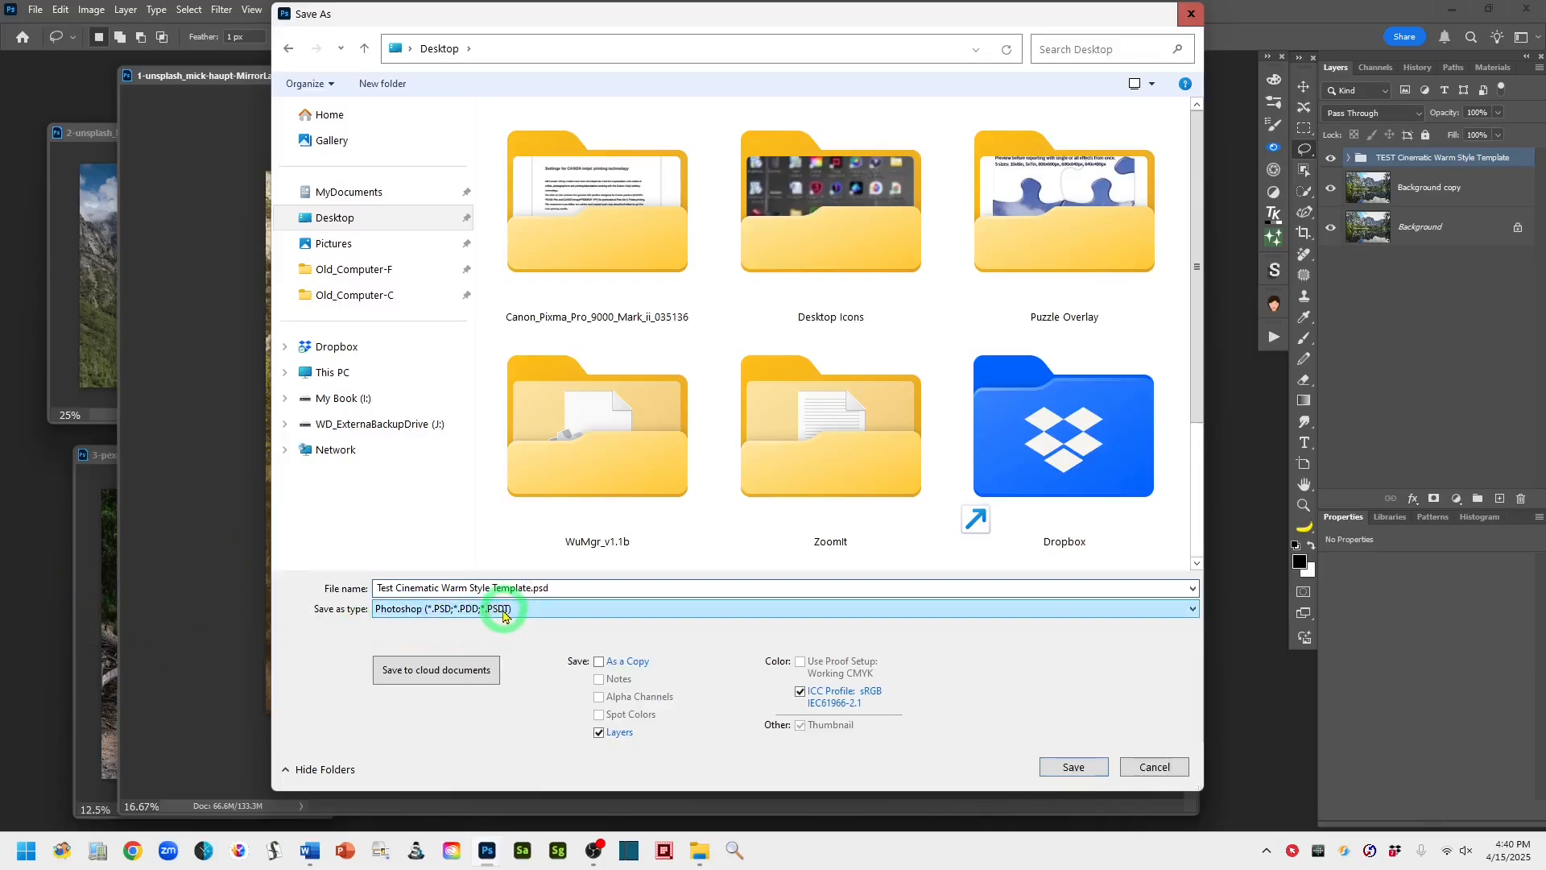
click(555, 589)
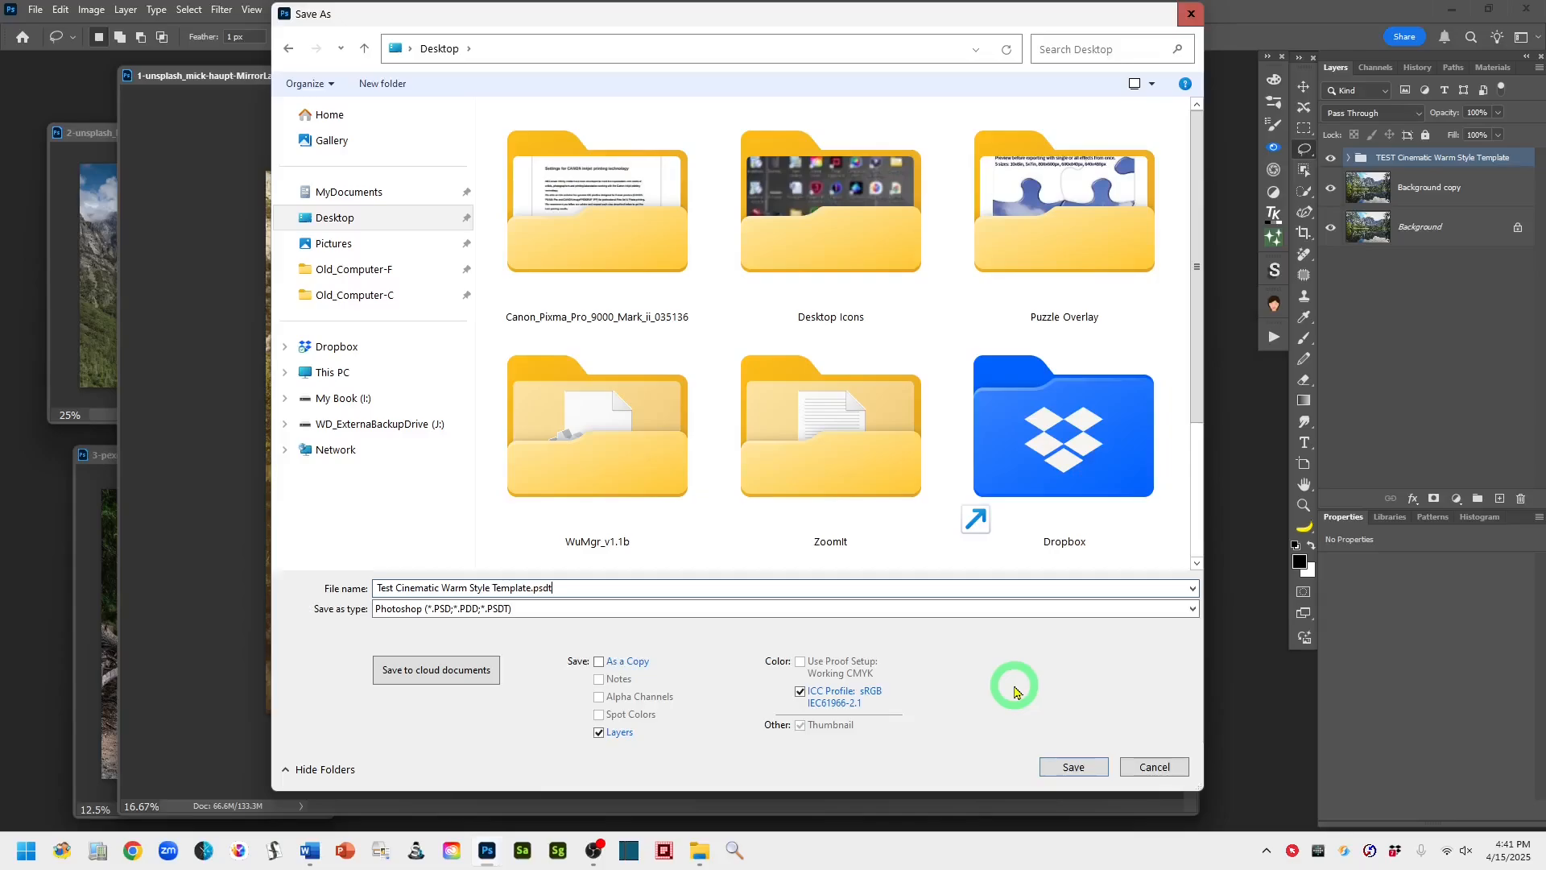
click(1075, 767)
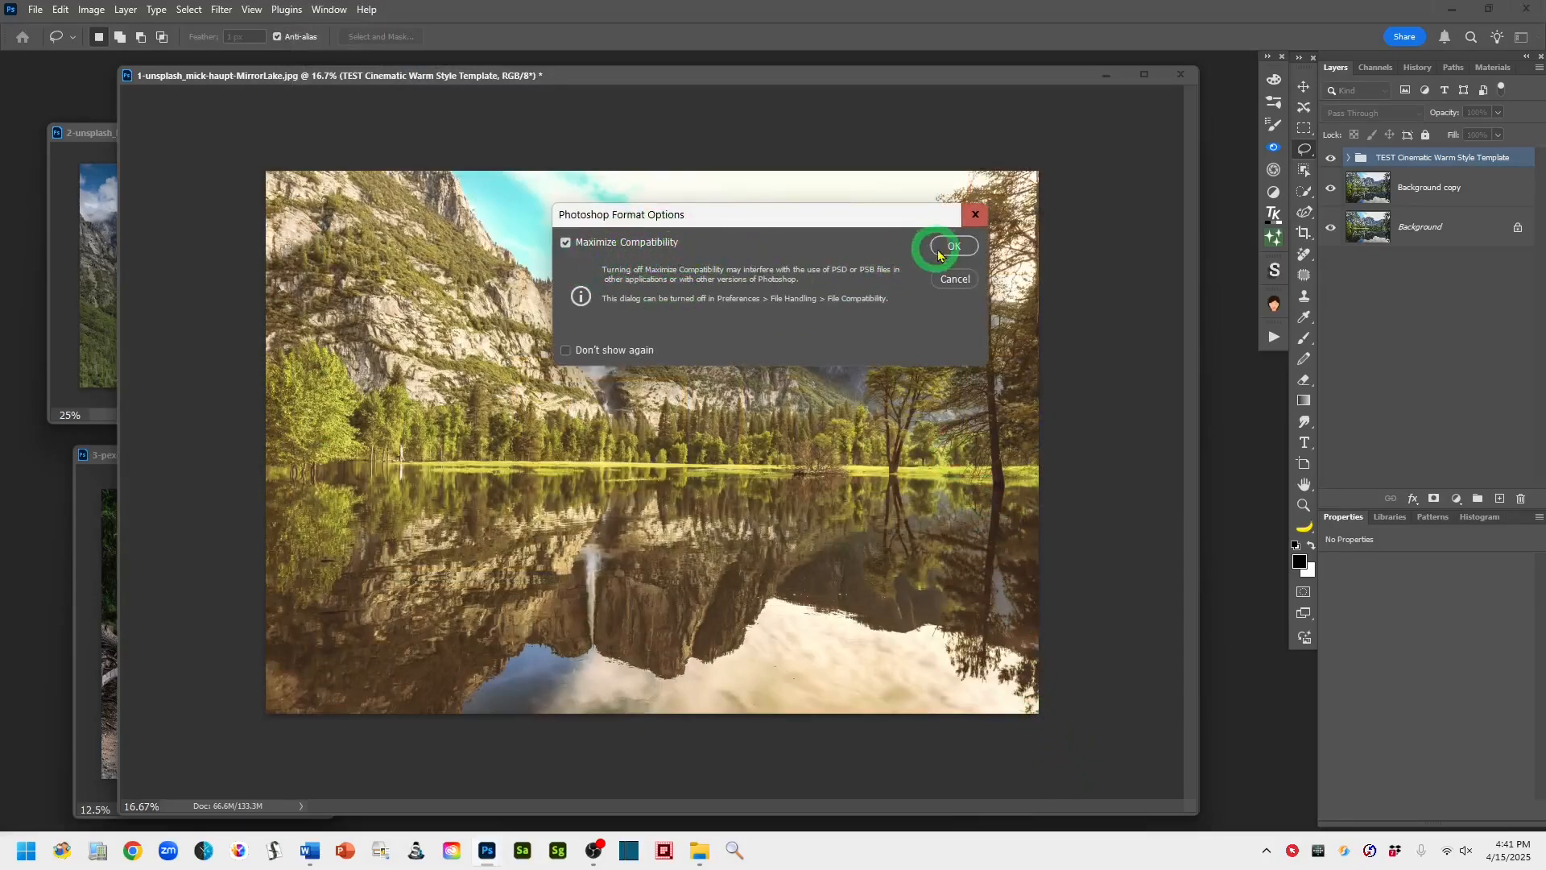
click(953, 246)
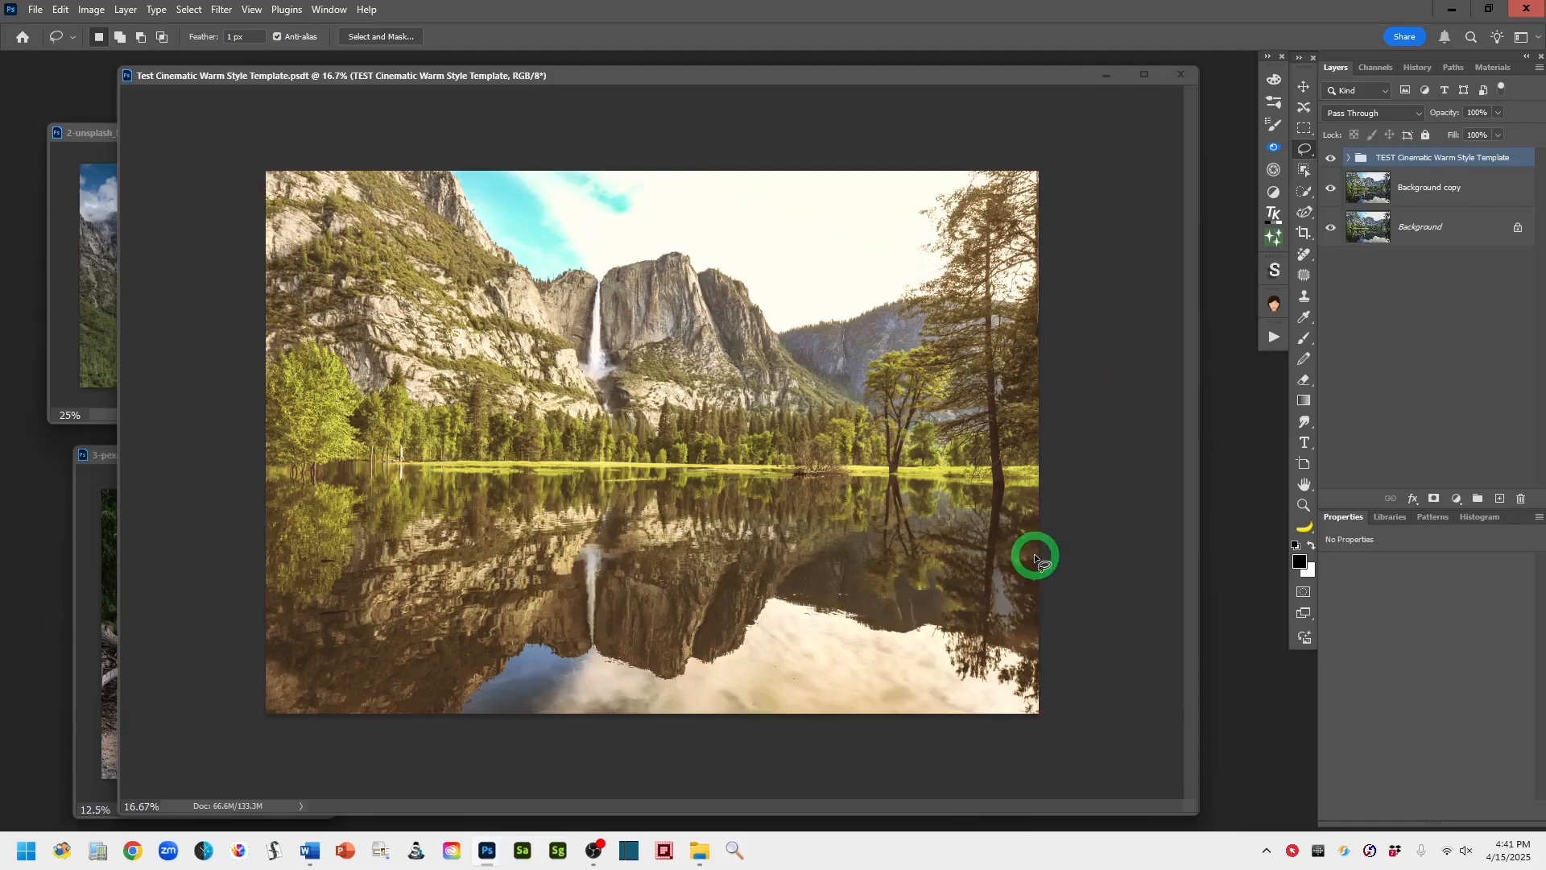
Zoom the template document out to 8.33%, shrink its window around the image and move the TunnelView photo's window clear of it.
key(ctrl+minus)
key(ctrl+minus)
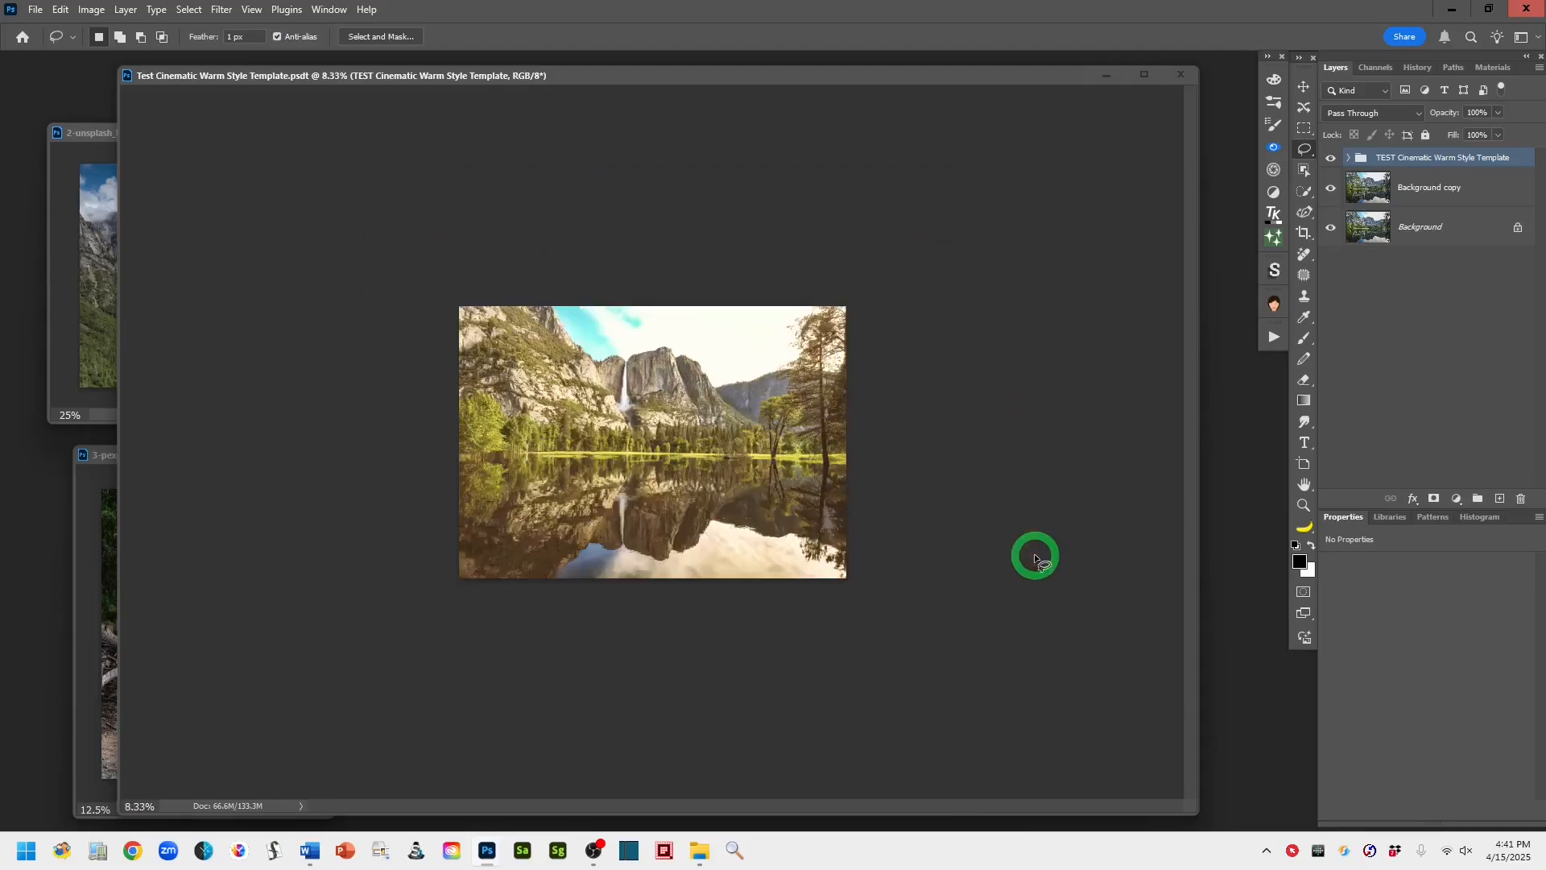
drag(1193, 808, 658, 495)
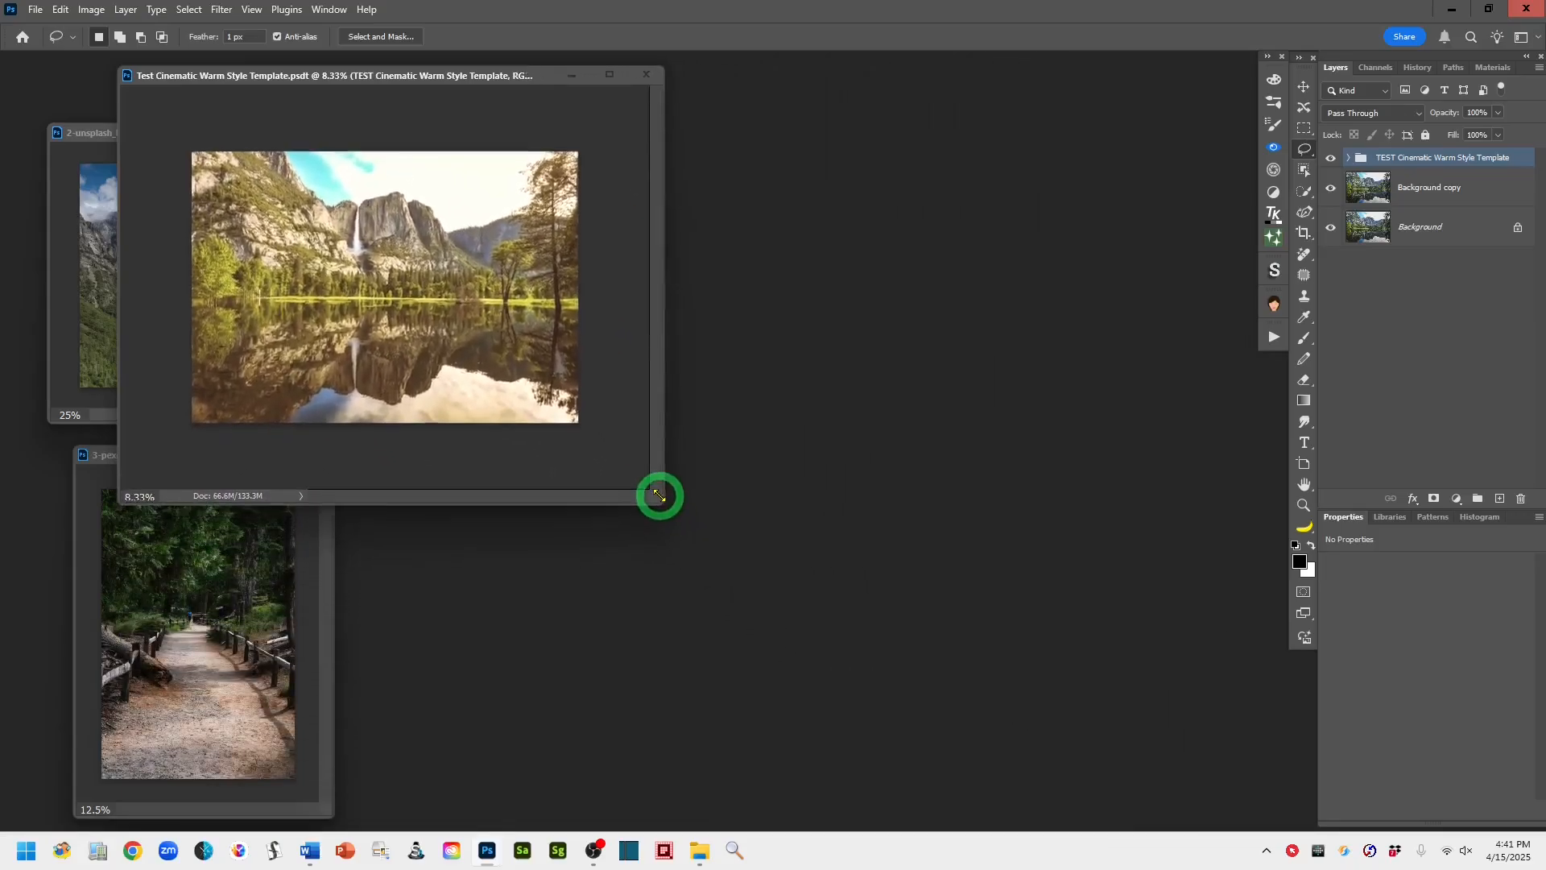
drag(439, 74, 660, 95)
click(168, 137)
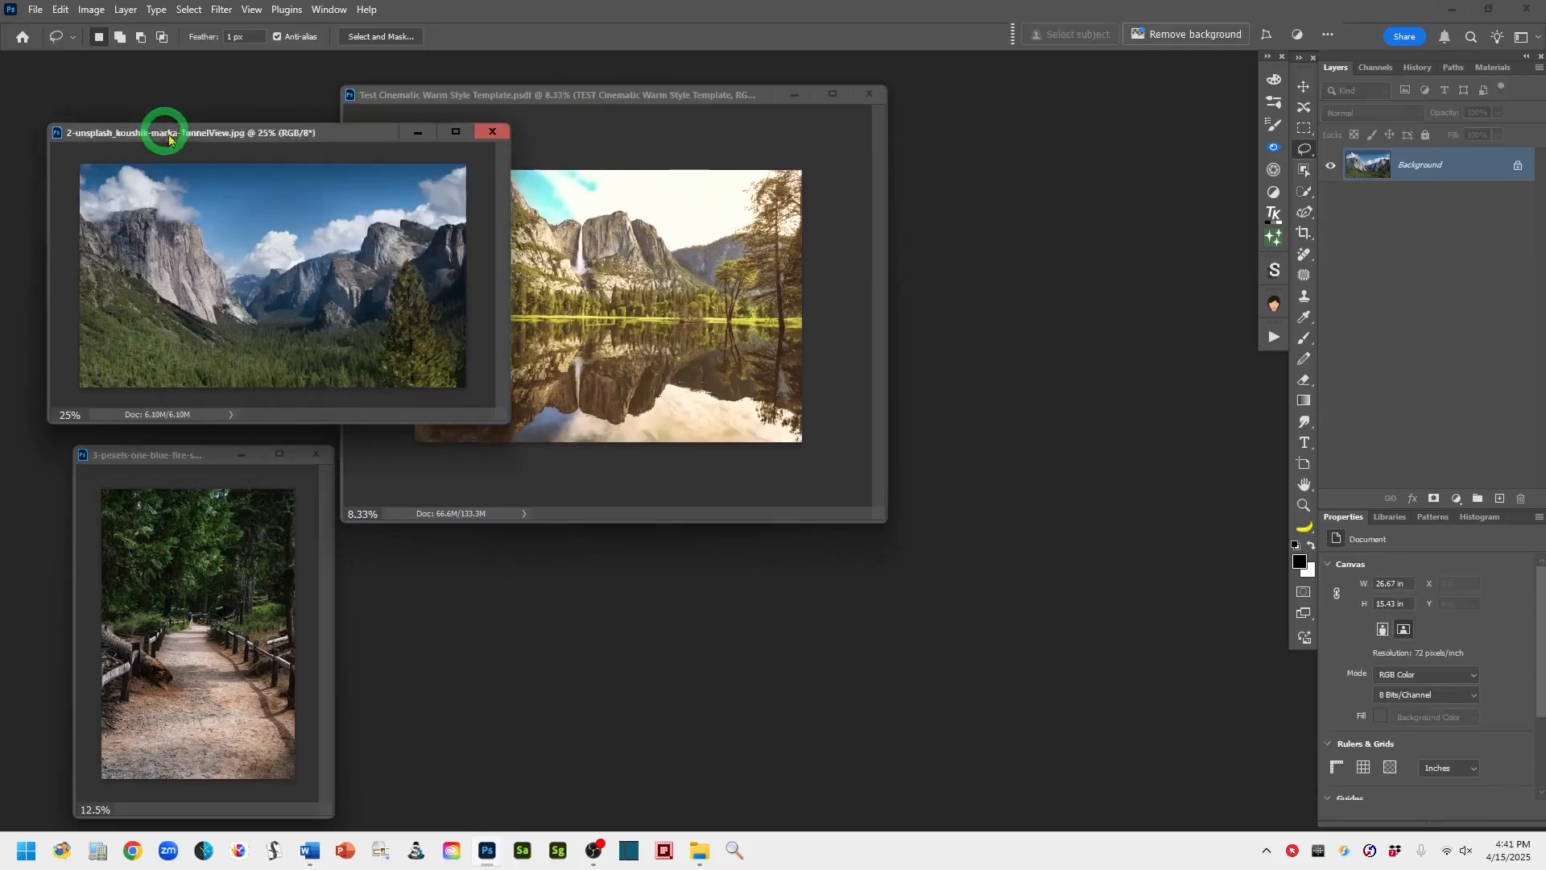
drag(169, 137, 832, 484)
click(638, 97)
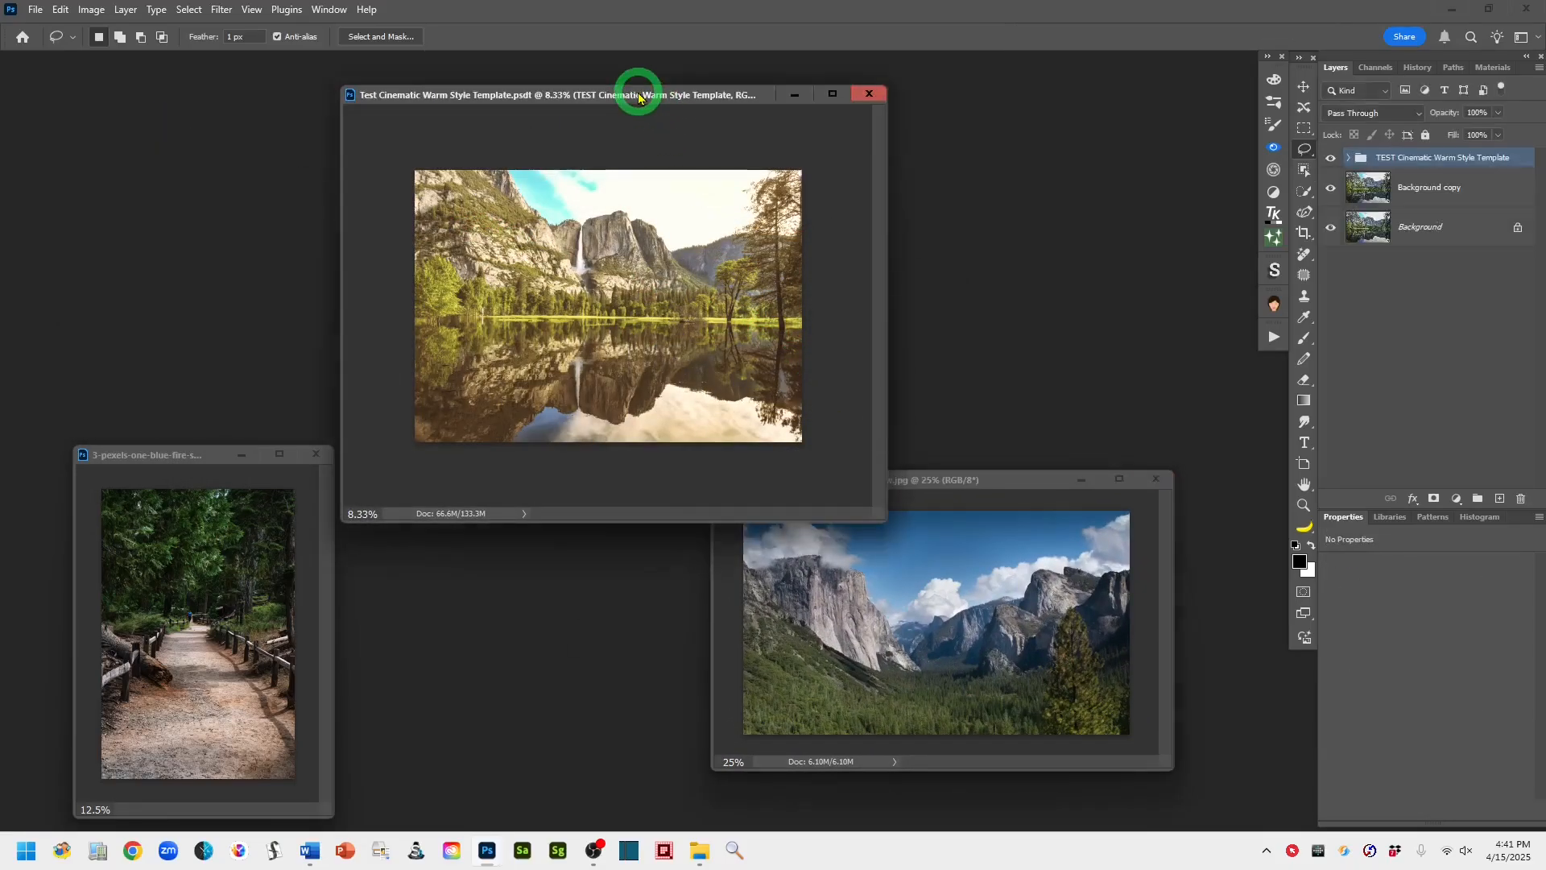
drag(638, 97, 324, 74)
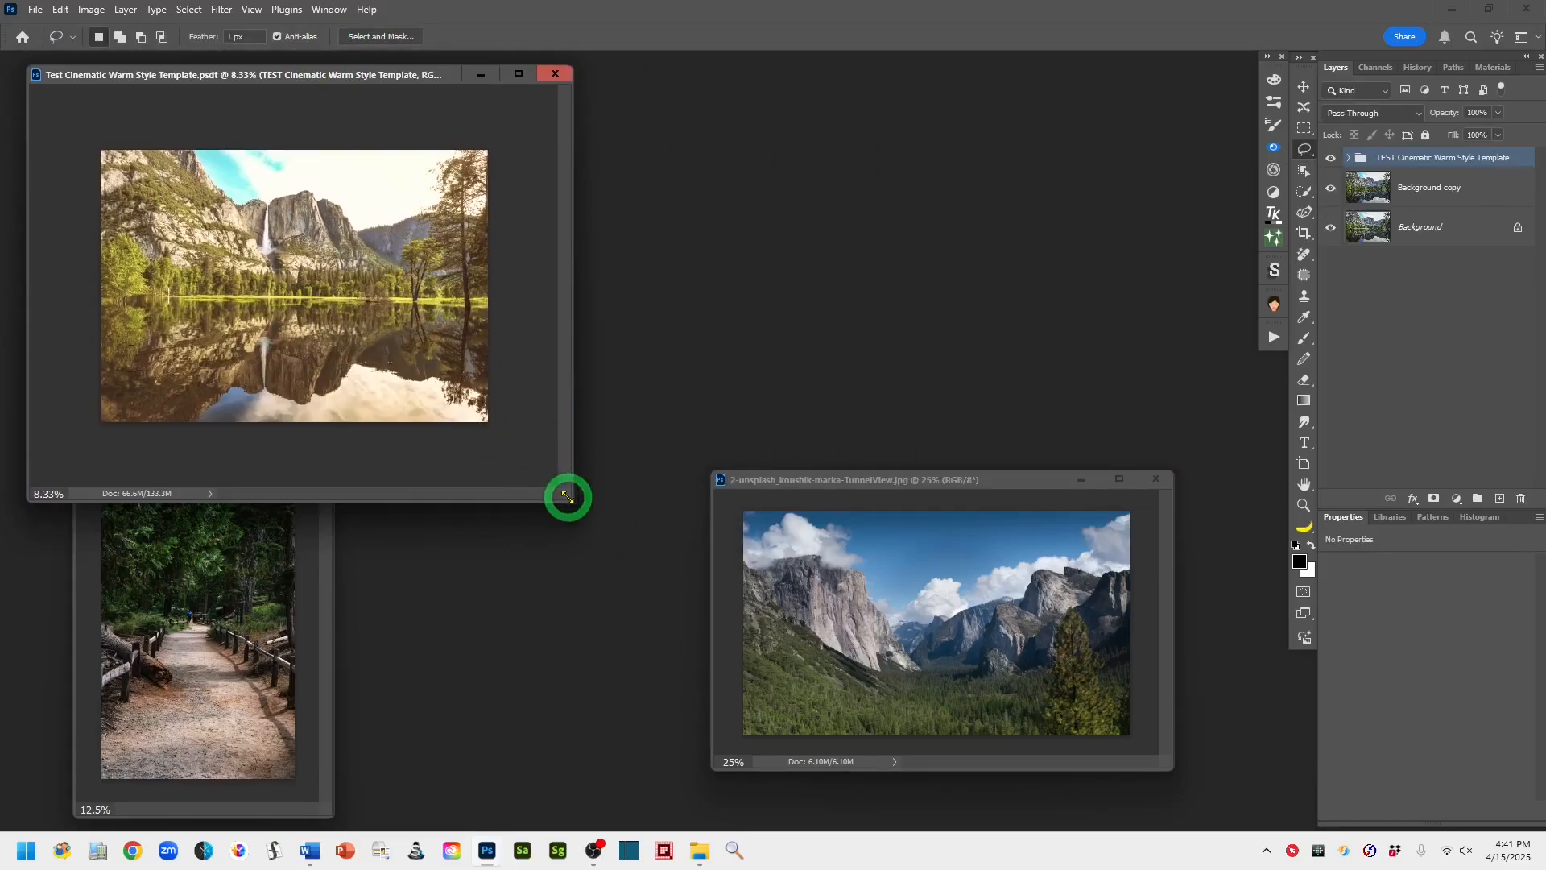
mouse_move(572, 499)
mouse_down()
mouse_move(539, 432)
mouse_move(496, 421)
mouse_up()
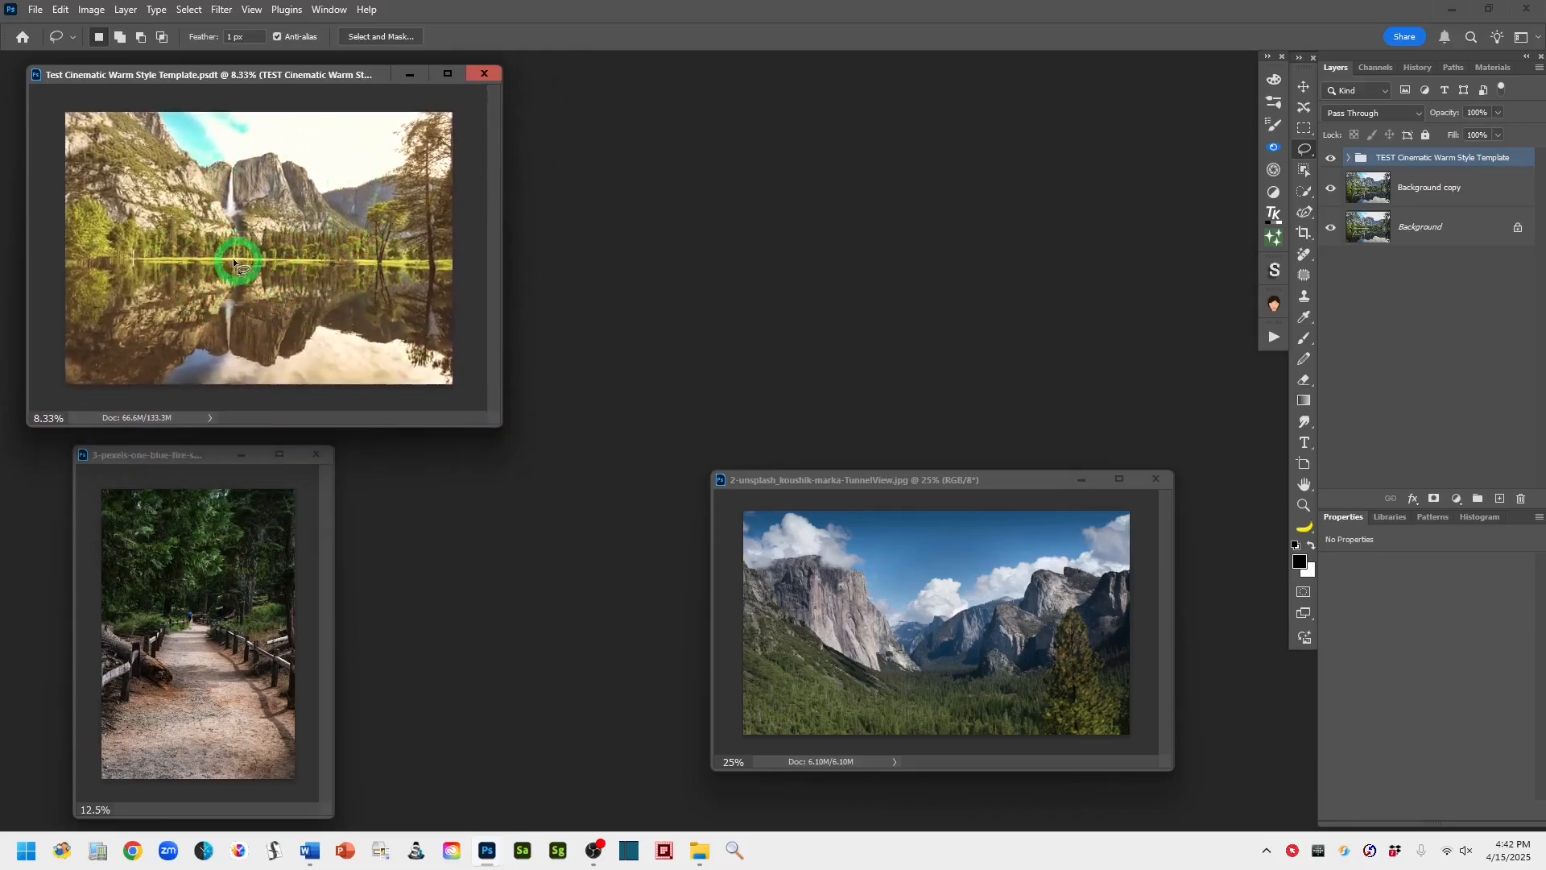
Place the TunnelView photo's window beside the template, enlarge it and zoom the photo to 50%.
drag(873, 479, 684, 116)
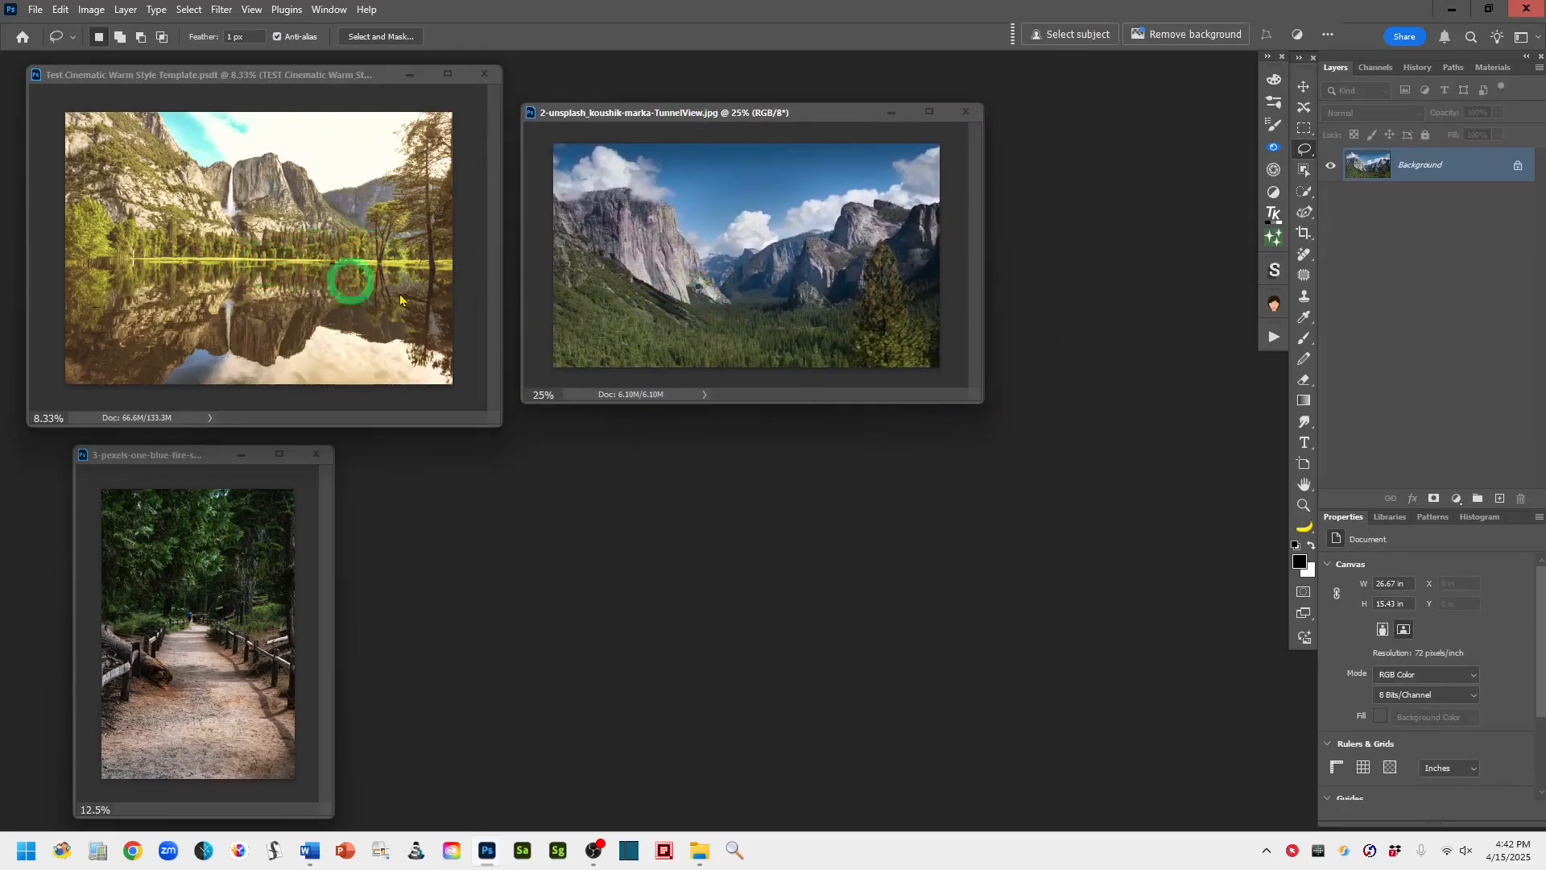
drag(983, 400, 1254, 724)
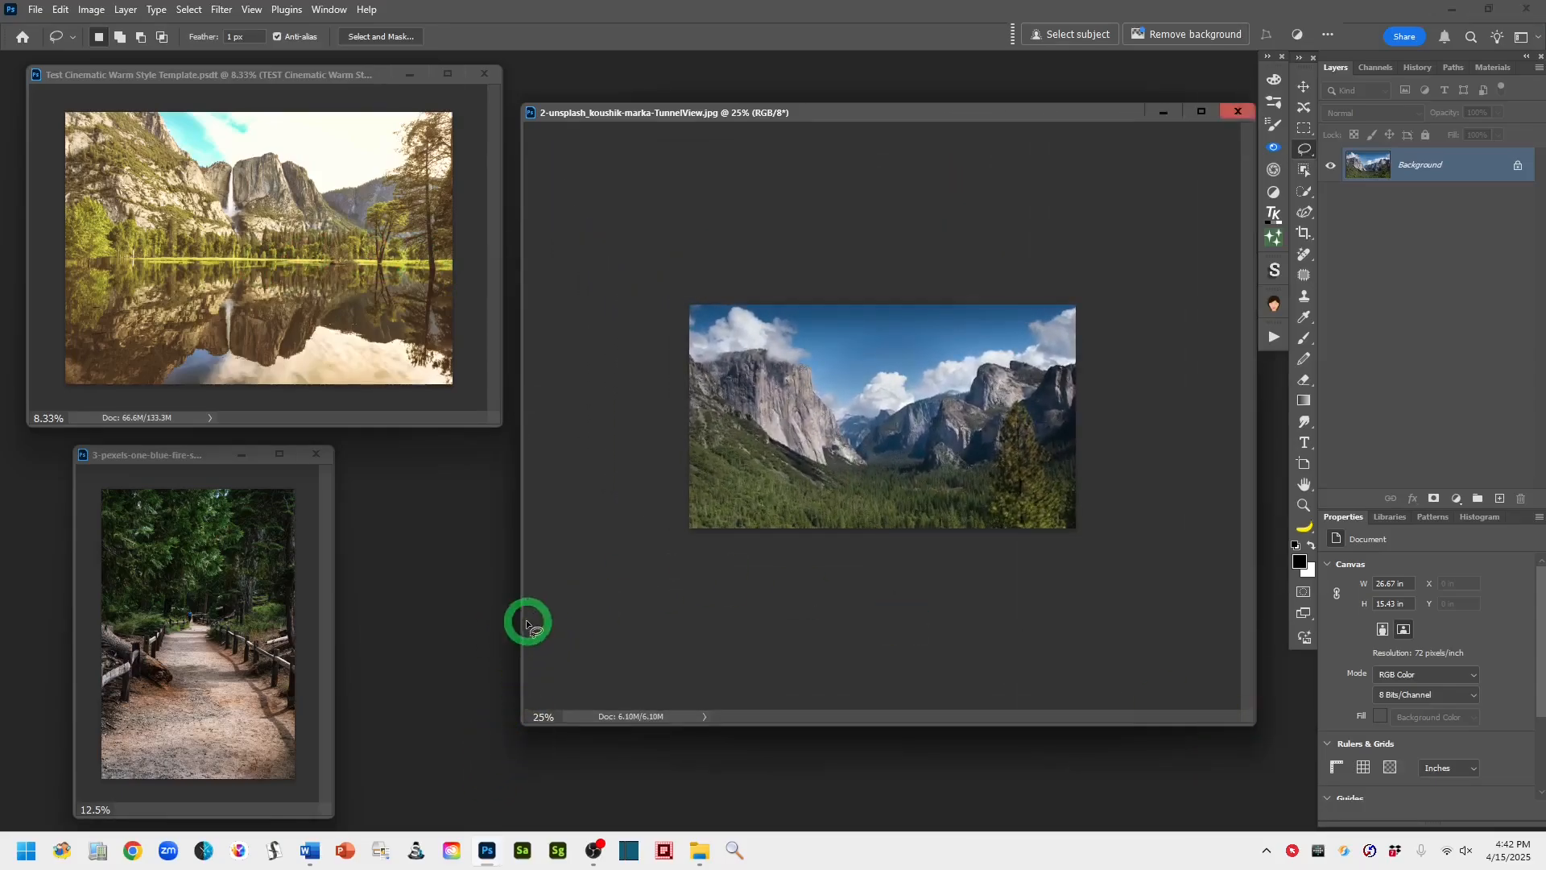
drag(523, 624, 386, 639)
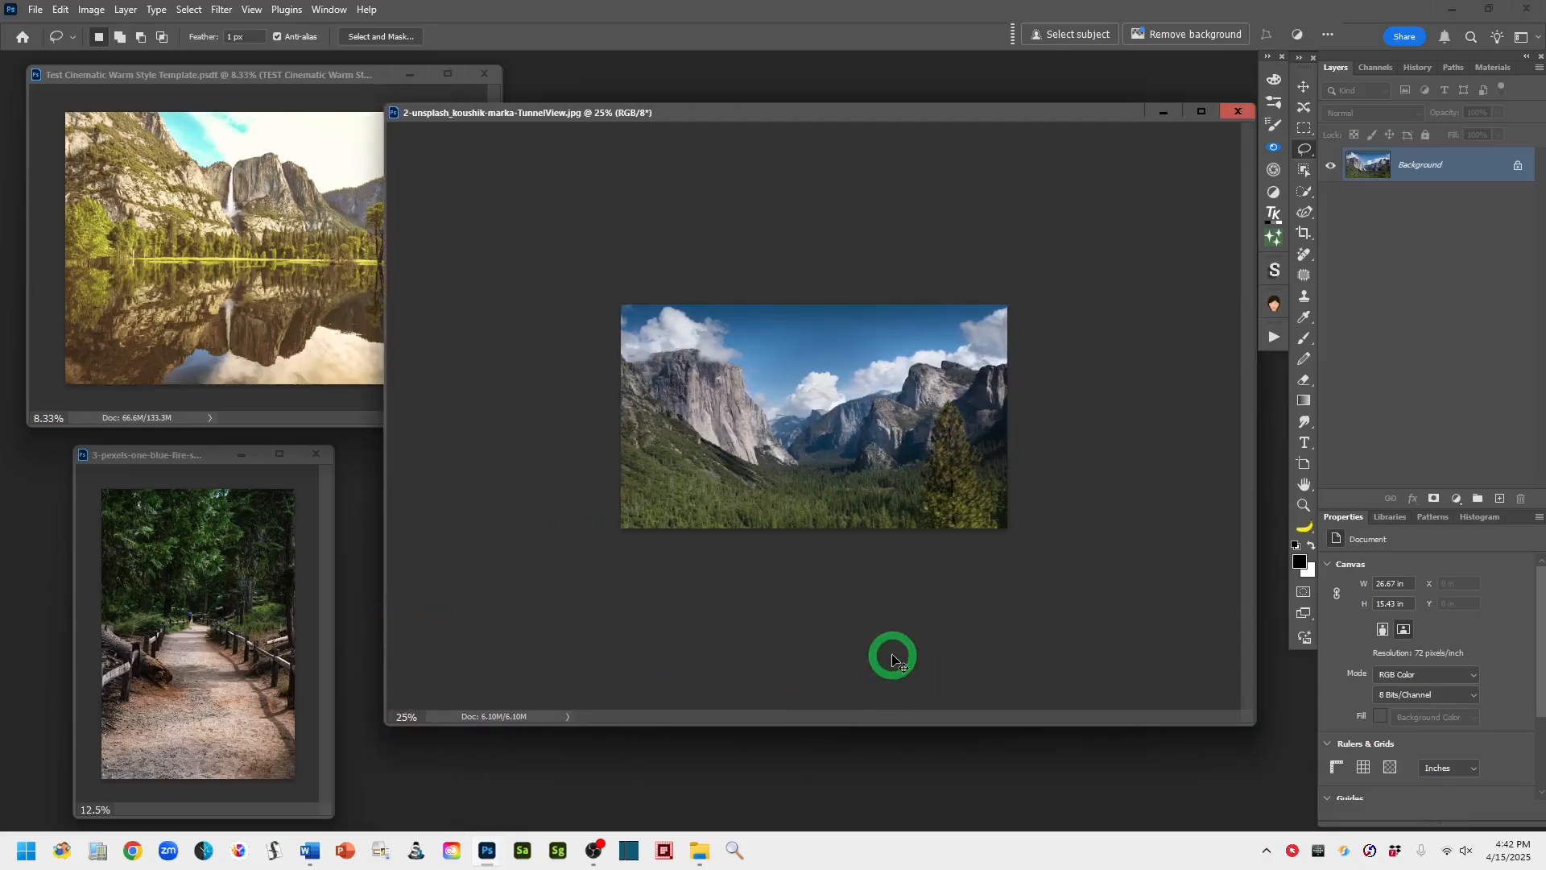
key(ctrl+plus)
key(ctrl+plus)
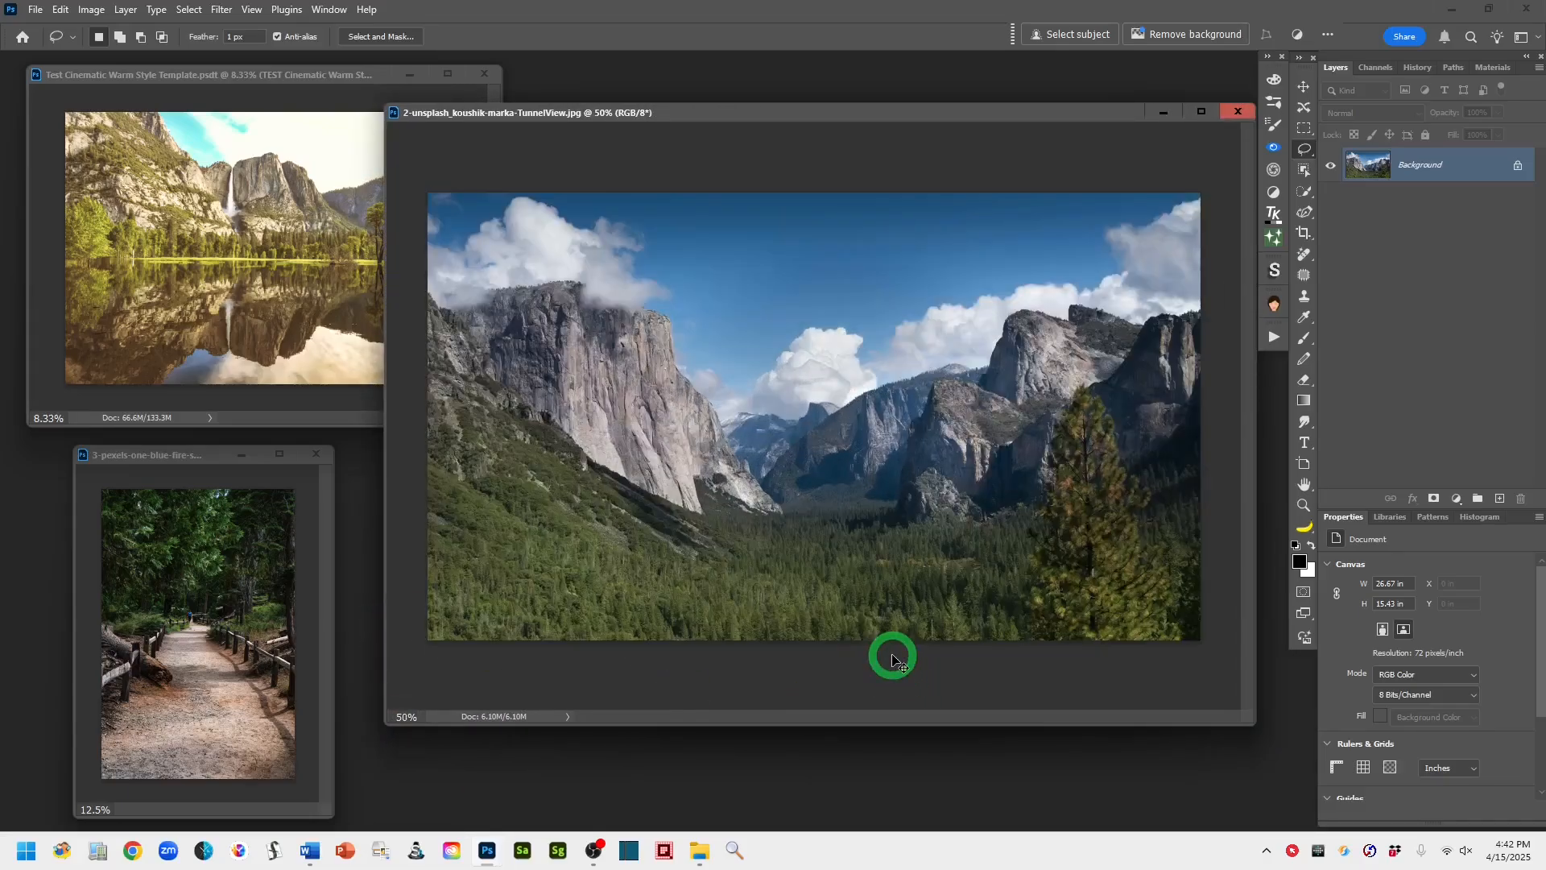
mouse_move(804, 113)
mouse_down()
mouse_move(784, 145)
mouse_move(805, 133)
mouse_up()
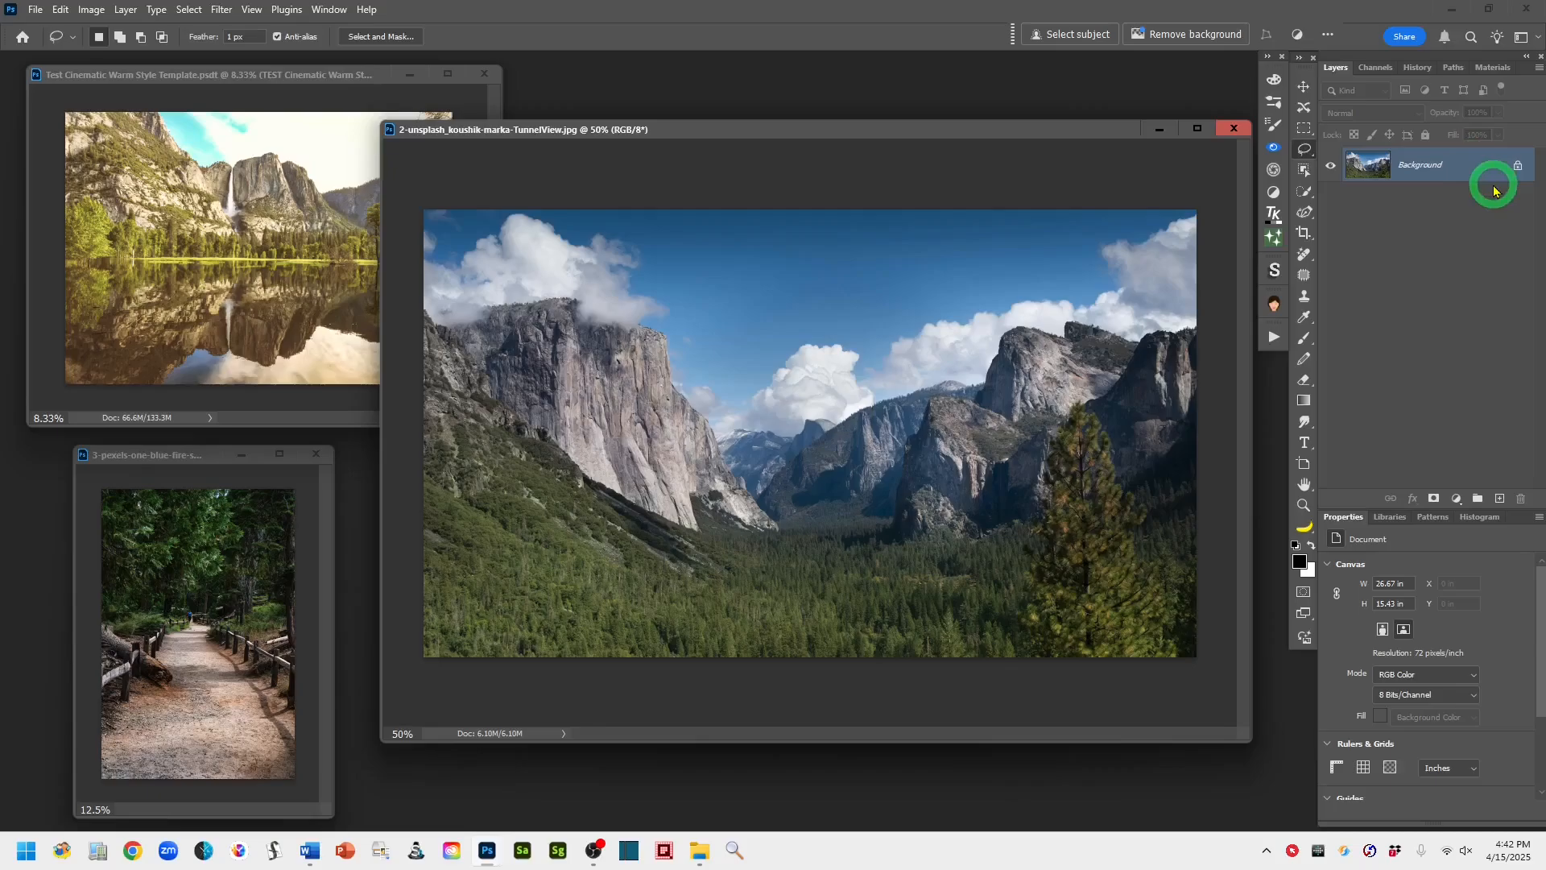
Duplicate the TunnelView photo's Background layer and rename the duplicate "bkgrnd copy".
key(ctrl+j)
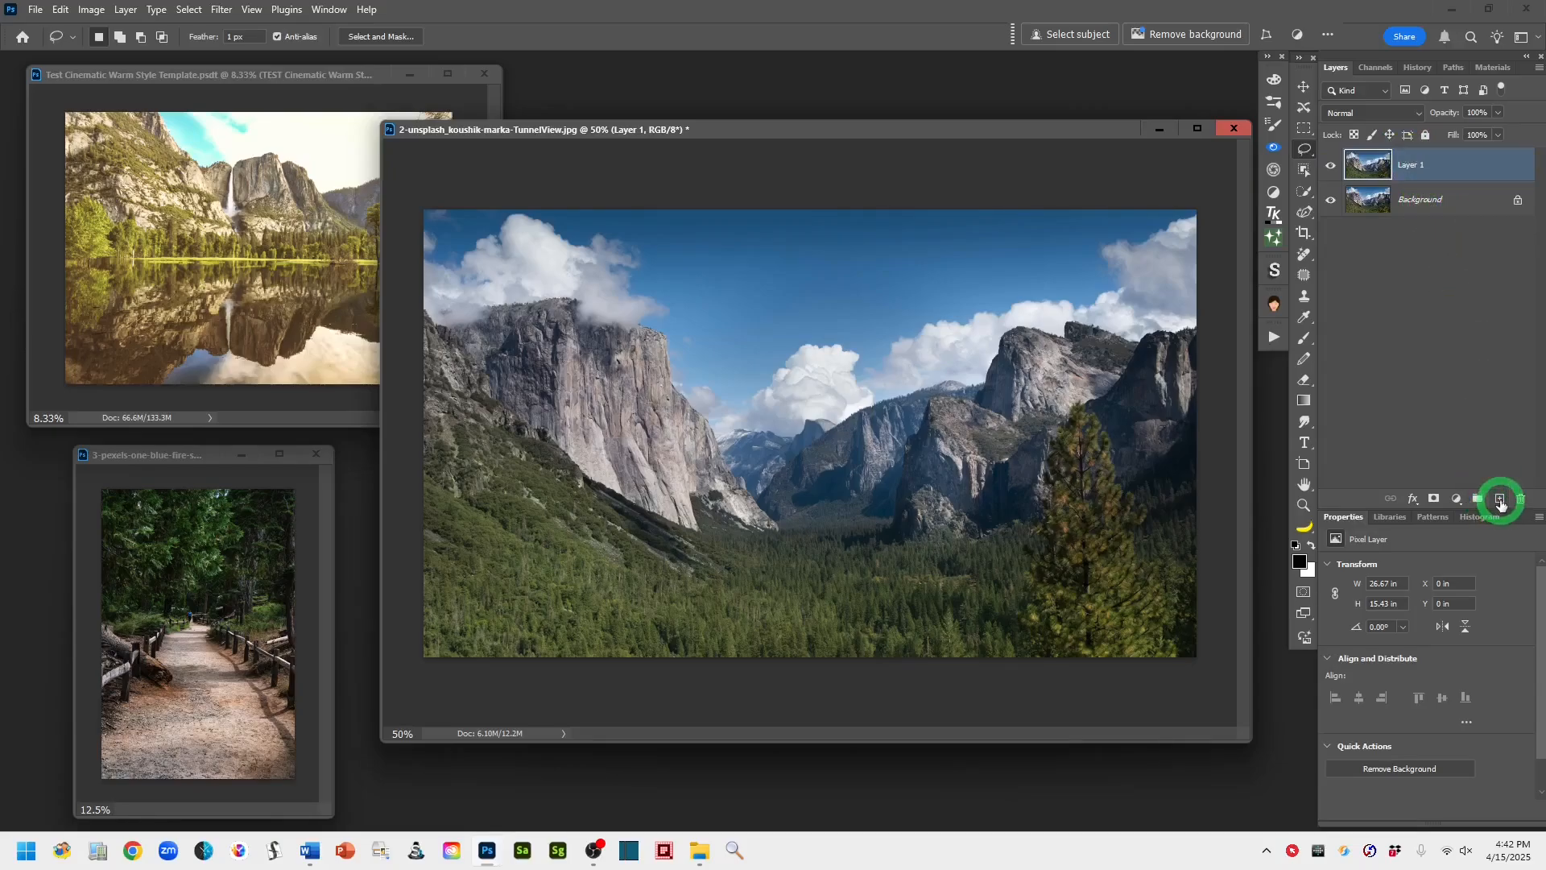
double_click(1421, 176)
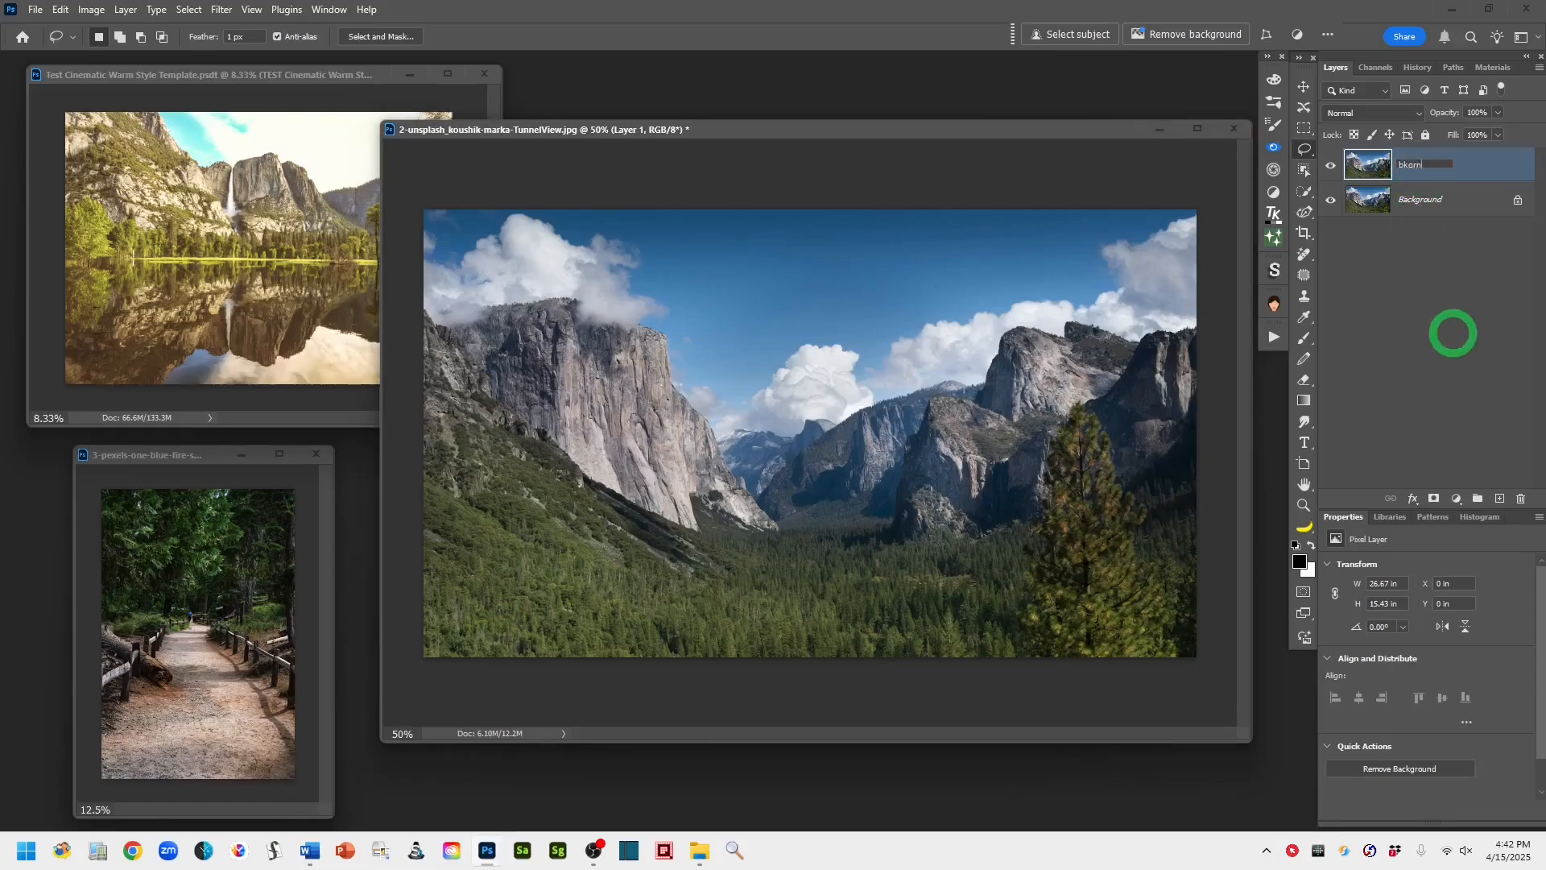
click(1481, 167)
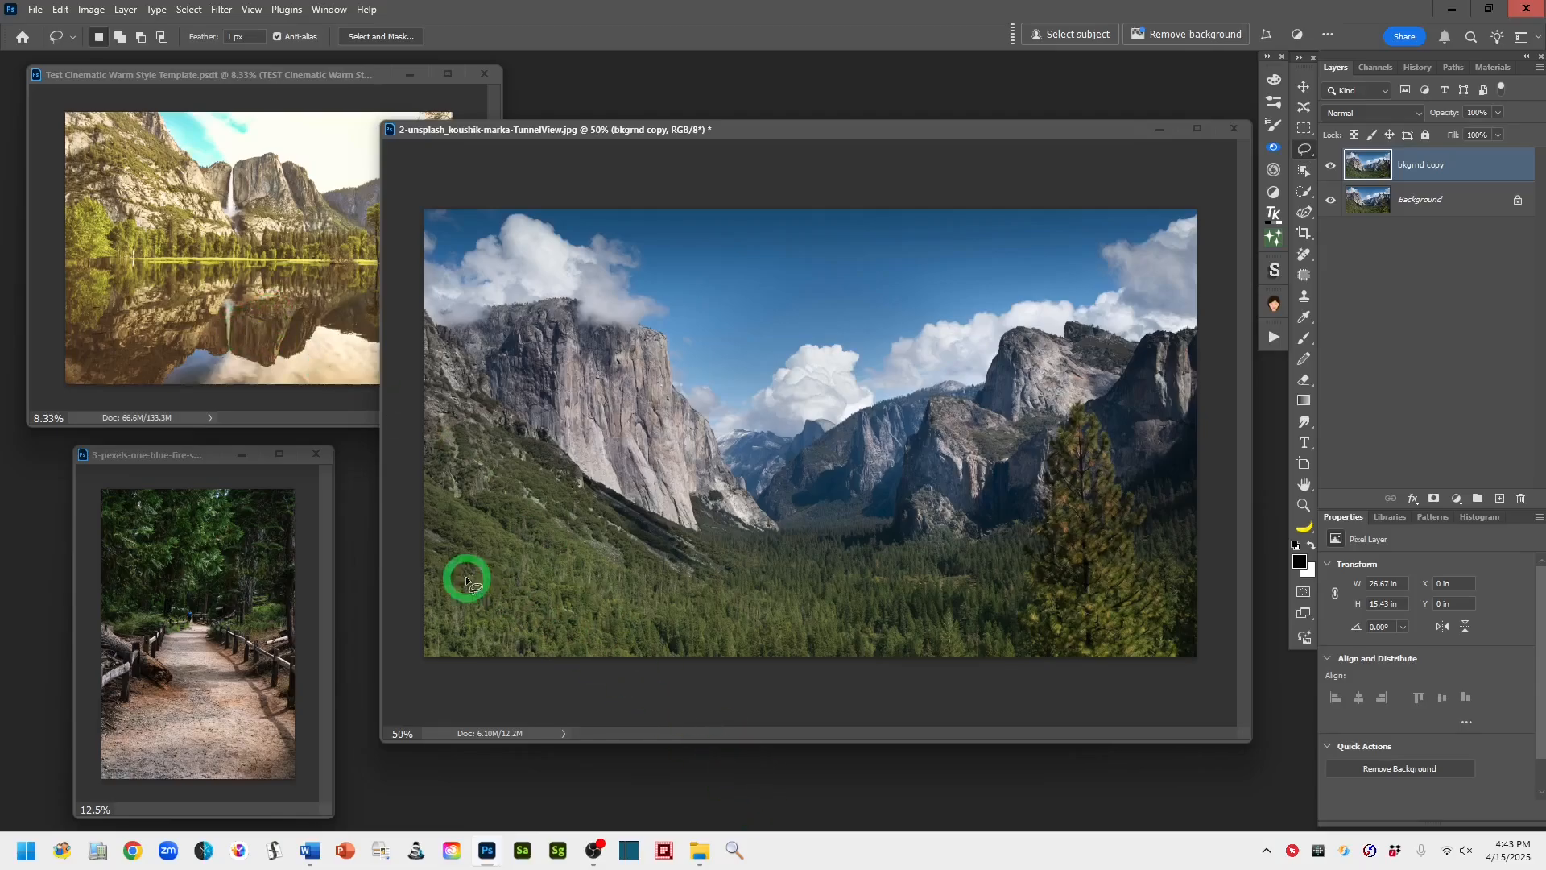
Open the file "Test Cinematic Warm Style Template.psdt" from the Desktop.
click(36, 16)
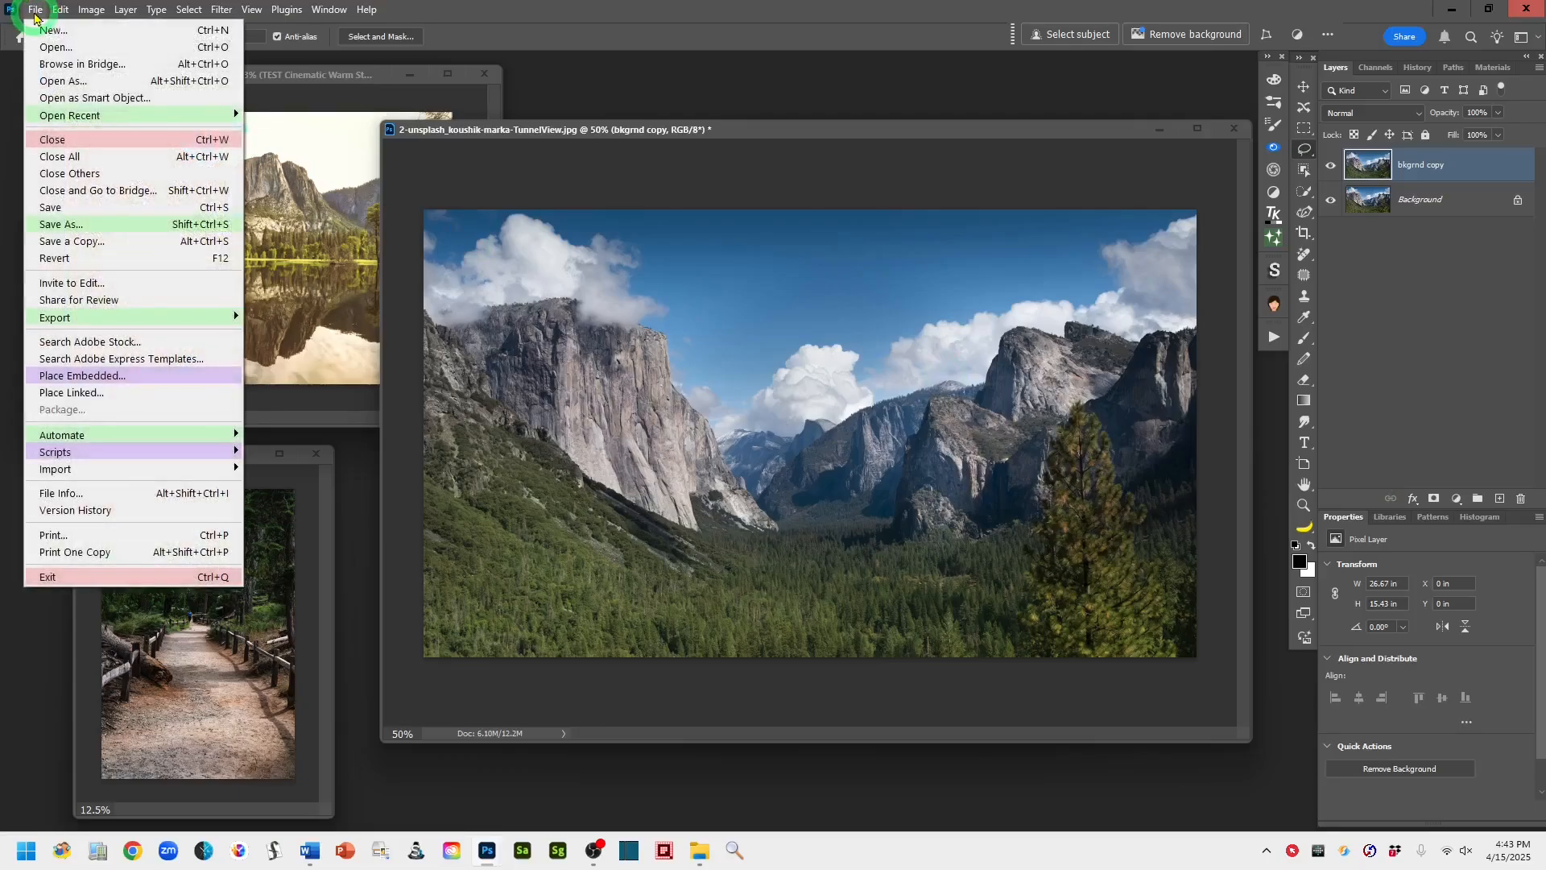
click(51, 48)
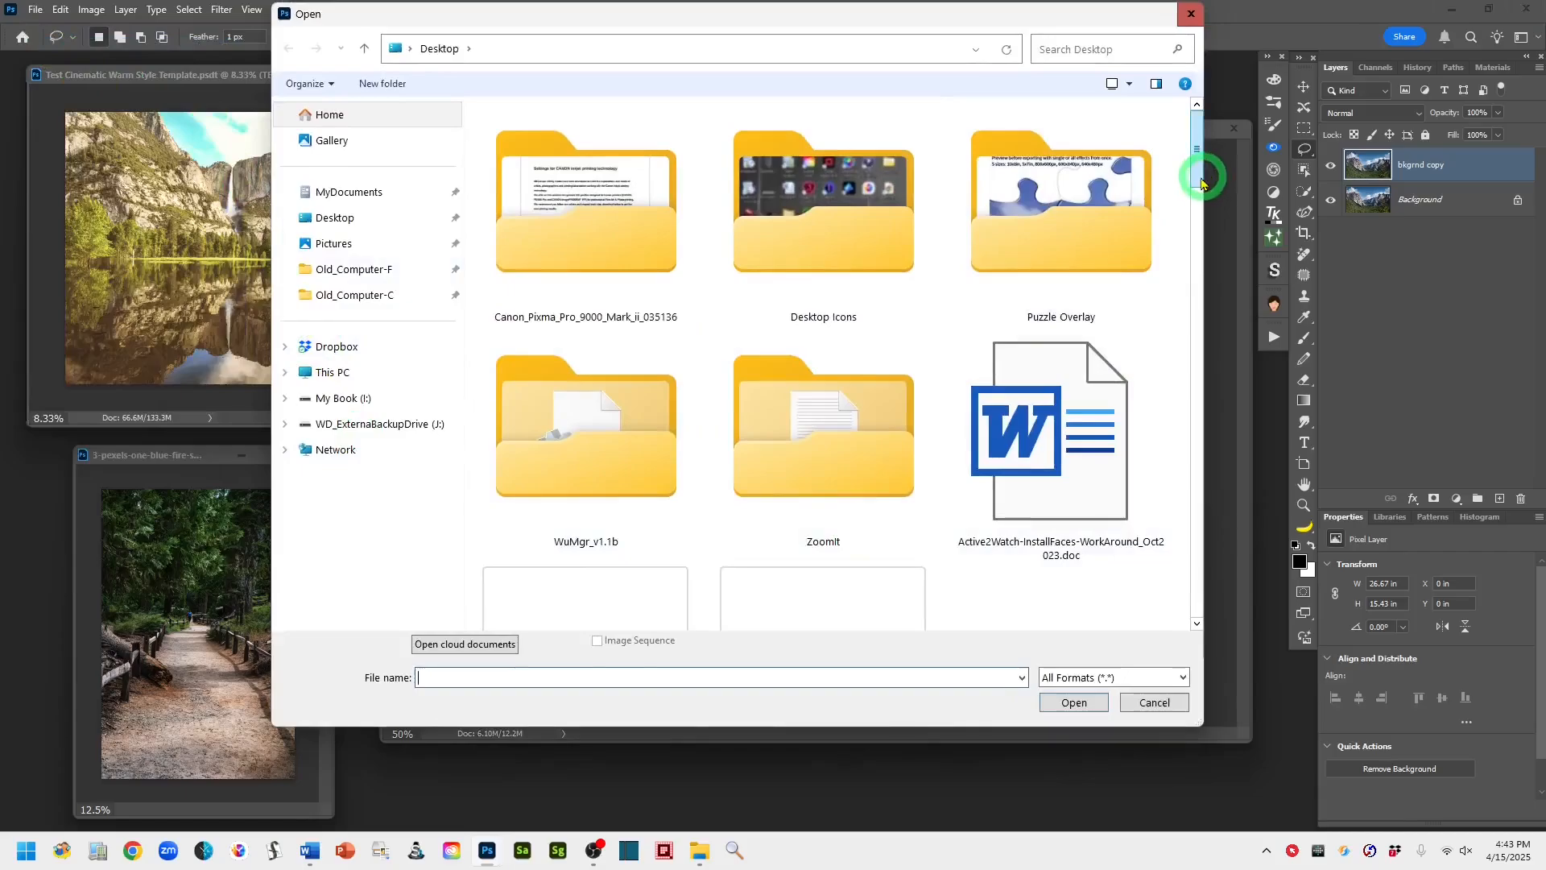
drag(1200, 182, 1163, 559)
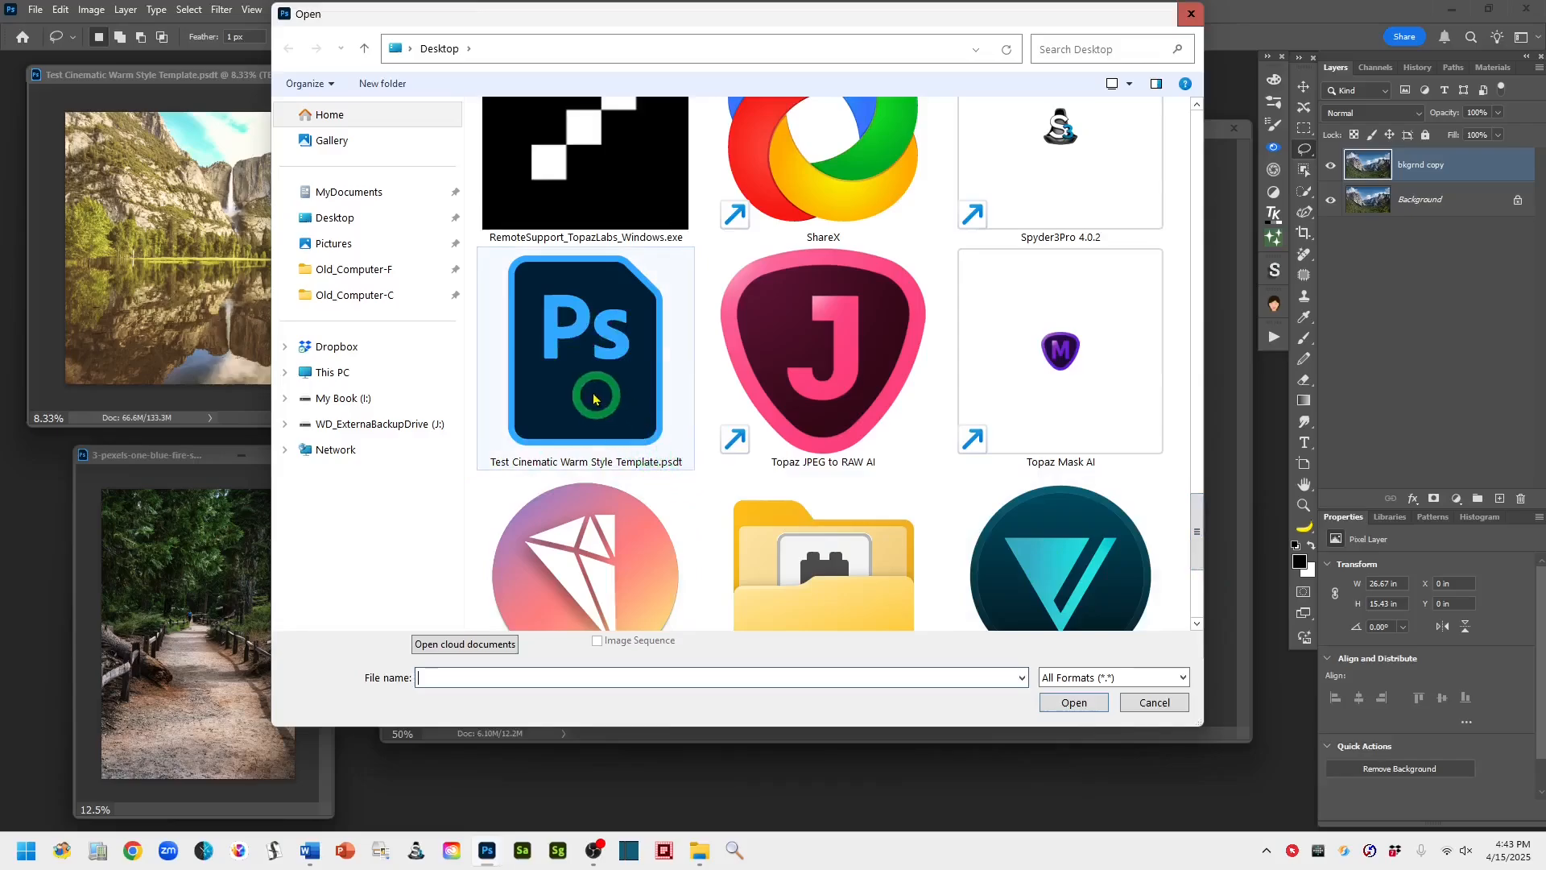
click(576, 363)
click(1093, 711)
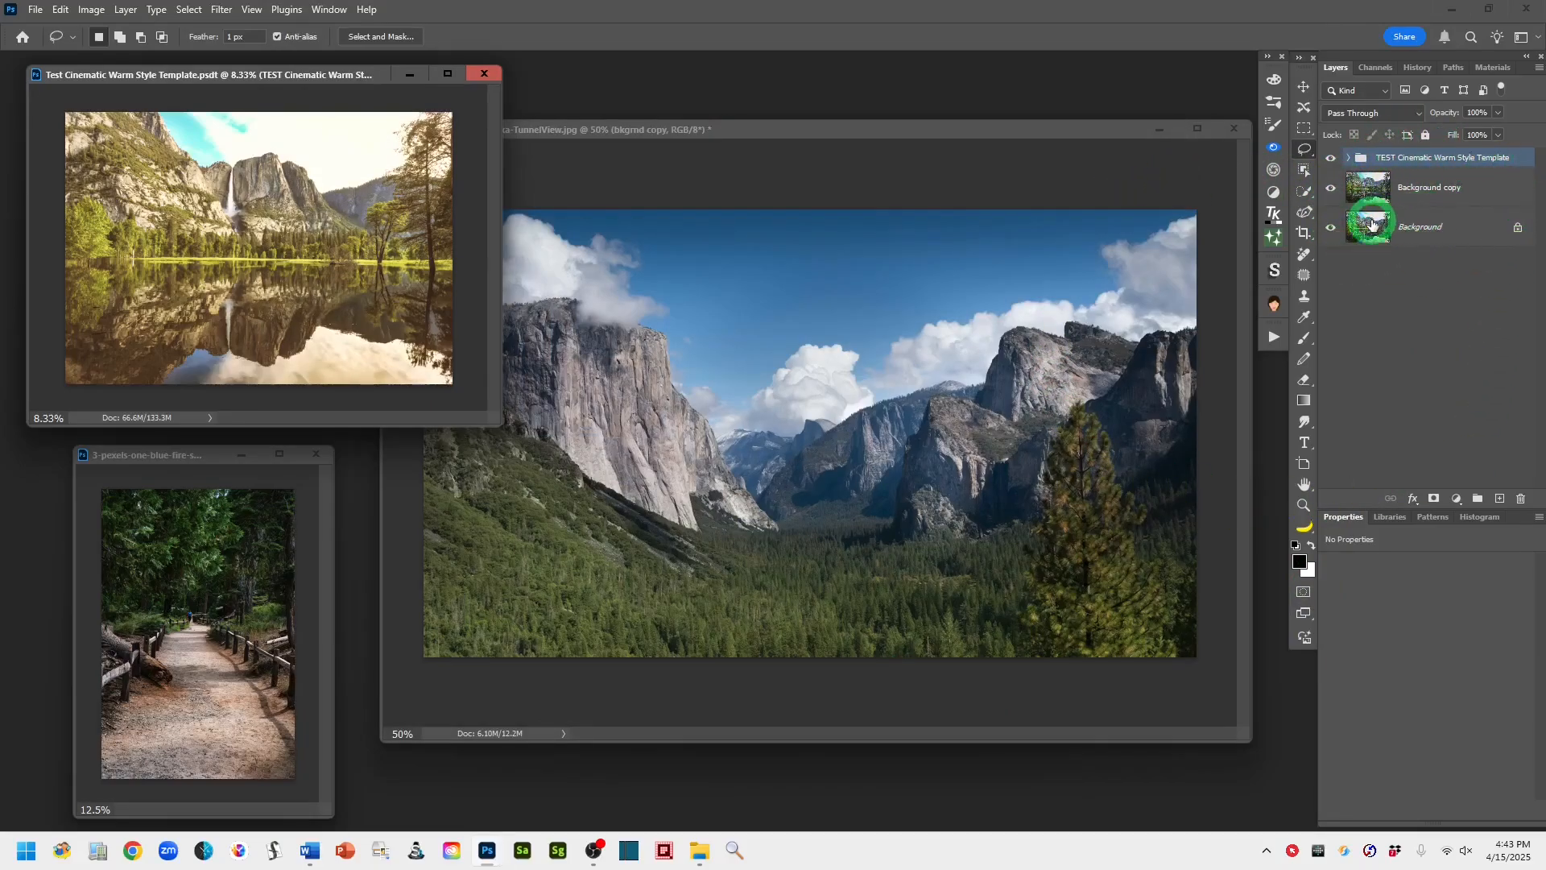
Copy the "TEST Cinematic Warm Style Template" group from the template document onto the TunnelView photo, above the bkgrnd copy layer.
click(785, 141)
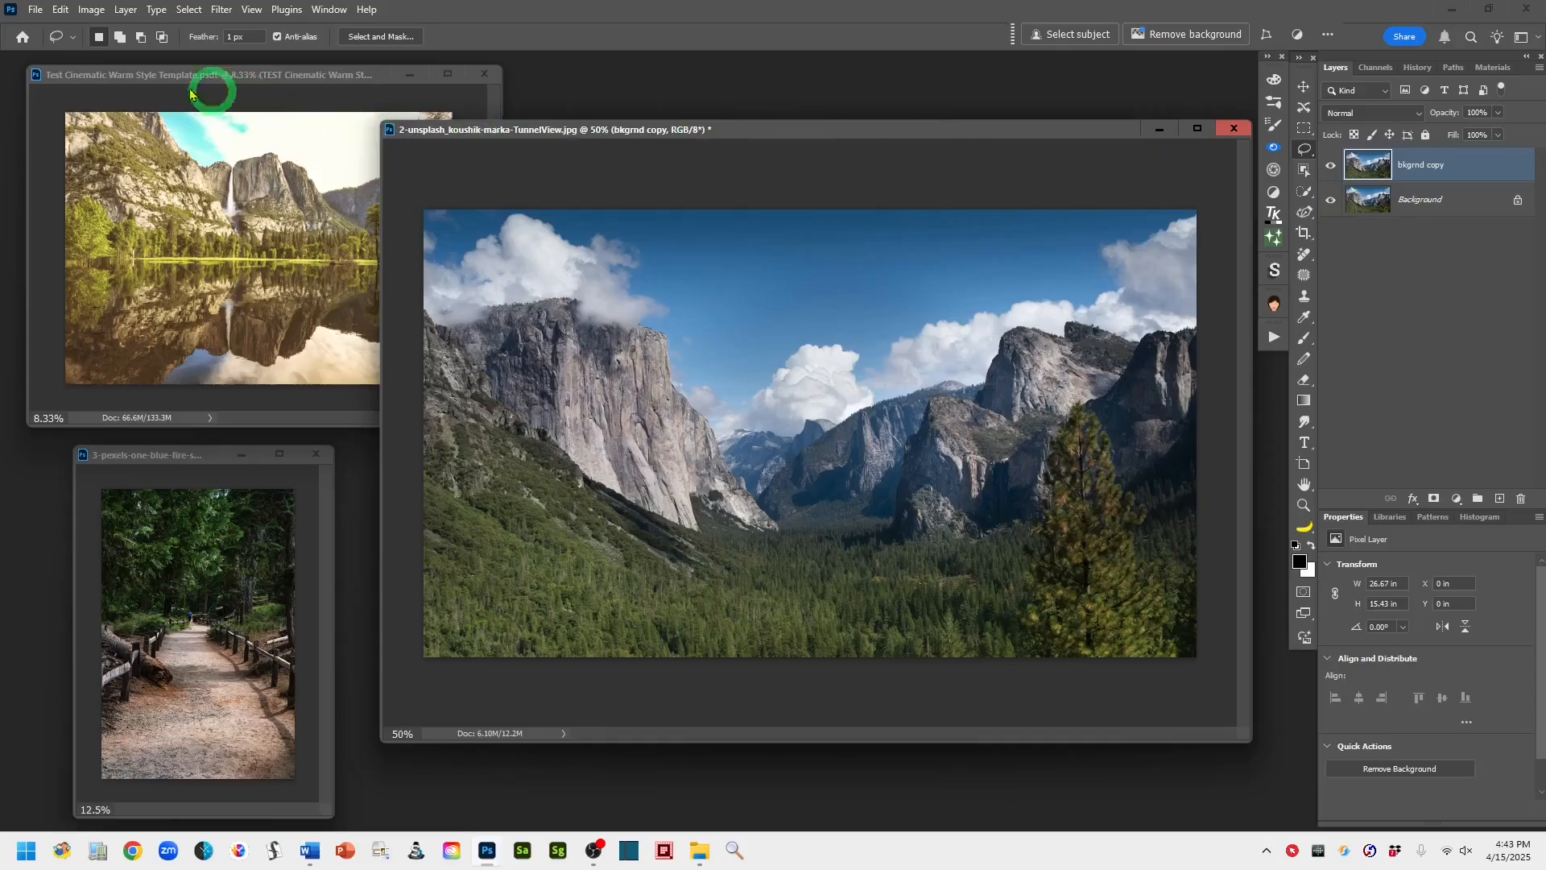
click(173, 74)
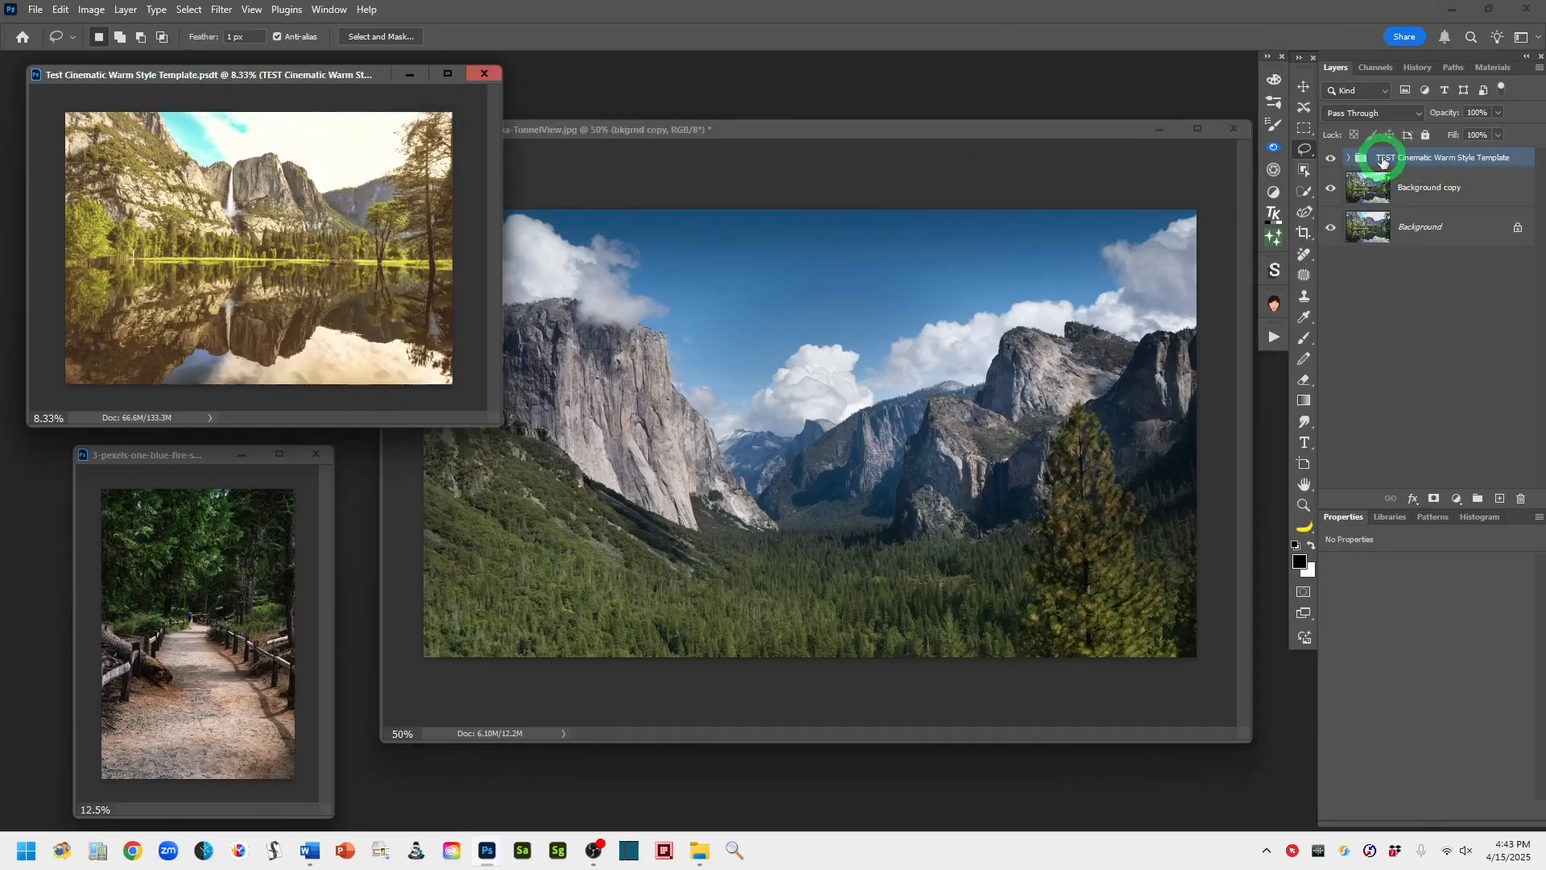
mouse_move(1381, 158)
mouse_down()
mouse_move(1273, 252)
mouse_move(708, 487)
mouse_move(673, 594)
mouse_move(832, 655)
mouse_move(925, 601)
mouse_move(798, 597)
mouse_move(789, 569)
mouse_move(325, 384)
mouse_move(1363, 249)
mouse_move(1364, 165)
mouse_up()
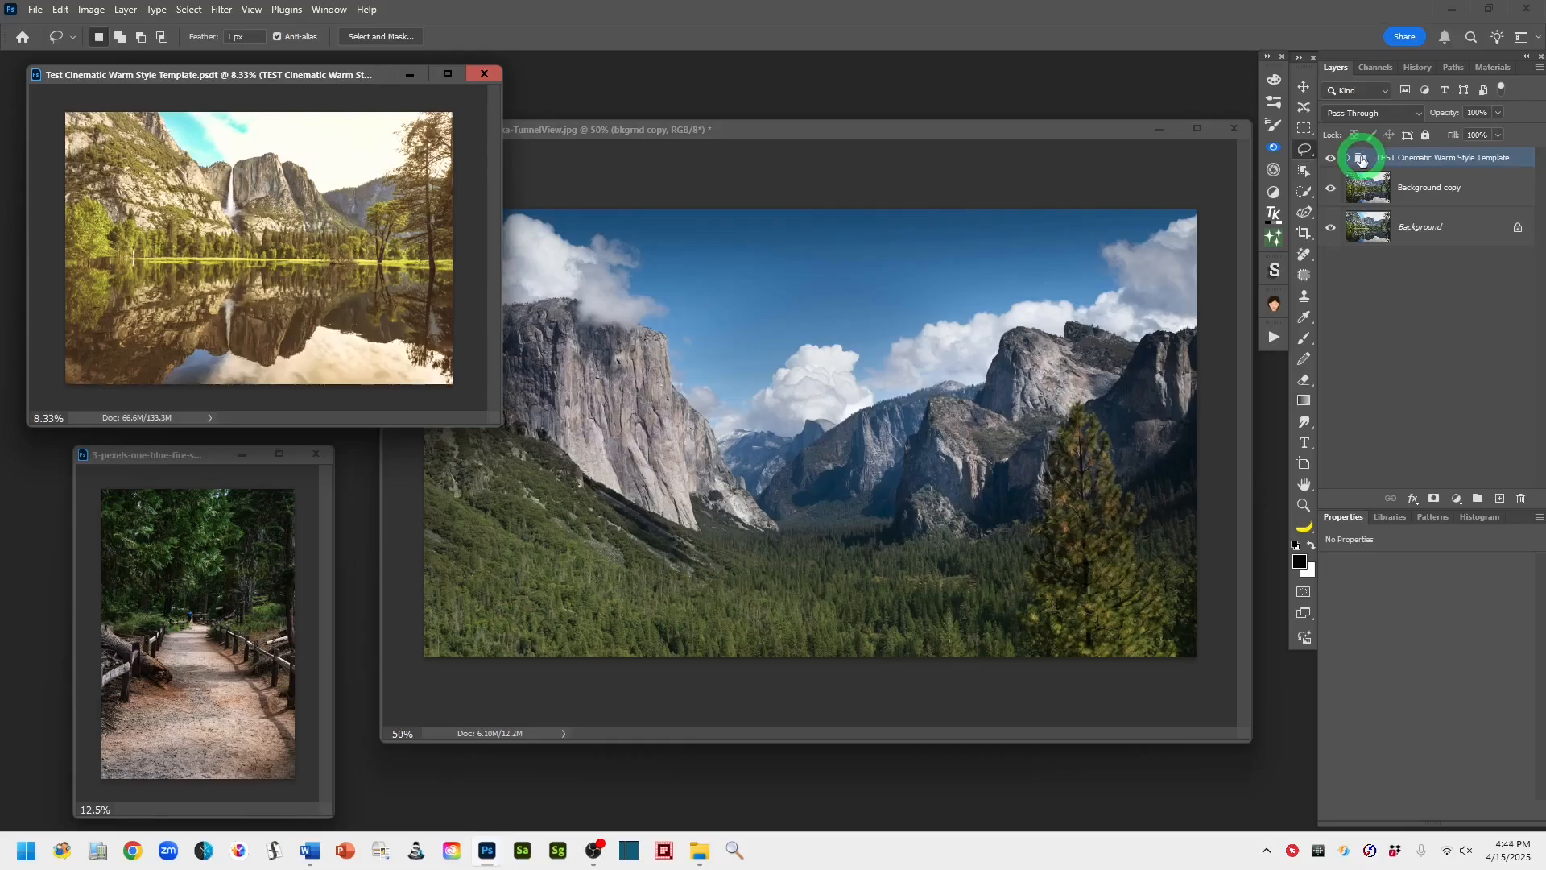
drag(1361, 159, 776, 417)
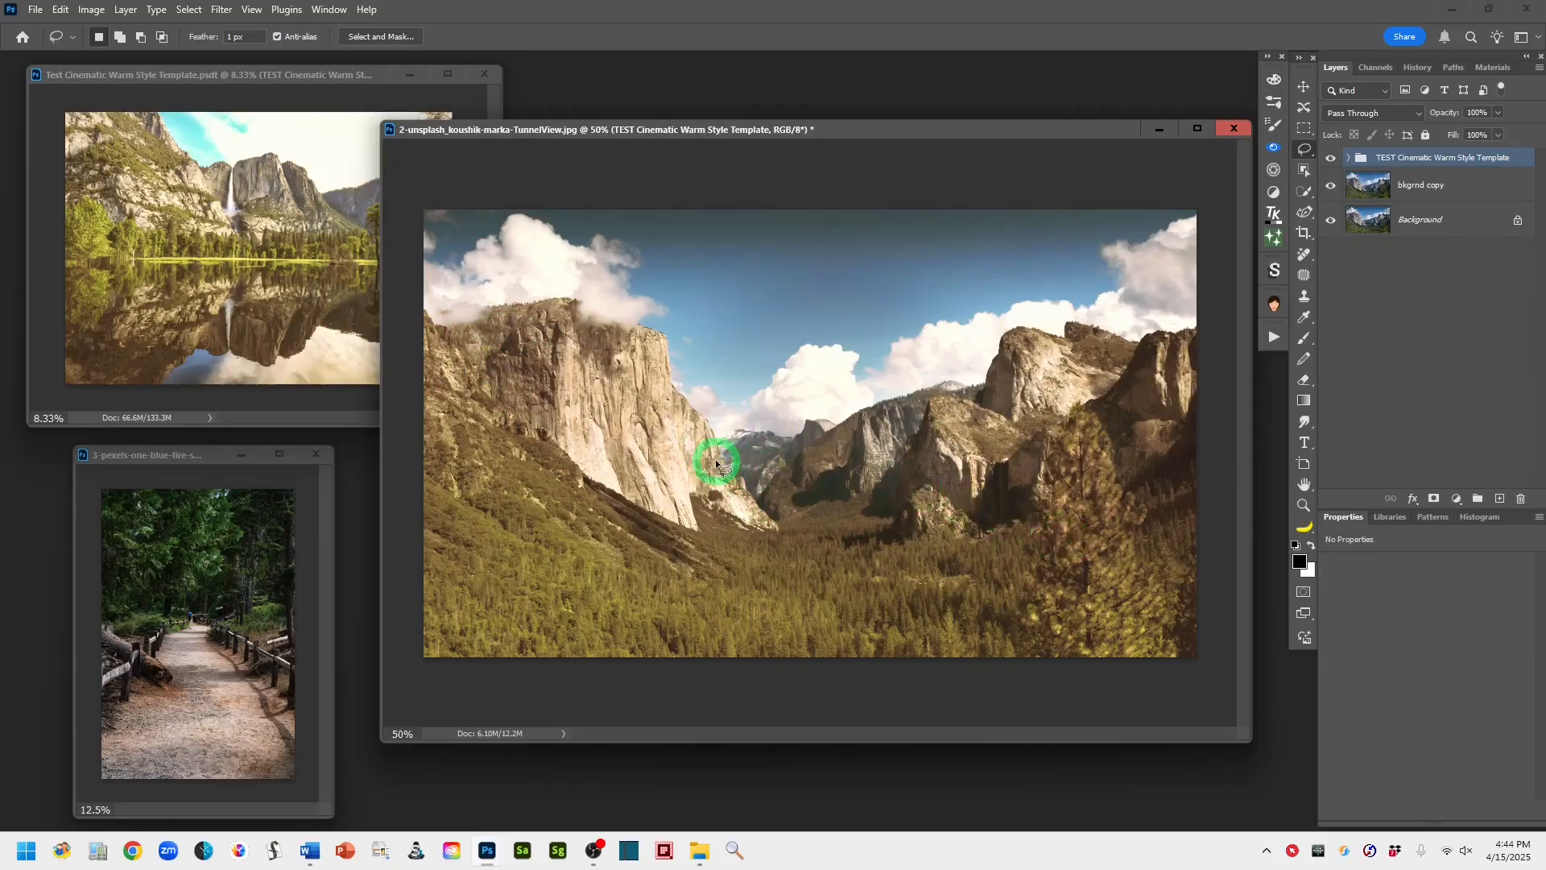
Expand the TEST Cinematic Warm Style Template group on the TunnelView photo and preview it without and with its Selective Color layer.
click(1350, 159)
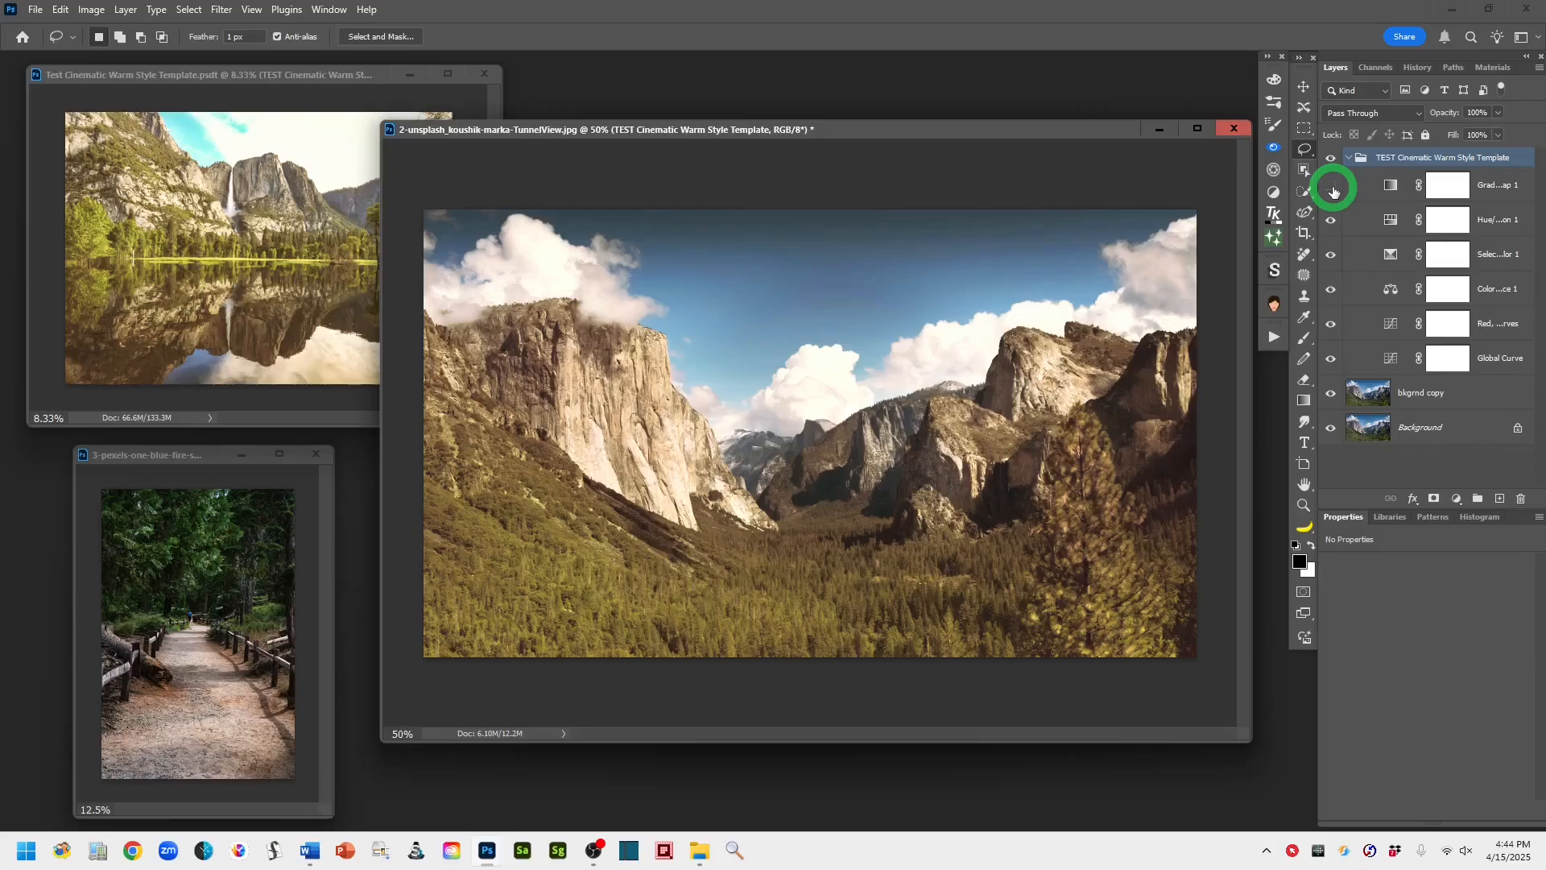
click(1331, 255)
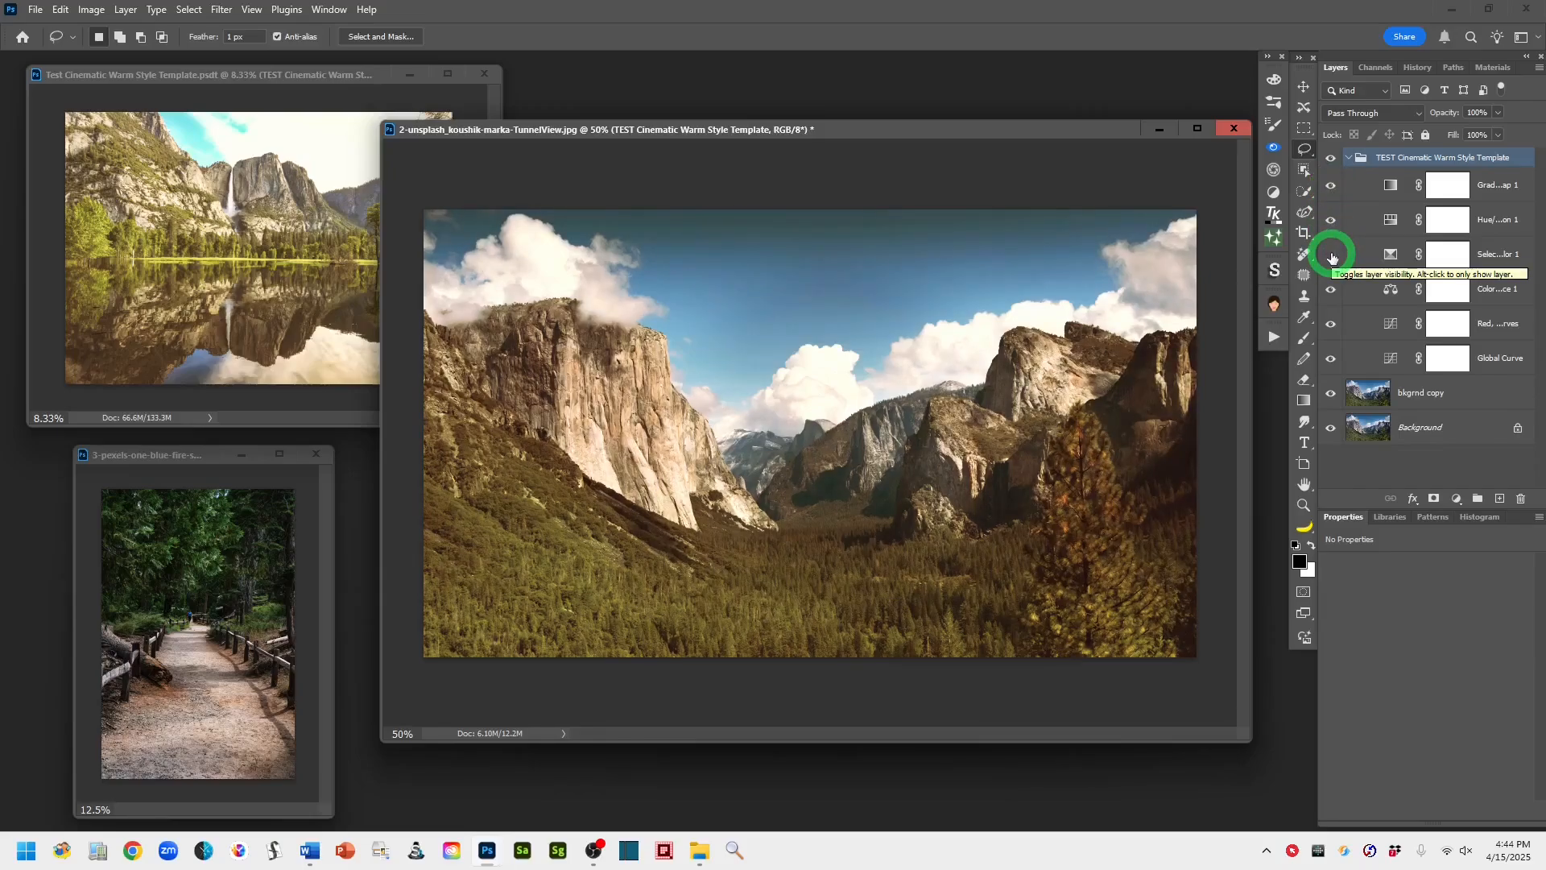
click(1331, 256)
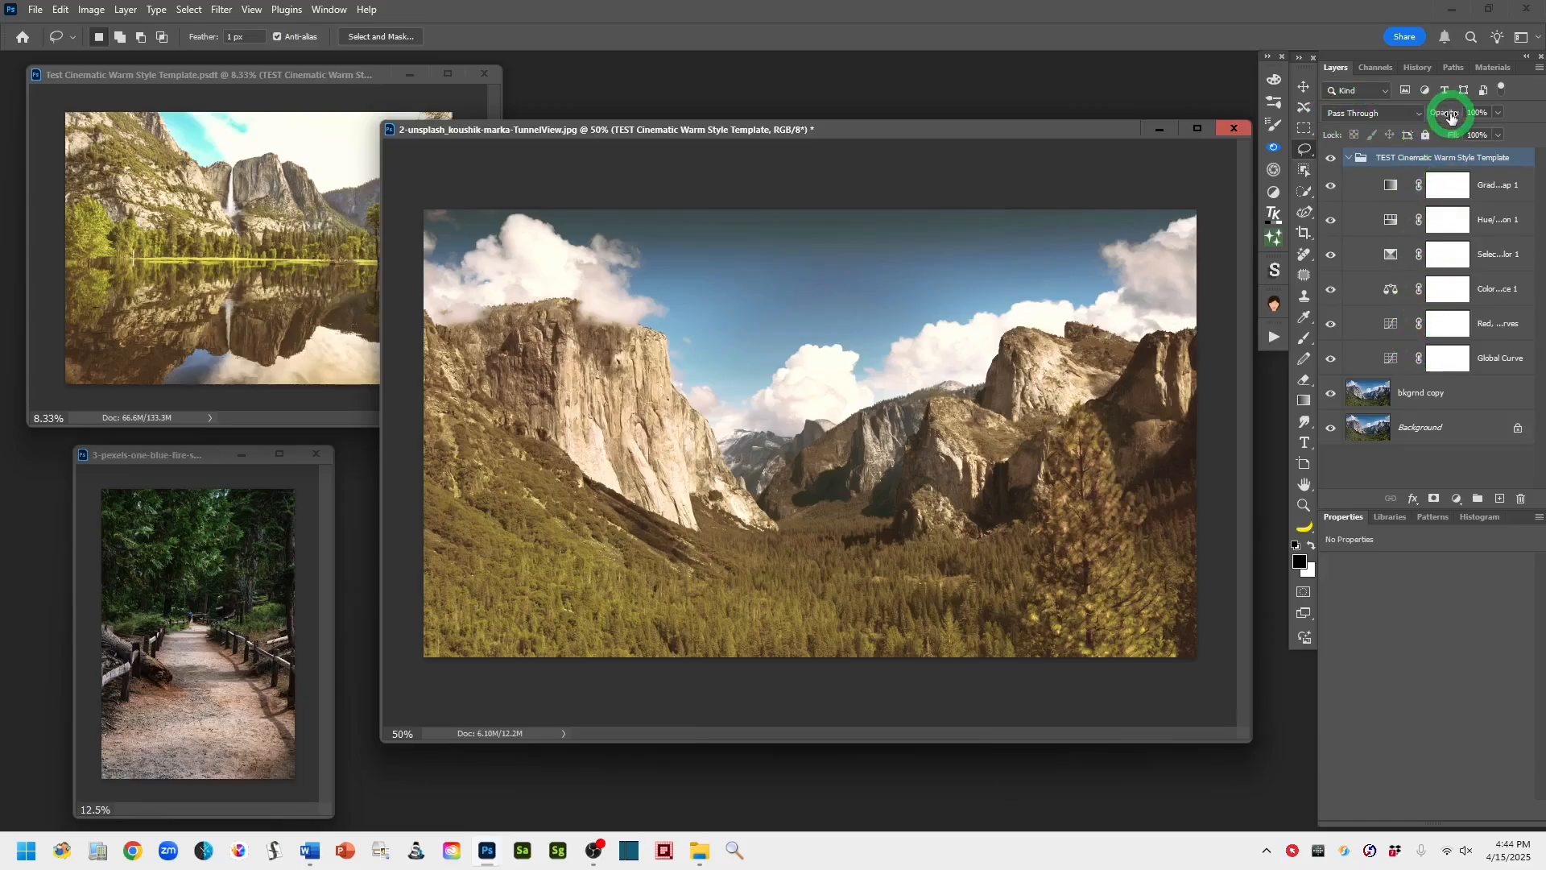
Lower the template group's opacity on TunnelView to 73%, comparing it with the original Background, and collapse the group.
drag(1452, 116, 1429, 122)
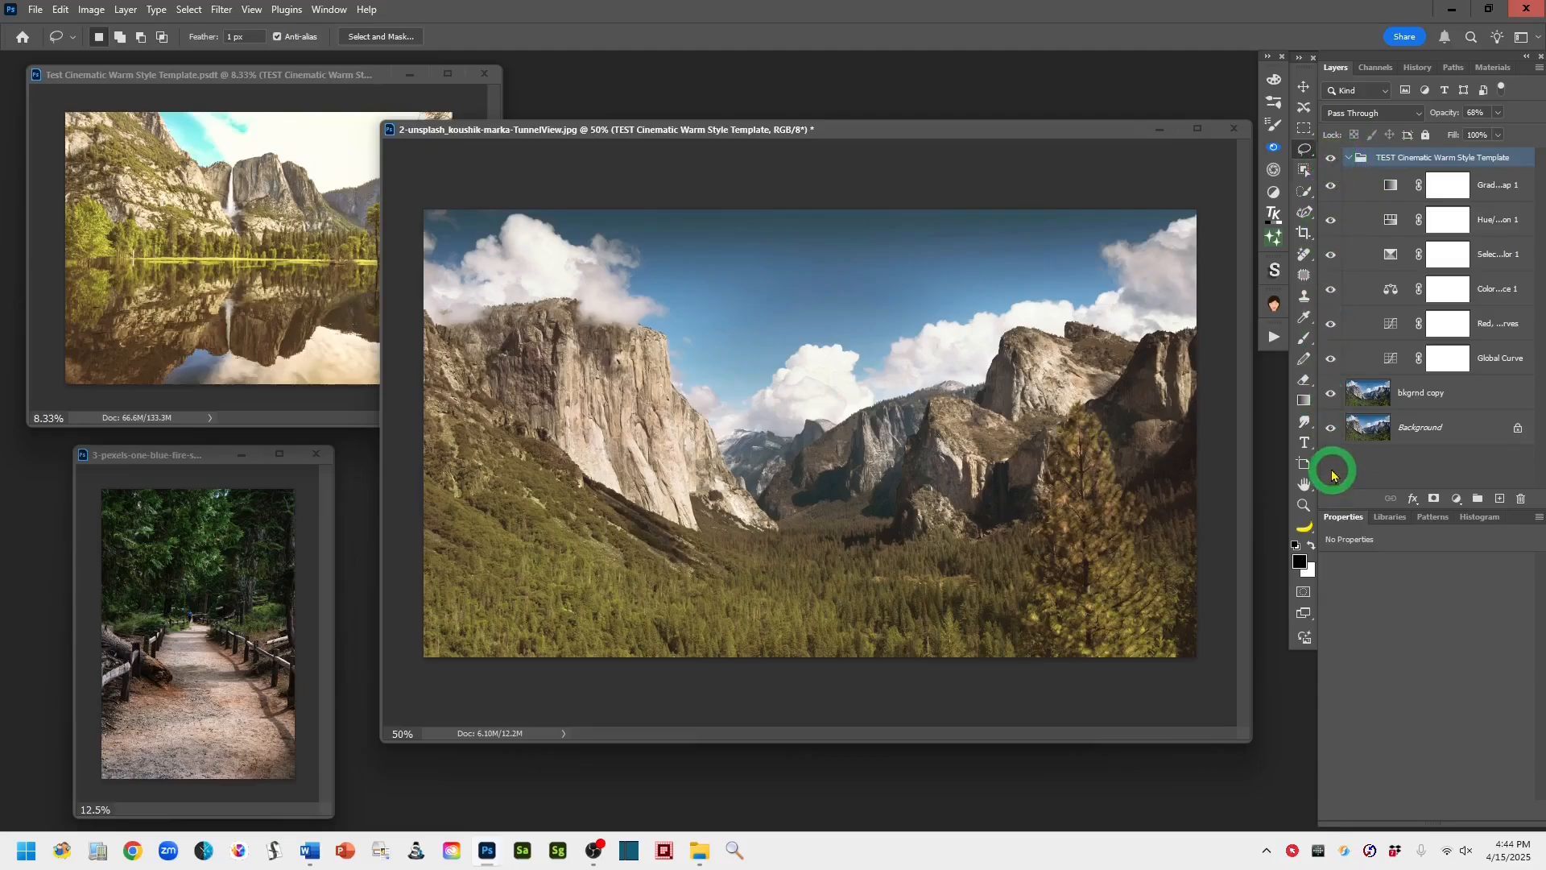
alt+click(1329, 429)
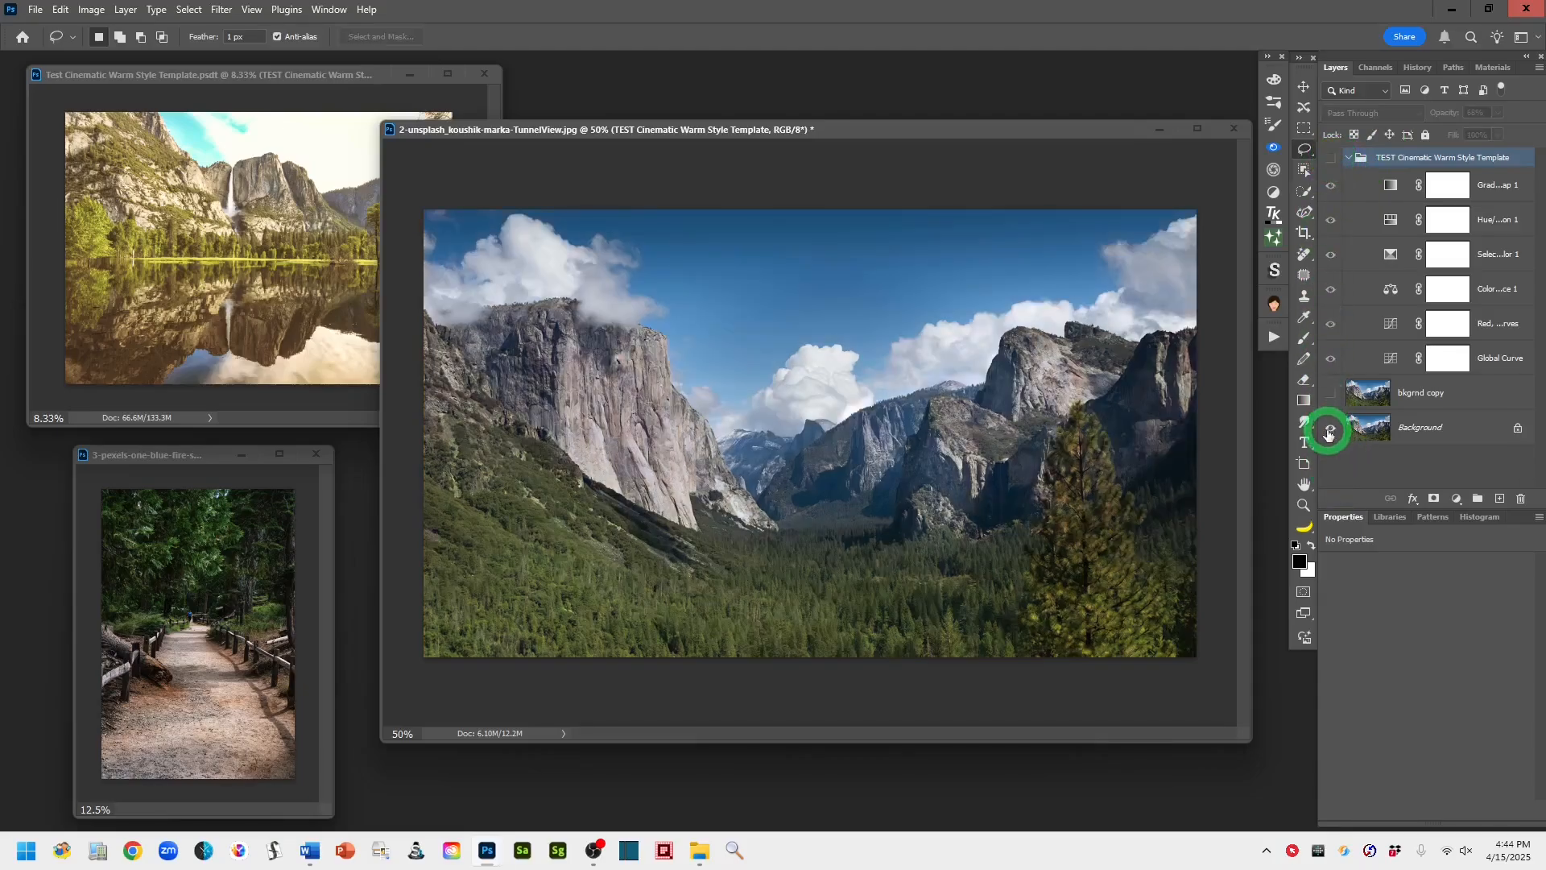
alt+click(1330, 430)
alt+click(1329, 435)
alt+click(1329, 434)
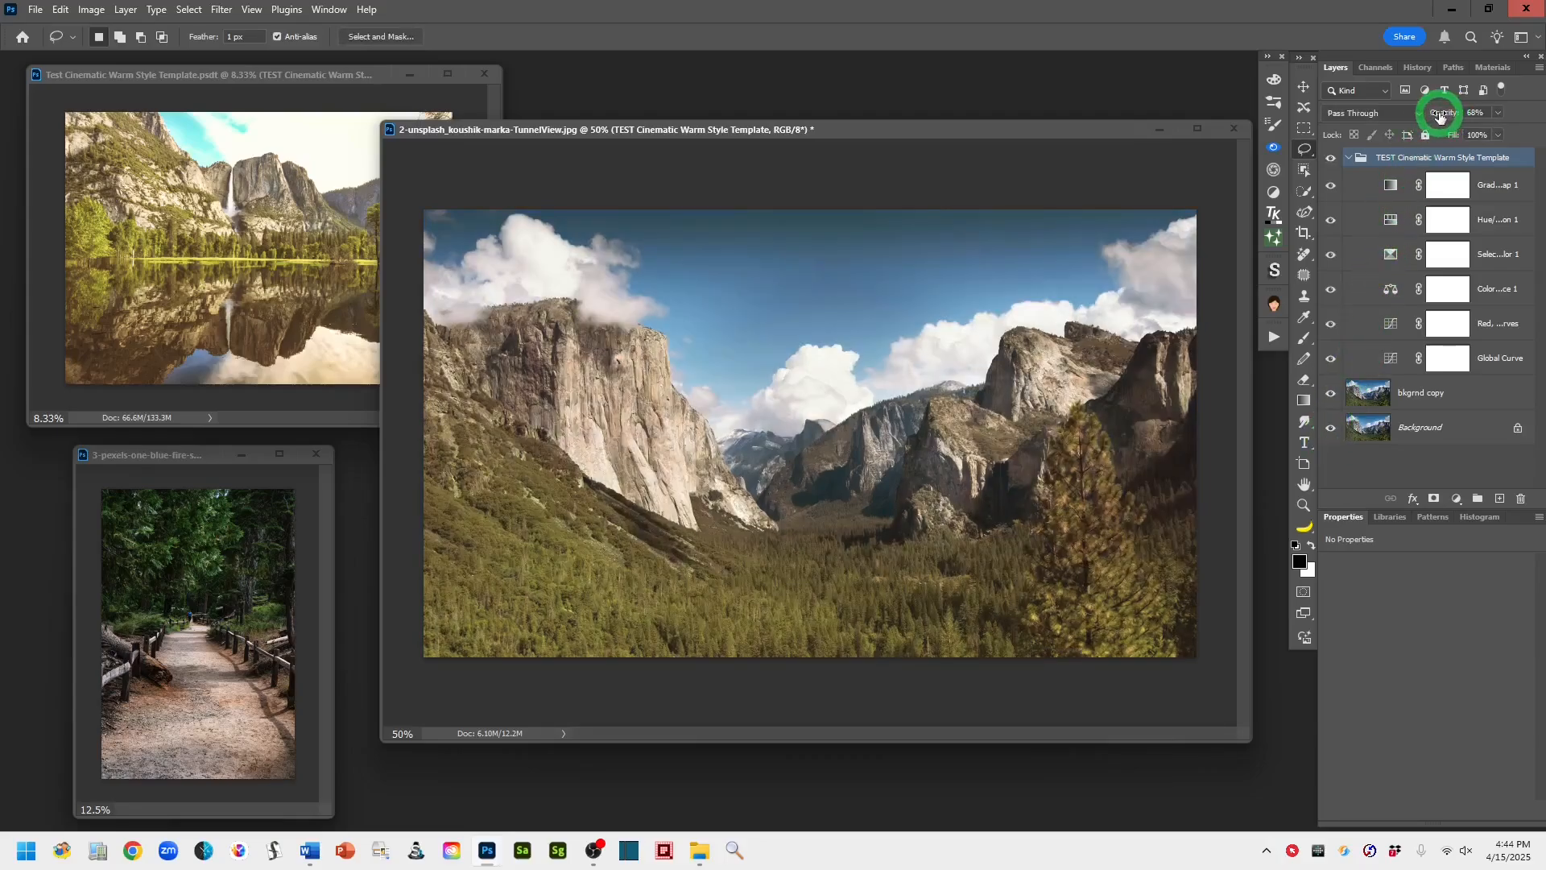
drag(1442, 118, 1439, 119)
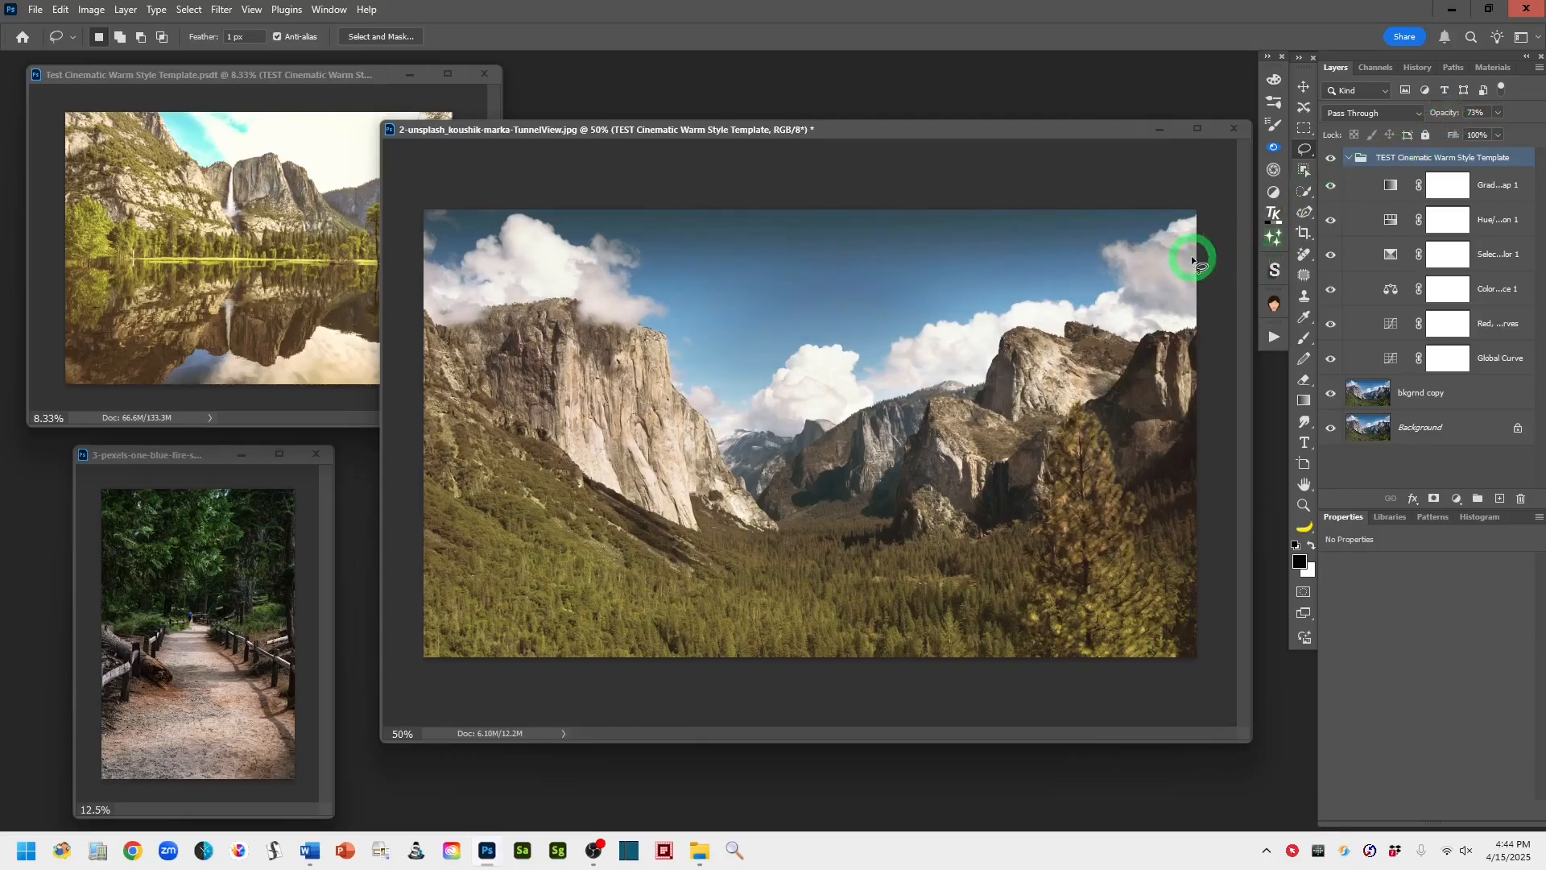
click(1348, 158)
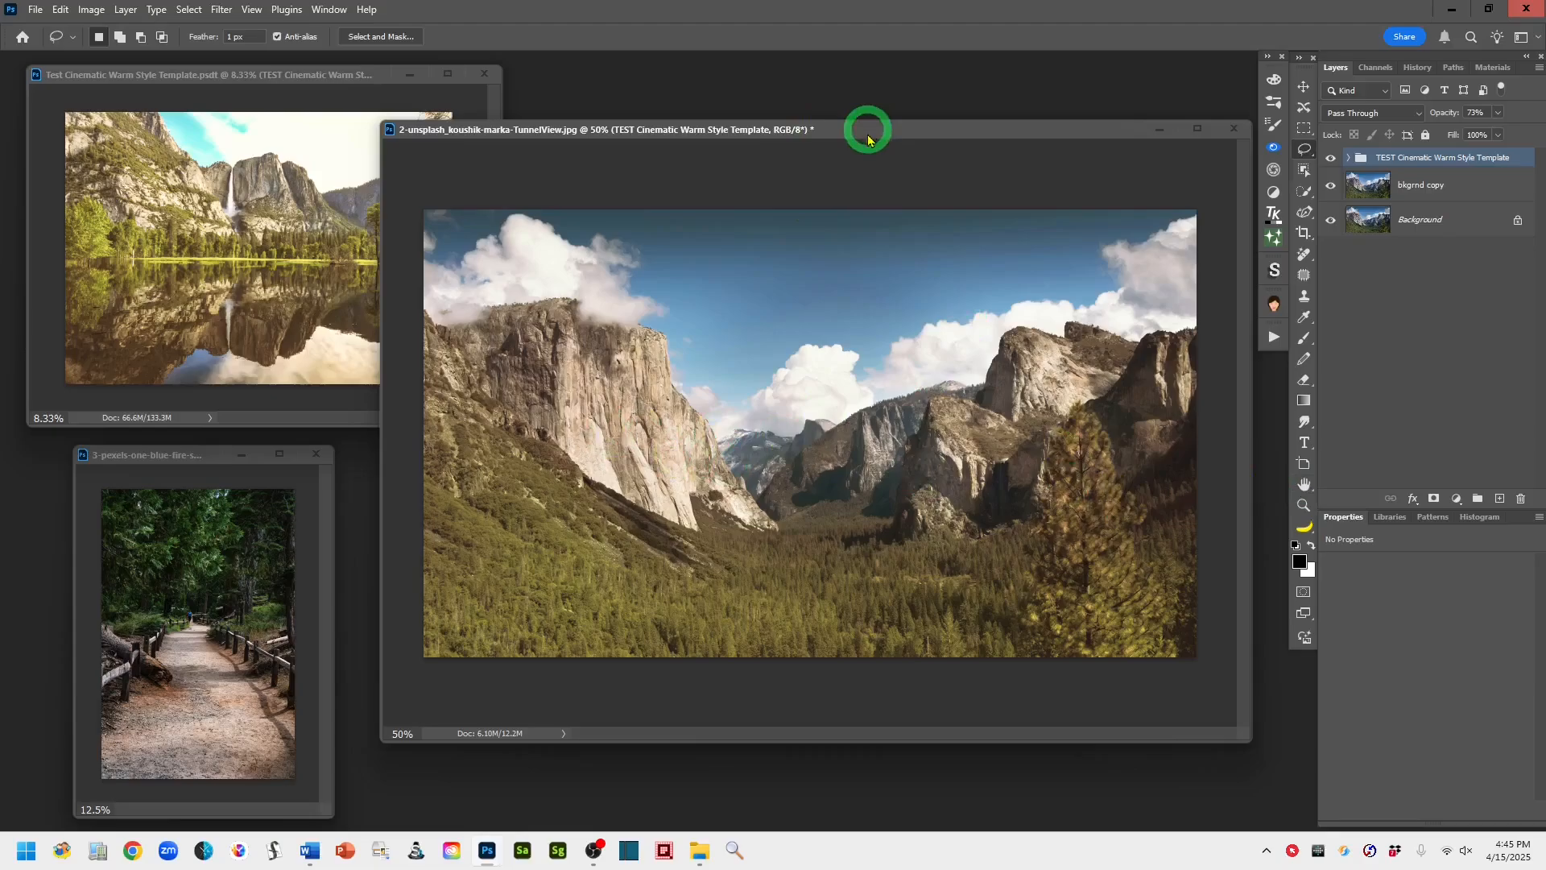
Zoom the TunnelView photo out to 25%, shrink its window and place it below the template, moving the forest path window aside.
key(ctrl+minus)
key(ctrl+minus)
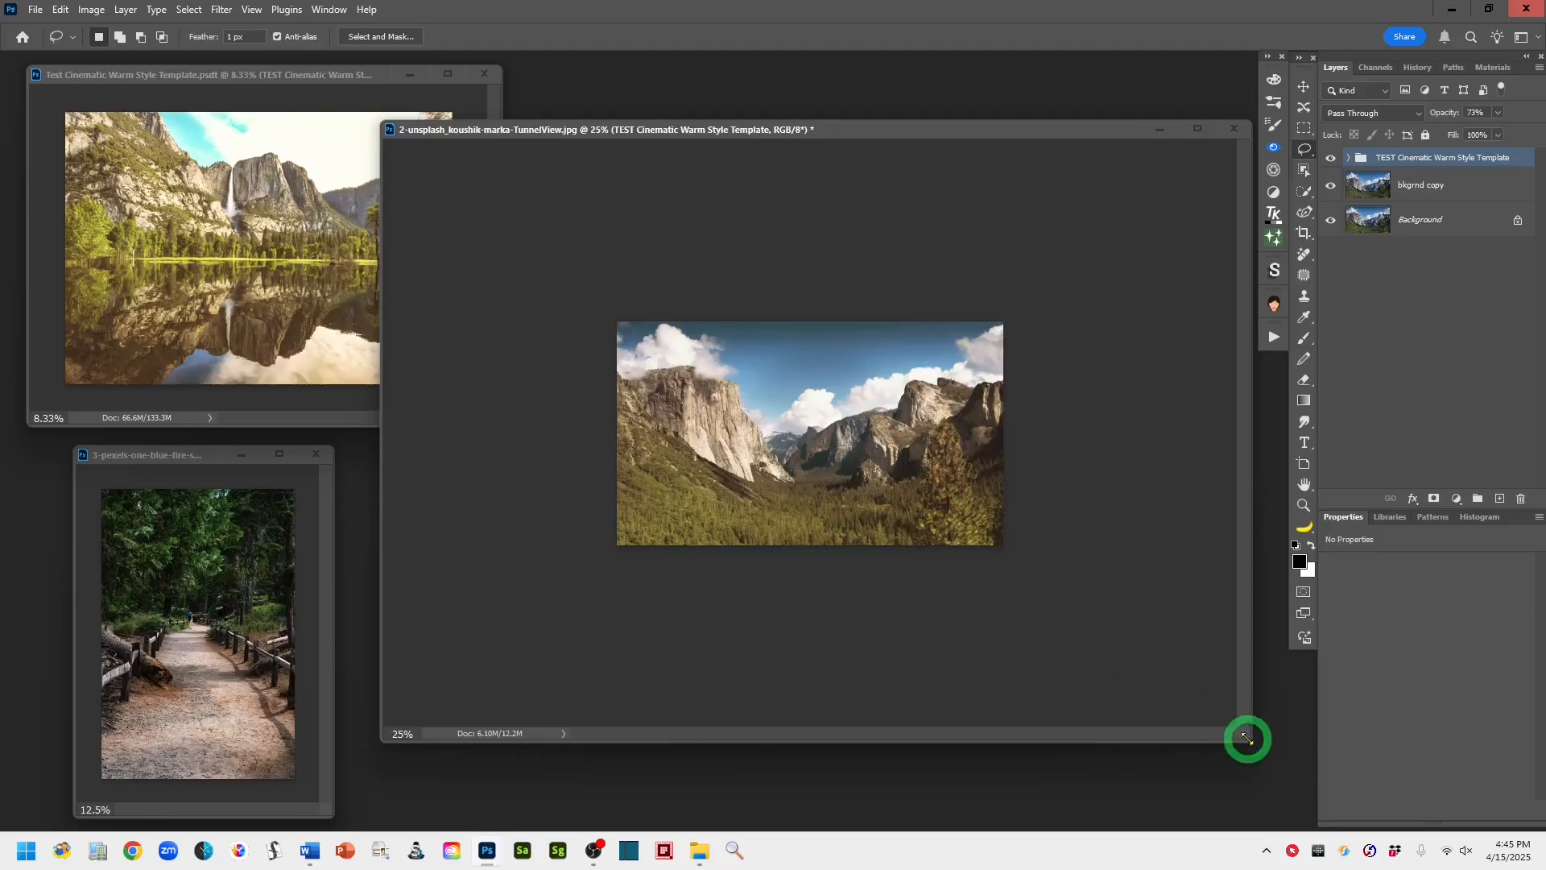
drag(1246, 737, 902, 442)
drag(202, 460, 1097, 402)
drag(645, 135, 301, 475)
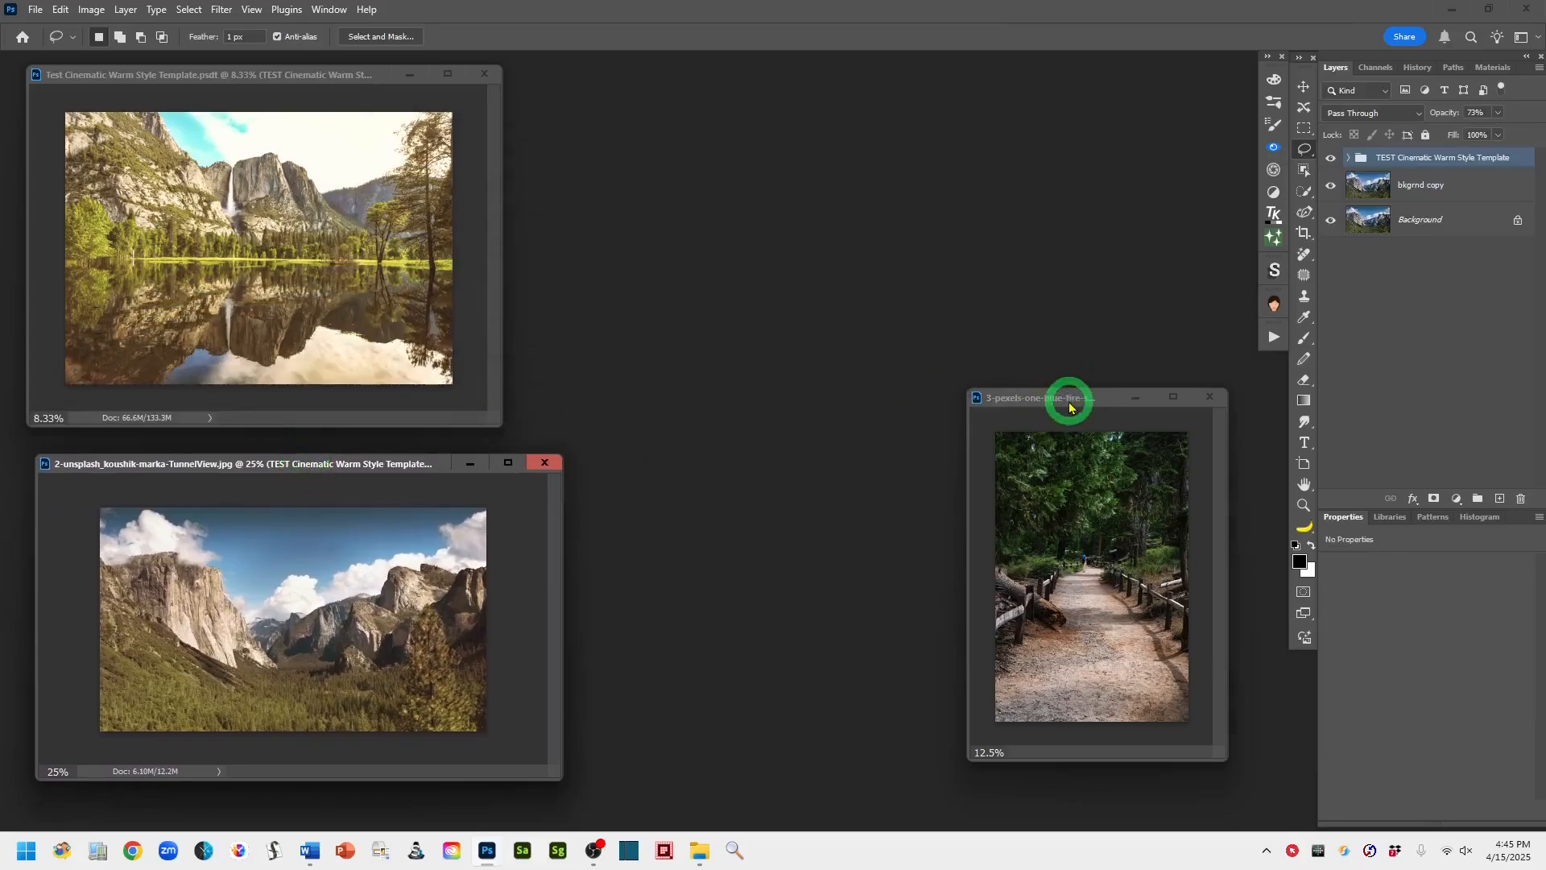
Enlarge the forest path photo's window beside the other two at 25% zoom, and duplicate its Background layer.
drag(1069, 405, 690, 85)
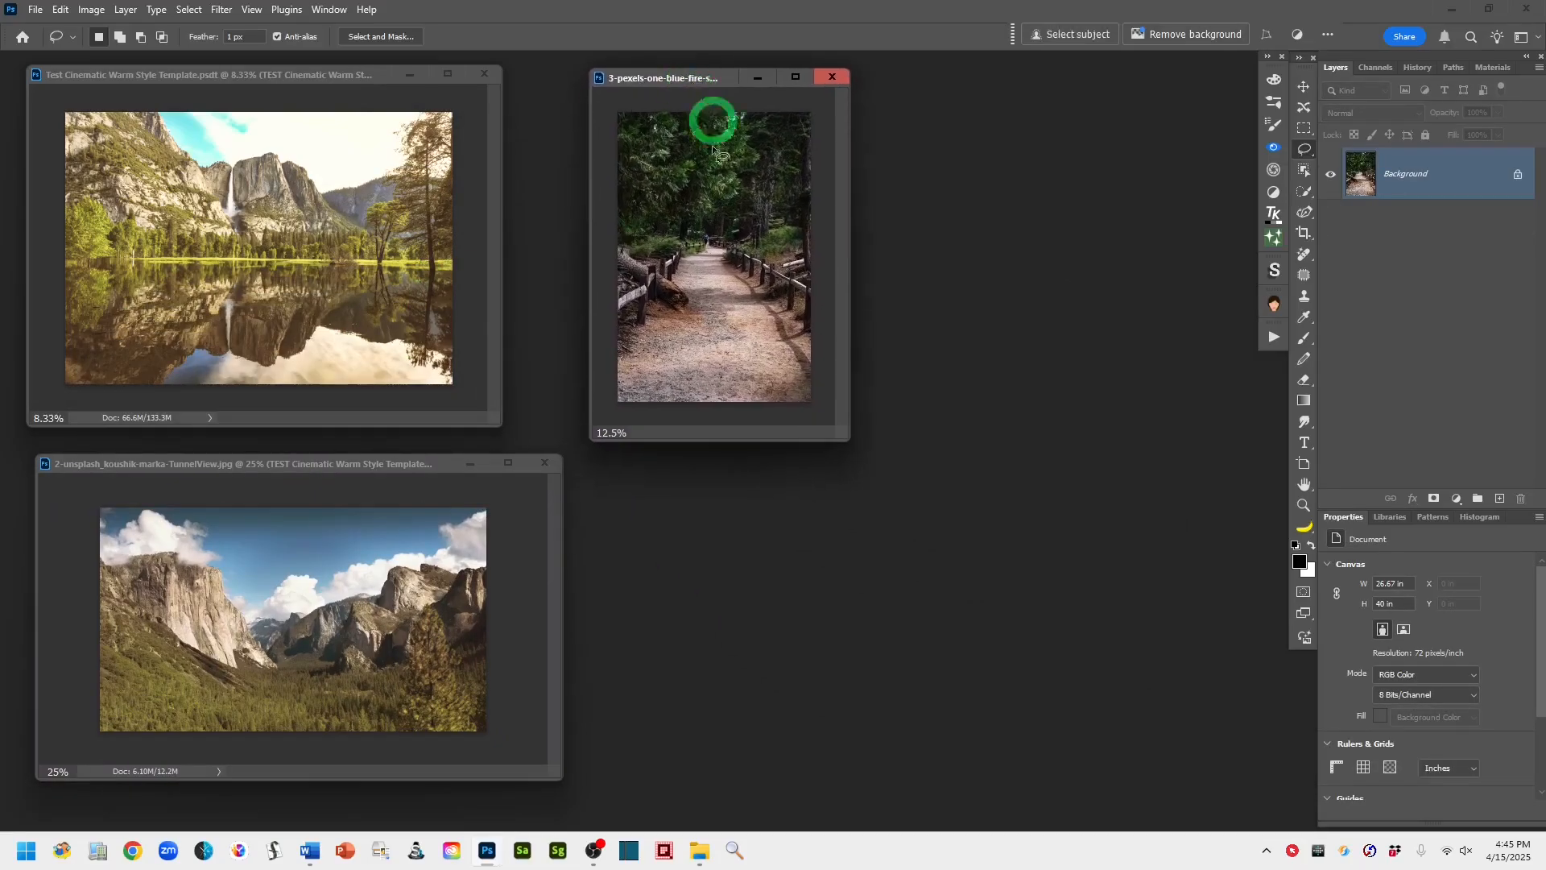
click(847, 441)
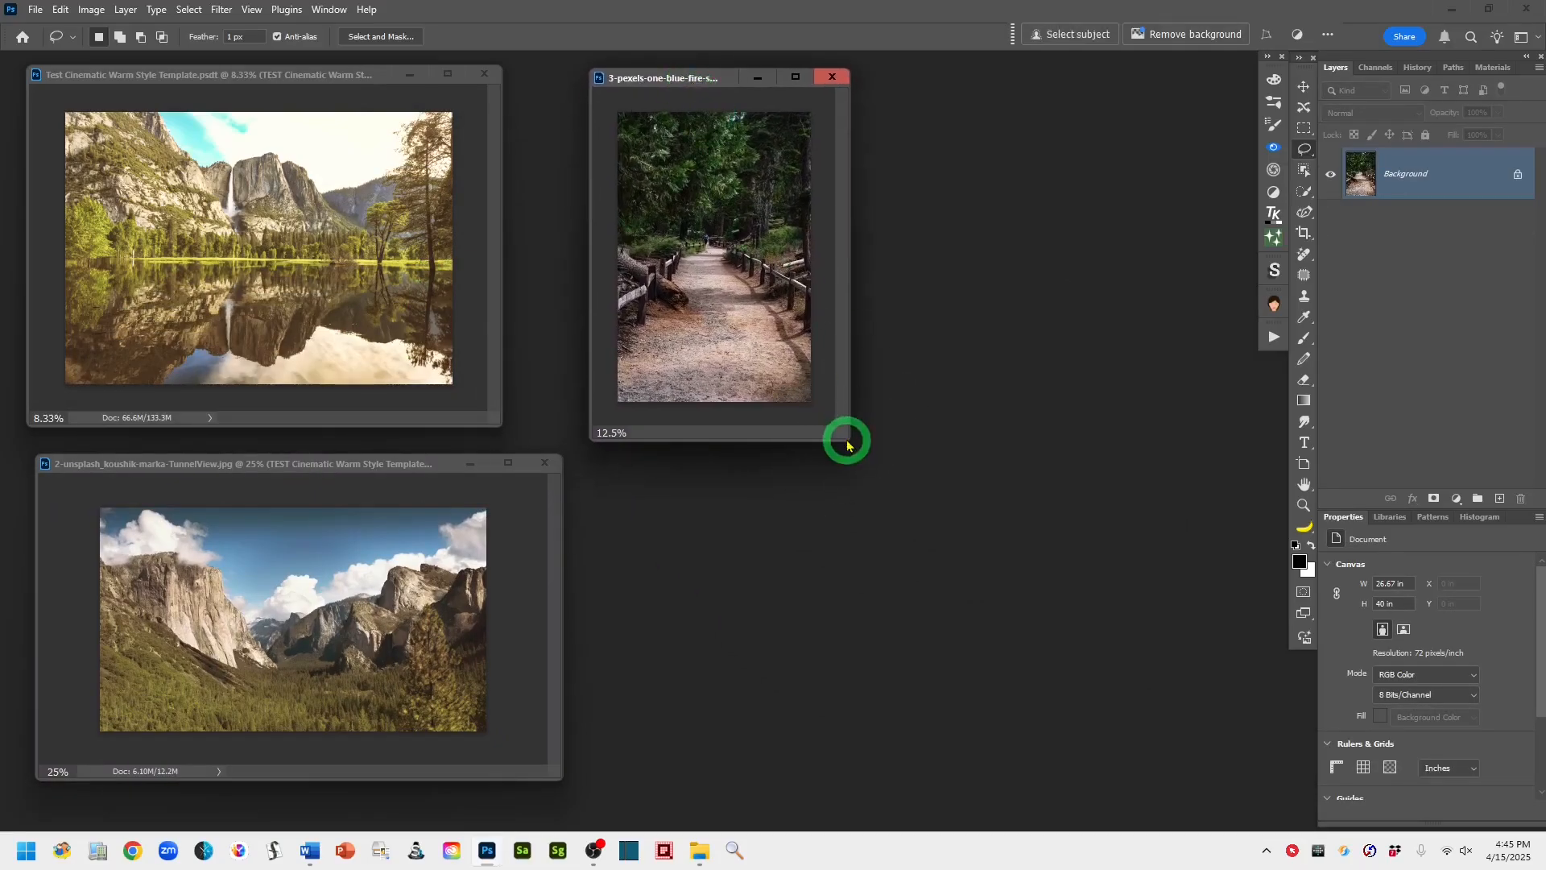
drag(844, 435, 1192, 782)
key(ctrl+plus)
key(ctrl+plus)
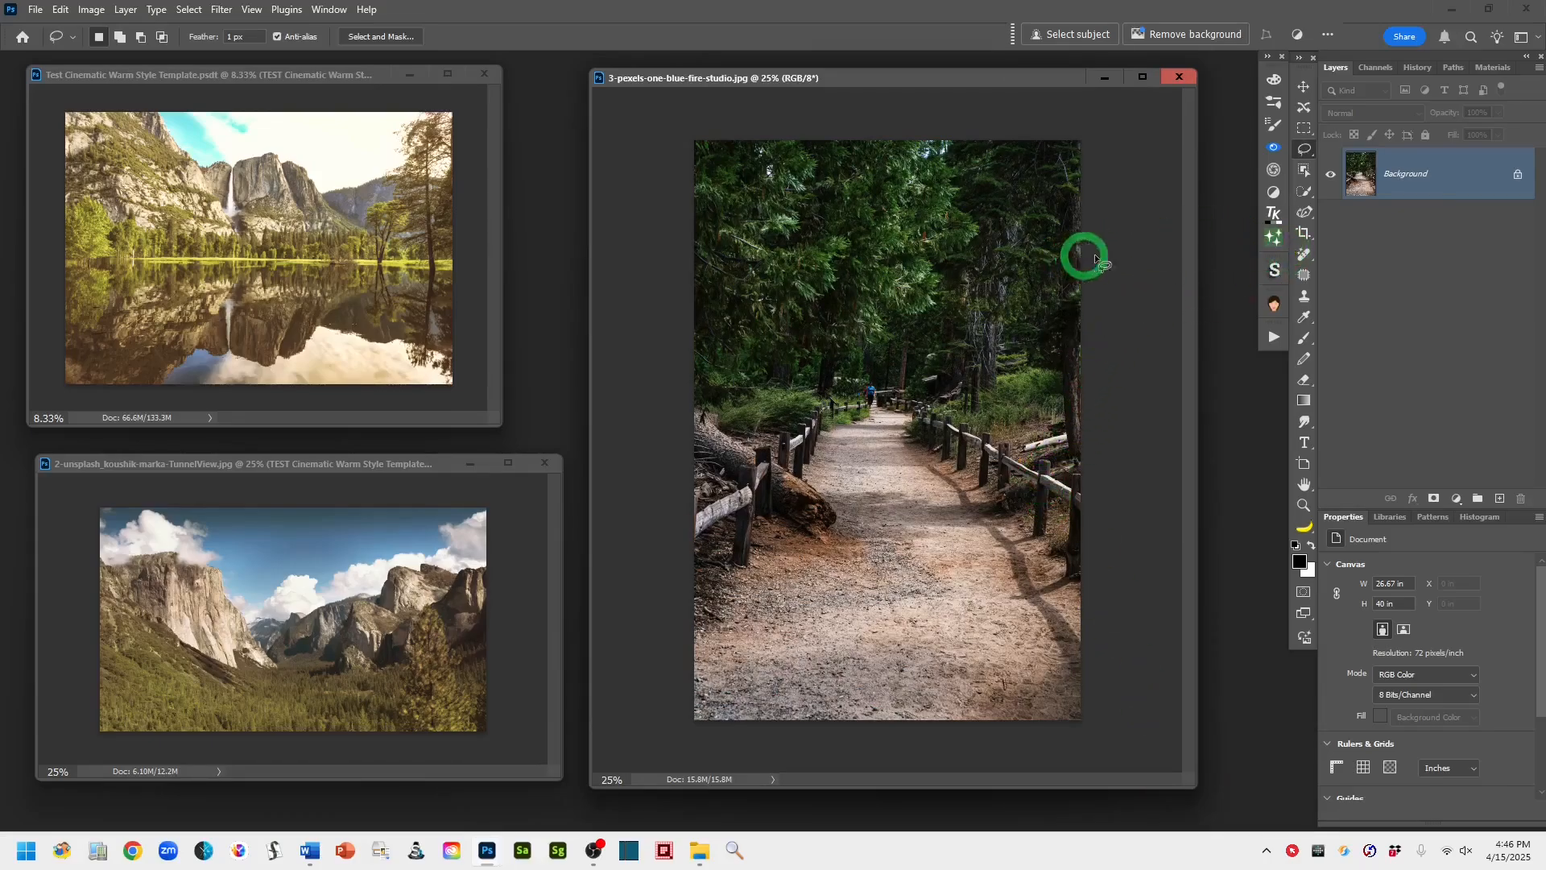
drag(1473, 185, 1502, 500)
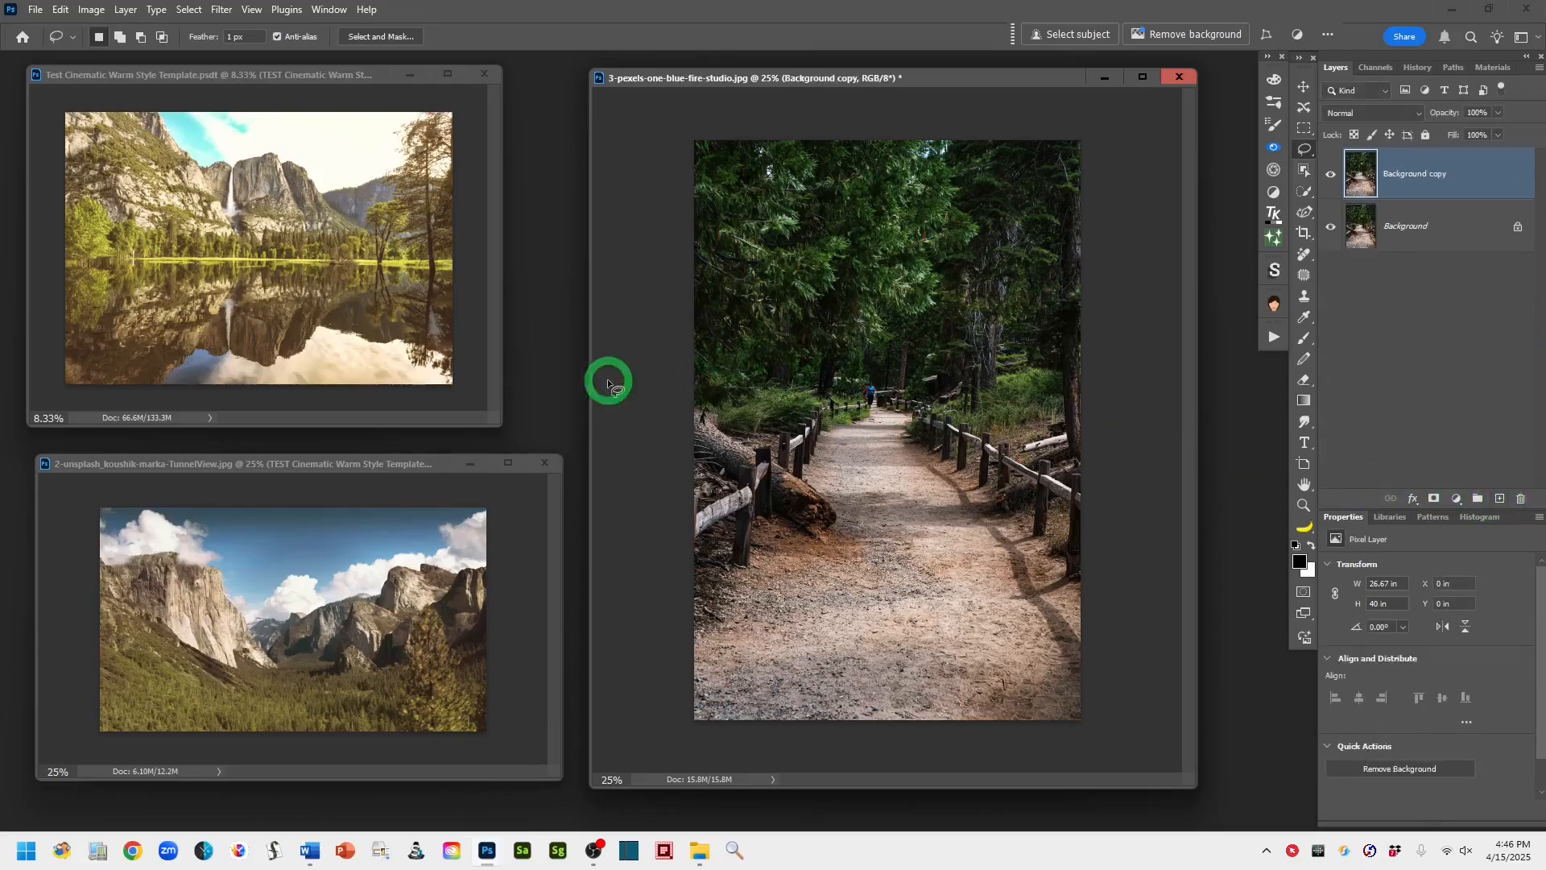
Make the Test Cinematic Warm Style Template.psdt document active and show the list of libraries.
click(318, 300)
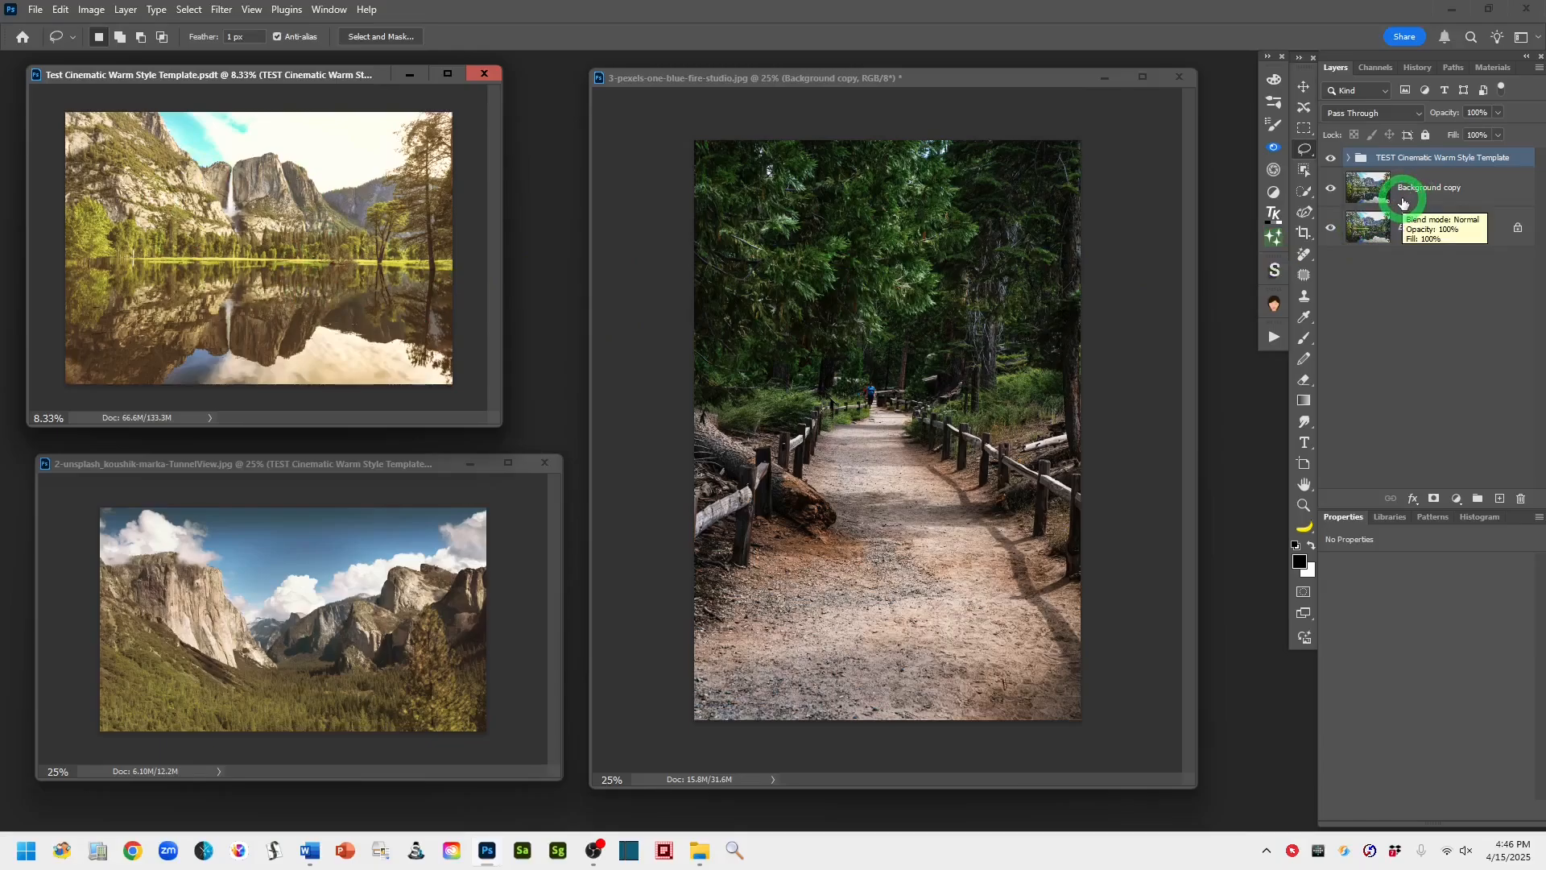
drag(1403, 203, 1378, 522)
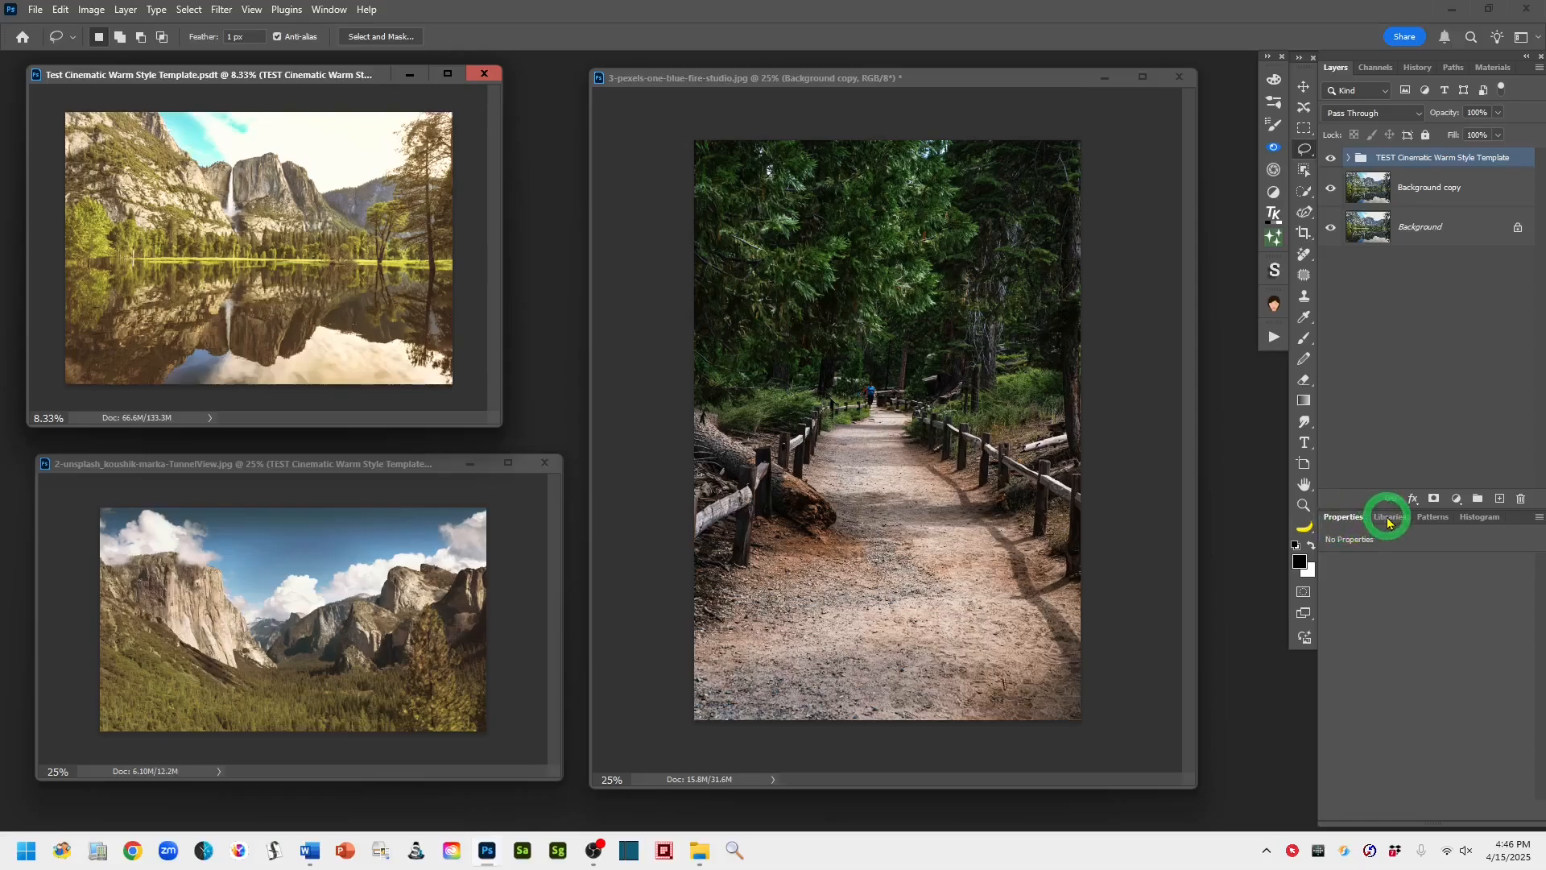
mouse_move(1388, 523)
mouse_down()
mouse_move(1352, 514)
mouse_move(1468, 527)
mouse_move(1432, 397)
mouse_move(1386, 522)
mouse_up()
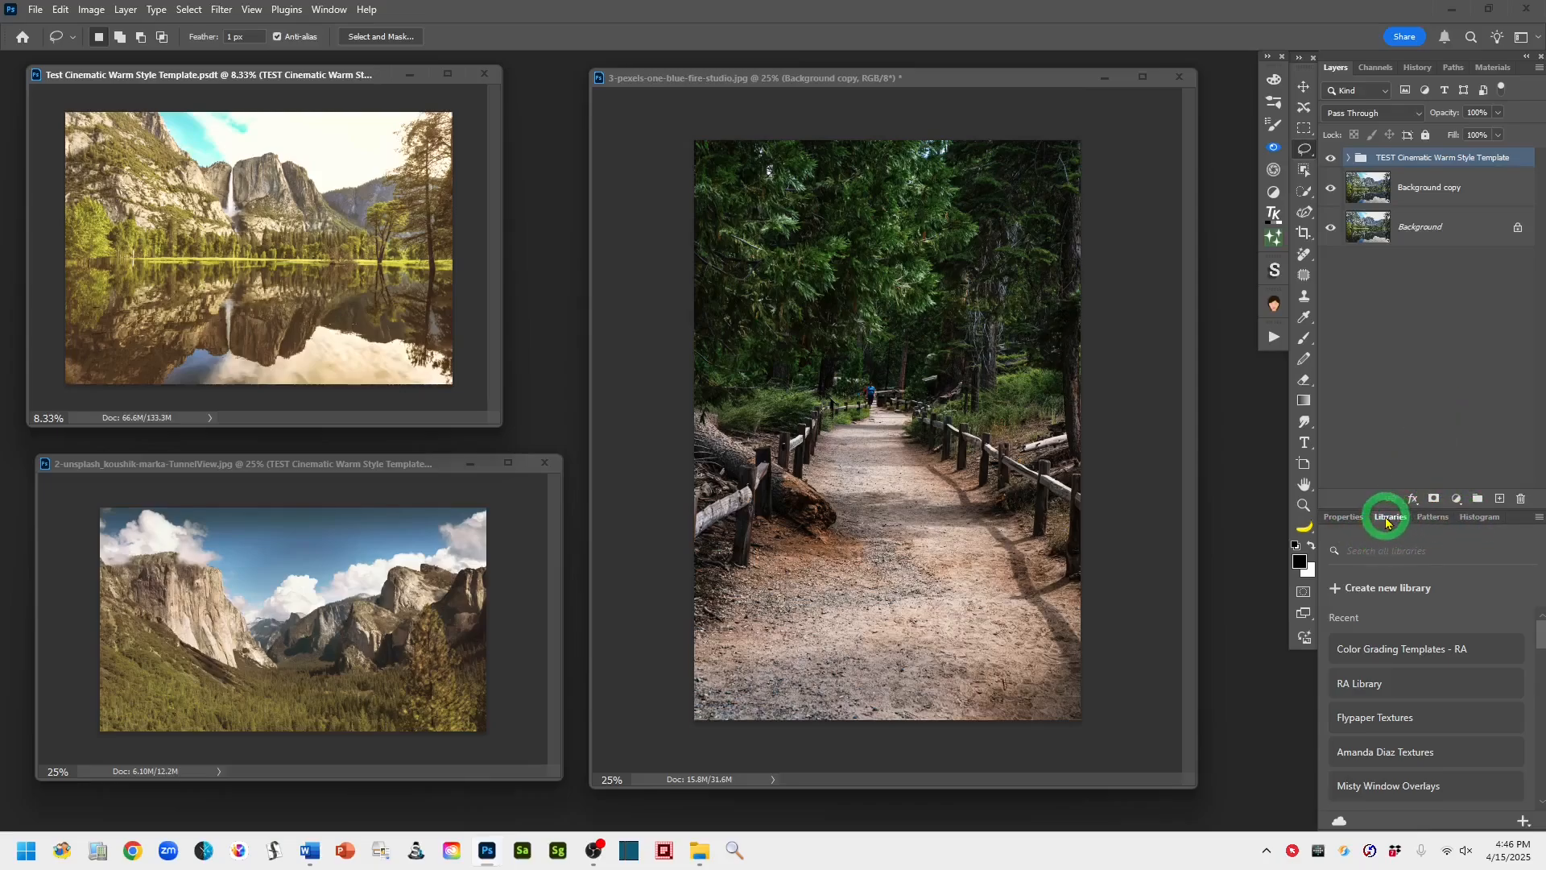
click(329, 11)
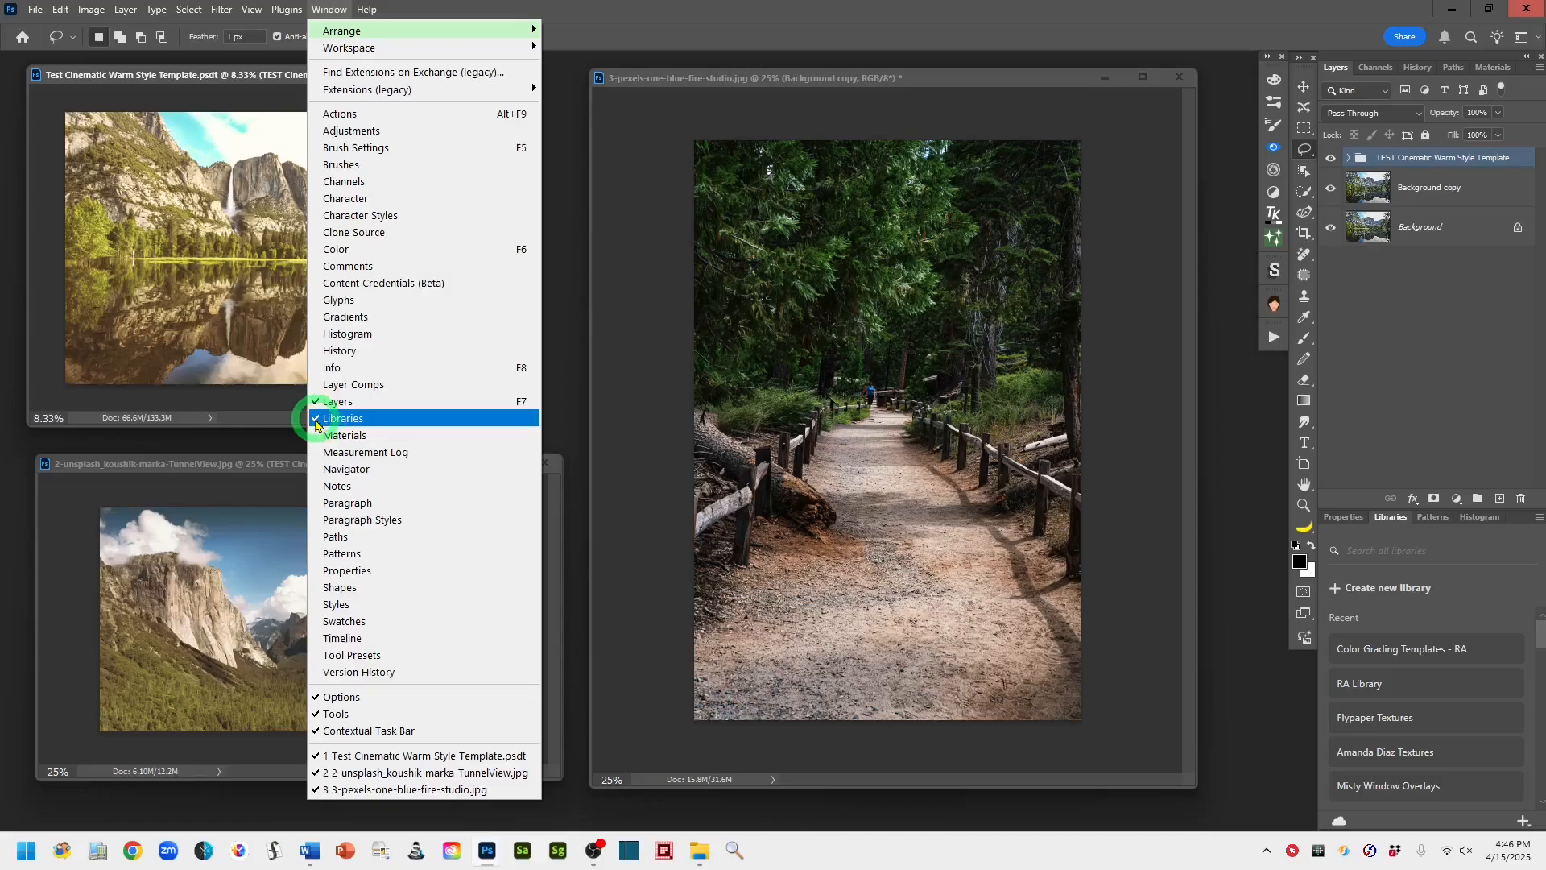
click(665, 14)
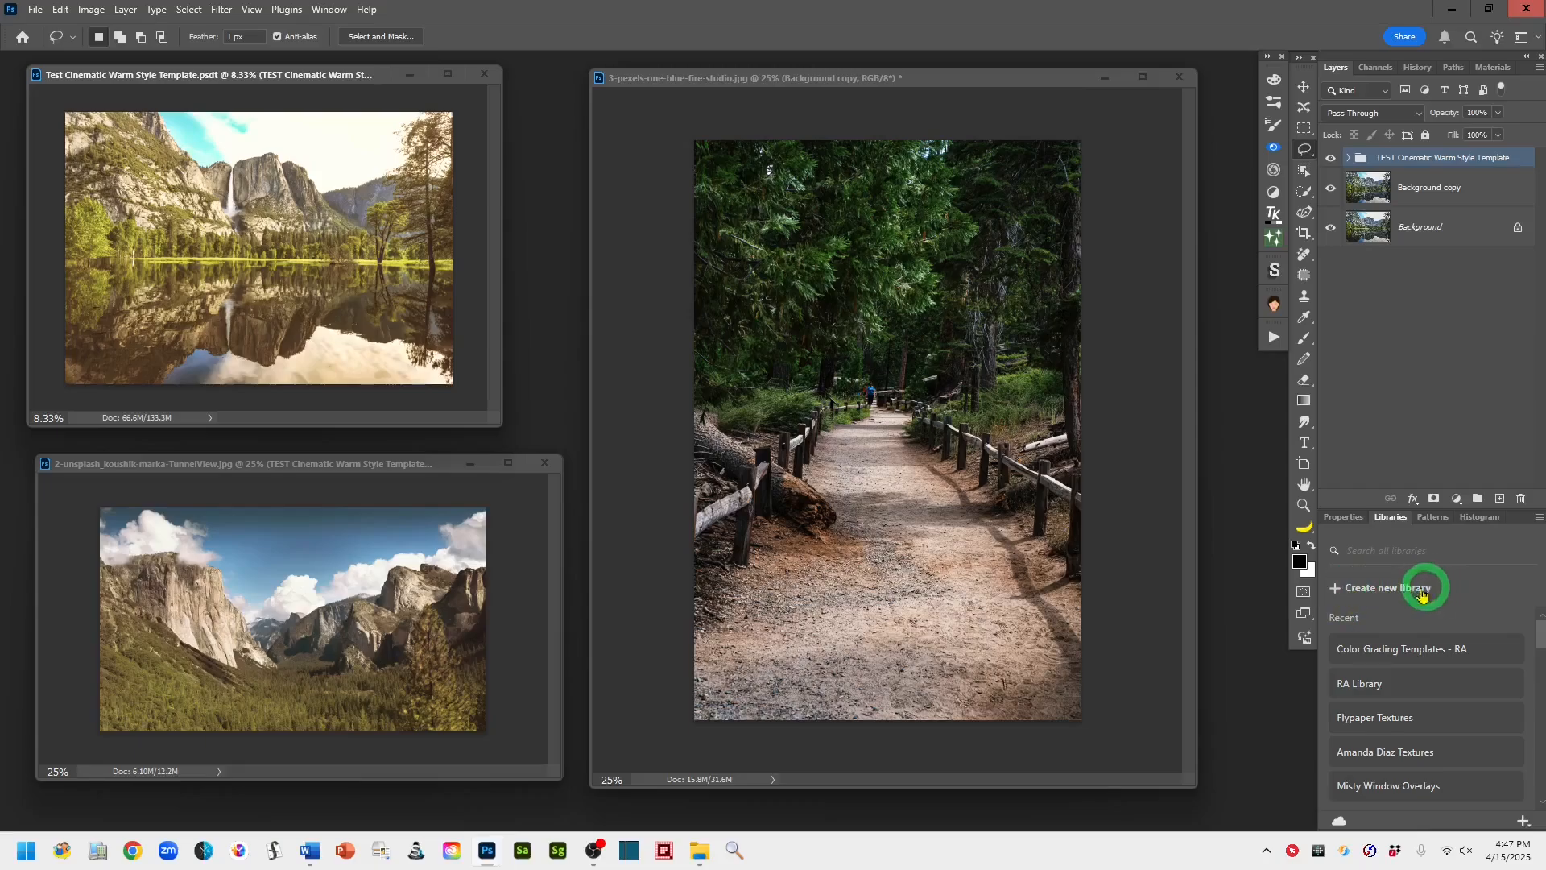
click(1374, 595)
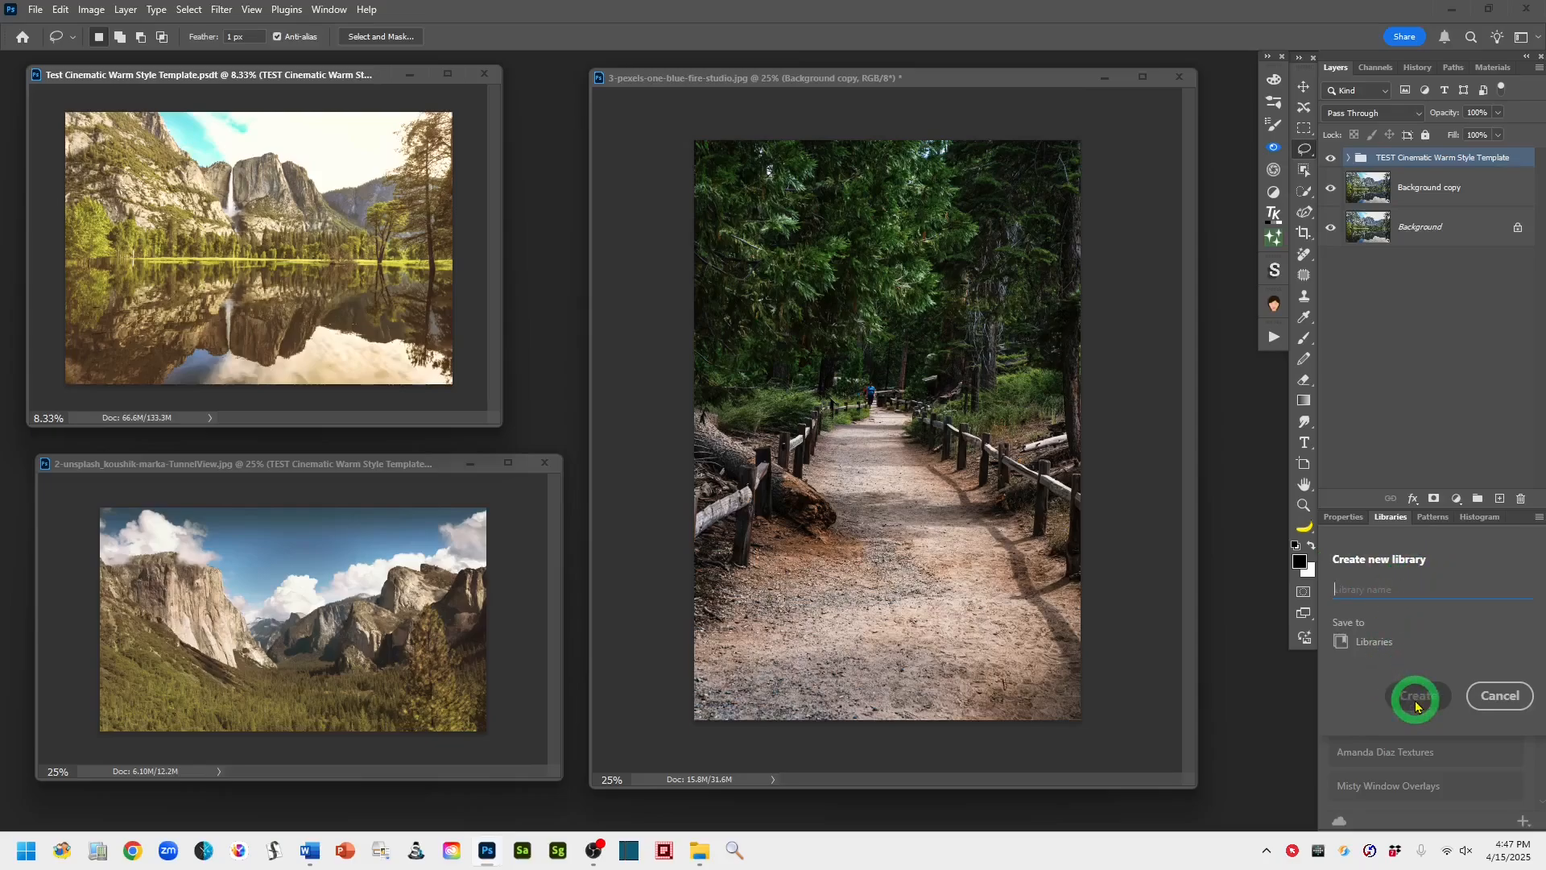
click(1497, 706)
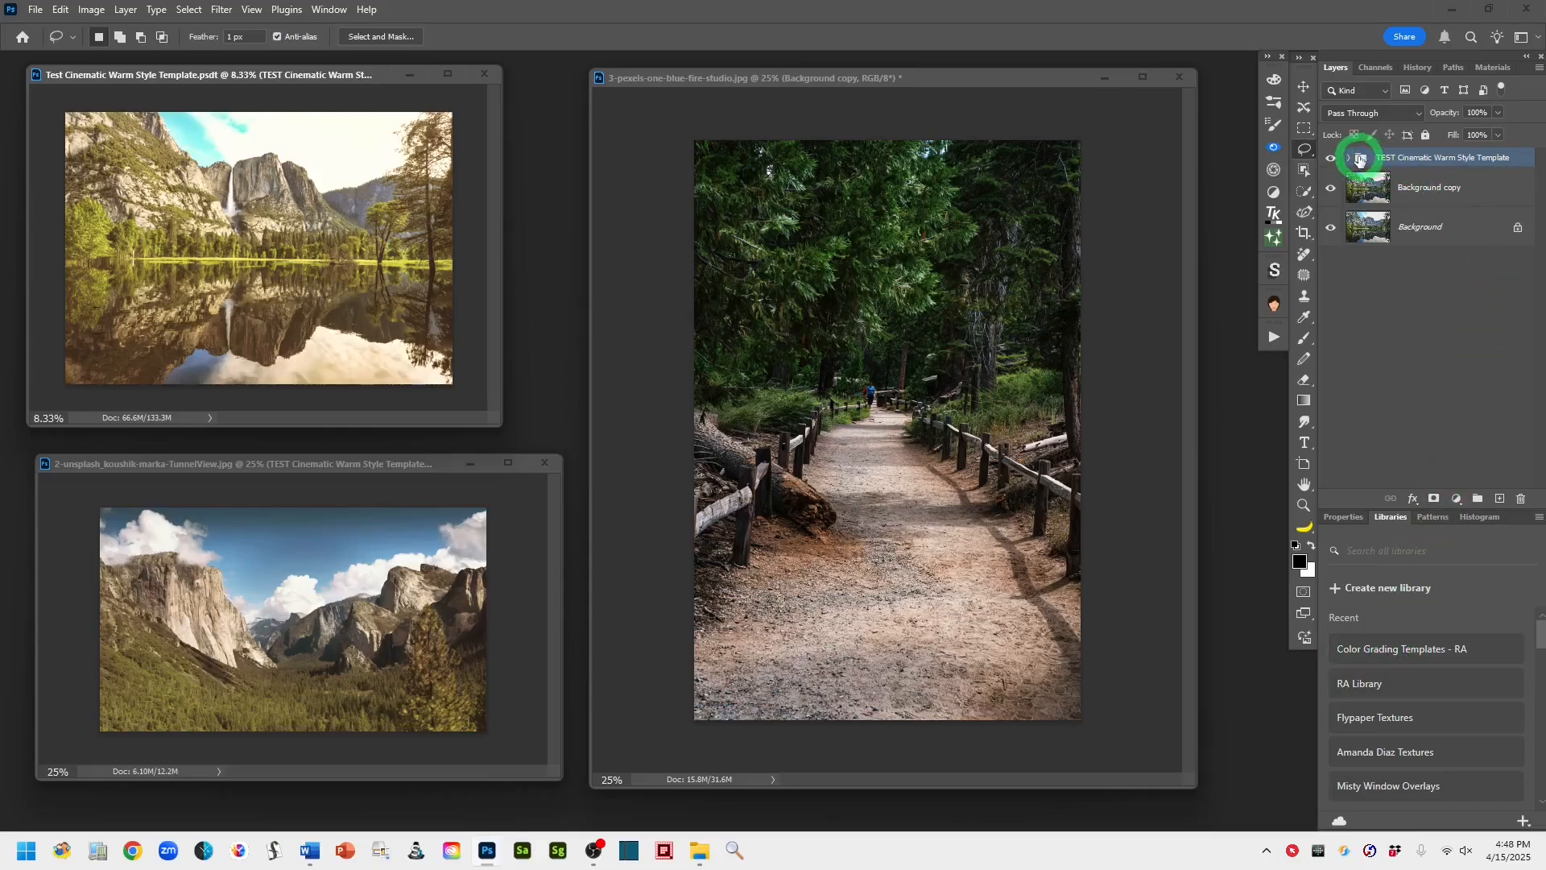
Add the template document's TEST Cinematic Warm Style Template group to the "Color Grading Templates - RA" library.
drag(1359, 158, 1373, 653)
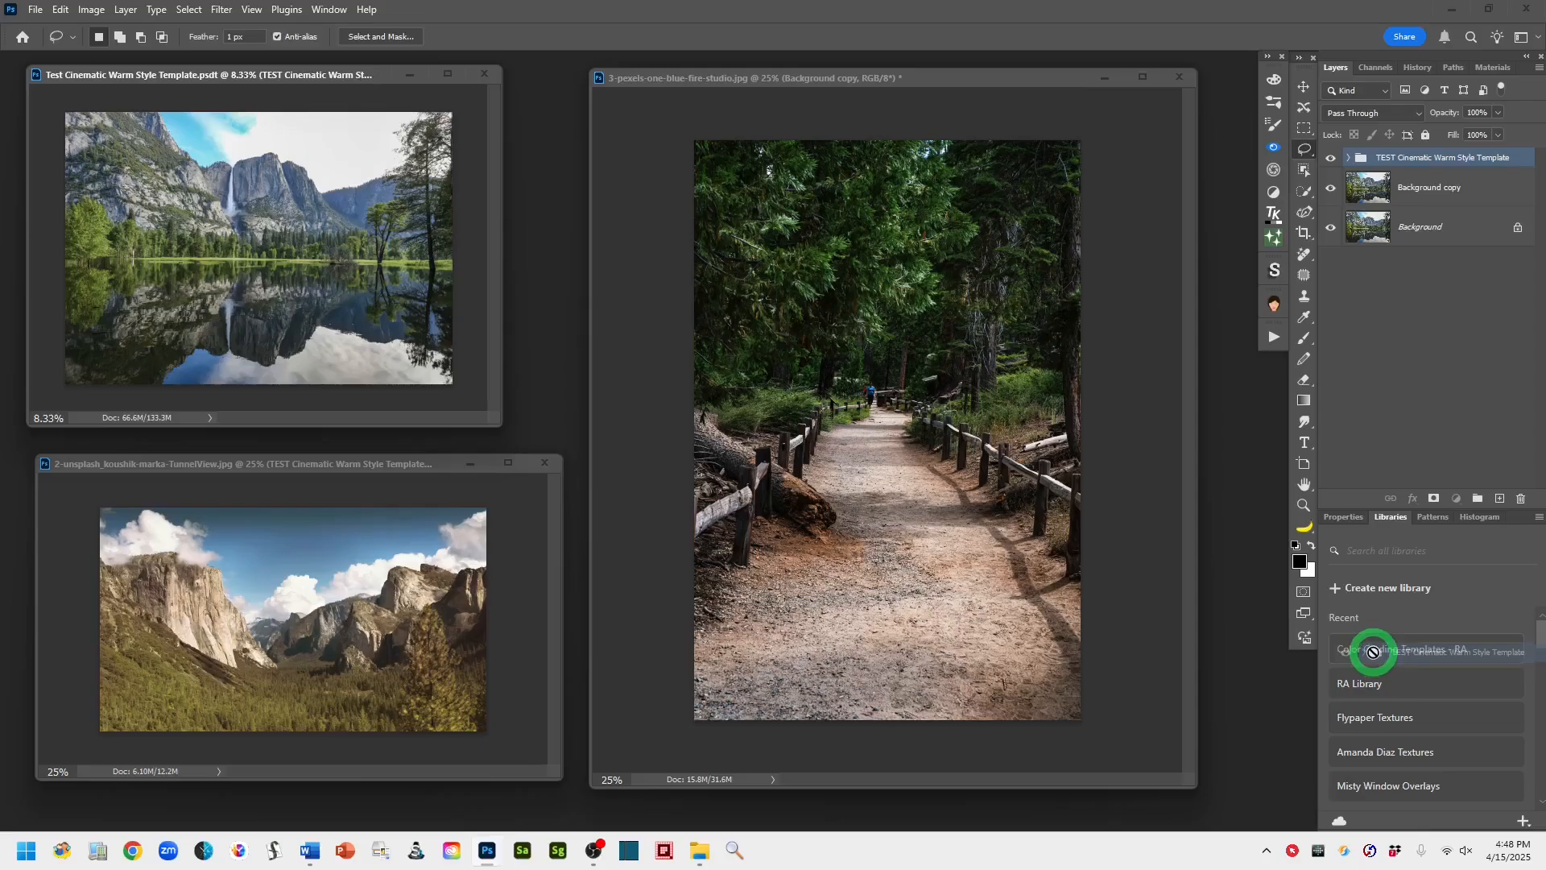
drag(1374, 652, 1375, 654)
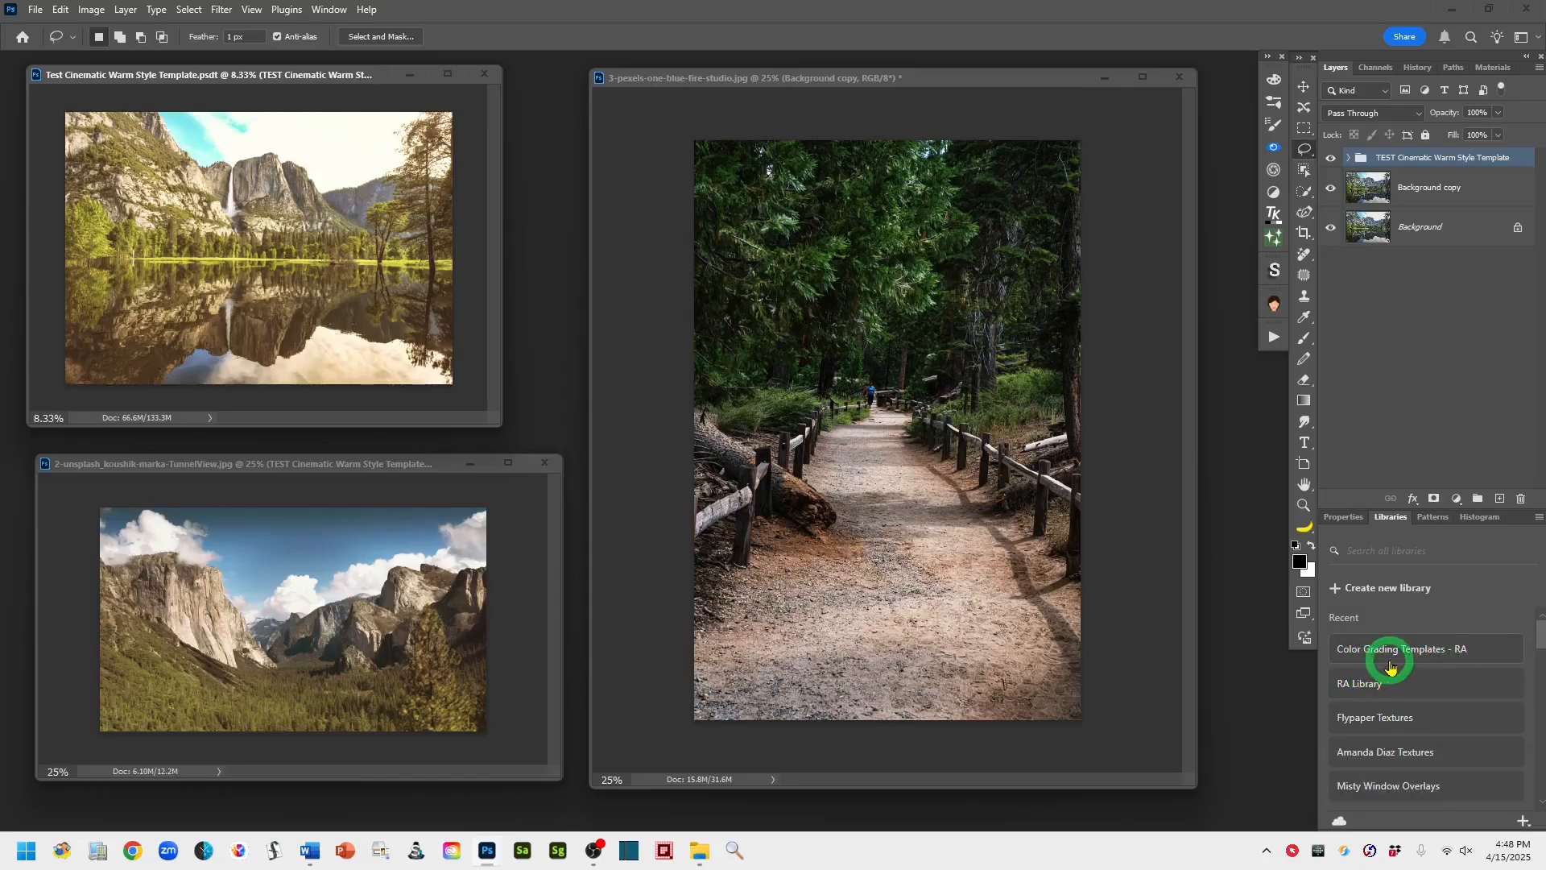
Open the "Color Grading Templates - RA" library and place its TEST Cinematic Warm Style Template onto the forest path photo.
click(1373, 649)
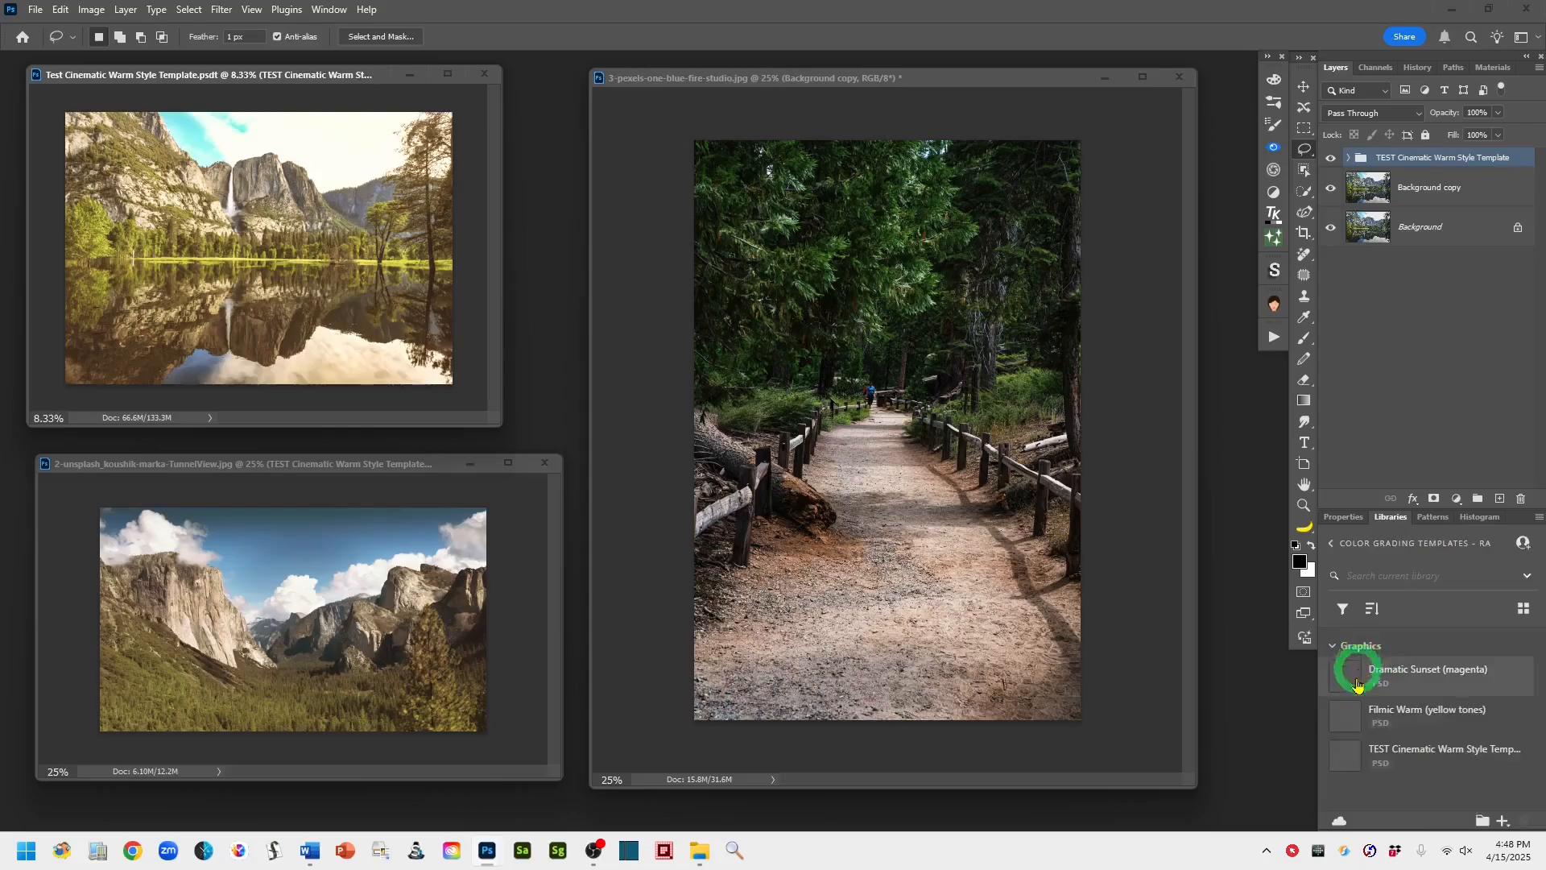
click(1379, 755)
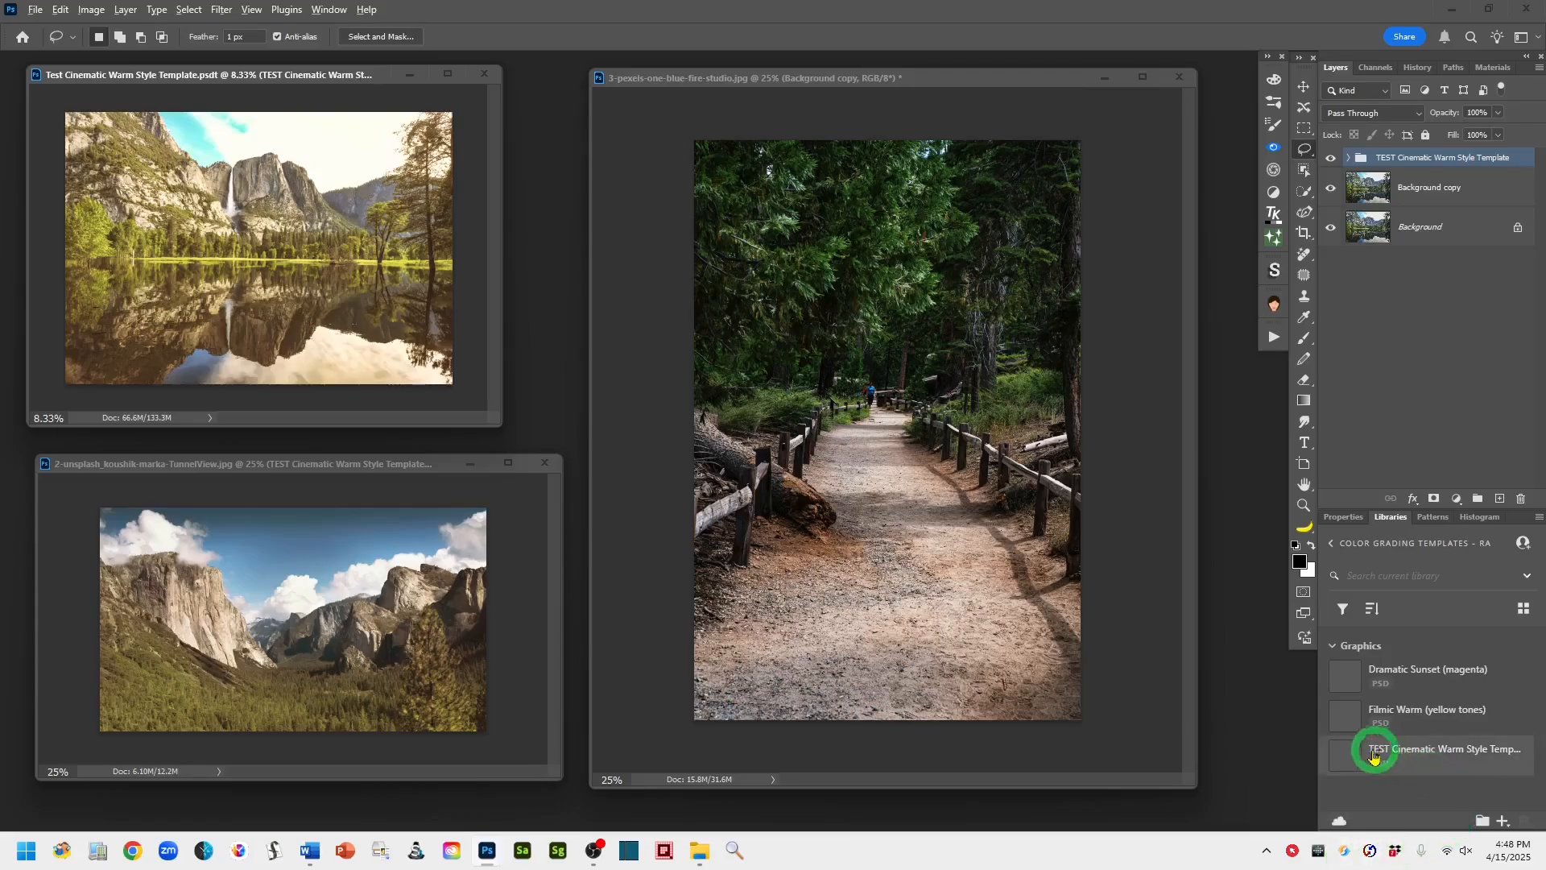
drag(1355, 751, 823, 410)
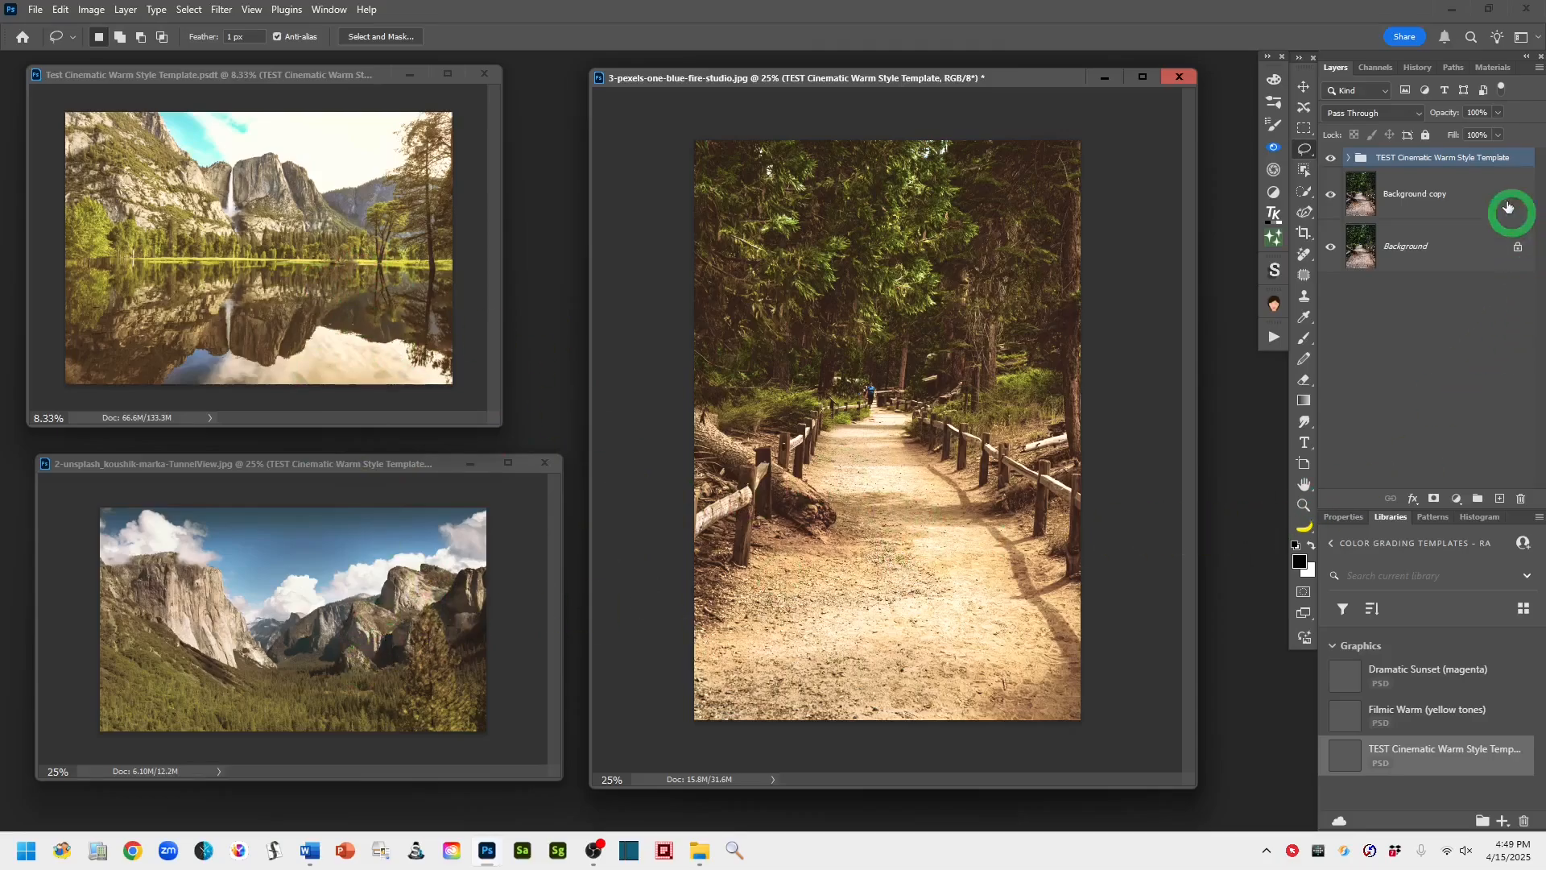
Preview the forest path photo without and with the Color Balance and Global Curve layers, and set the template group's opacity to 89%.
click(1348, 159)
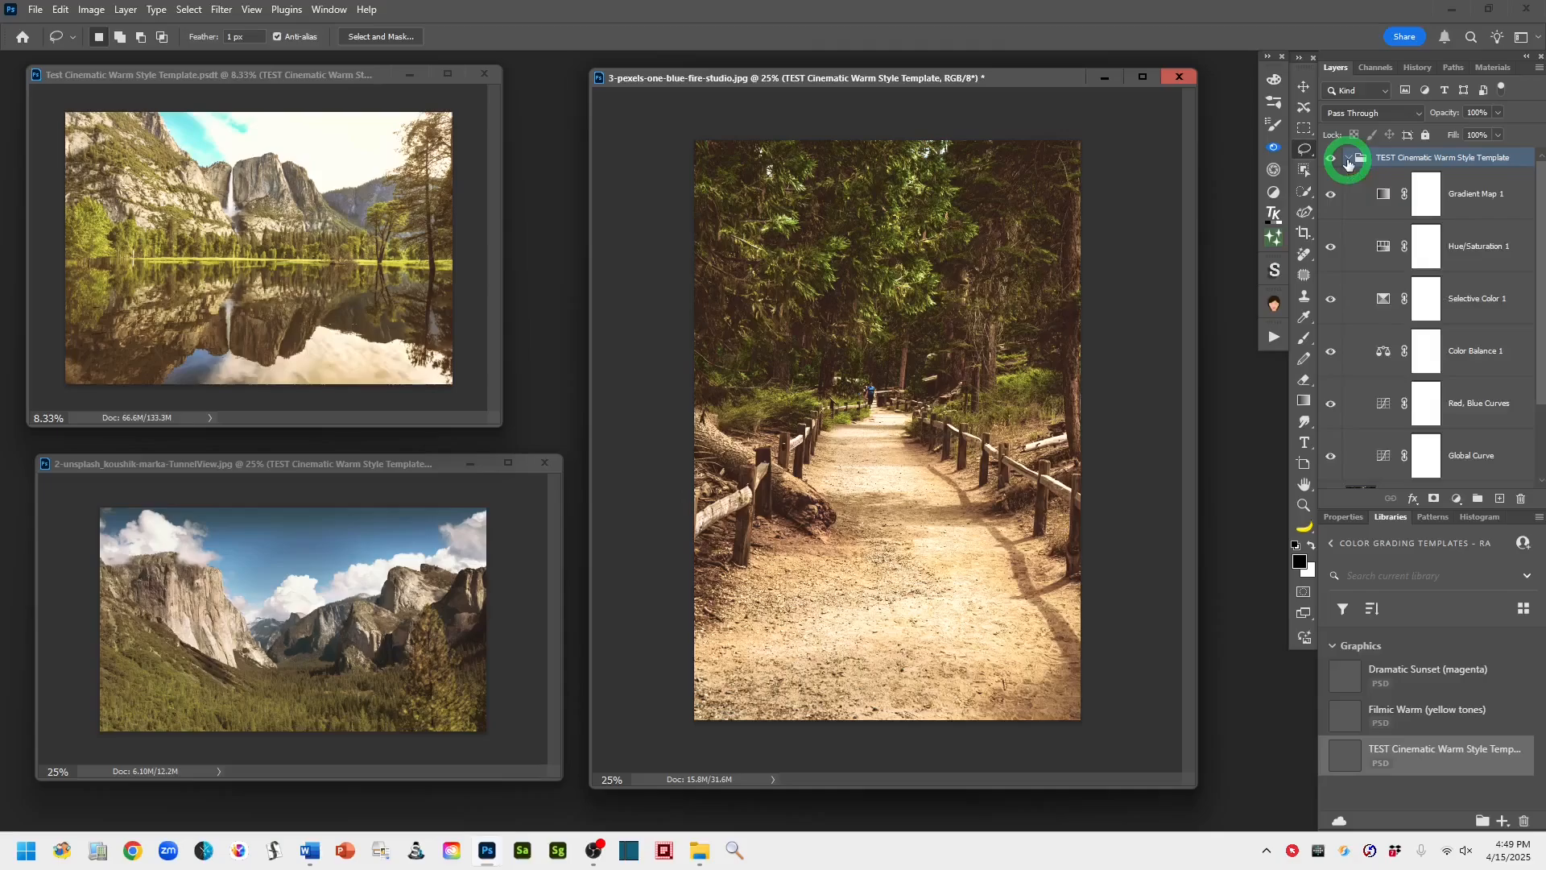
click(1332, 358)
click(1332, 358)
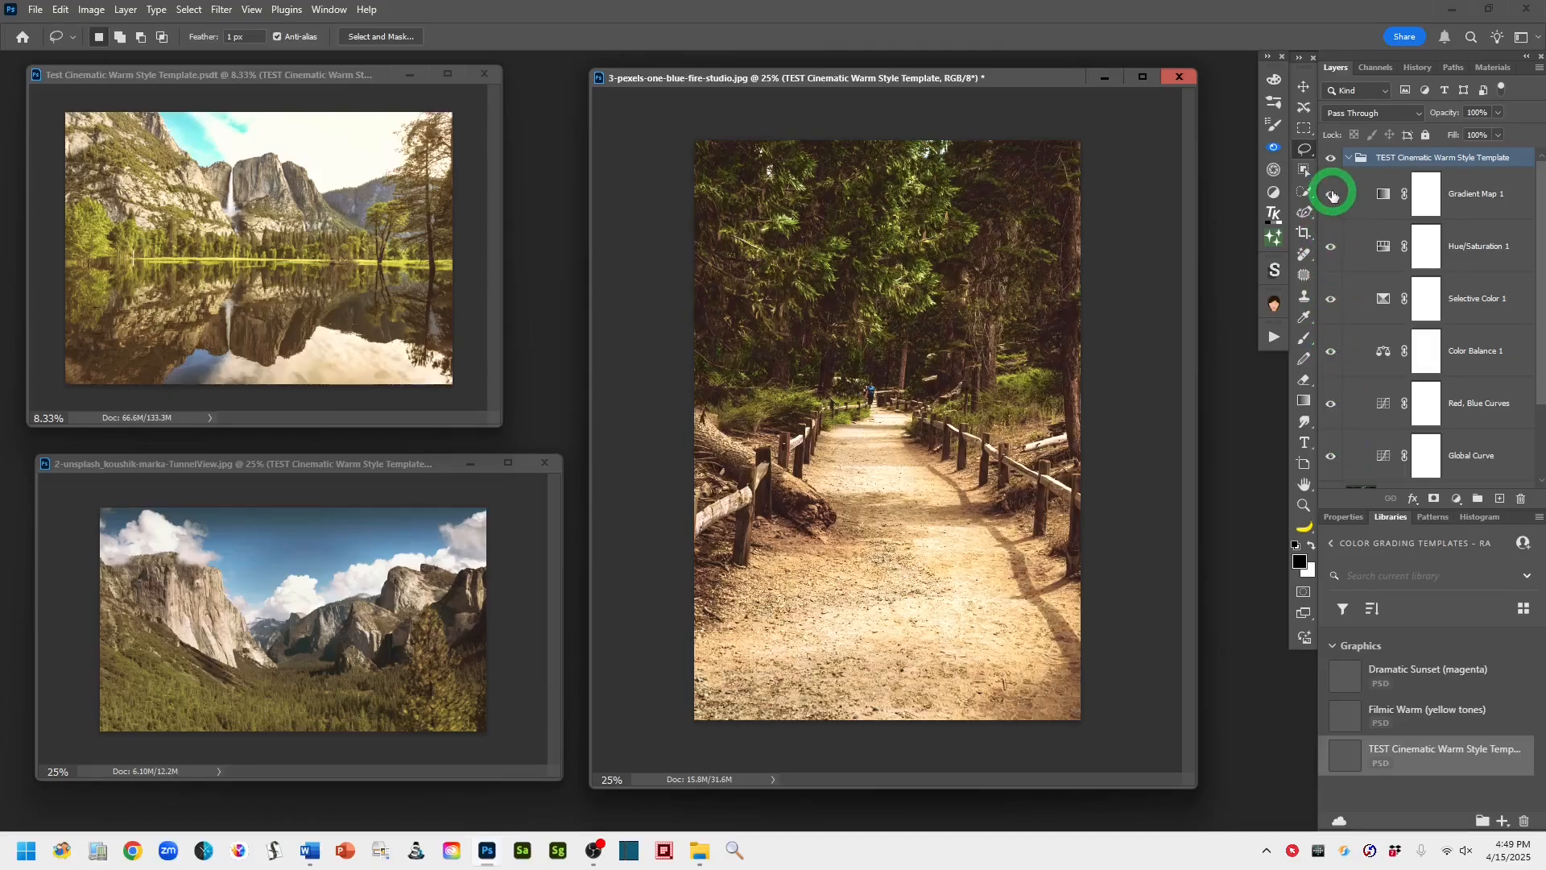
click(1332, 456)
click(1333, 457)
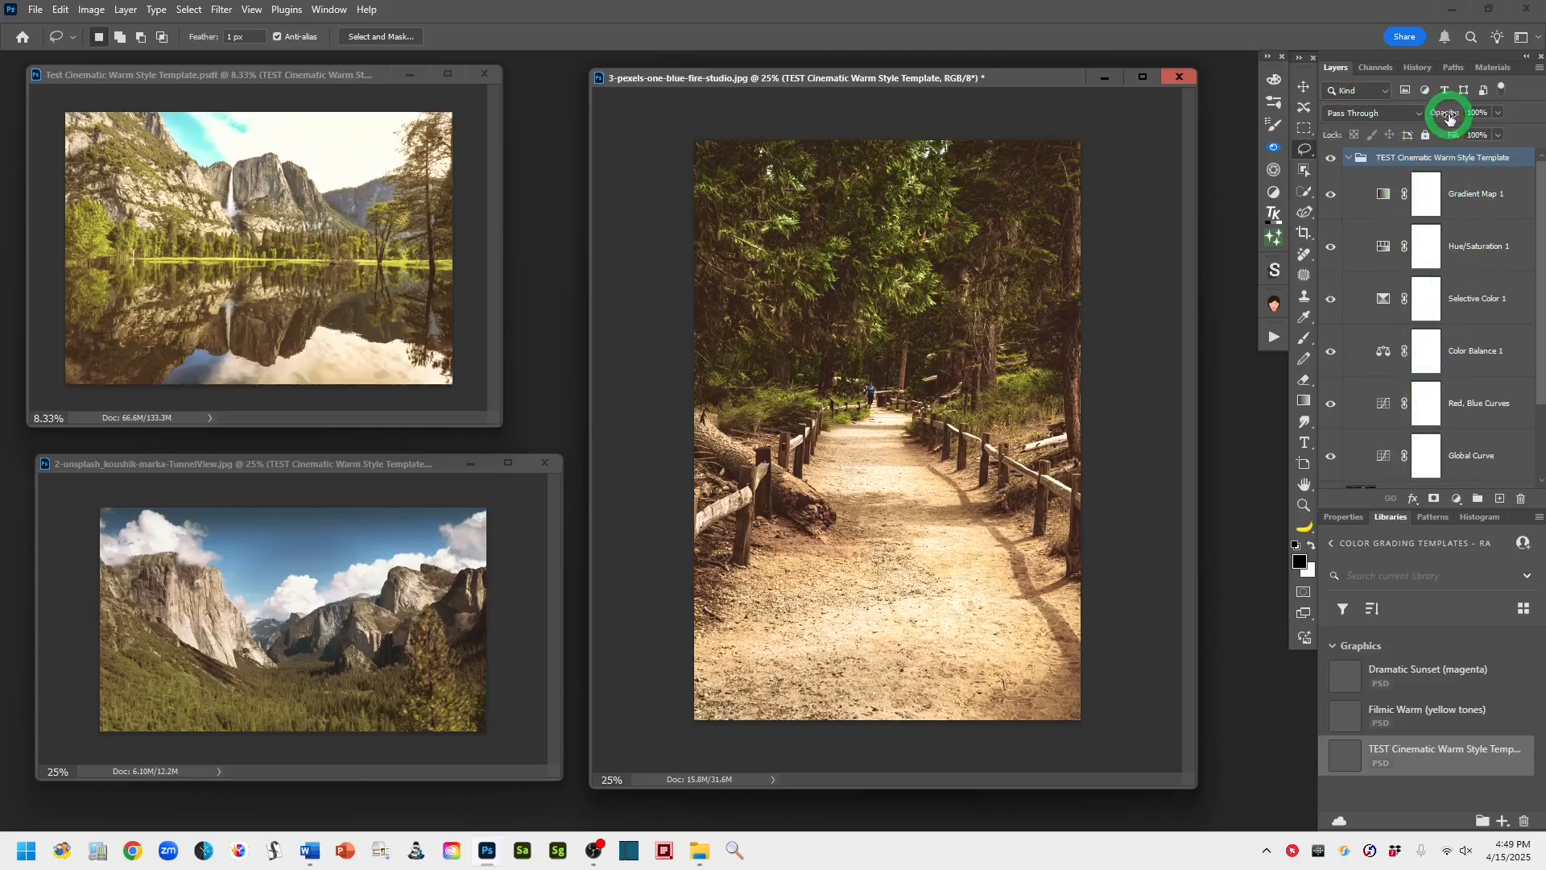
drag(1450, 115, 1443, 116)
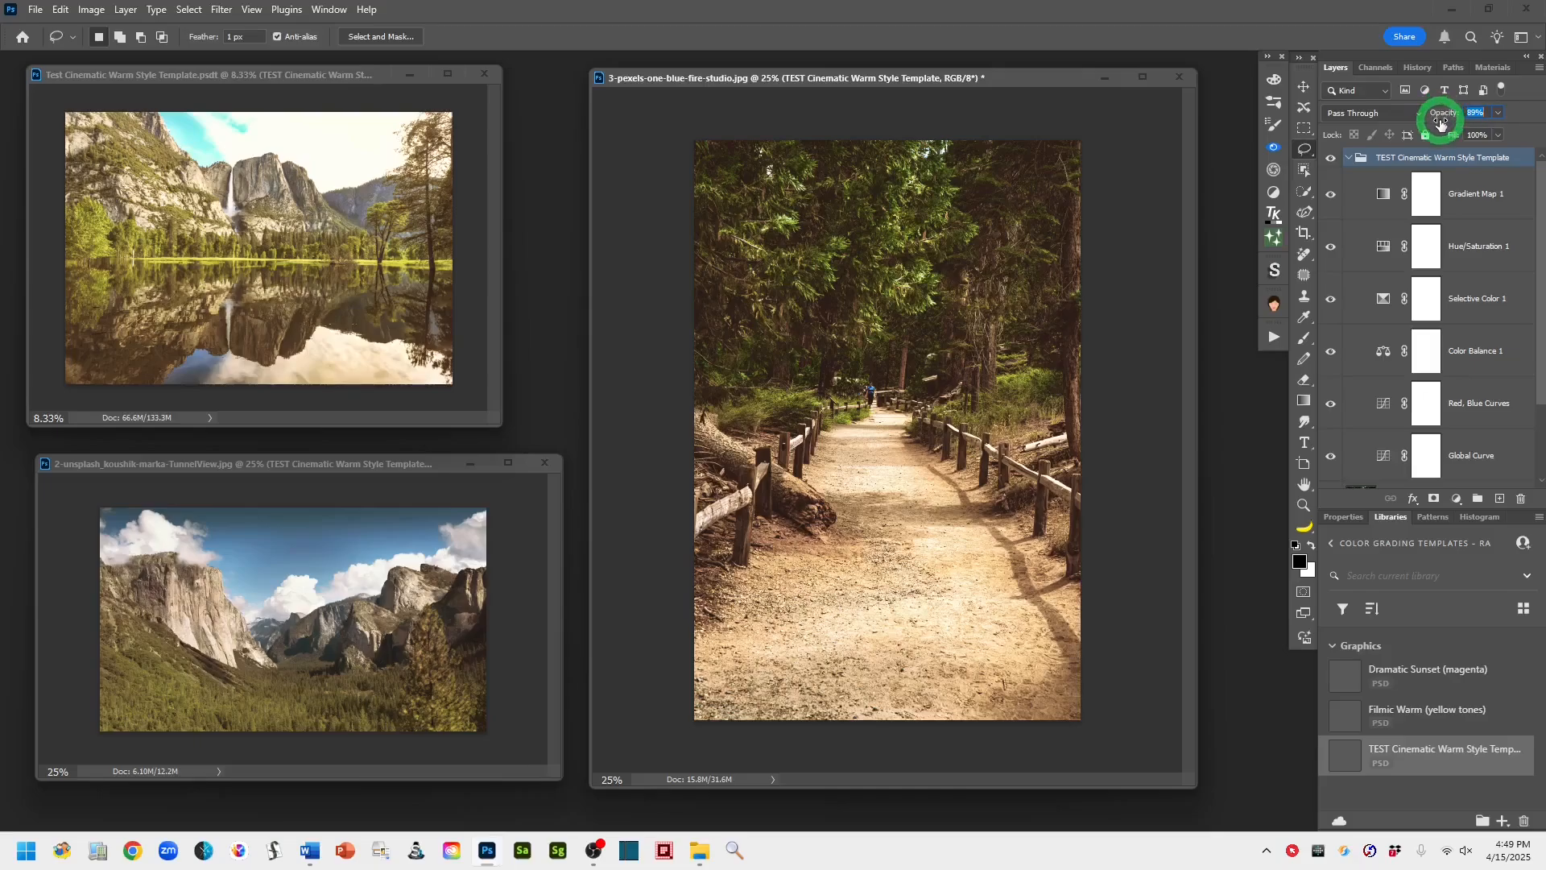
click(1348, 158)
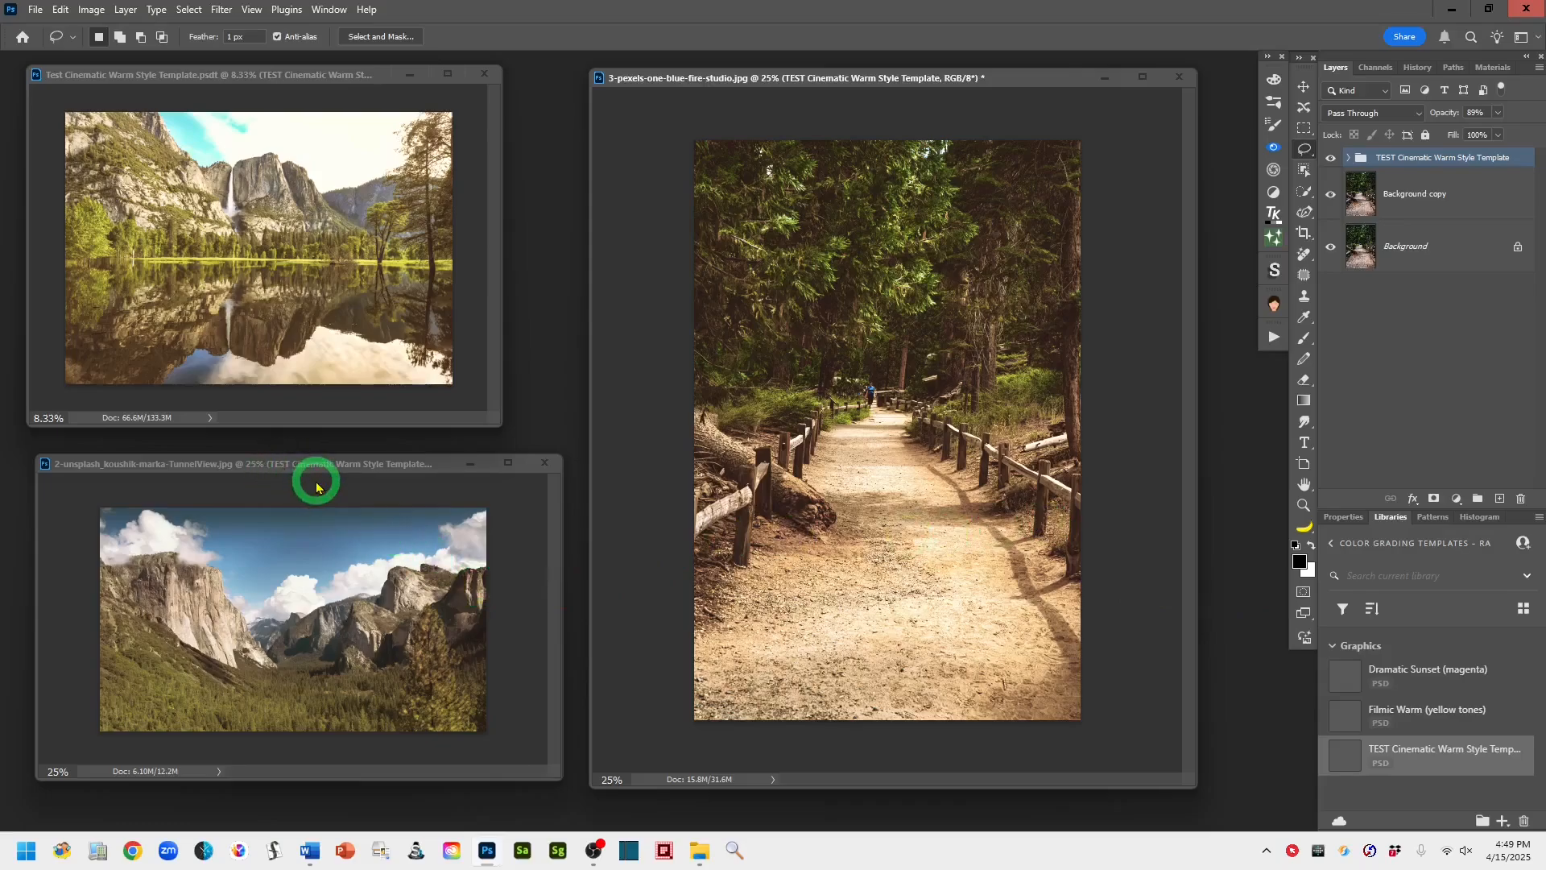
Add a second TEST Cinematic Warm Style Template from the library to the TunnelView photo and set its group opacity to 33%.
click(291, 463)
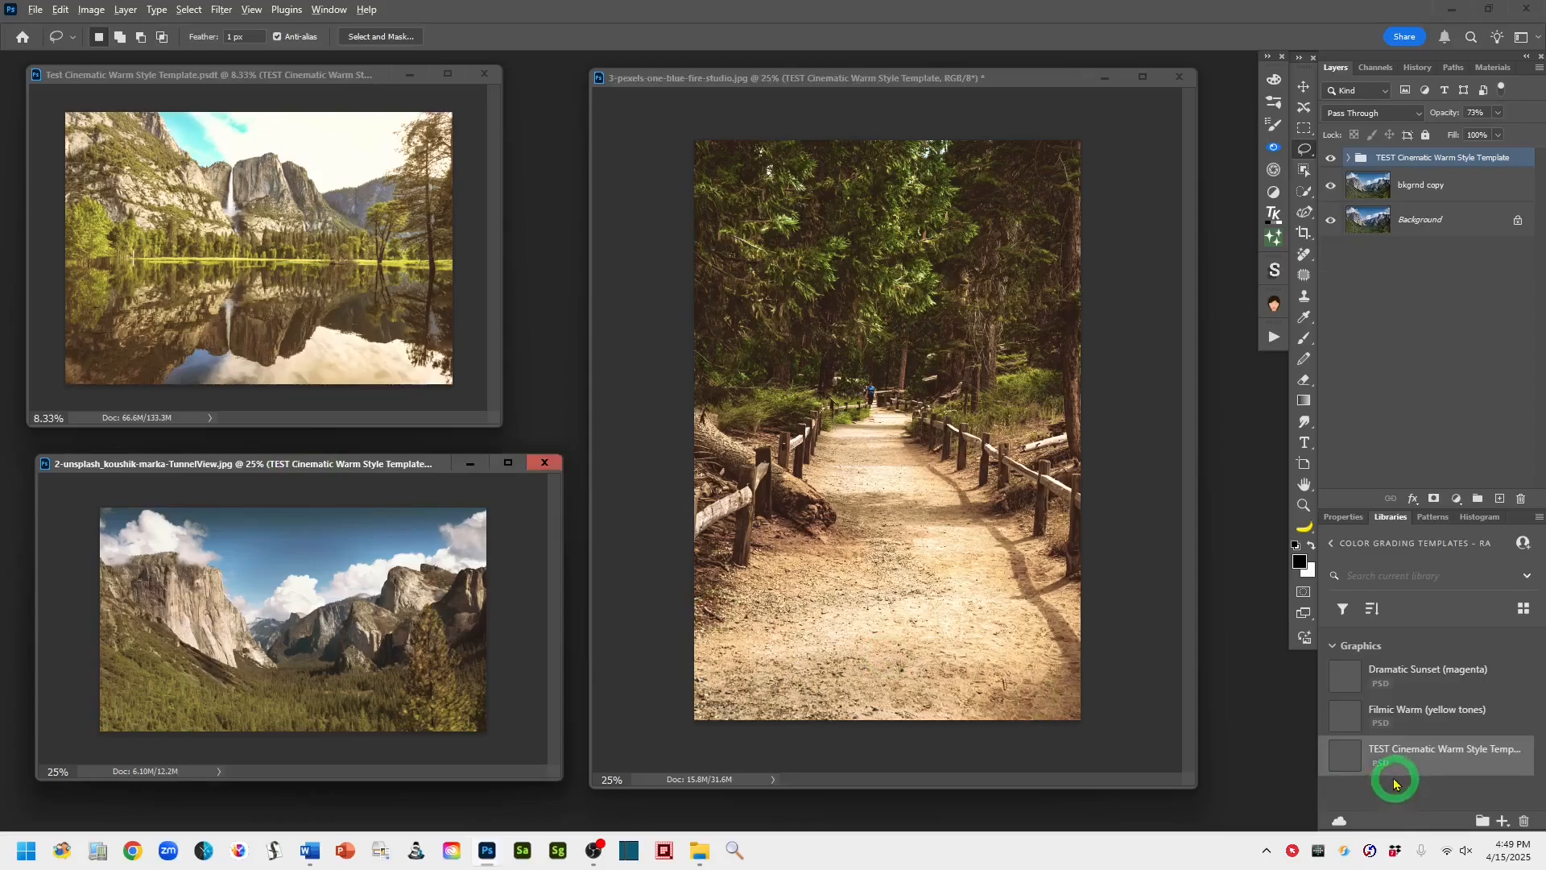
drag(1356, 759, 281, 638)
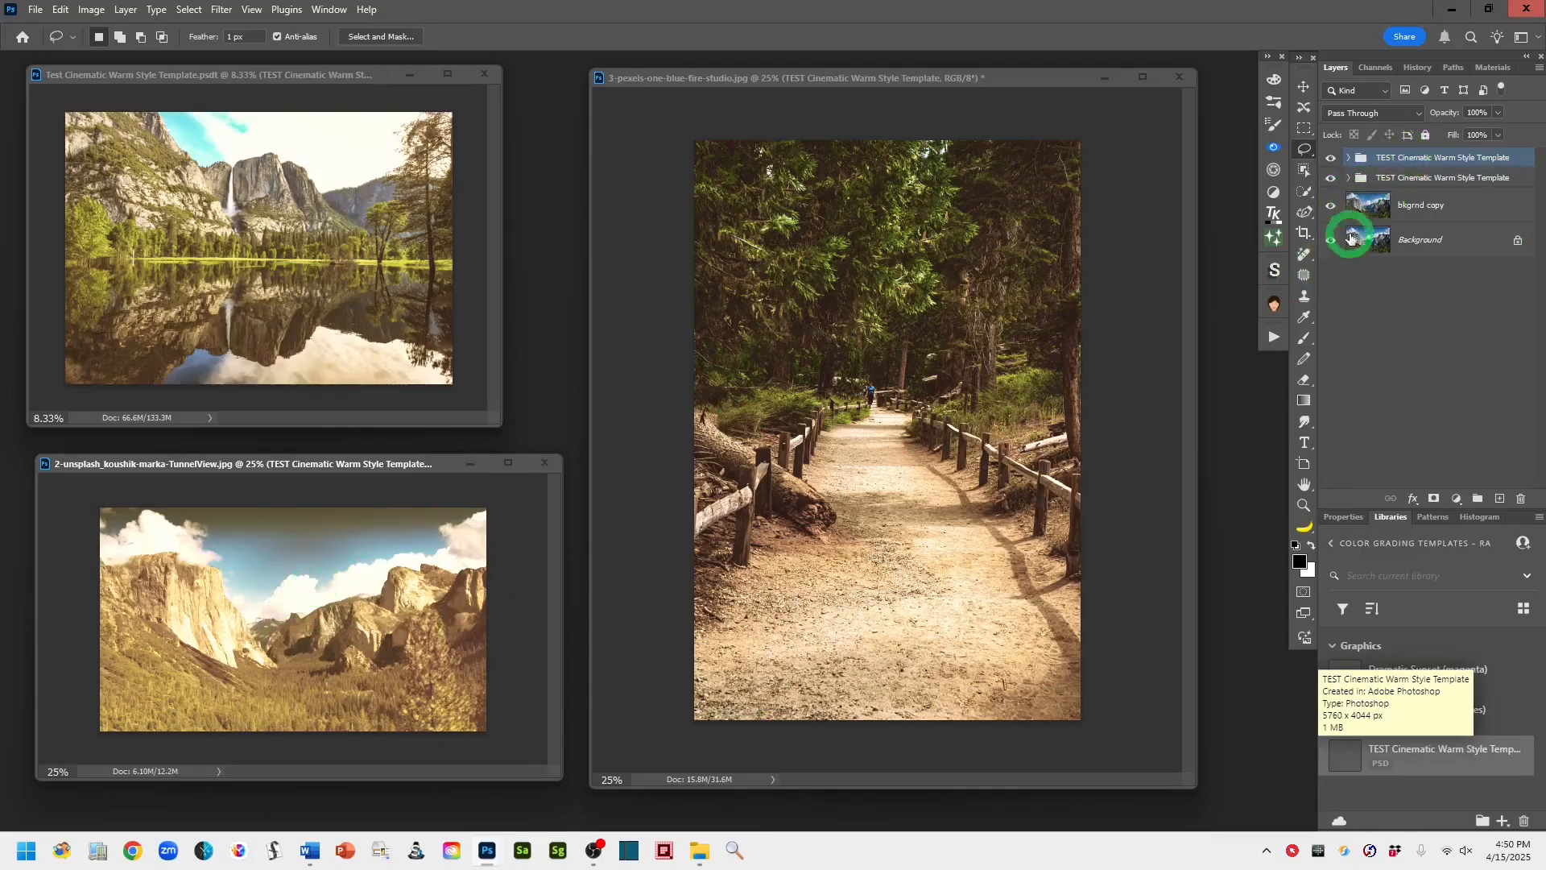
drag(1447, 117, 1416, 121)
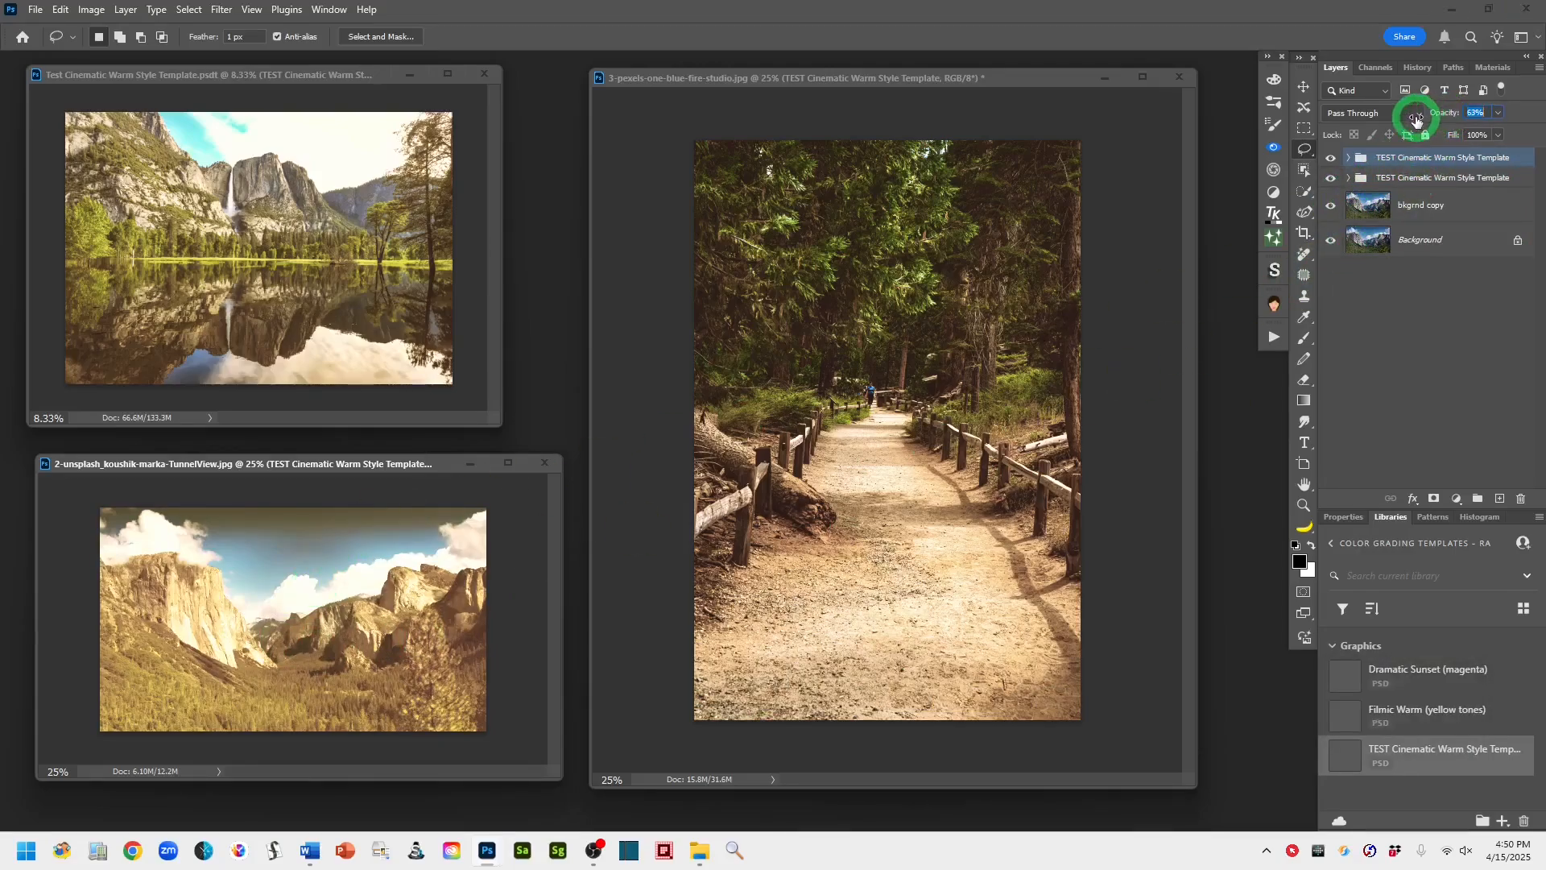
drag(1443, 123, 1436, 119)
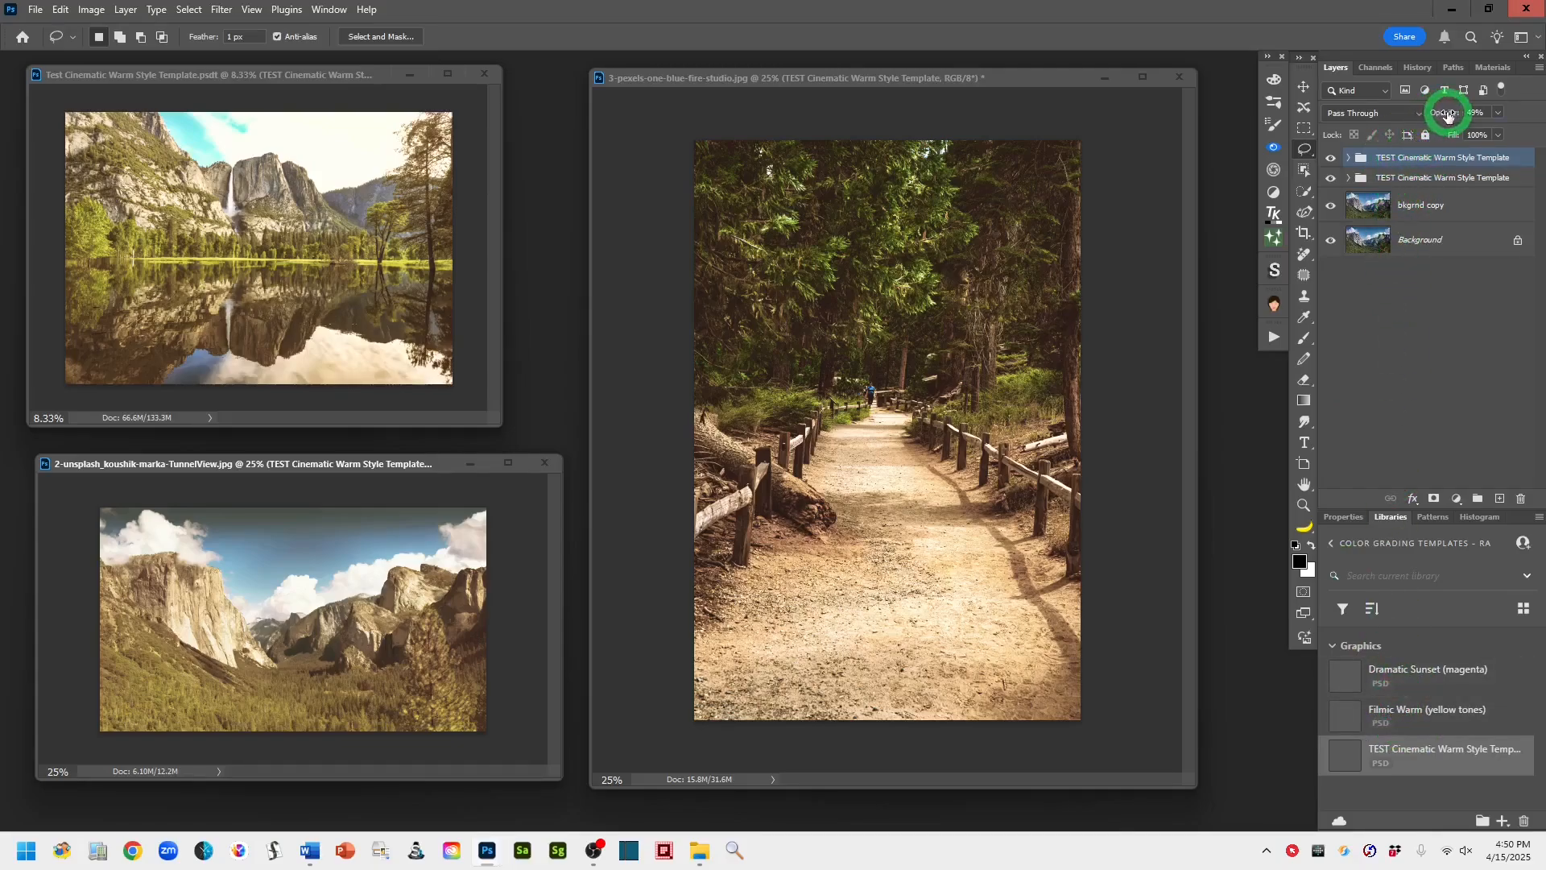
drag(1447, 115, 1436, 117)
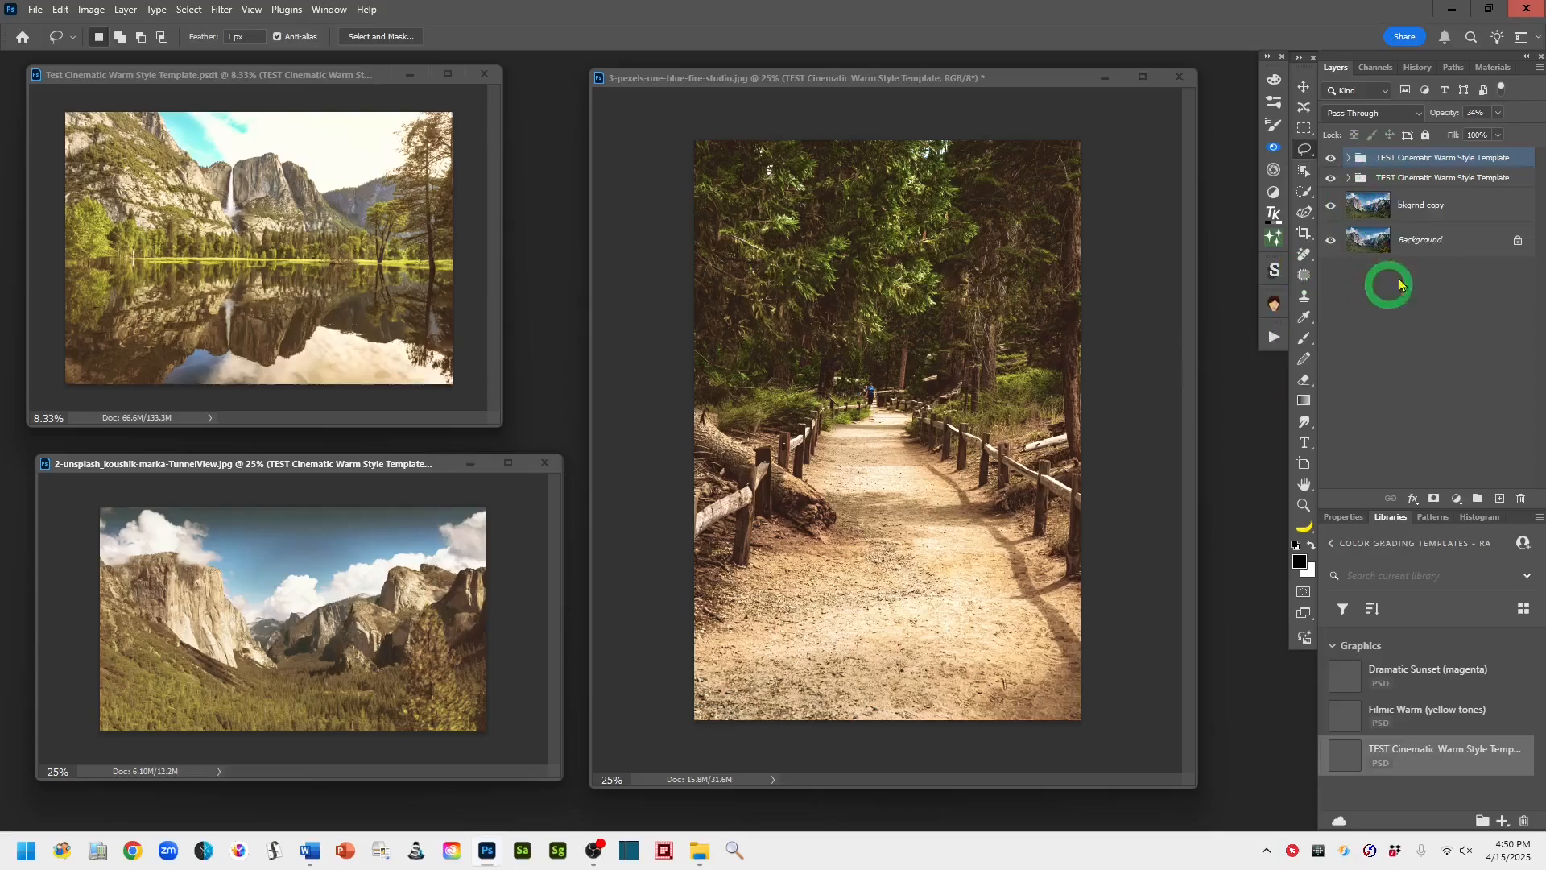
drag(1454, 119, 1450, 119)
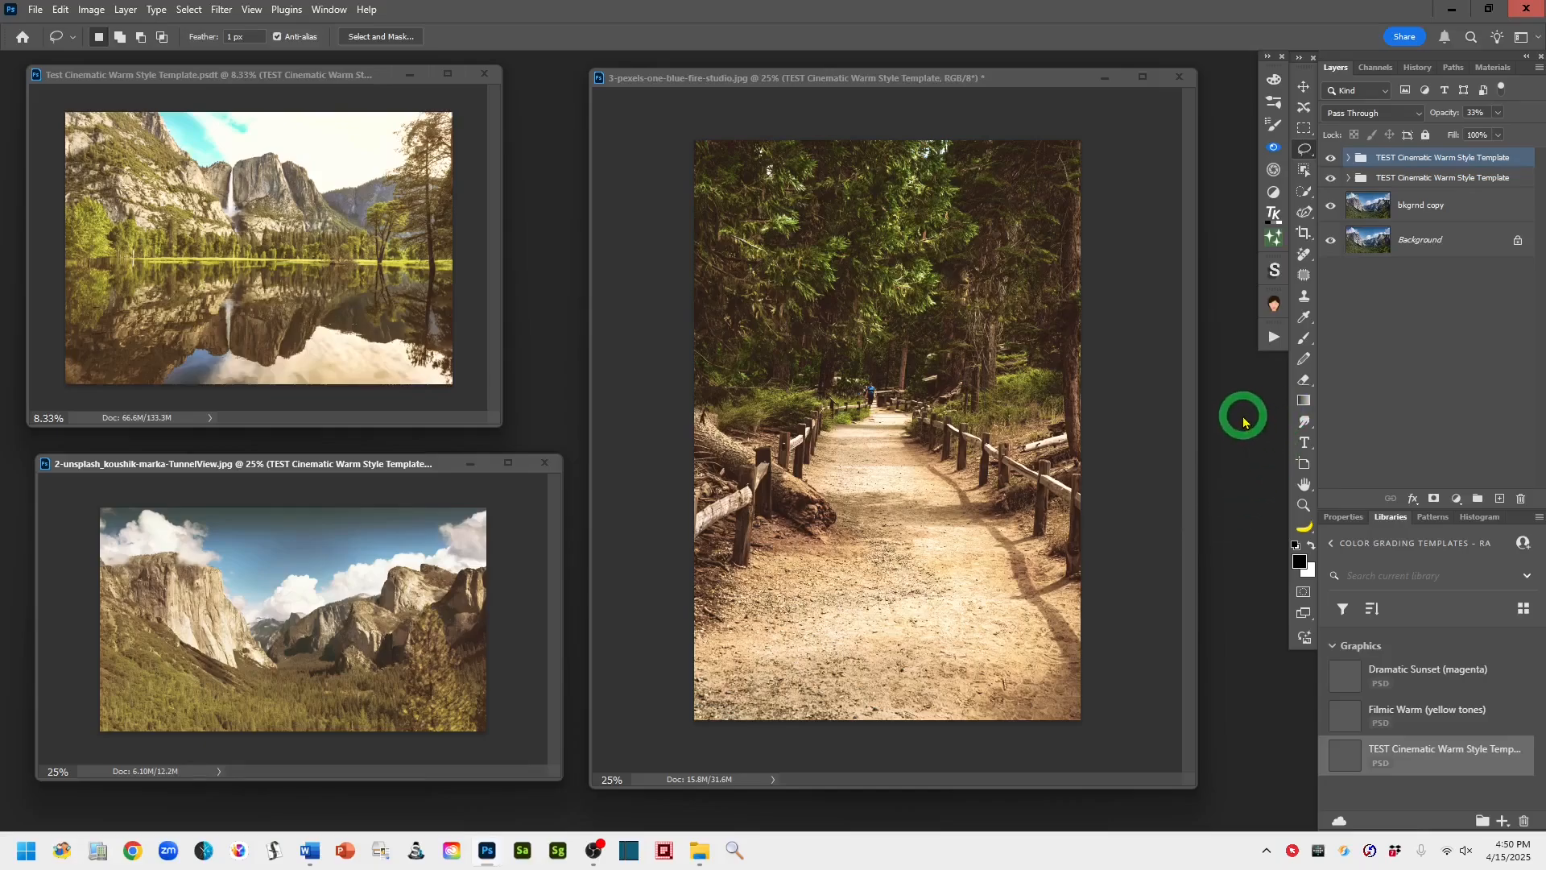
Expand the upper template group on TunnelView and show the available adjustment presets.
click(1347, 160)
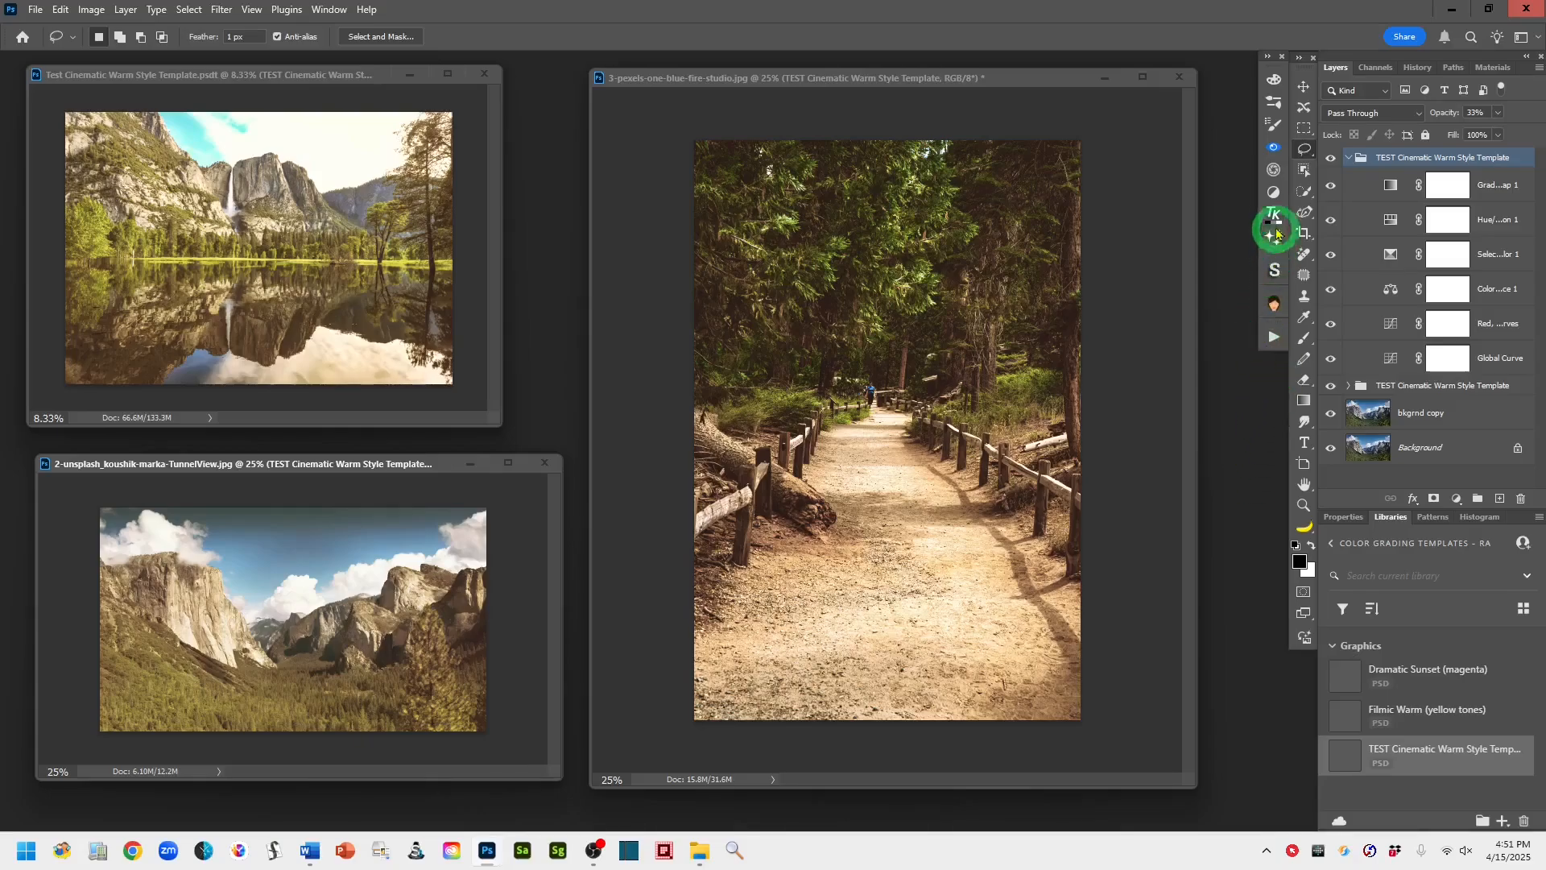
click(1271, 195)
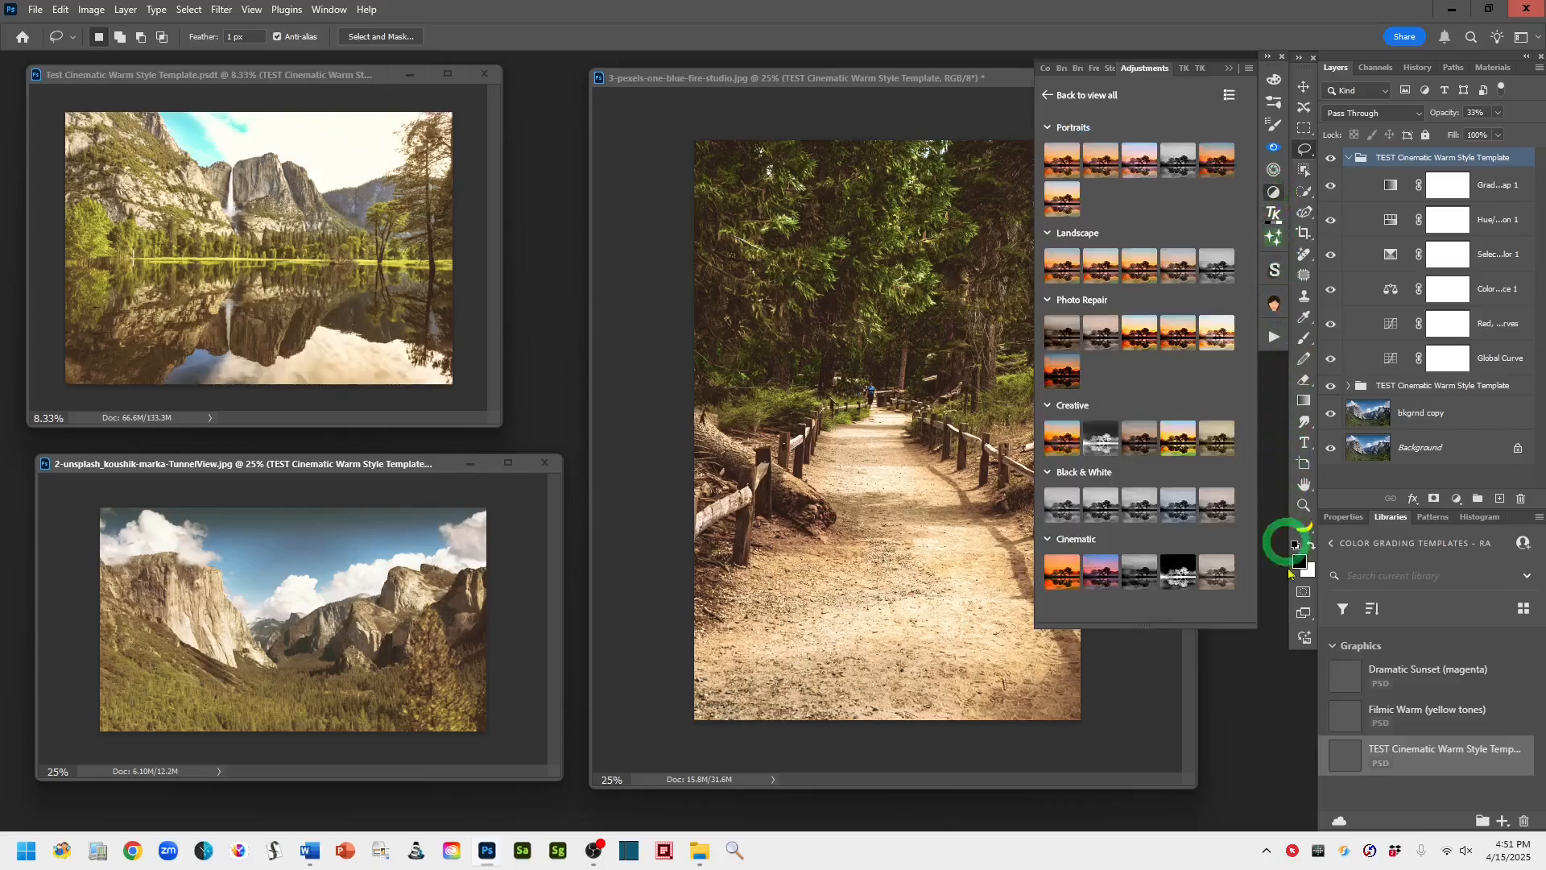